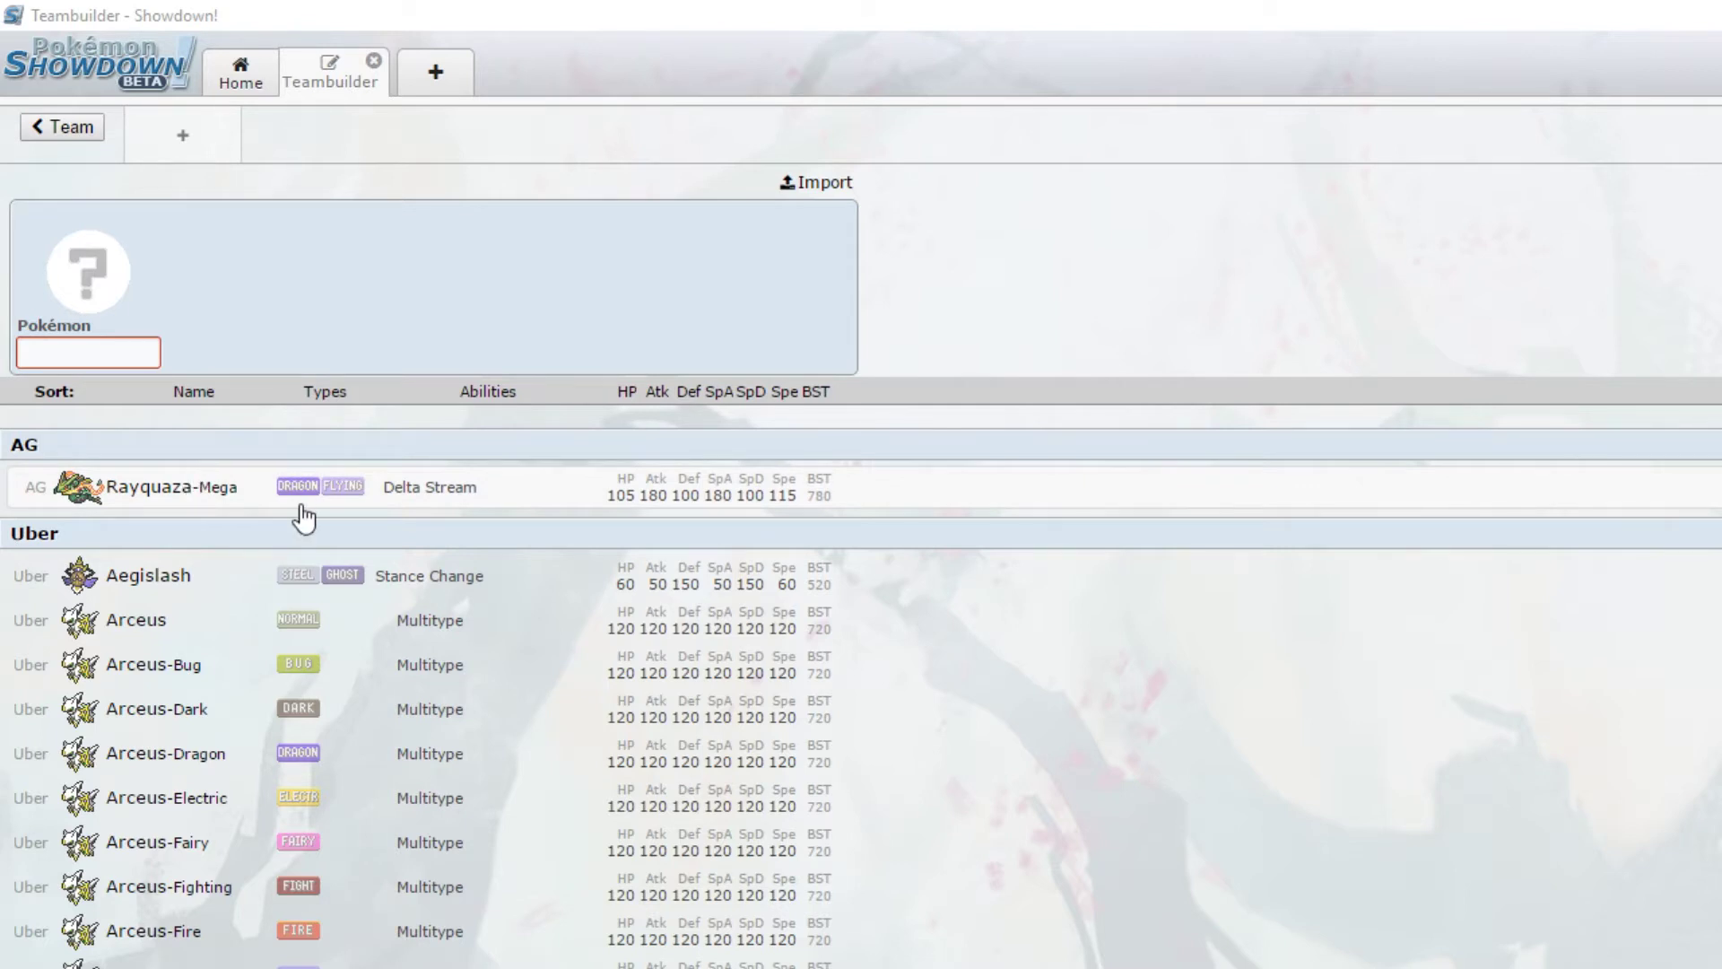
Step: Add the standard Zygarde form as the team's first Pokémon
{"action": "left_click", "coordinate": [100, 348]}
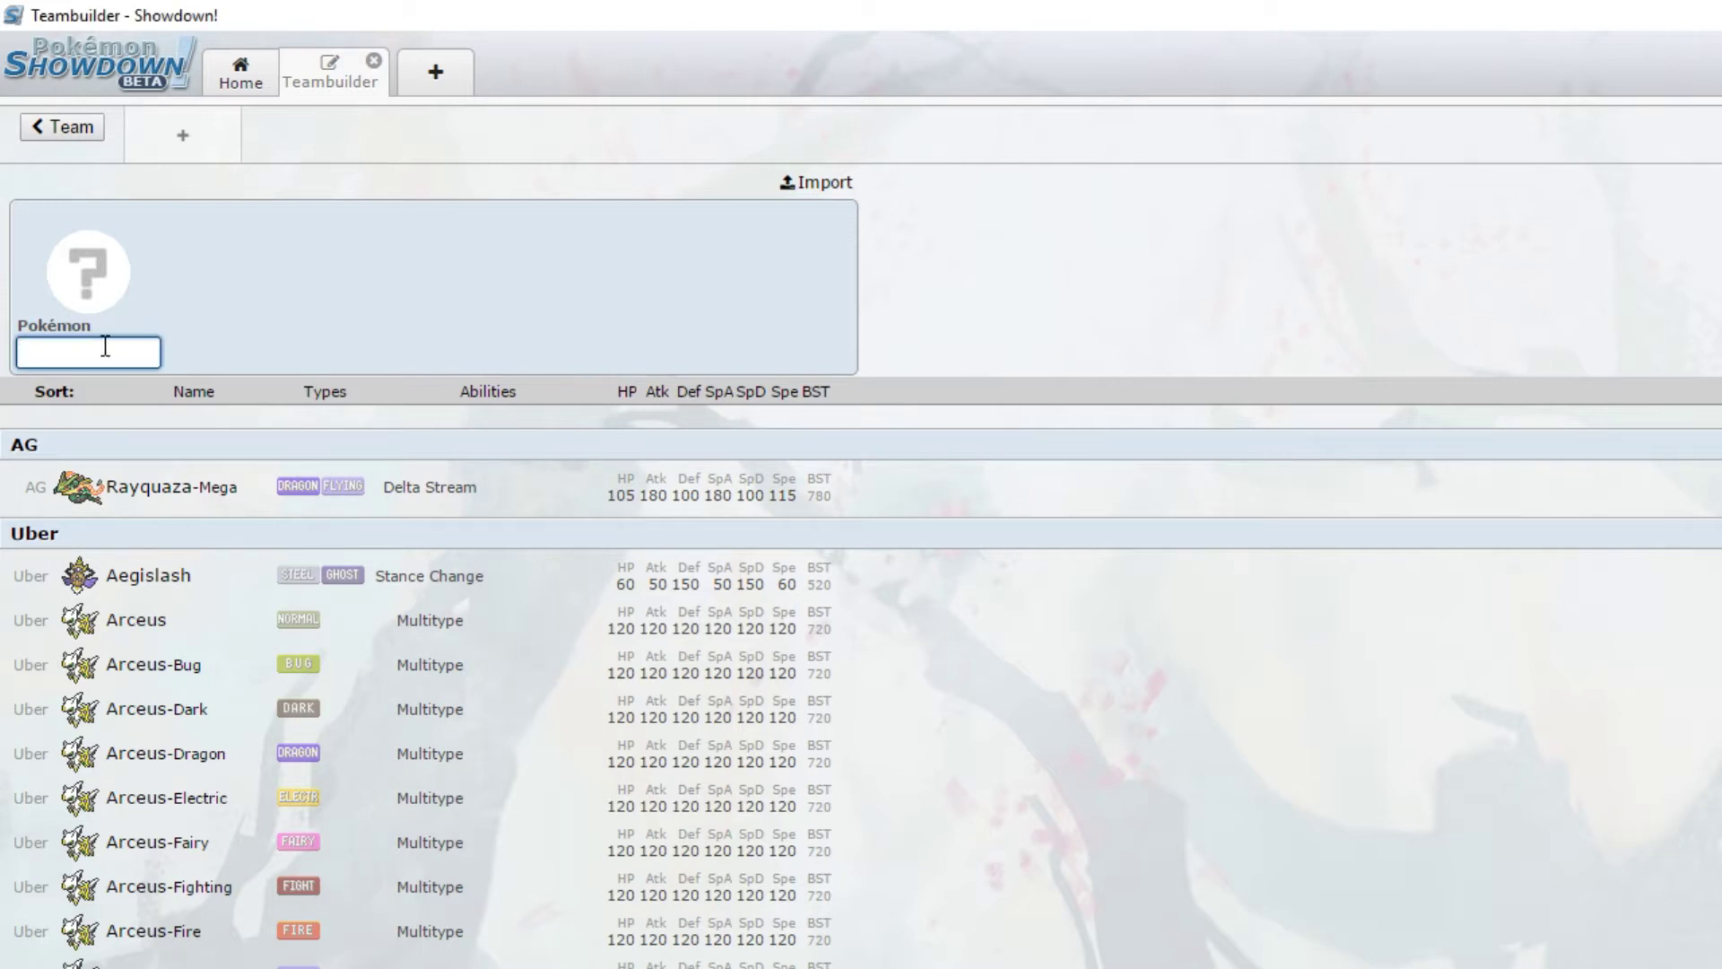
{"action": "type", "text": "zygard"}
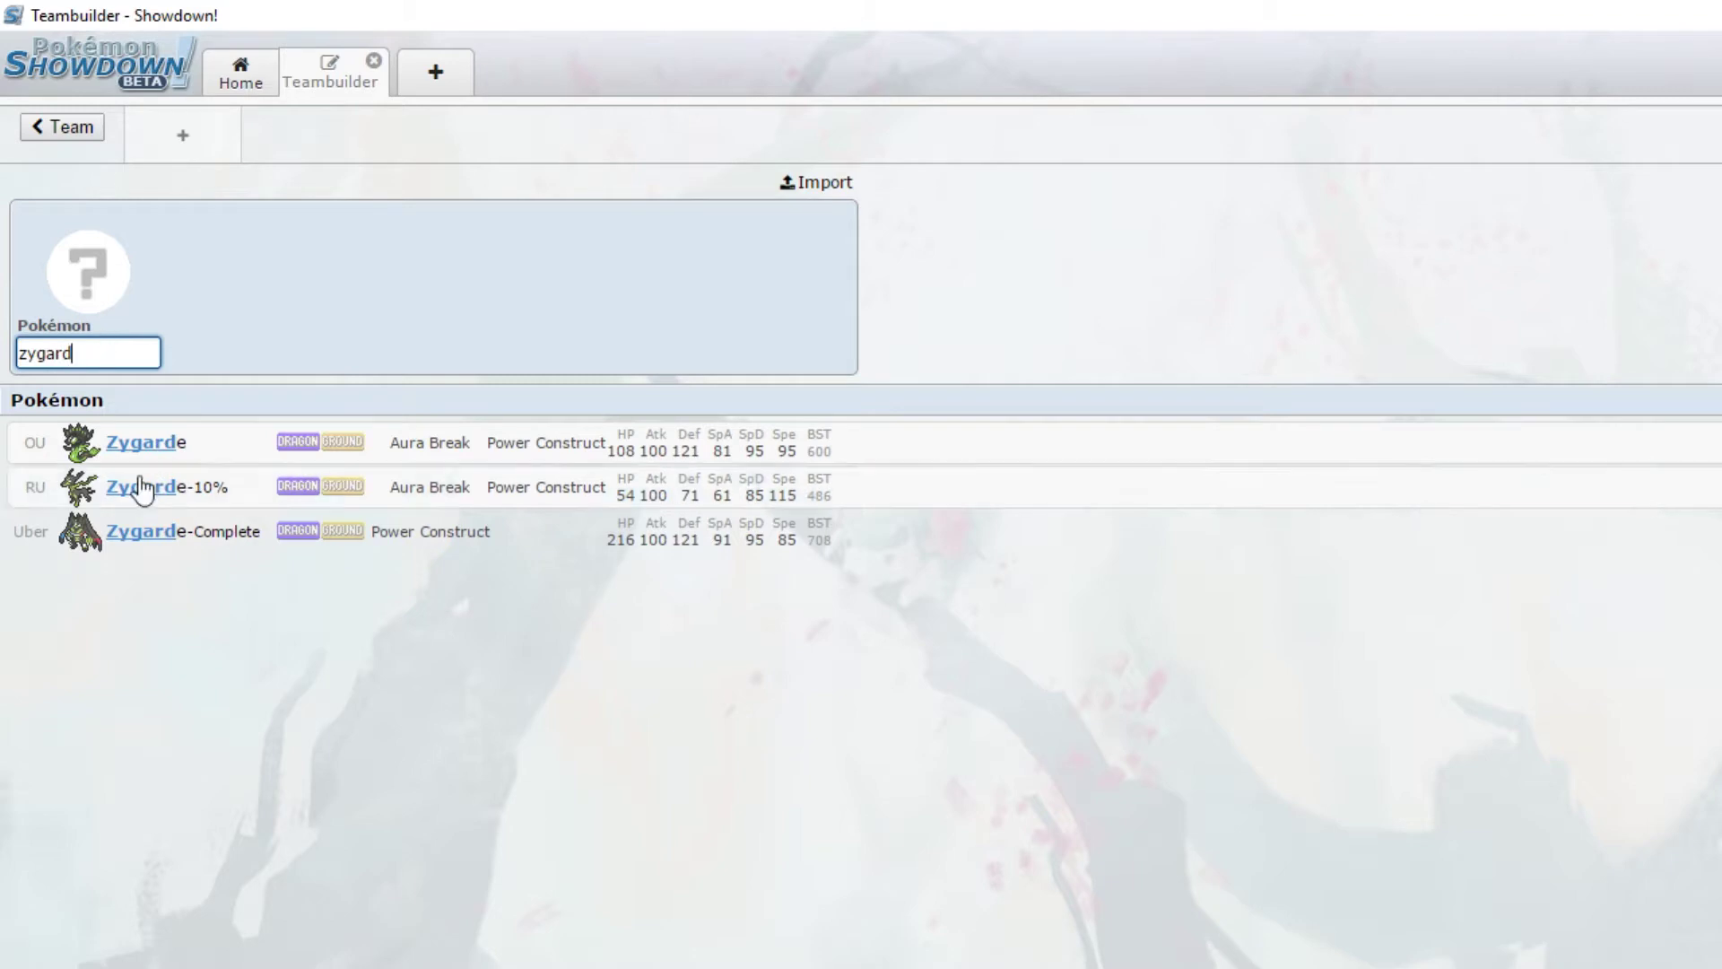
{"action": "left_click", "coordinate": [224, 449]}
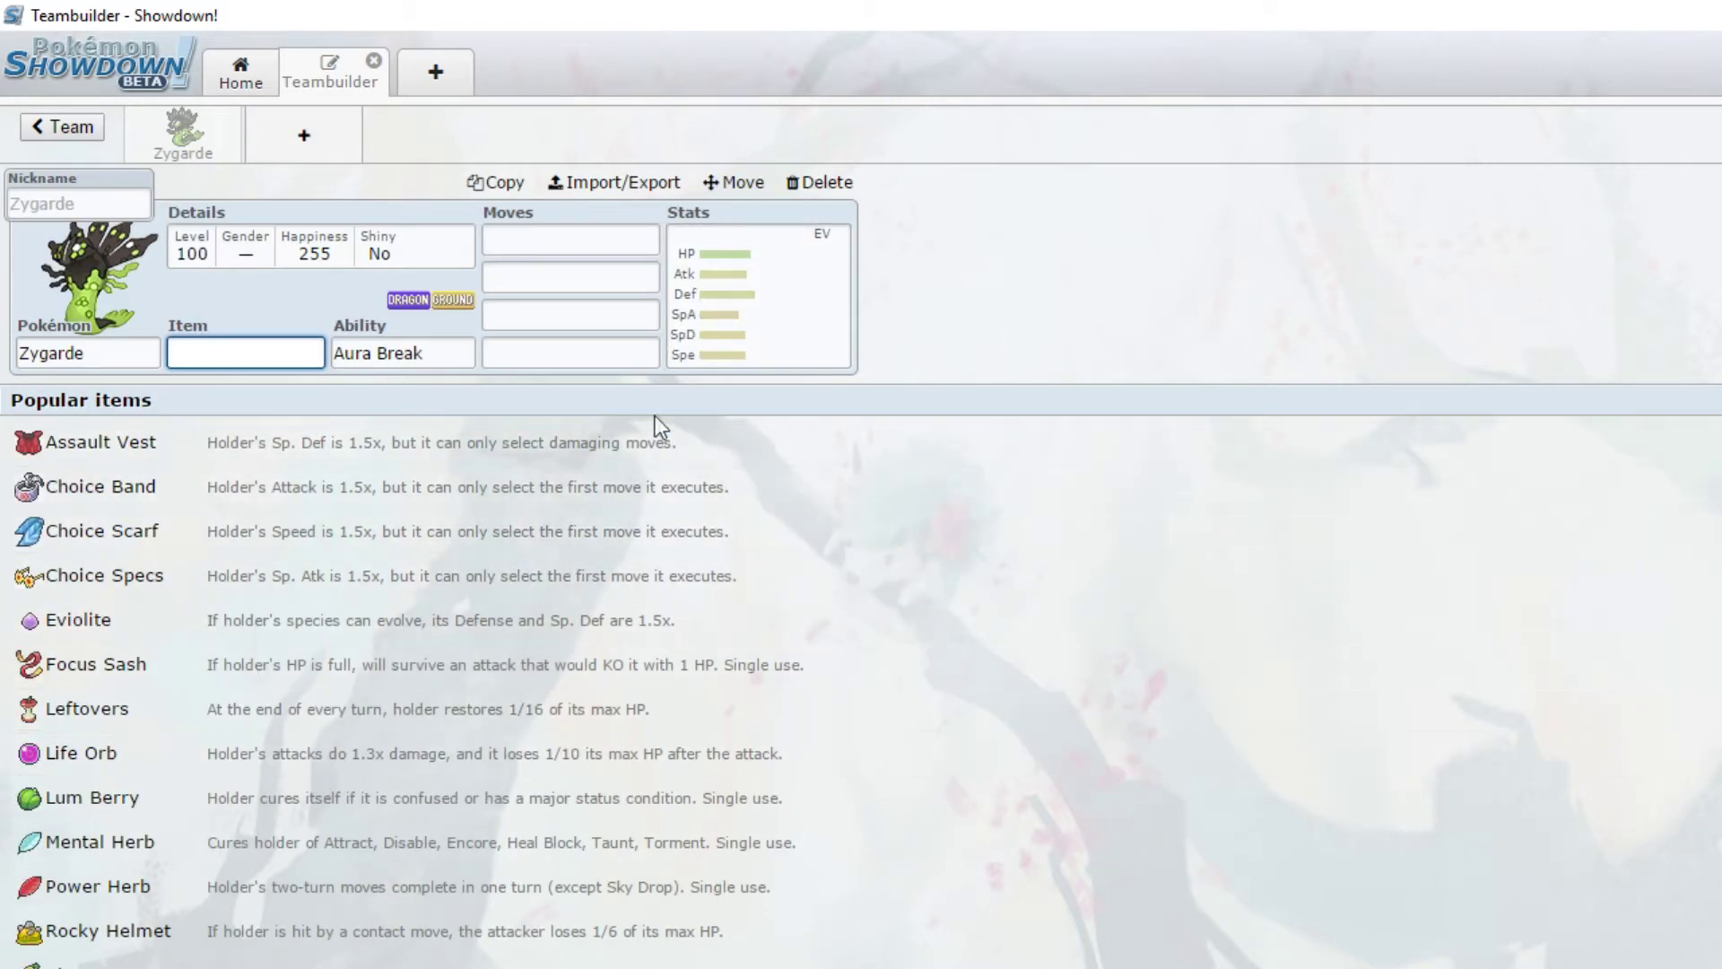
Step: Examine Zygarde's base stats, the available held items and the list of moves it can learn
{"action": "left_click", "coordinate": [743, 310]}
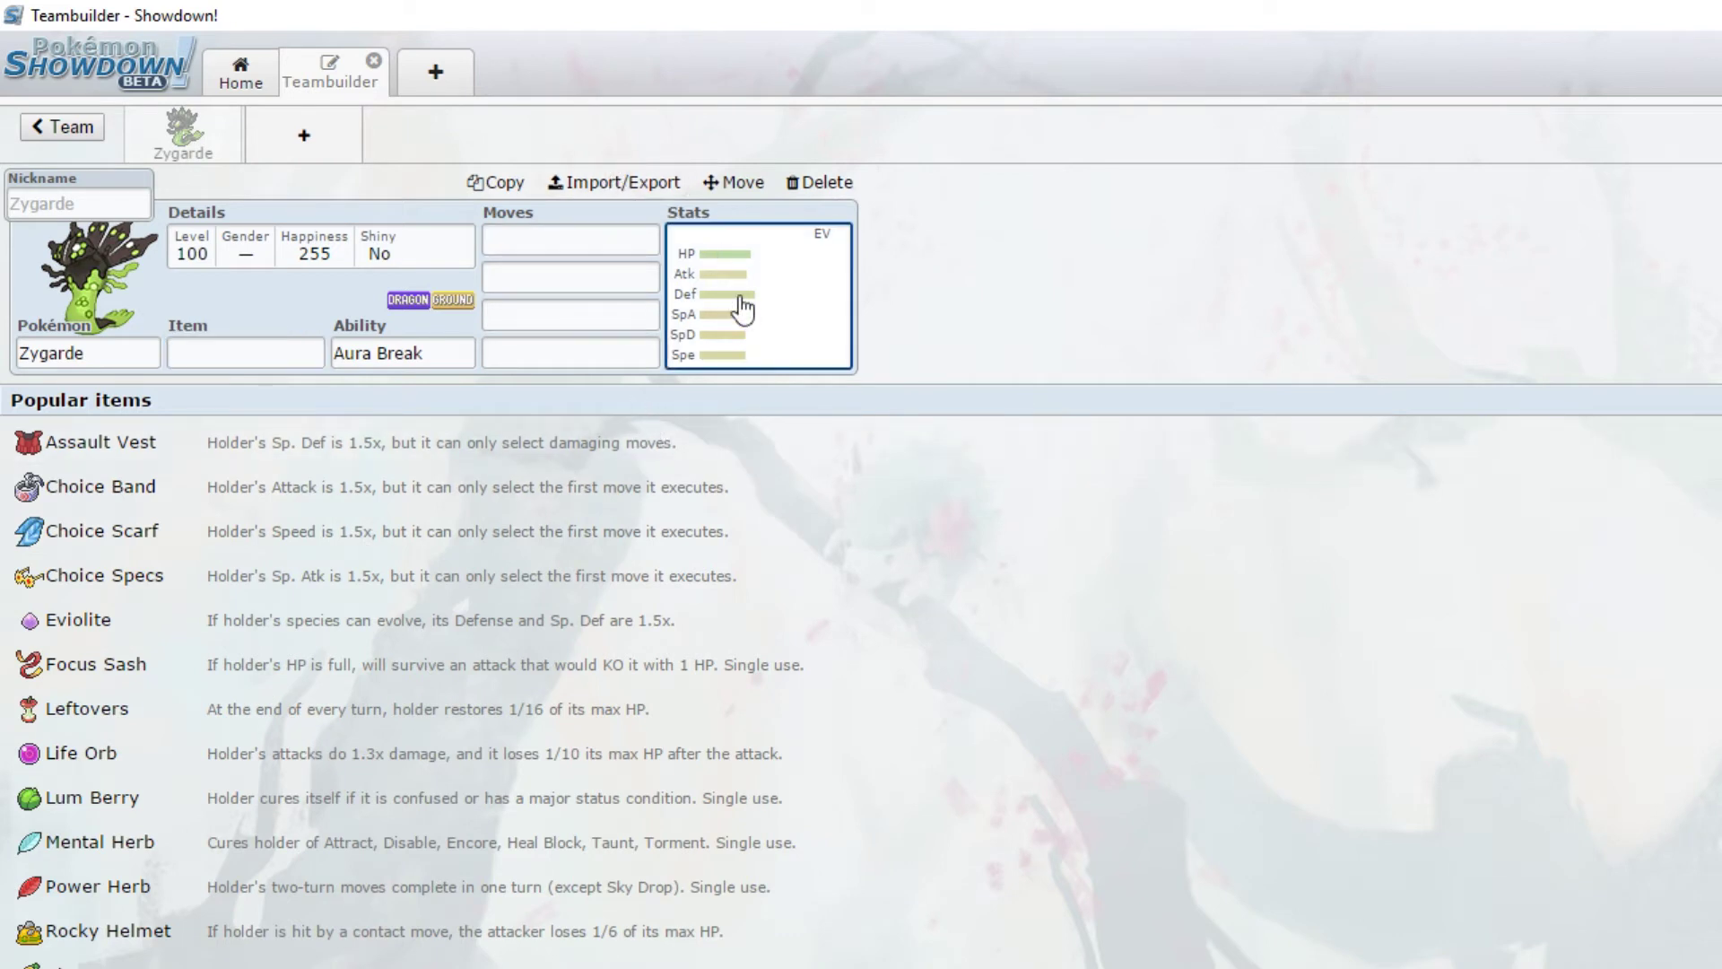
{"action": "left_click", "coordinate": [776, 311]}
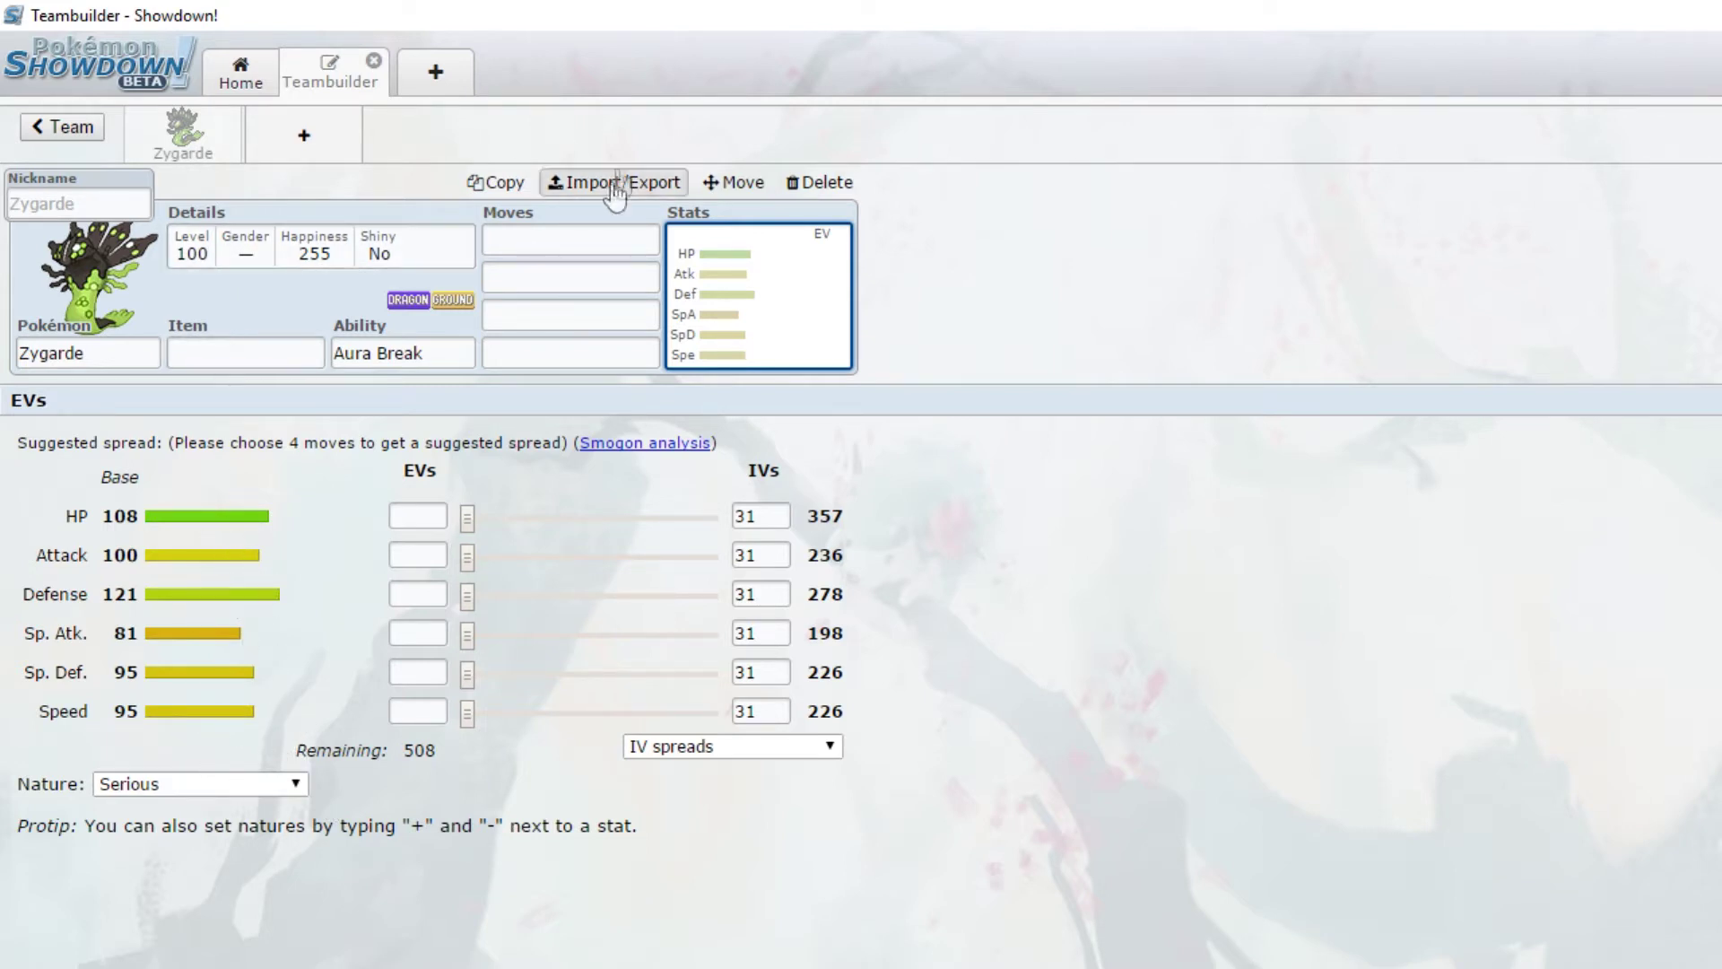
{"action": "left_click", "coordinate": [269, 353]}
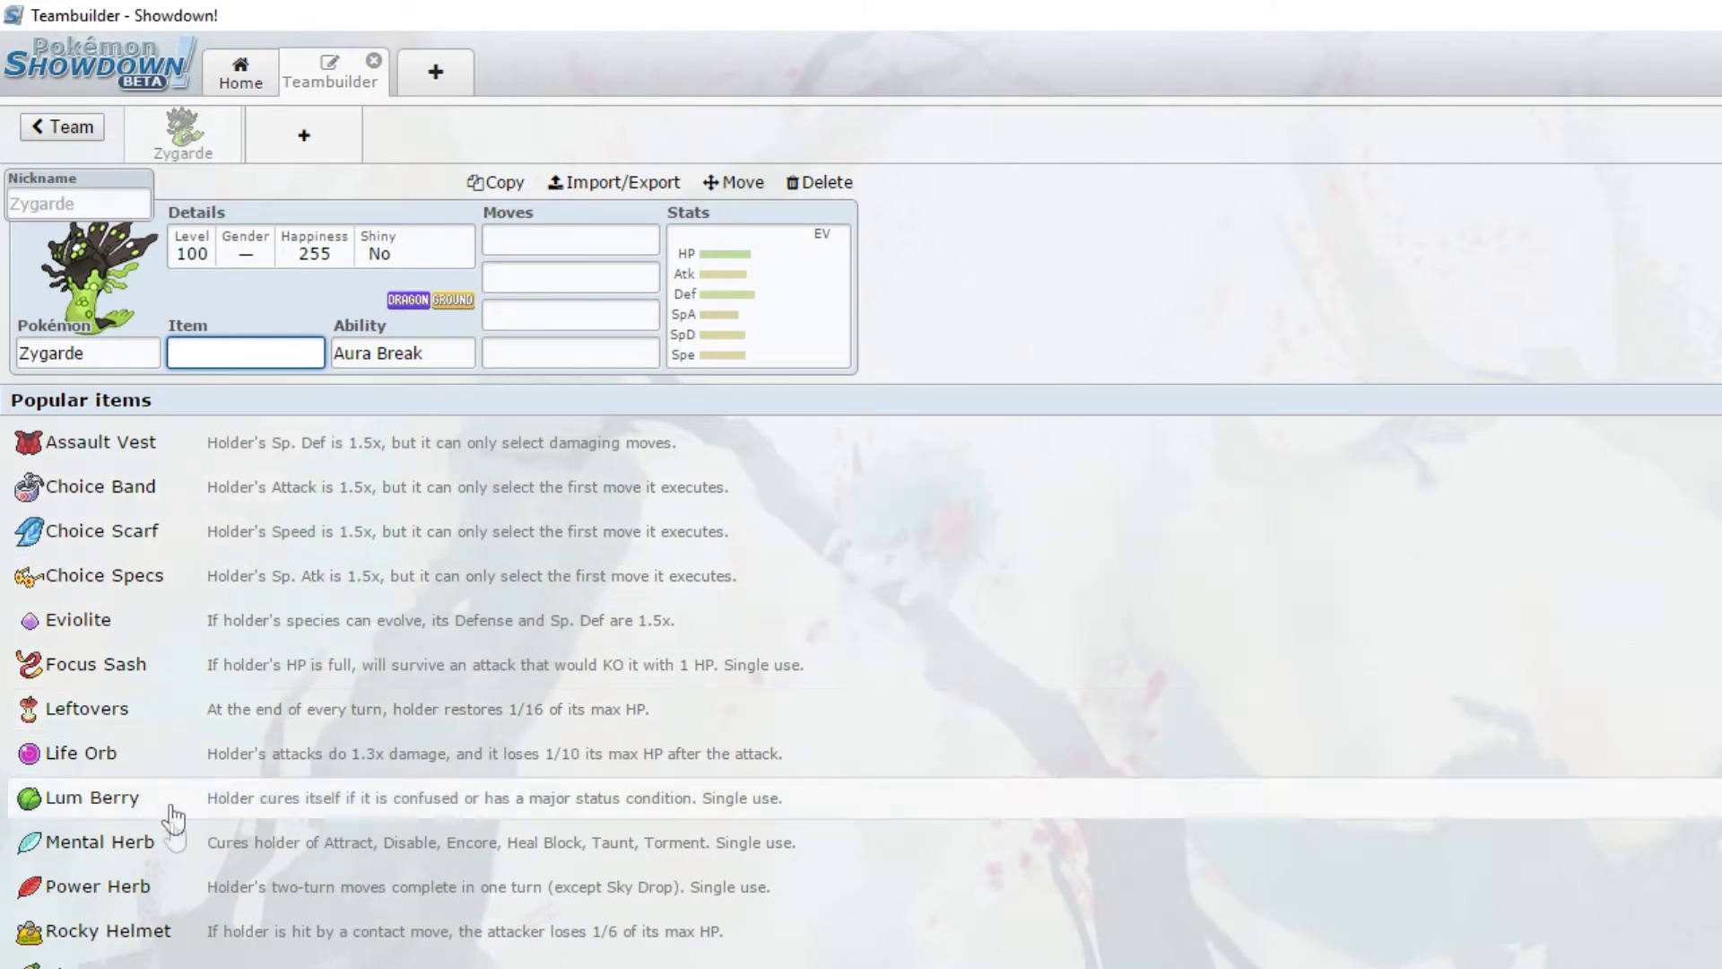
{"action": "left_click", "coordinate": [528, 231]}
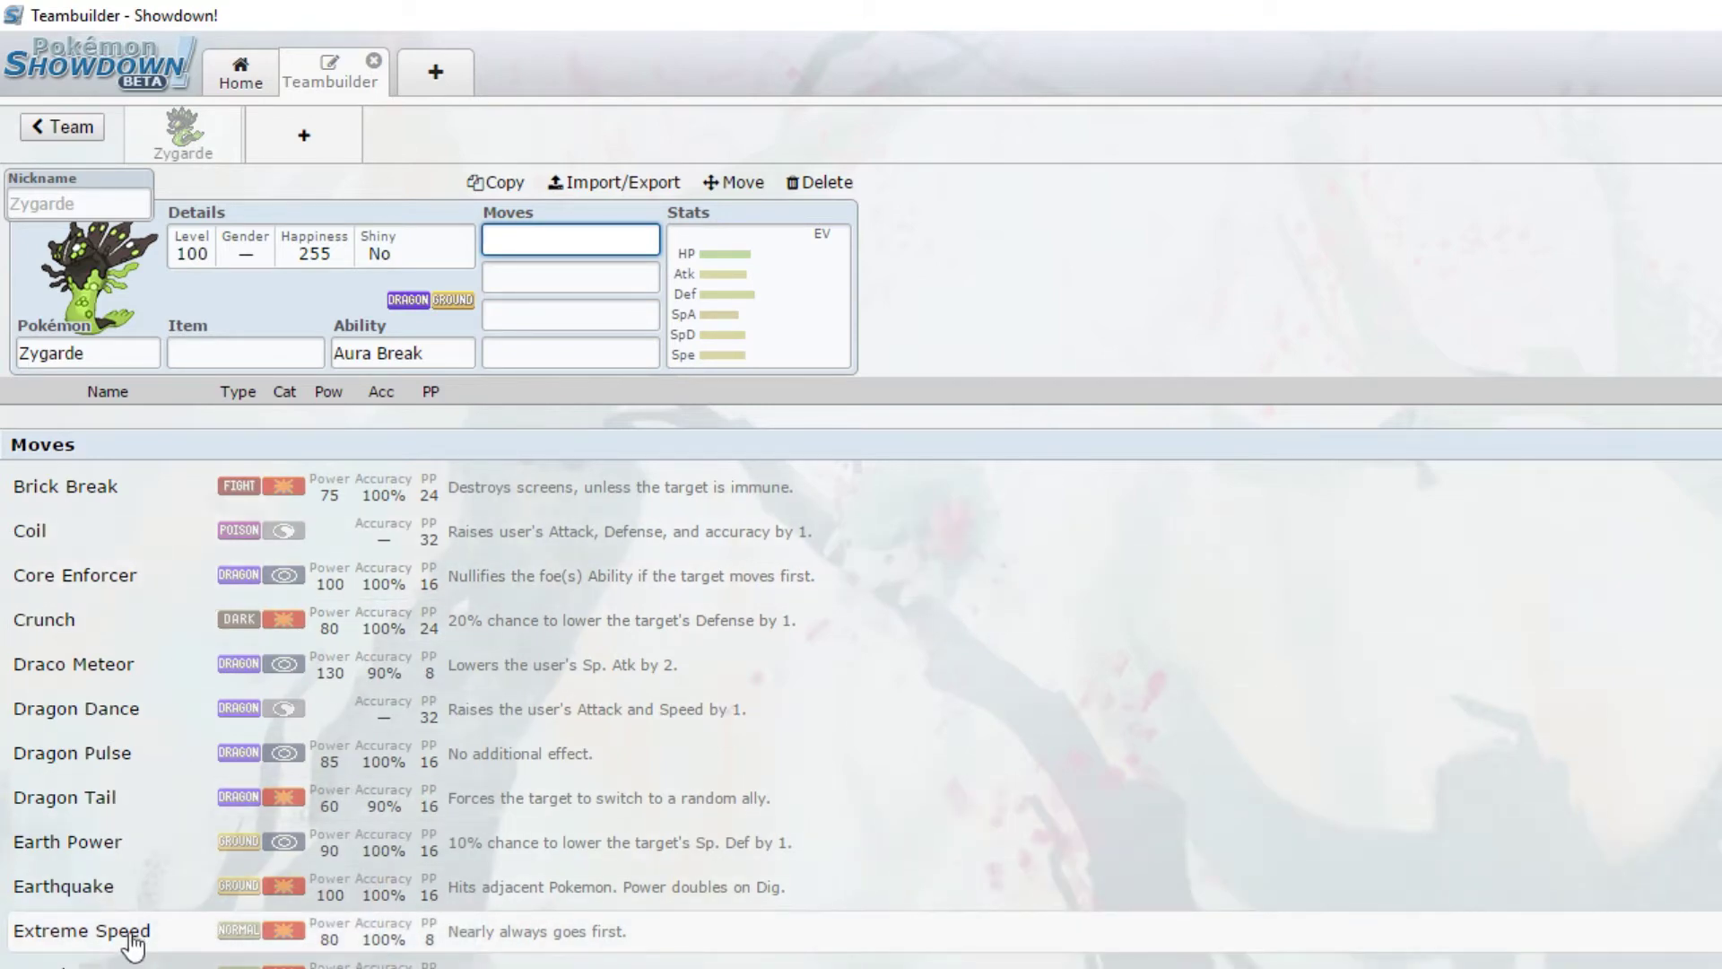
{"action": "scroll", "coordinate": [139, 852], "scroll_direction": "down", "scroll_amount": 15}
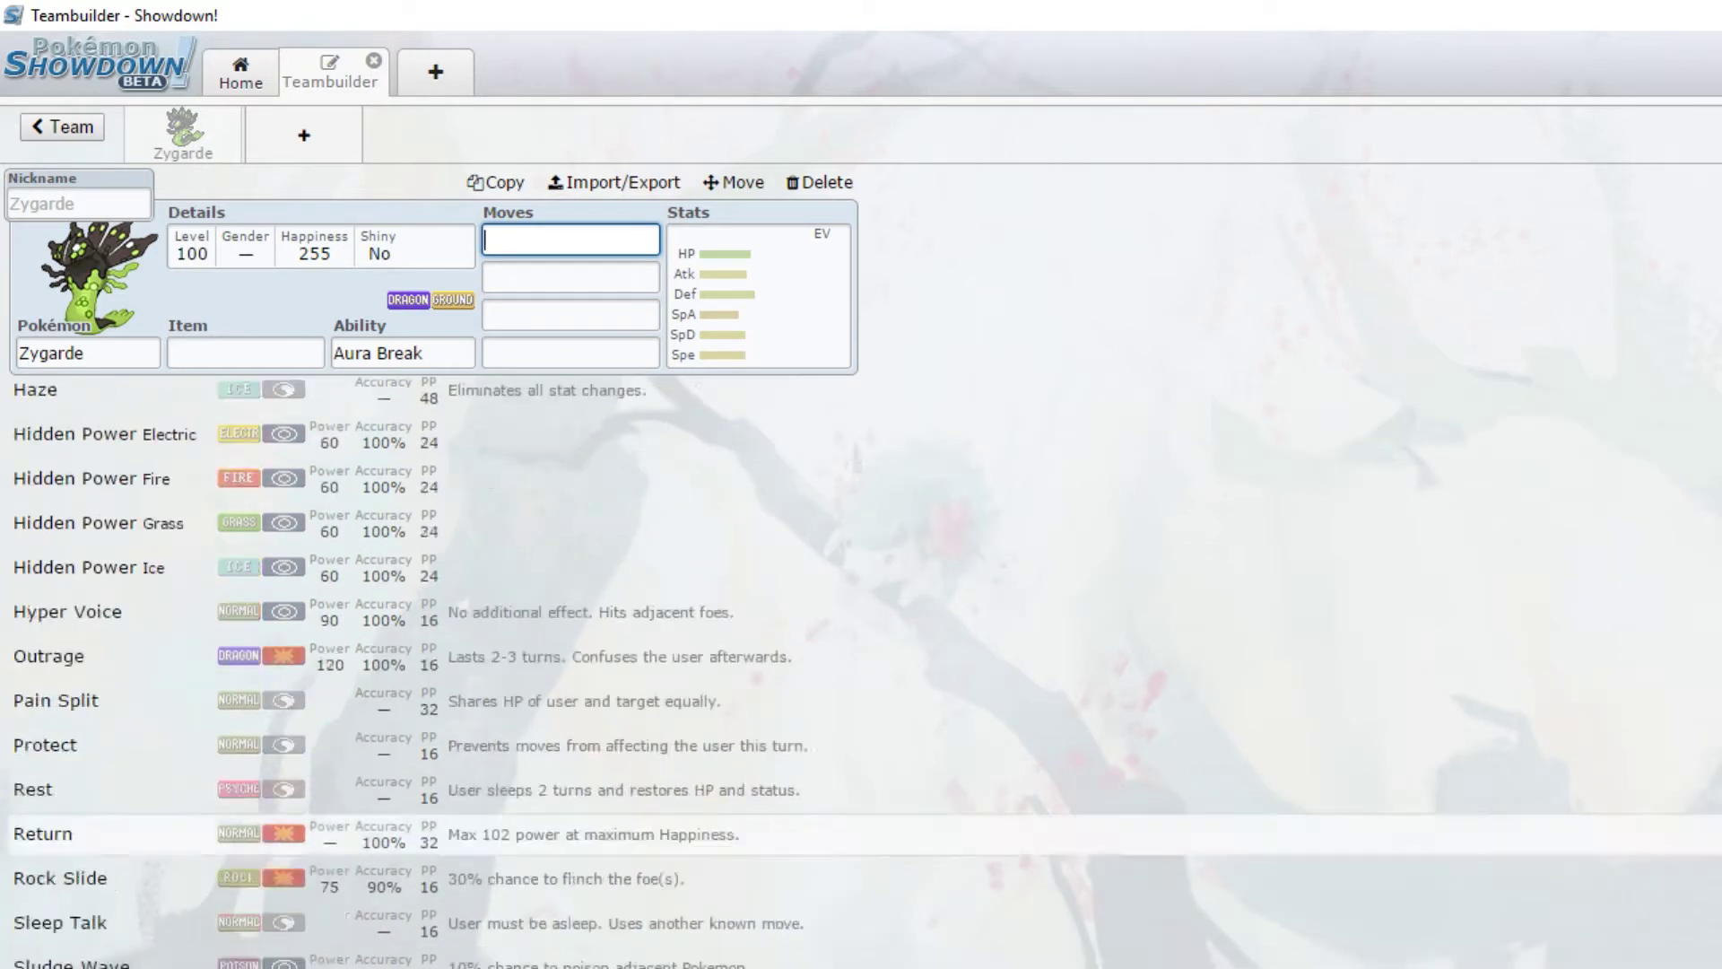
{"action": "scroll", "coordinate": [134, 804], "scroll_direction": "up", "scroll_amount": 3}
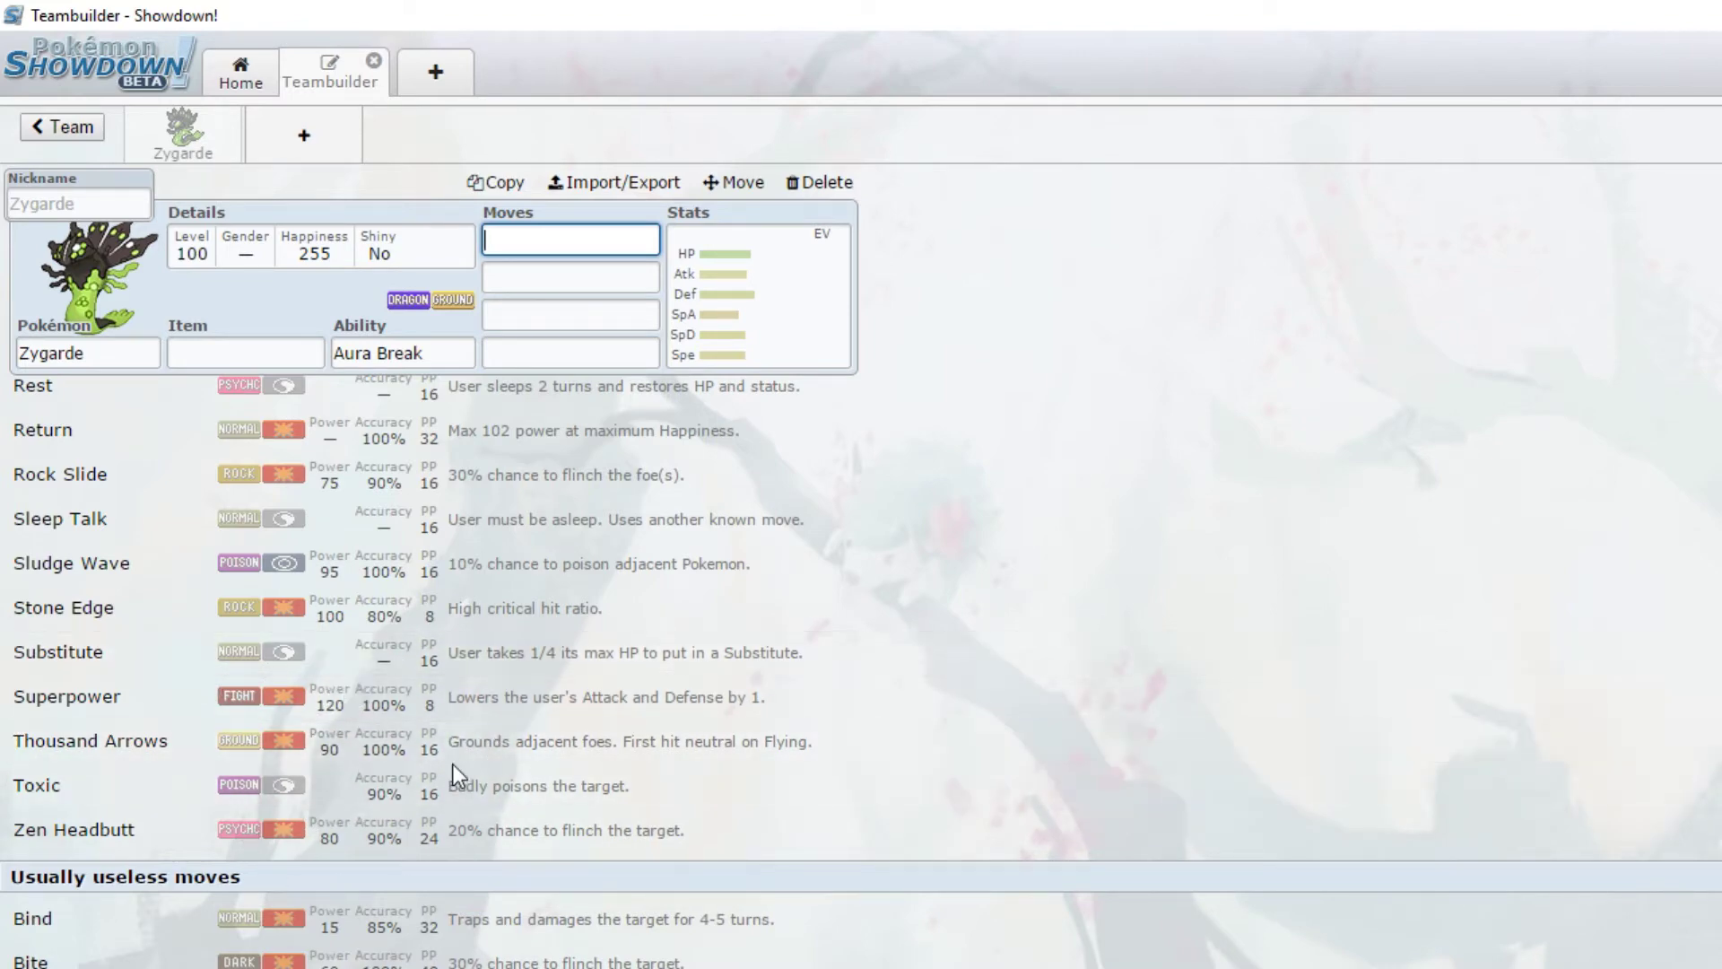
{"action": "scroll", "coordinate": [230, 700], "scroll_direction": "up", "scroll_amount": 15}
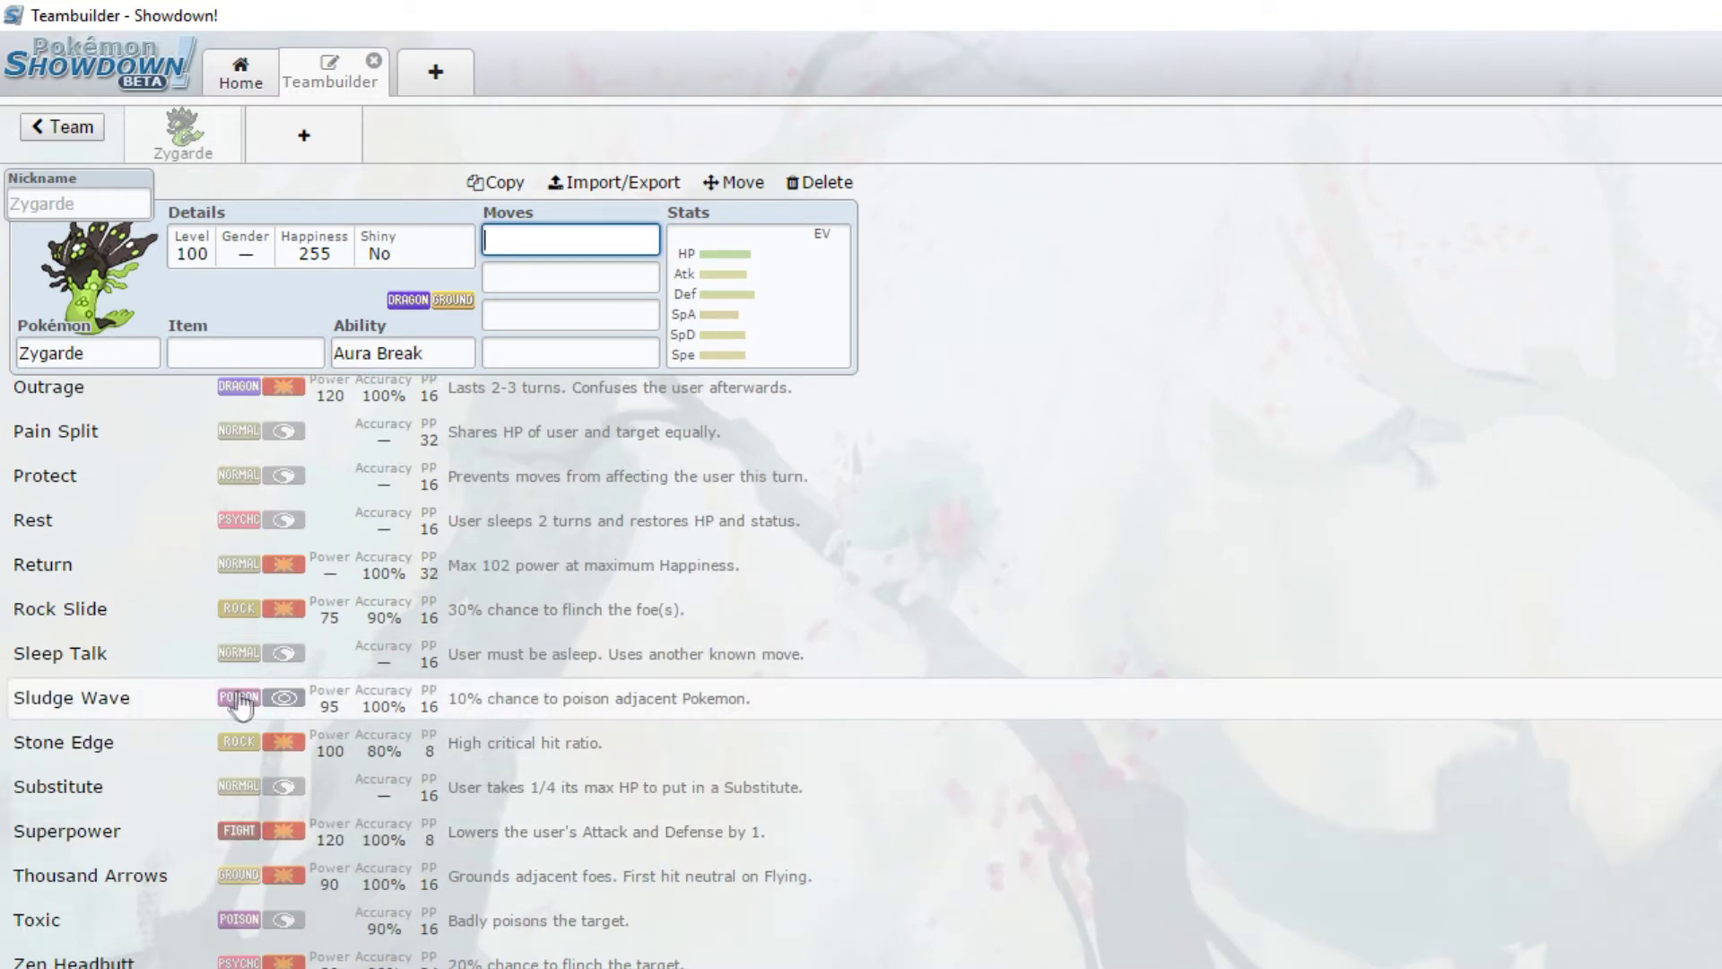
{"action": "scroll", "coordinate": [285, 722], "scroll_direction": "up", "scroll_amount": 5}
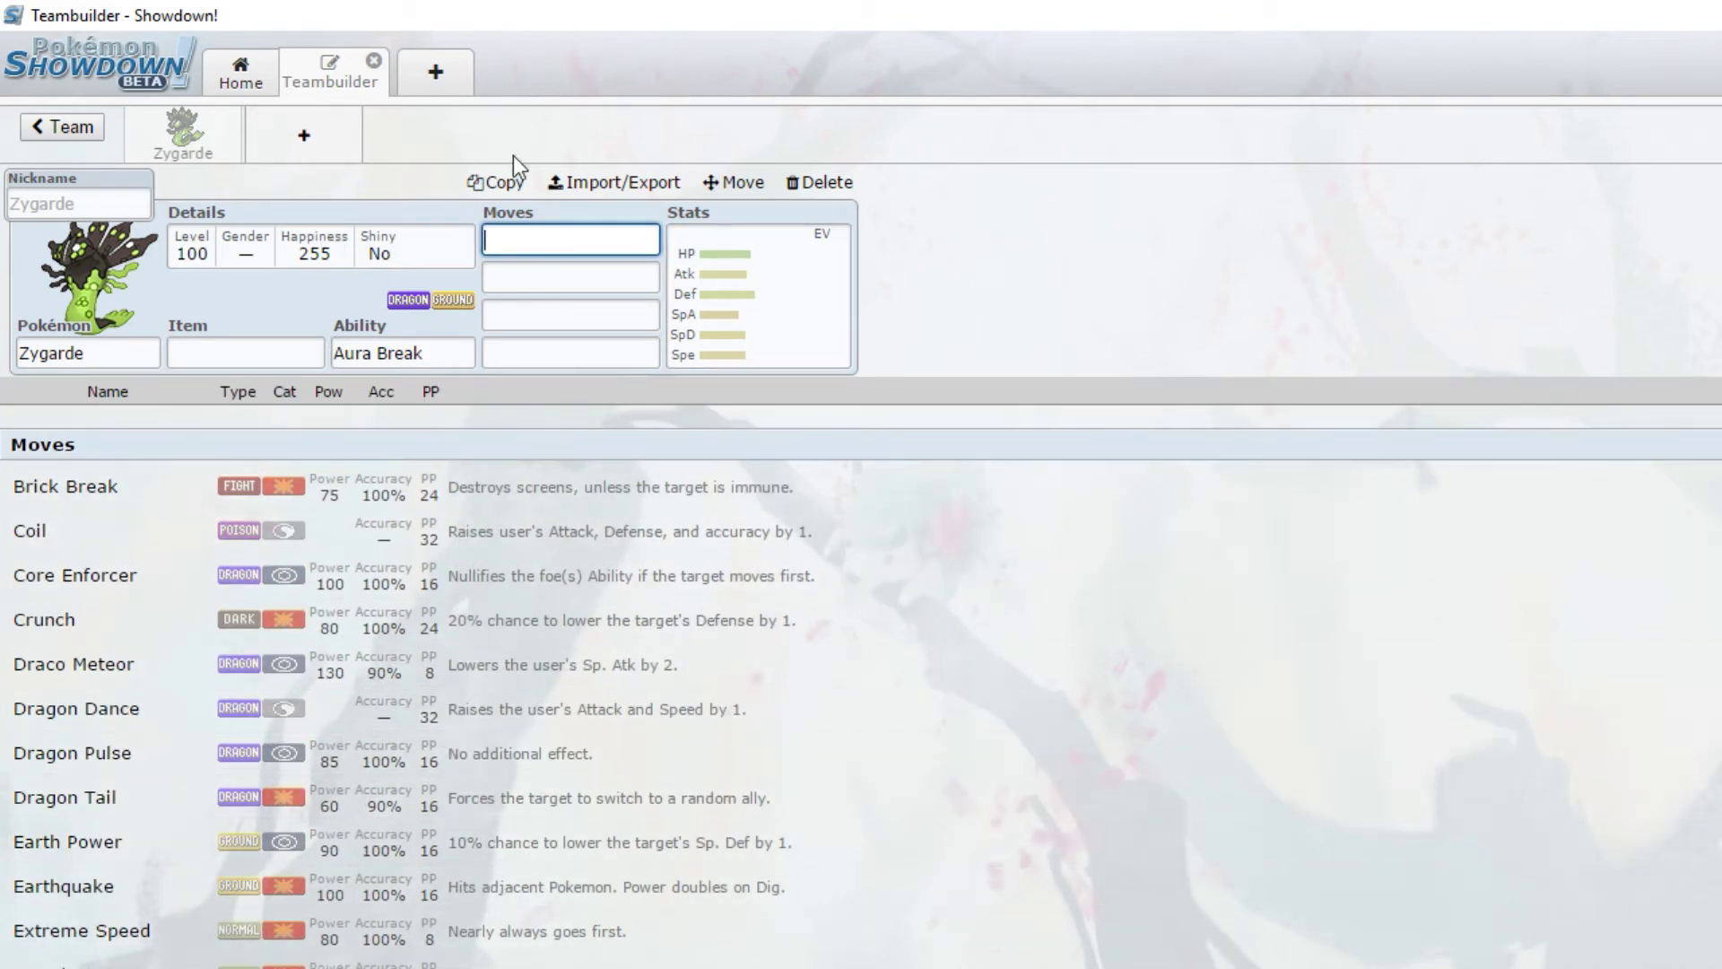
Step: Add the standard Mimikyu form as the second team member and review its ability, item options and base stats
{"action": "left_click", "coordinate": [304, 148]}
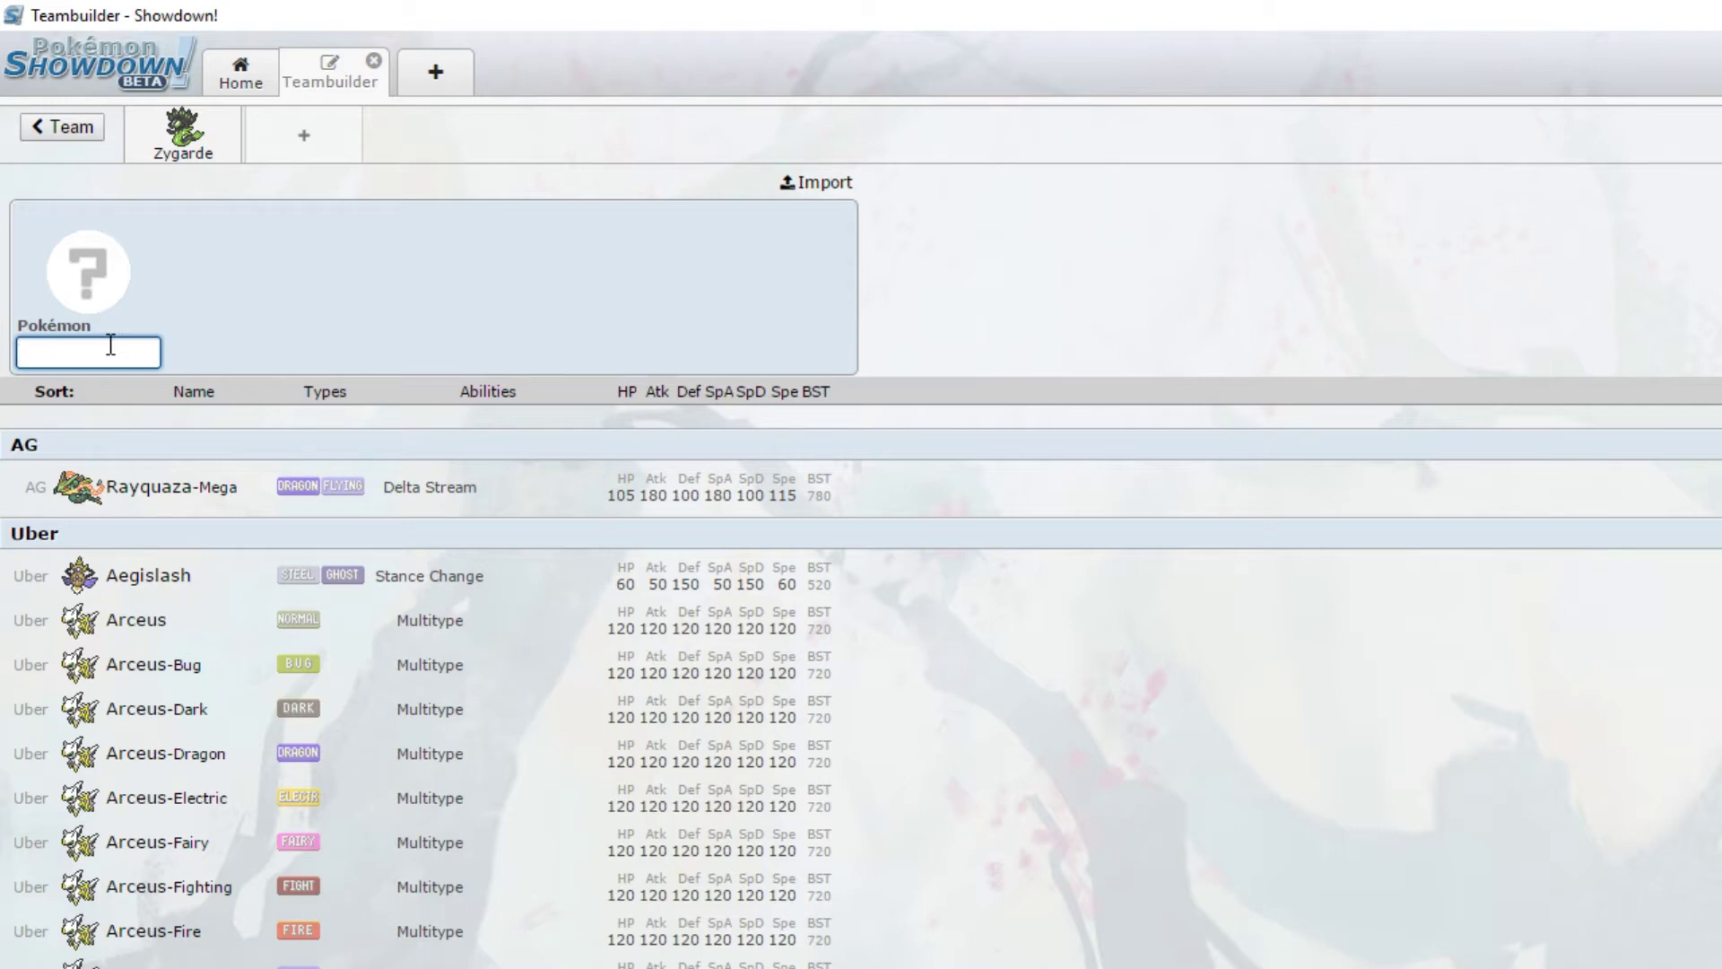
{"action": "type", "text": "mimik"}
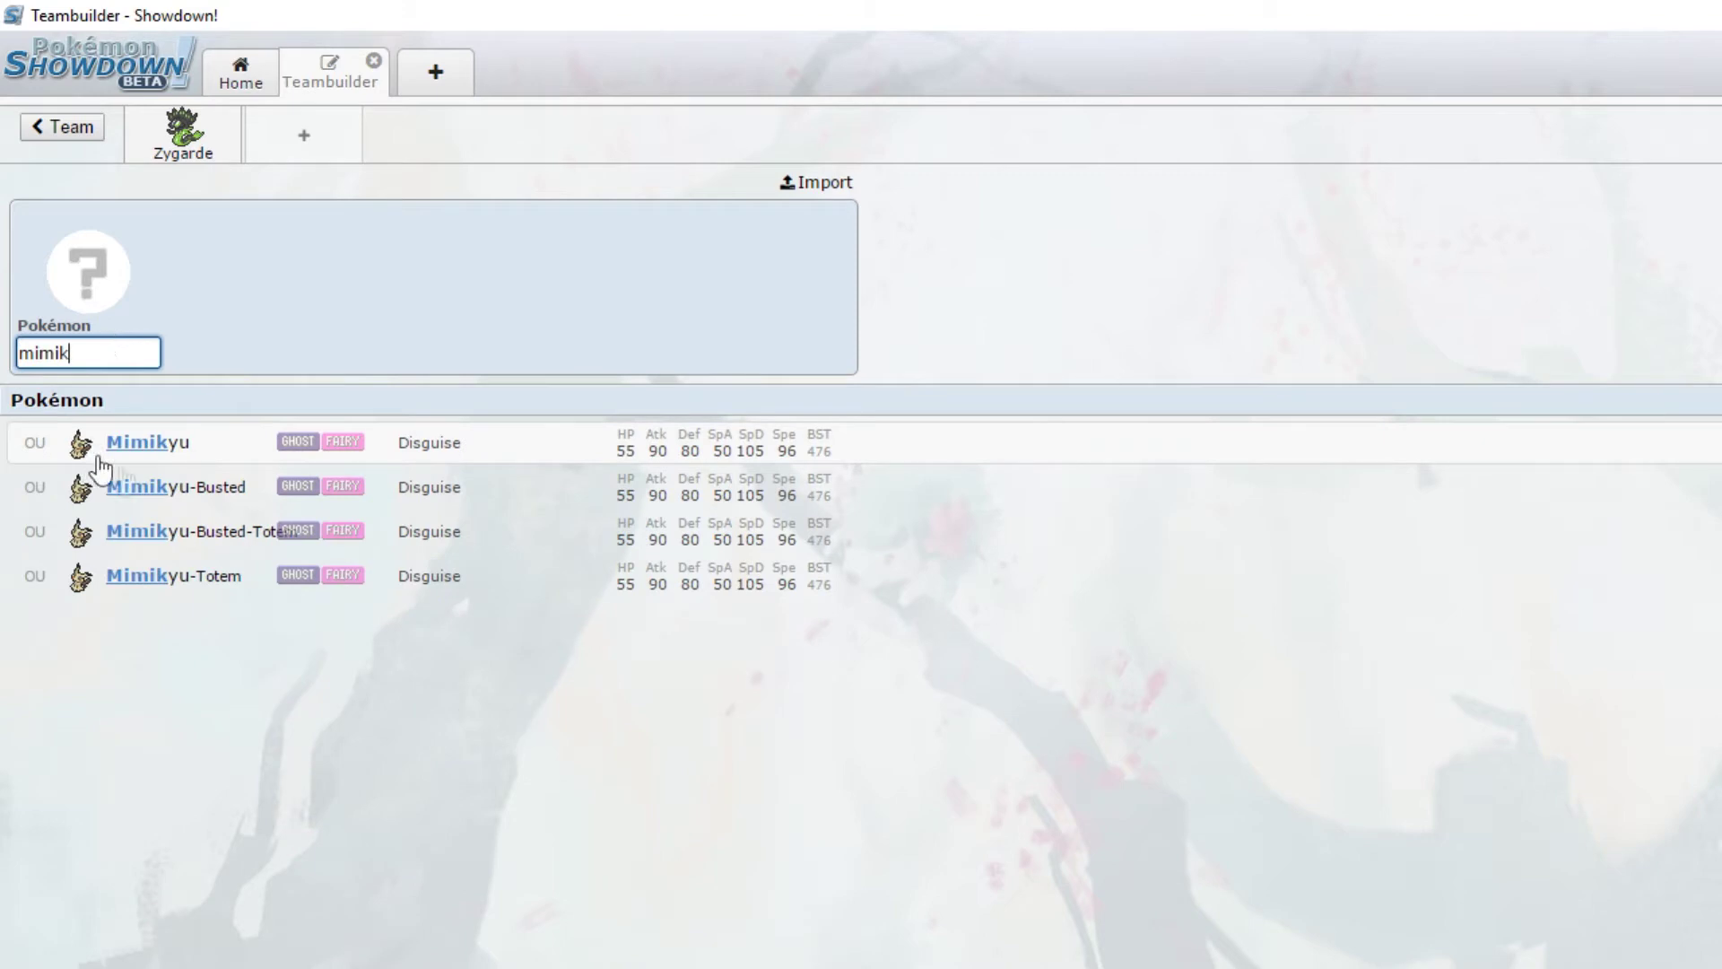
{"action": "left_click", "coordinate": [228, 454]}
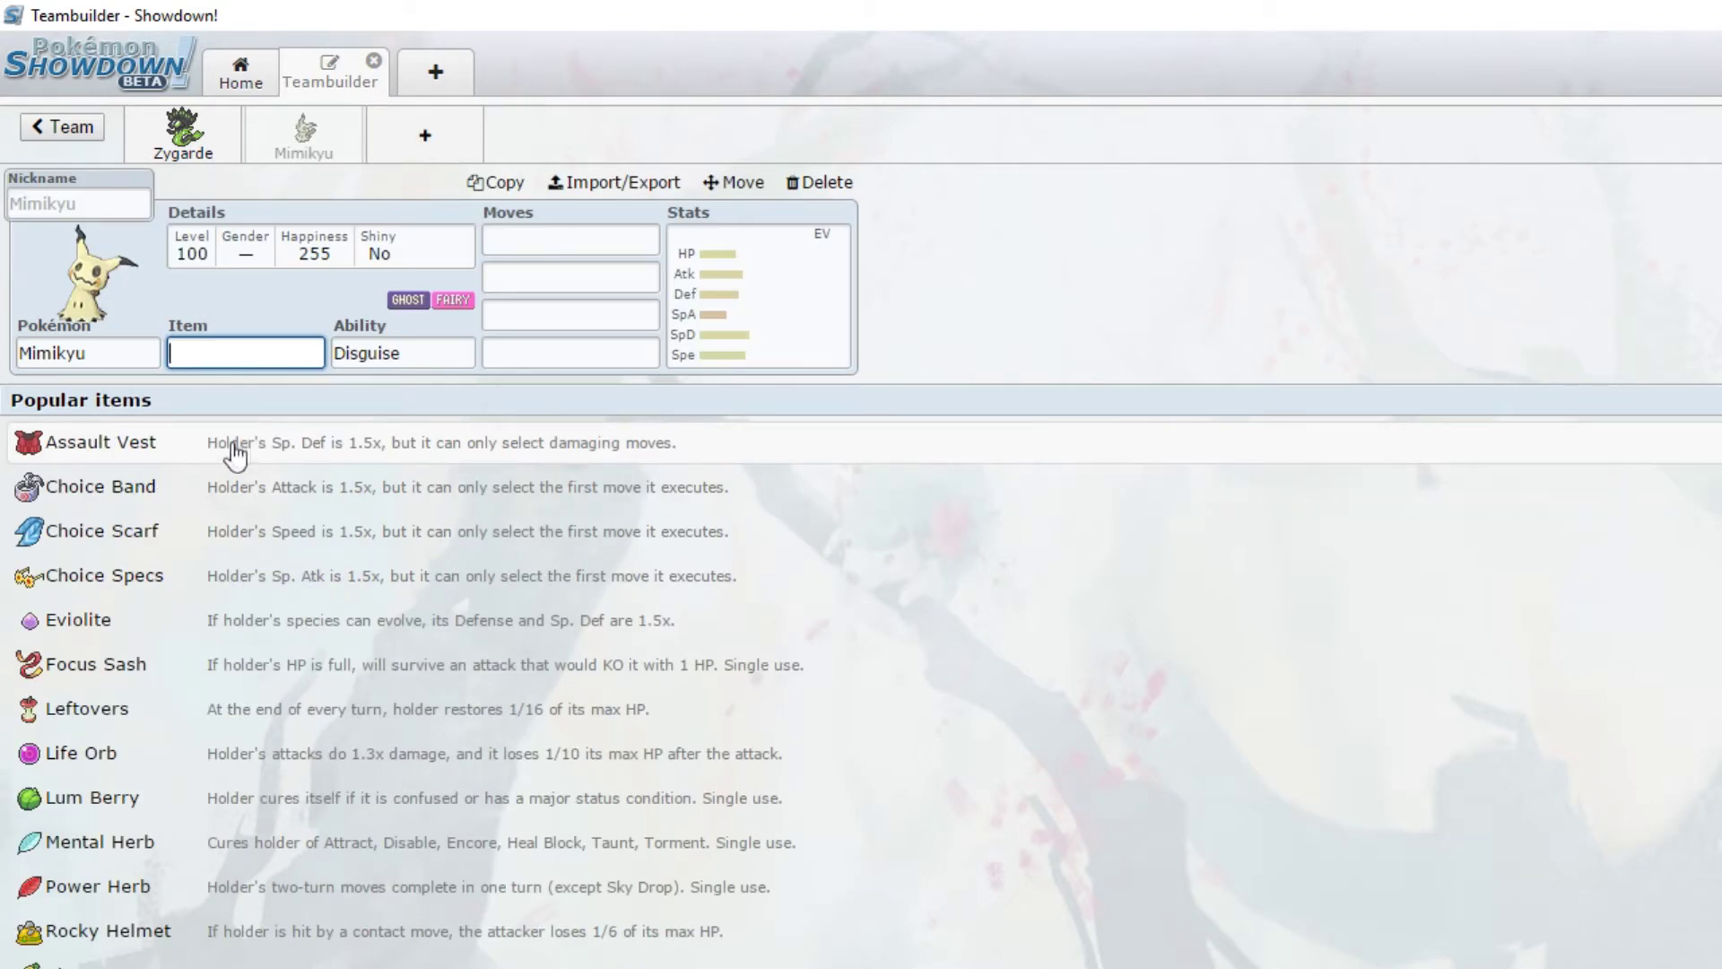
{"action": "left_click", "coordinate": [398, 358]}
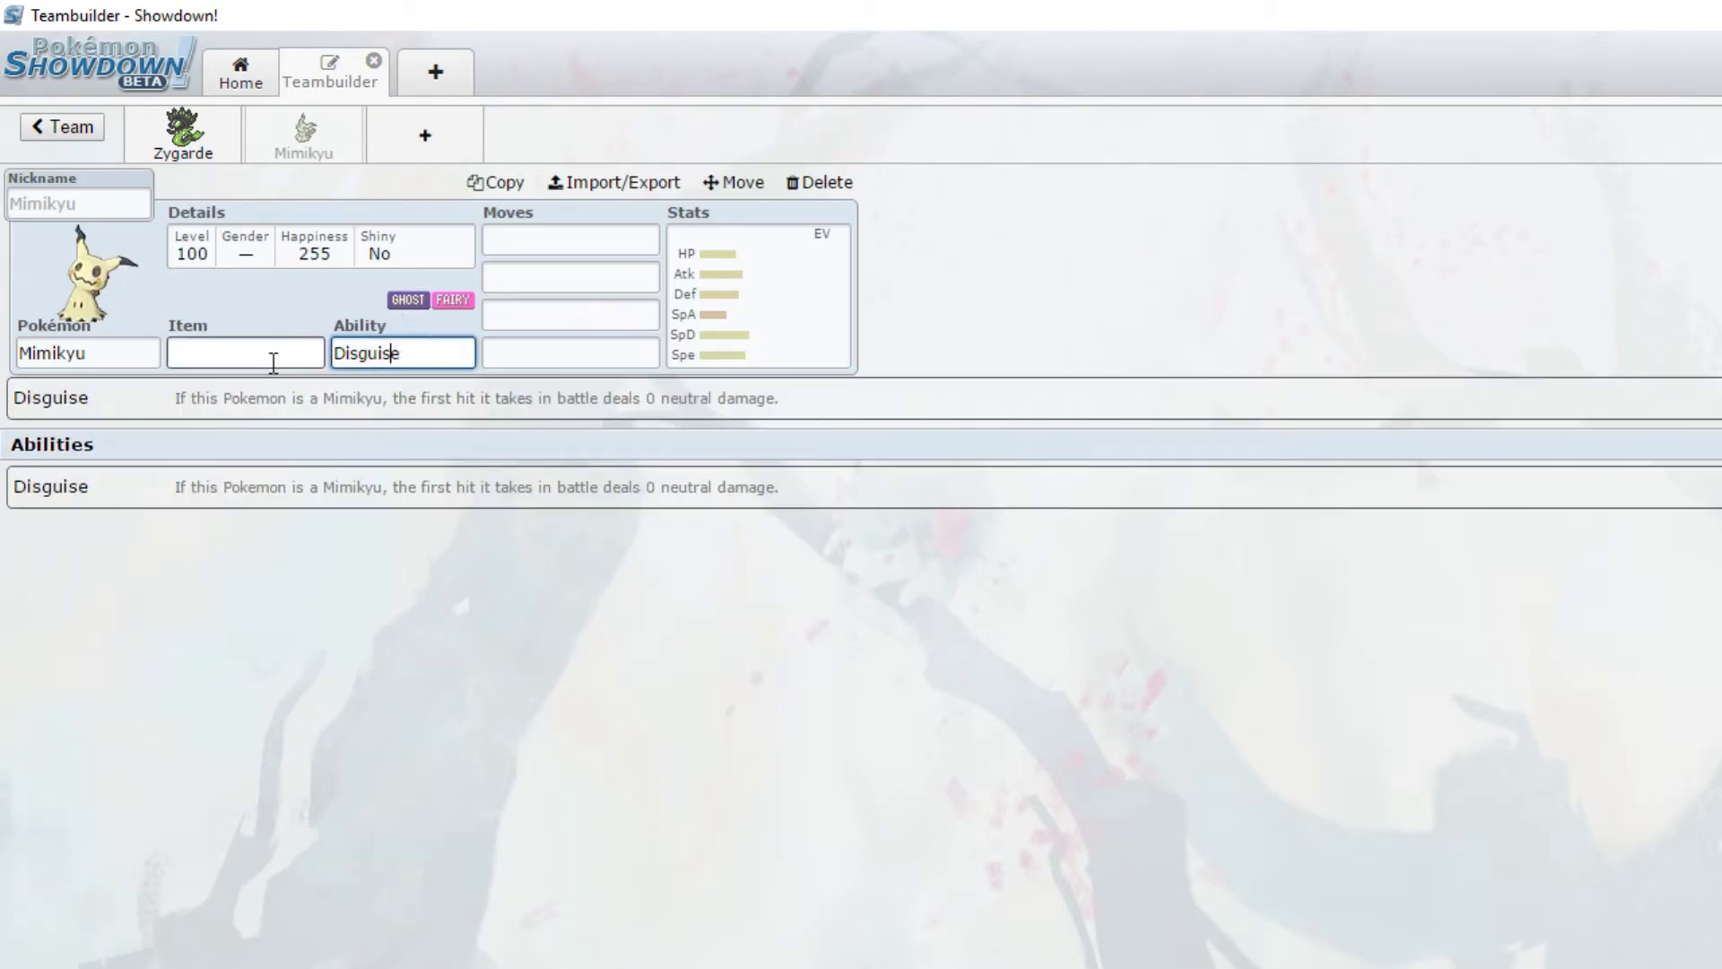
{"action": "left_click", "coordinate": [257, 359]}
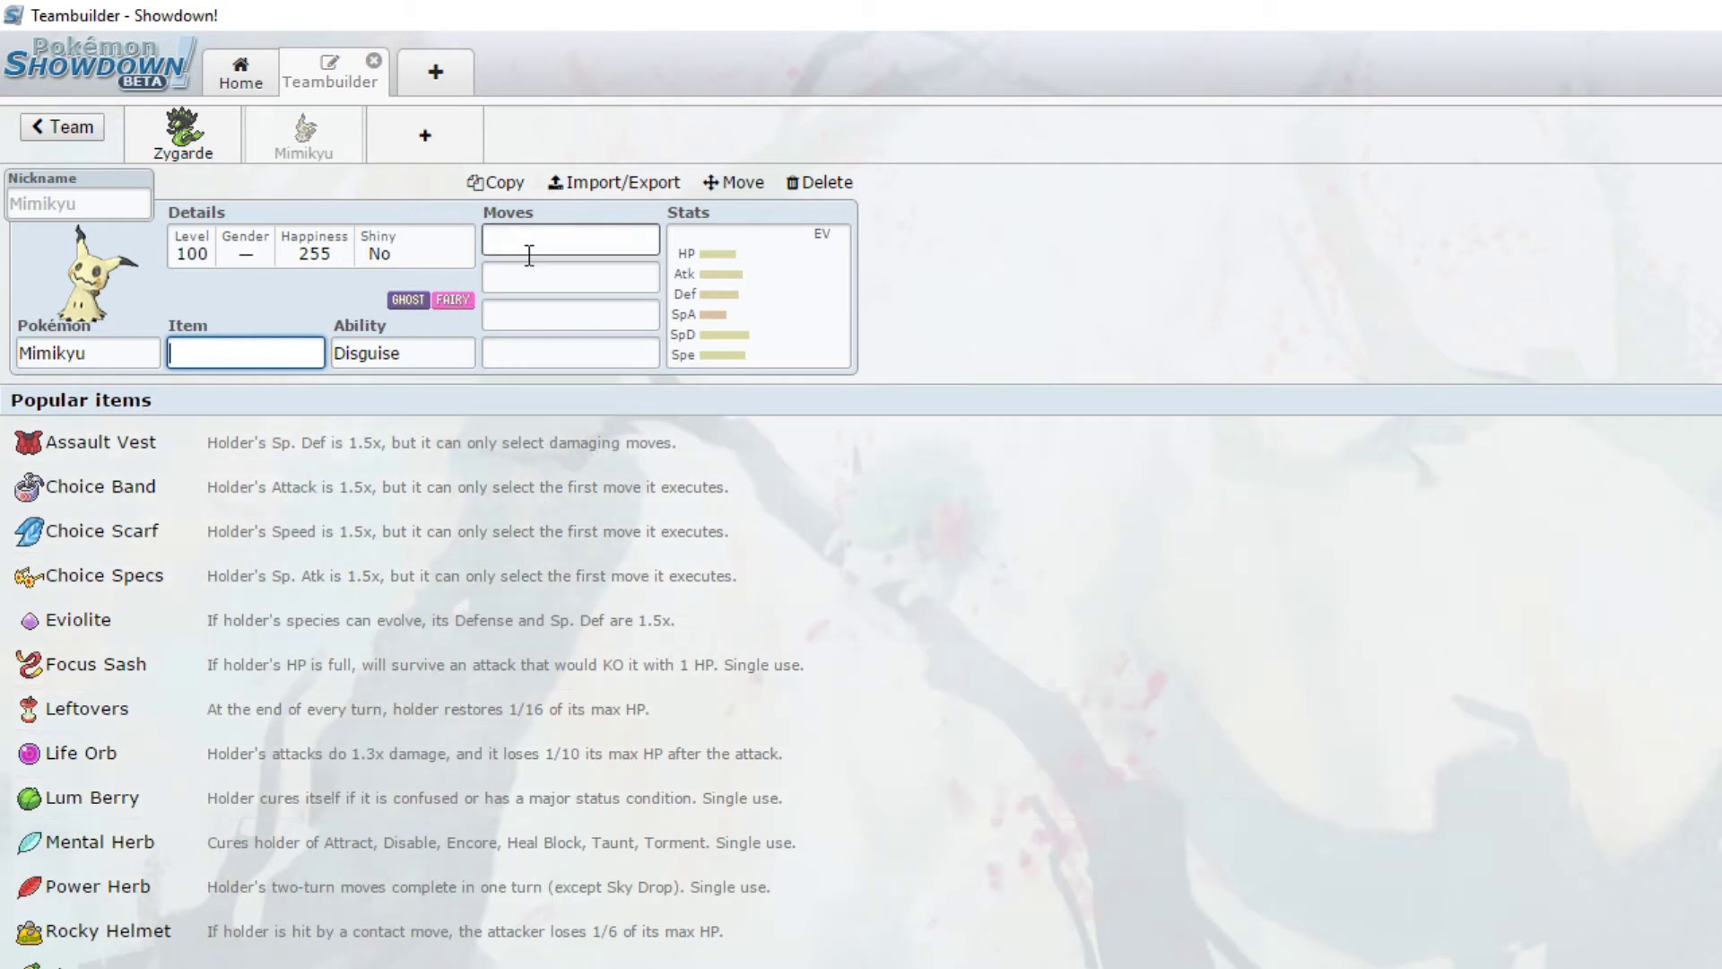
{"action": "left_click", "coordinate": [769, 316]}
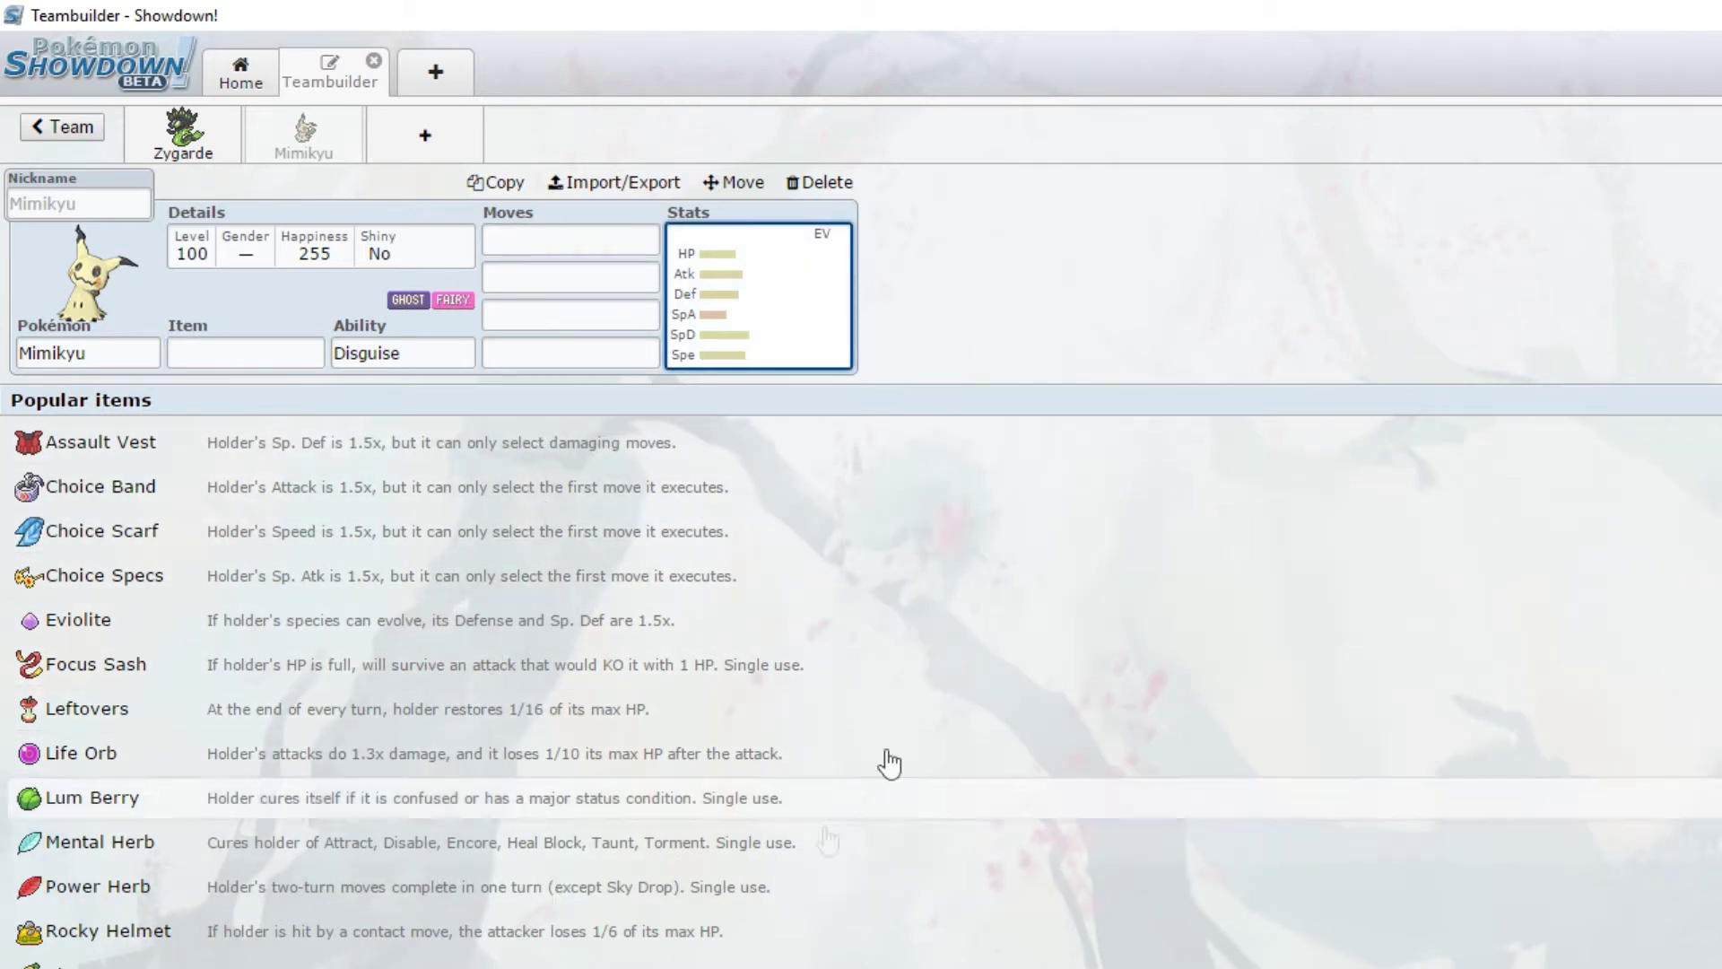
{"action": "left_click", "coordinate": [762, 359]}
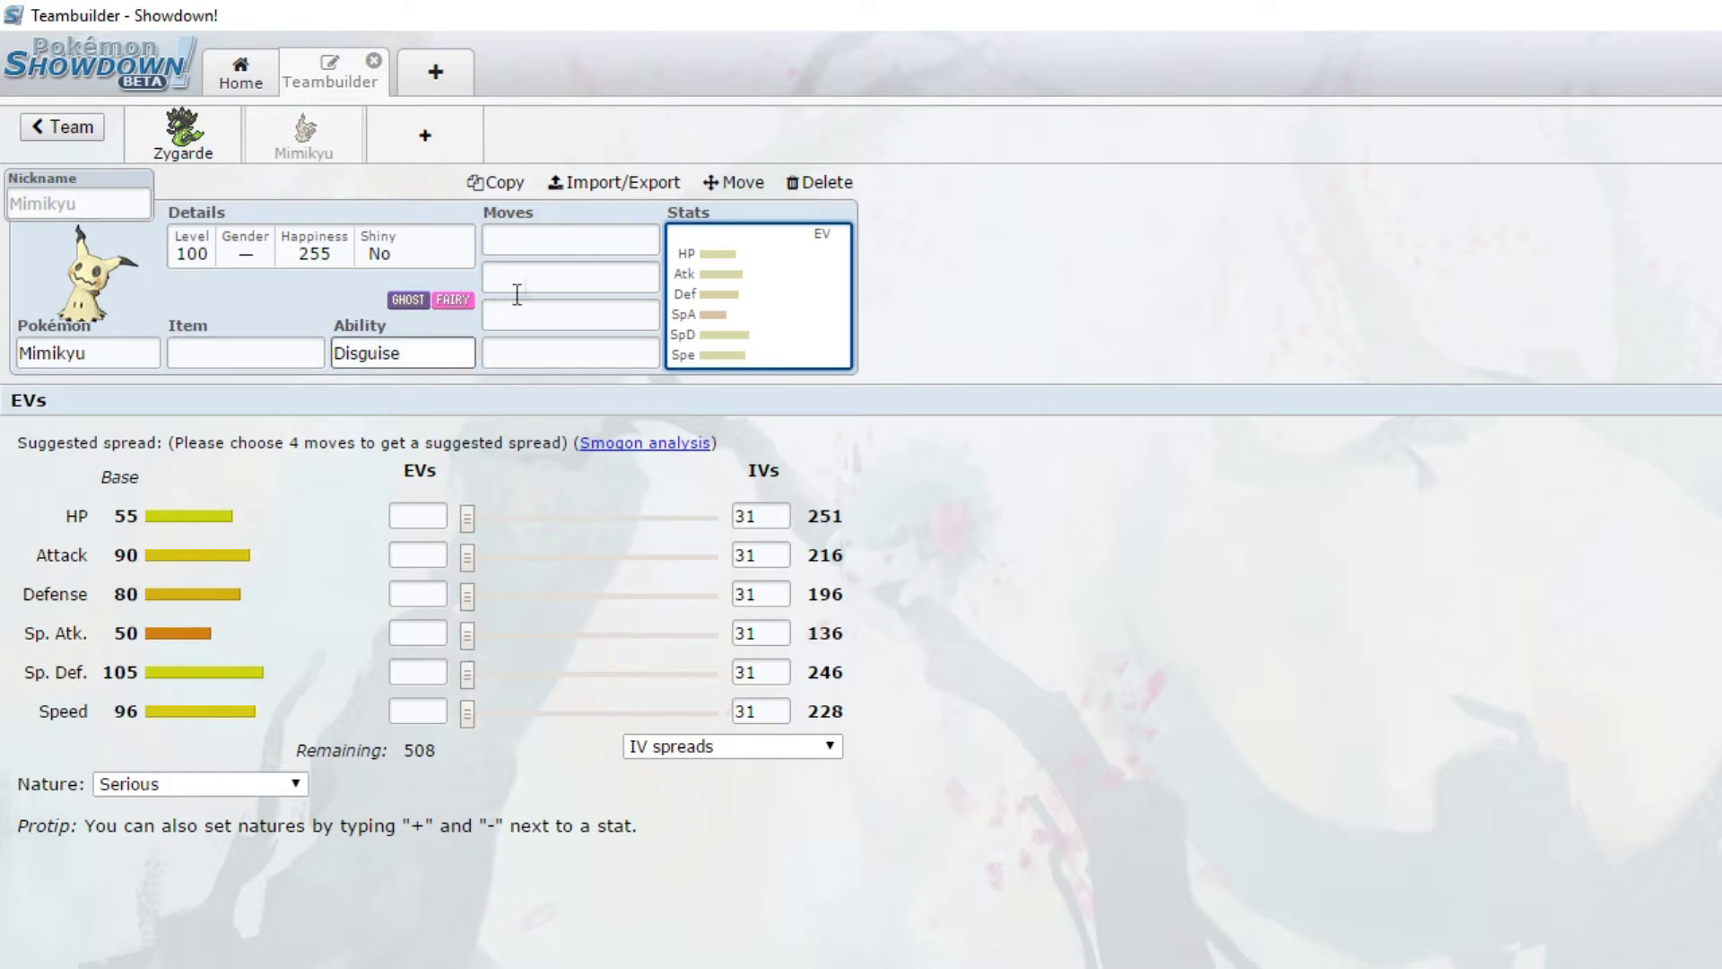
Step: Give Mimikyu the moves Swords Dance, Shadow Sneak and Drain Punch, leaving its fourth move slot empty
{"action": "left_click", "coordinate": [614, 249]}
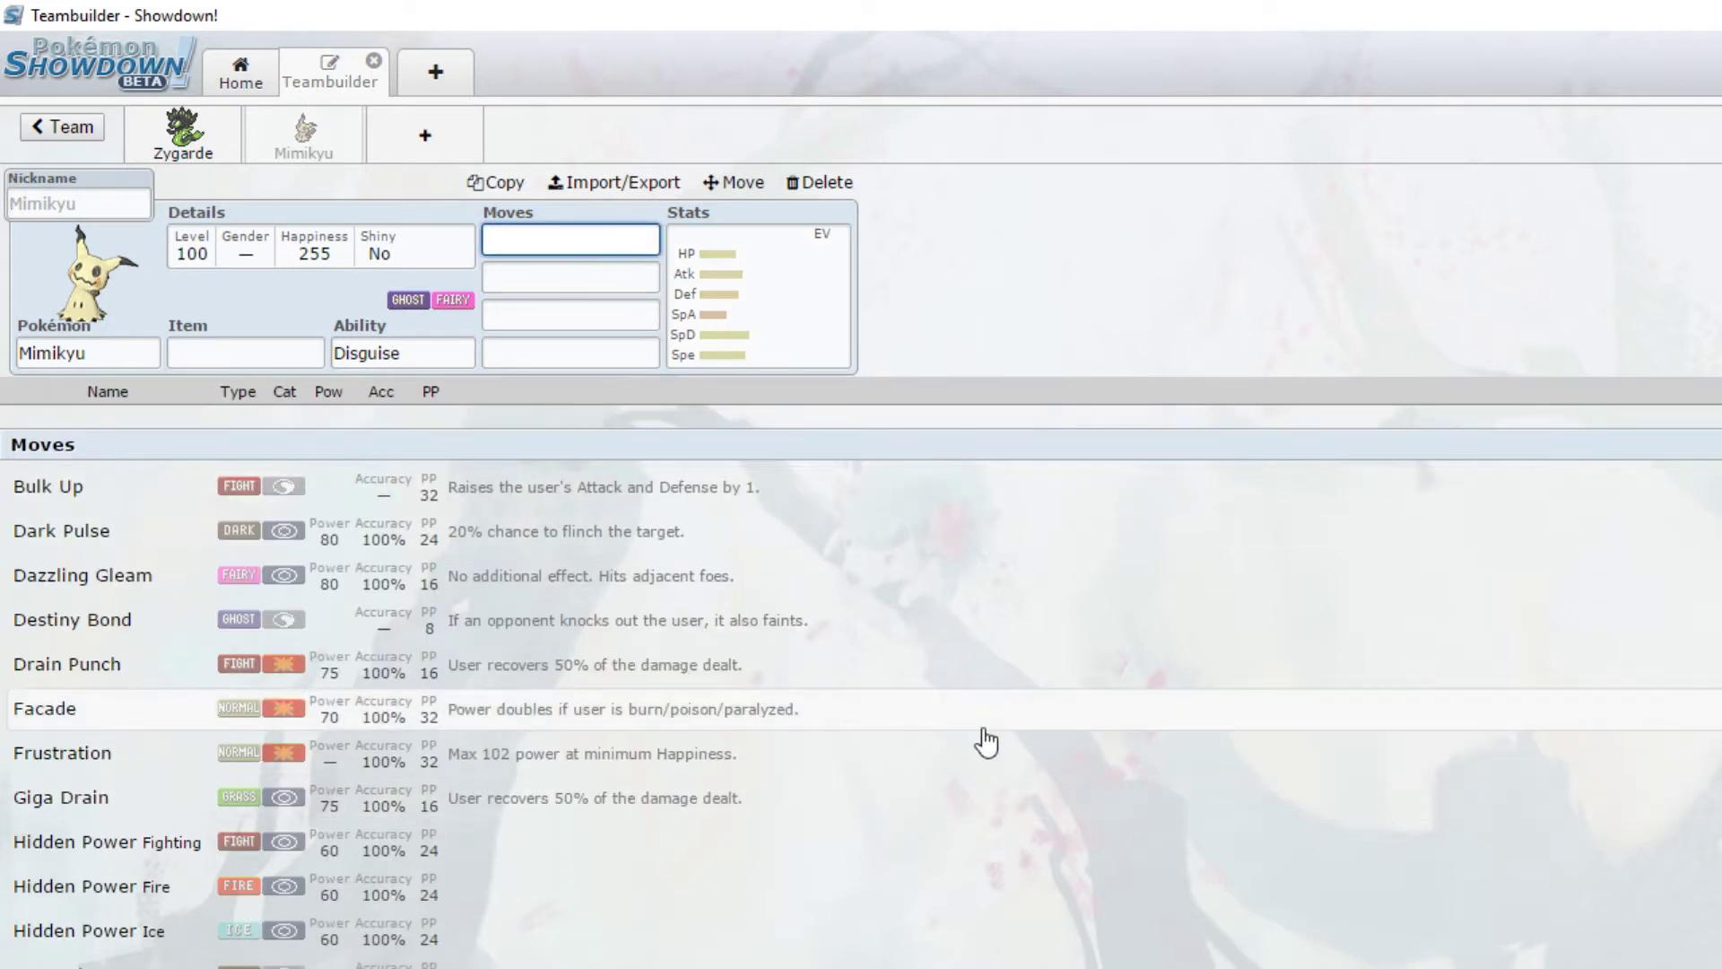
{"action": "type", "text": "swor"}
{"action": "key", "text": "Return"}
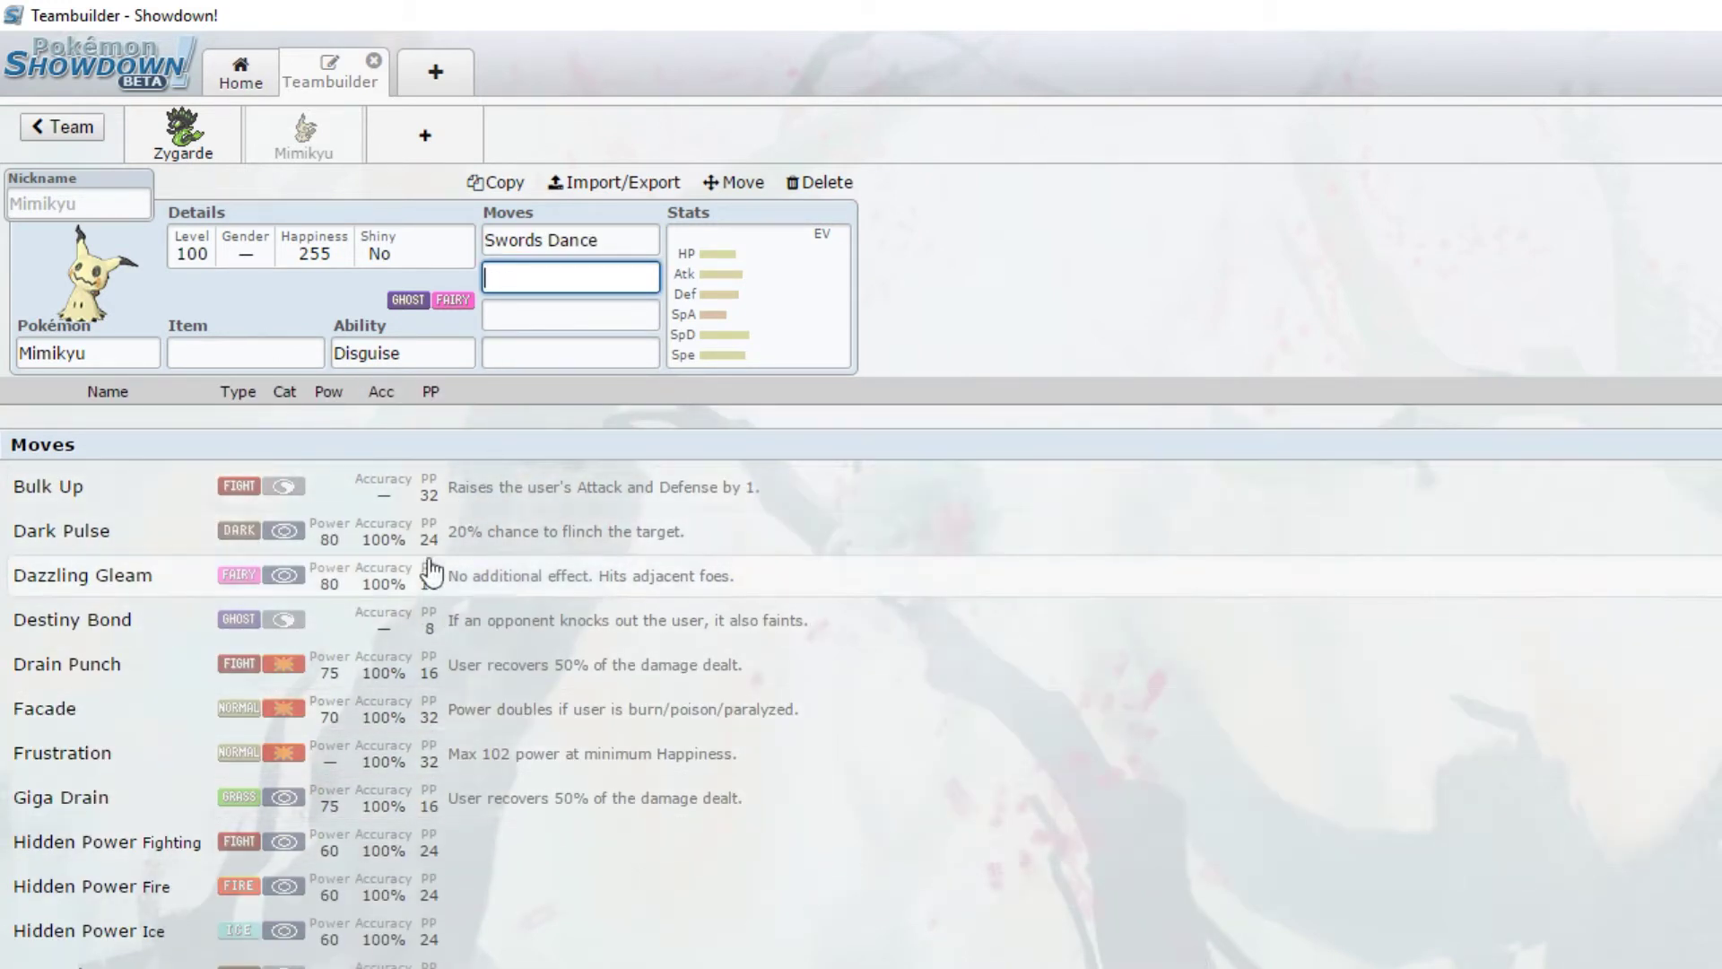
{"action": "scroll", "coordinate": [431, 572], "scroll_direction": "down", "scroll_amount": 10}
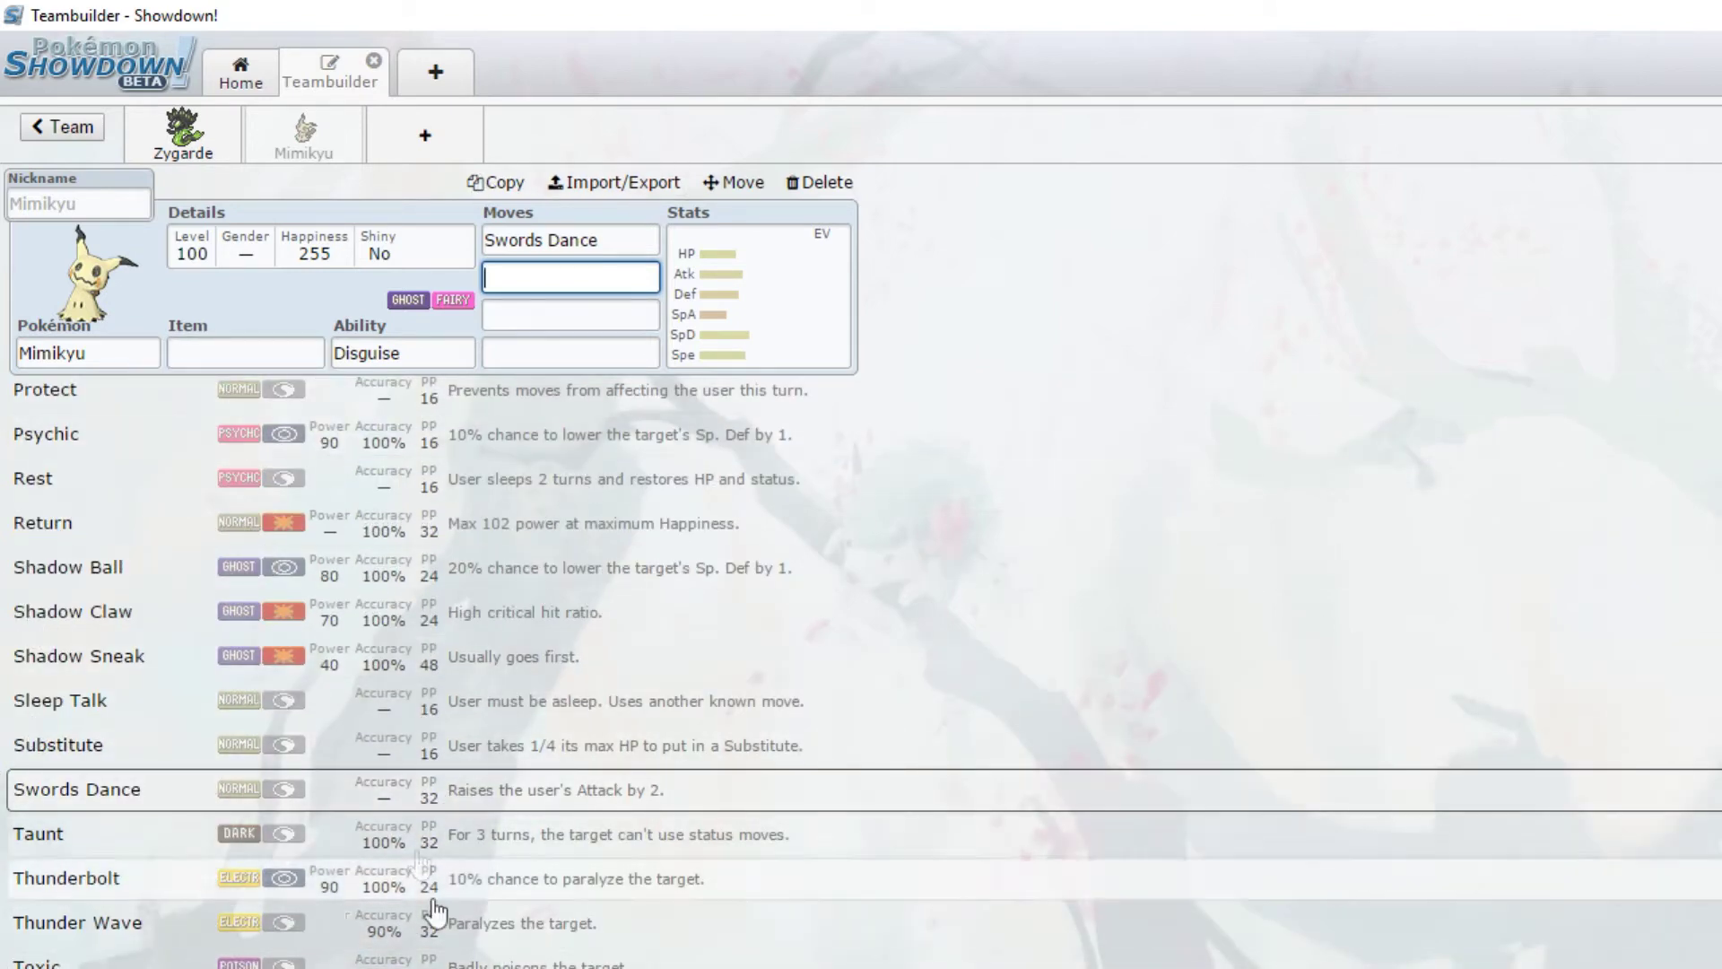
{"action": "scroll", "coordinate": [434, 913], "scroll_direction": "up", "scroll_amount": 3}
{"action": "left_click", "coordinate": [358, 926]}
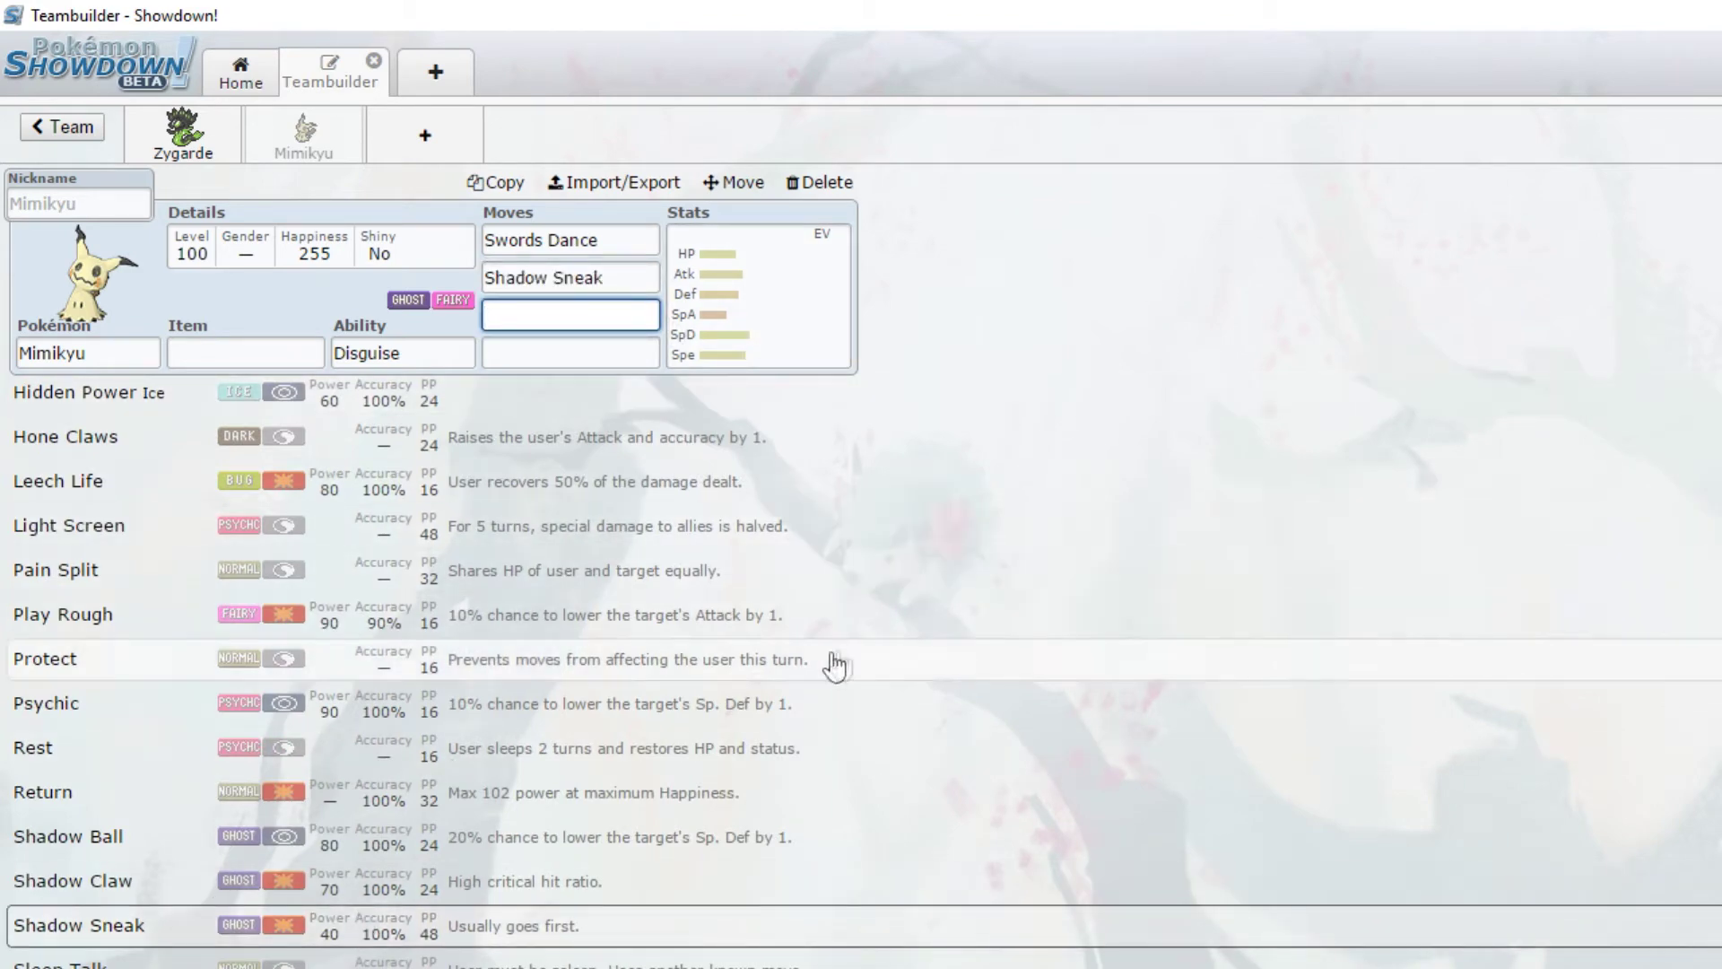
{"action": "scroll", "coordinate": [431, 672], "scroll_direction": "down", "scroll_amount": 3}
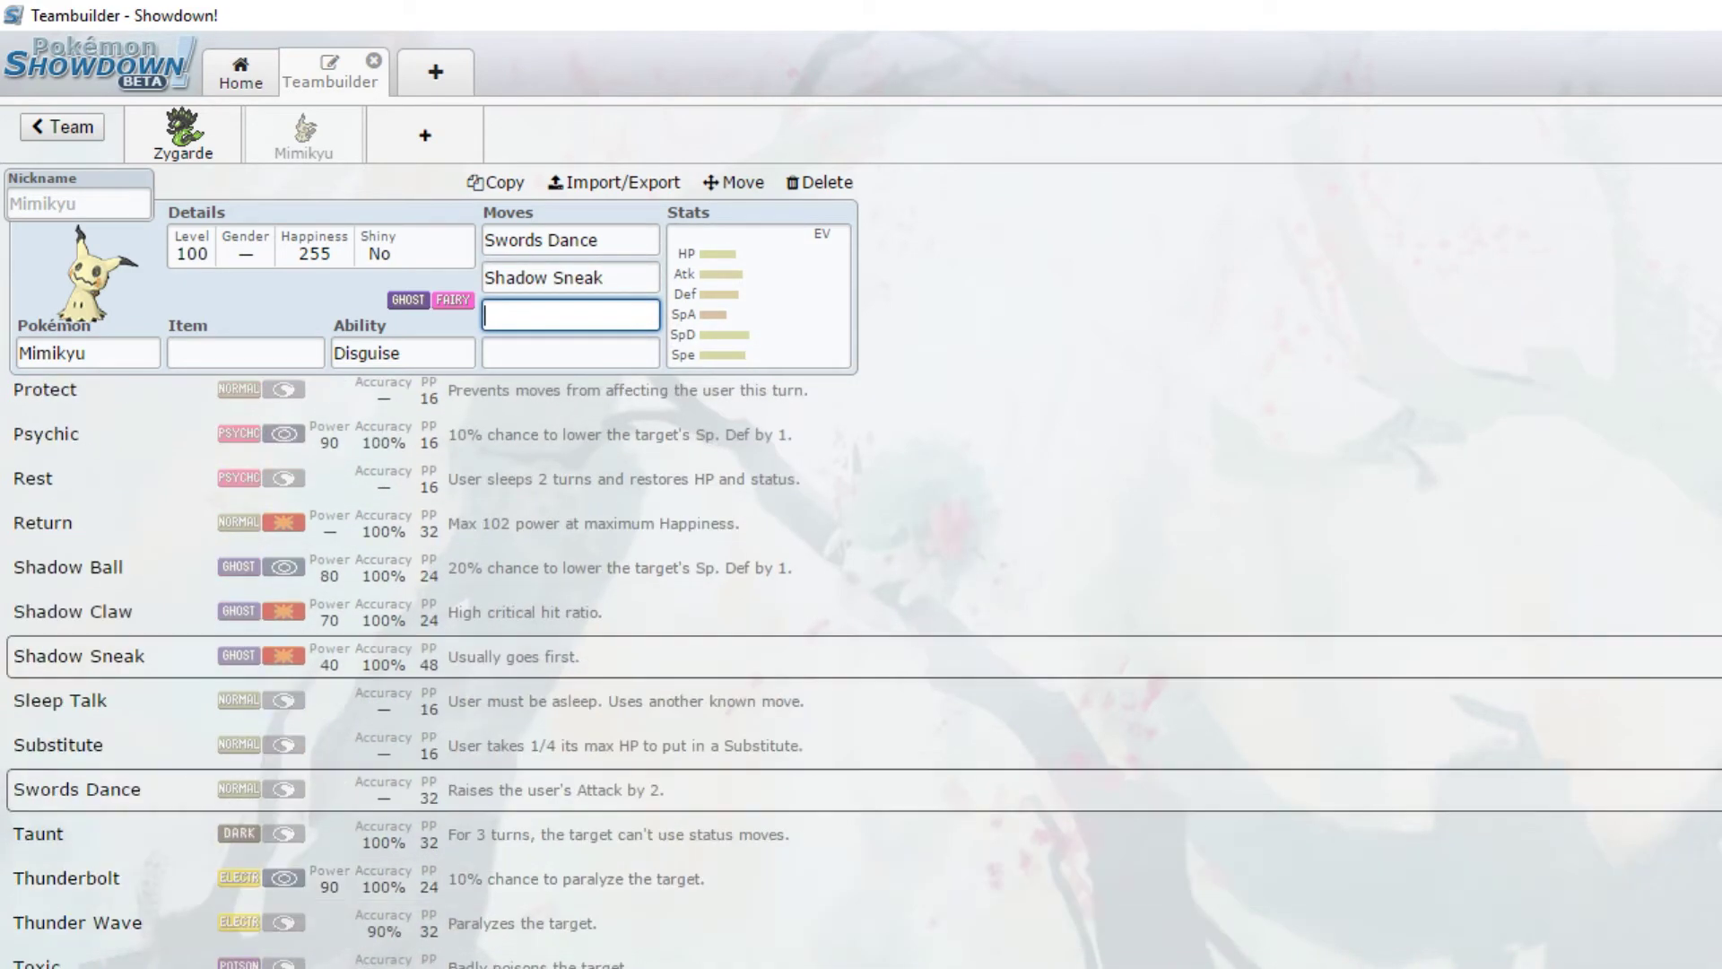
{"action": "scroll", "coordinate": [430, 673], "scroll_direction": "up", "scroll_amount": 9}
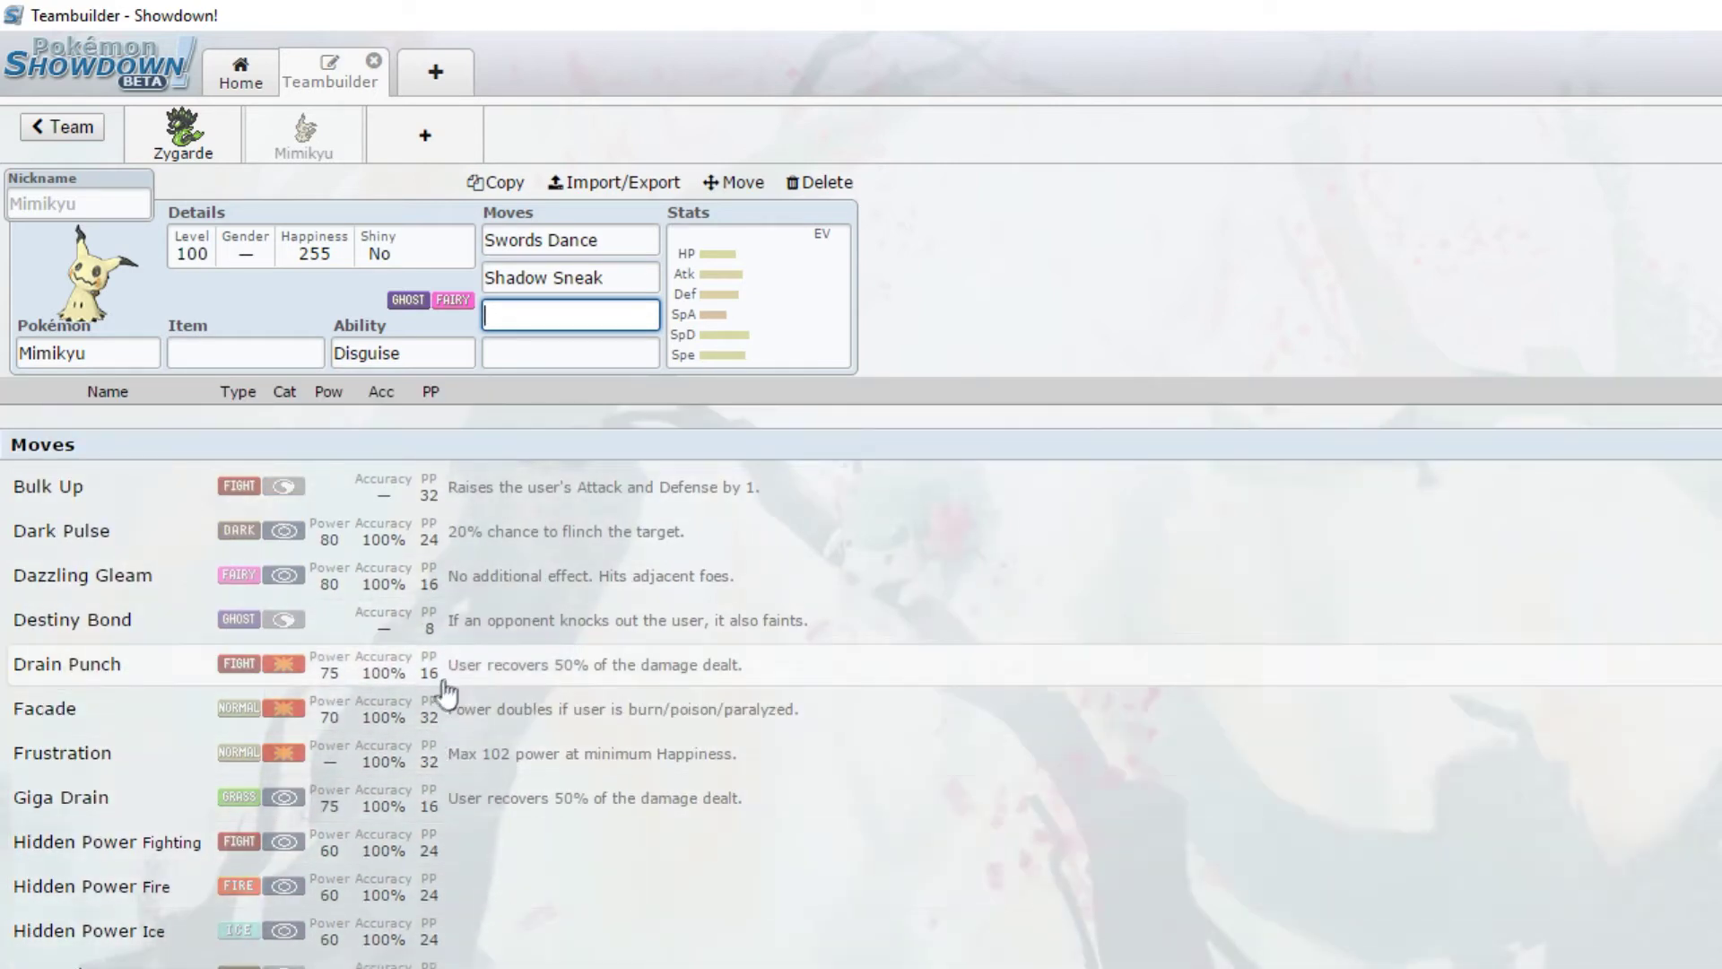
{"action": "left_click", "coordinate": [495, 673]}
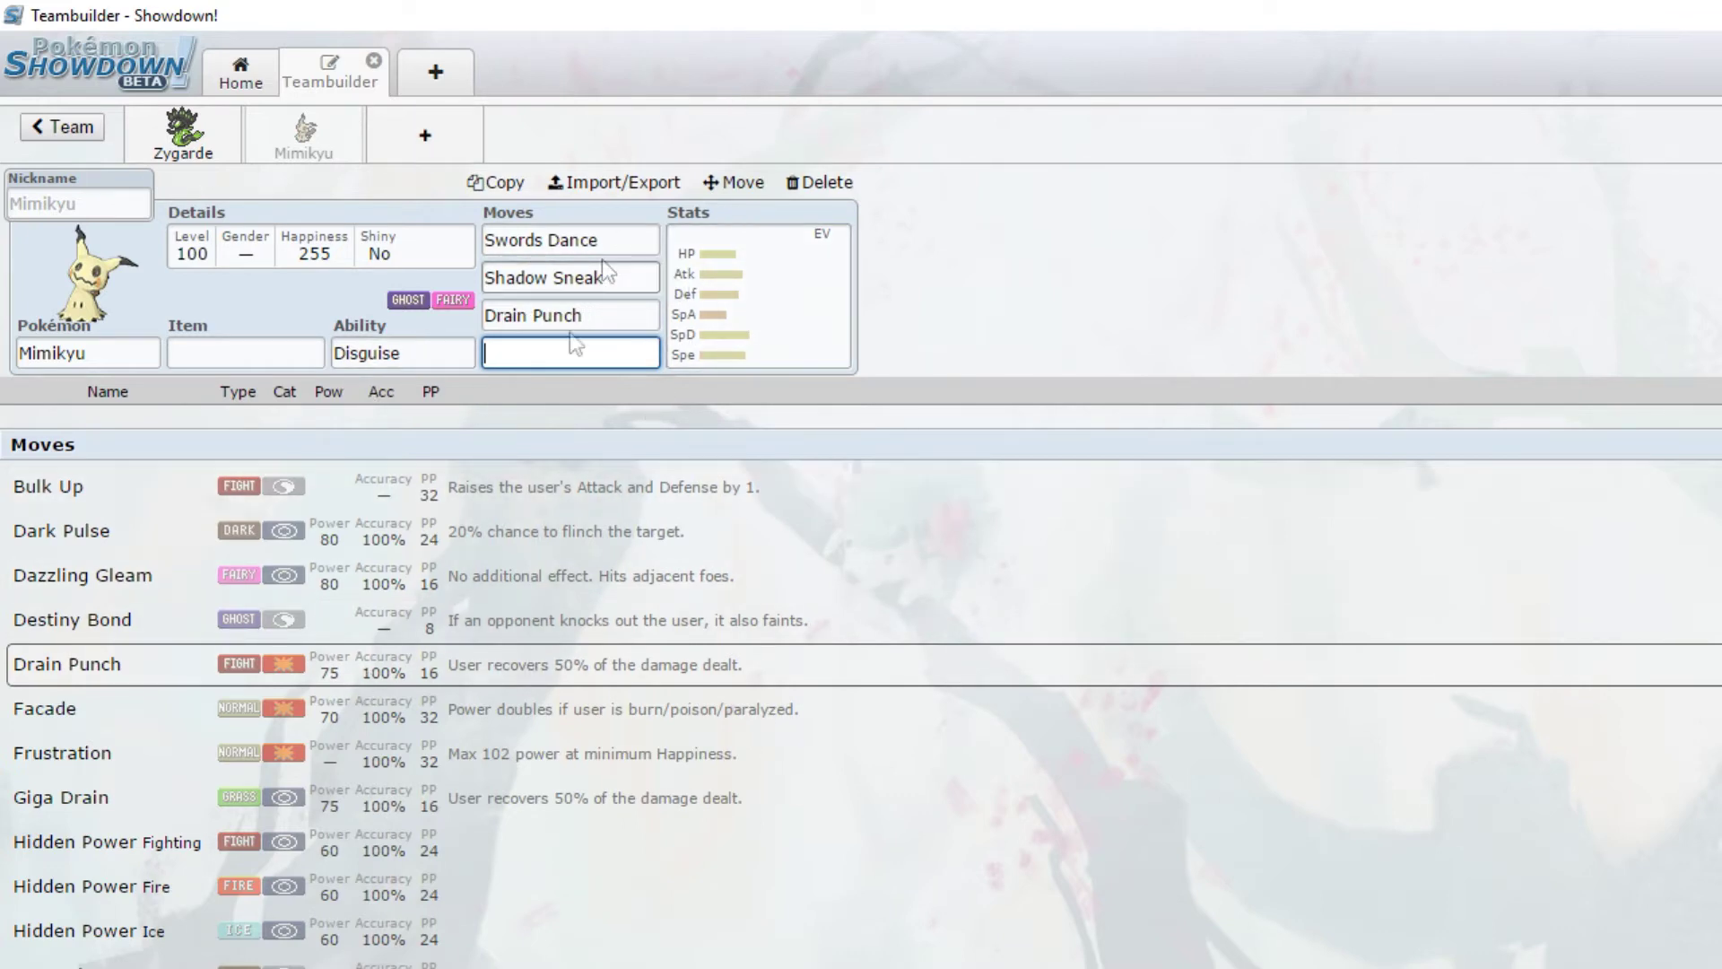
{"action": "scroll", "coordinate": [619, 808], "scroll_direction": "down", "scroll_amount": 15}
{"action": "scroll", "coordinate": [659, 816], "scroll_direction": "up", "scroll_amount": 3}
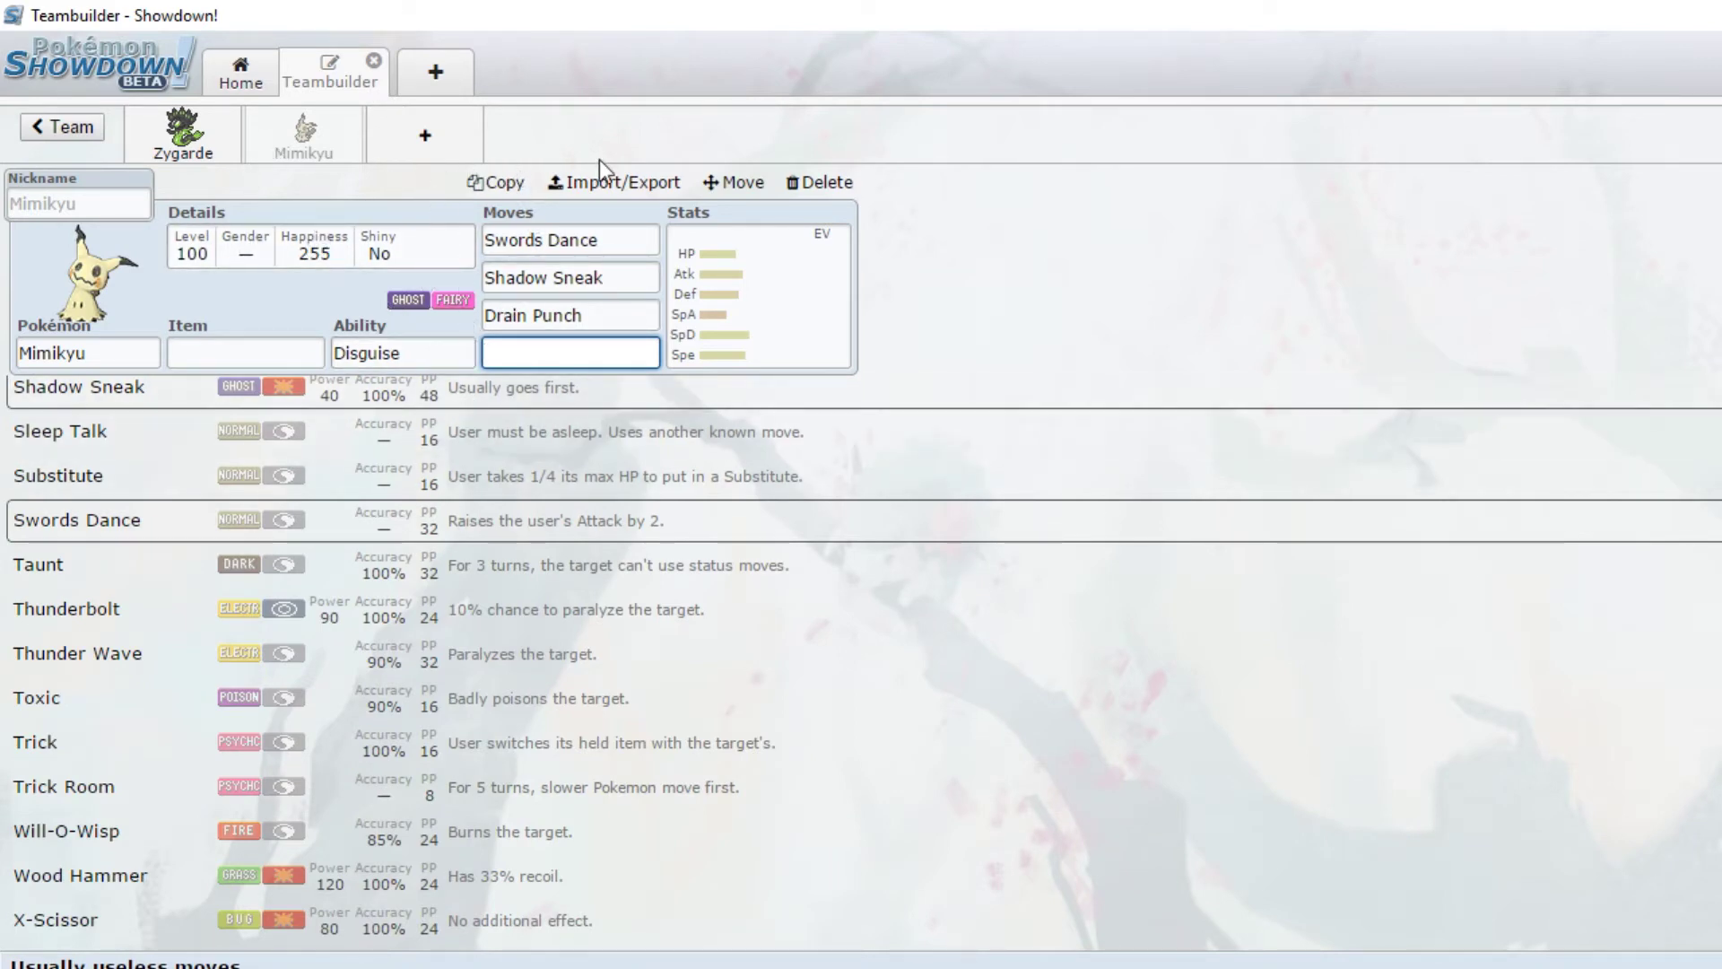
Step: Add Muk-Alola as the third team member and review its ability choices and possible held items
{"action": "left_click", "coordinate": [428, 128]}
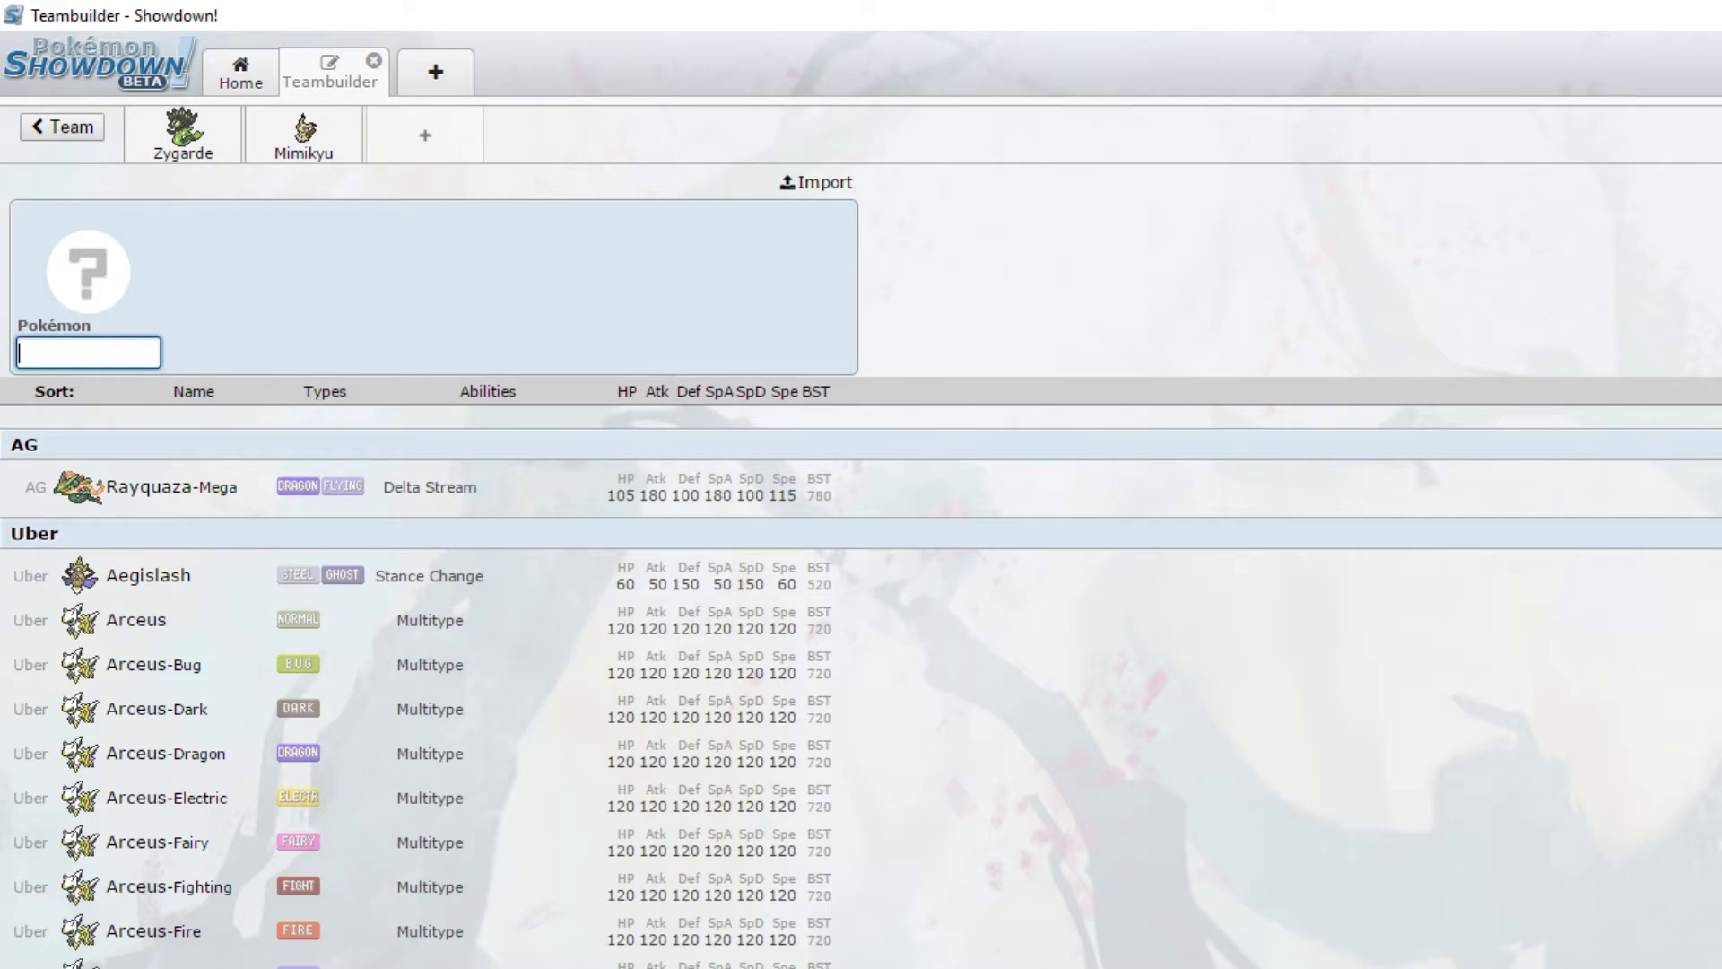
{"action": "type", "text": "lolan"}
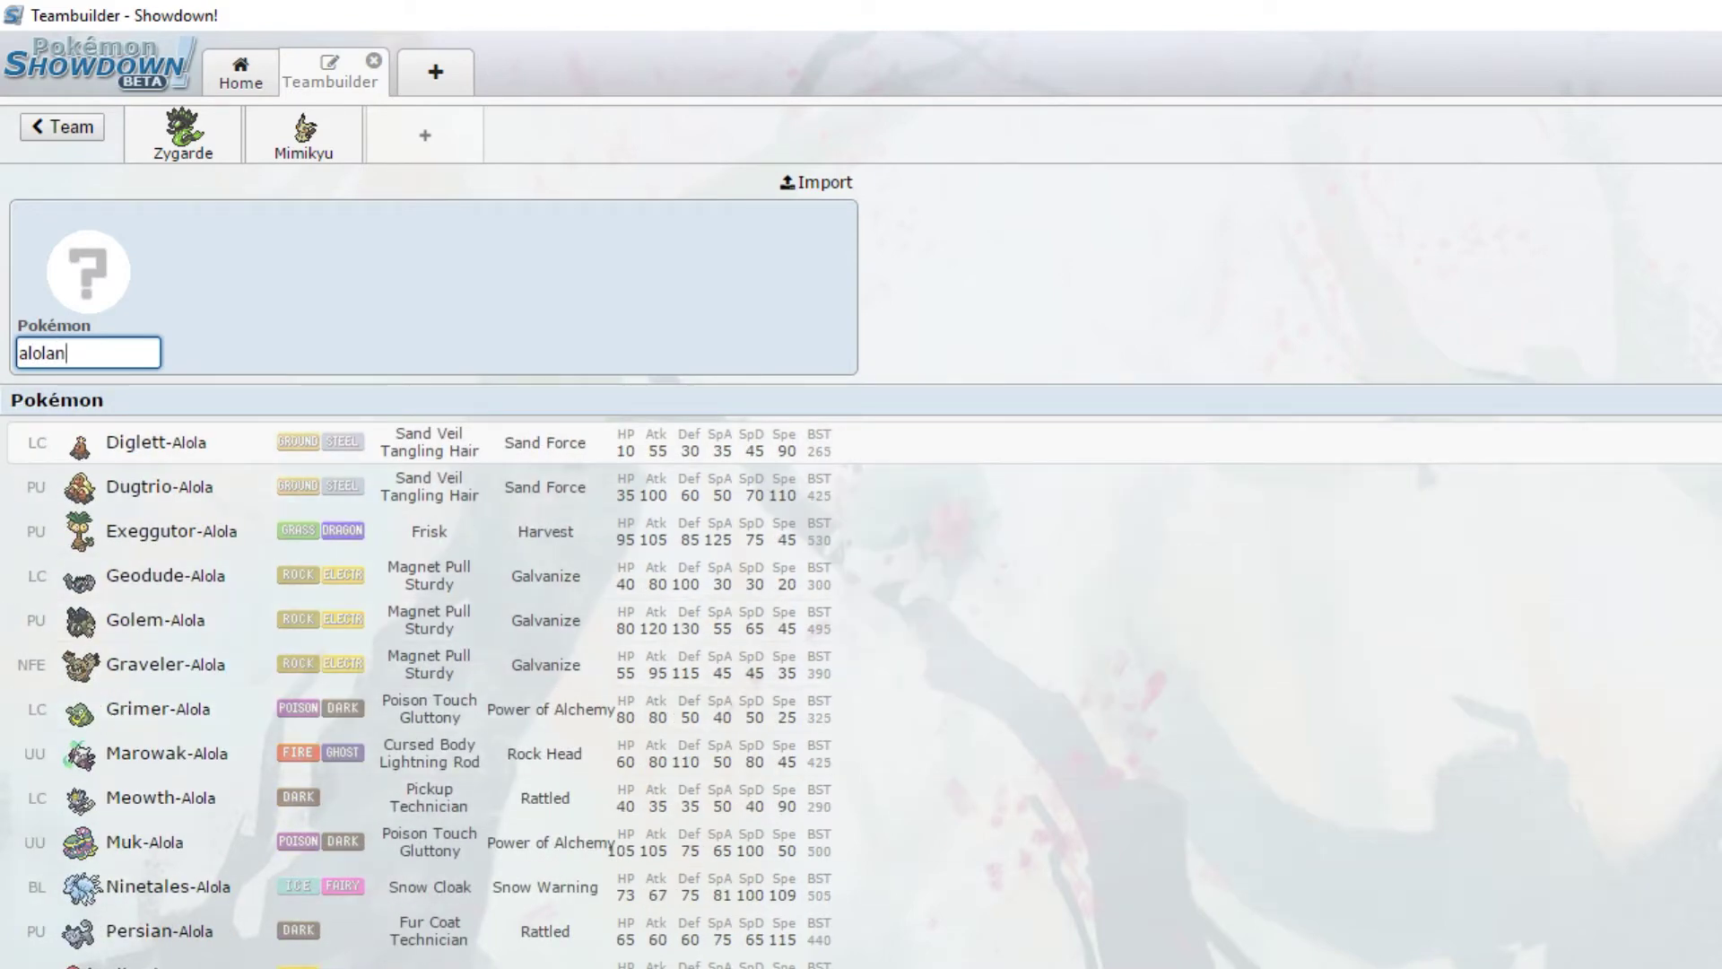
{"action": "left_click", "coordinate": [163, 847]}
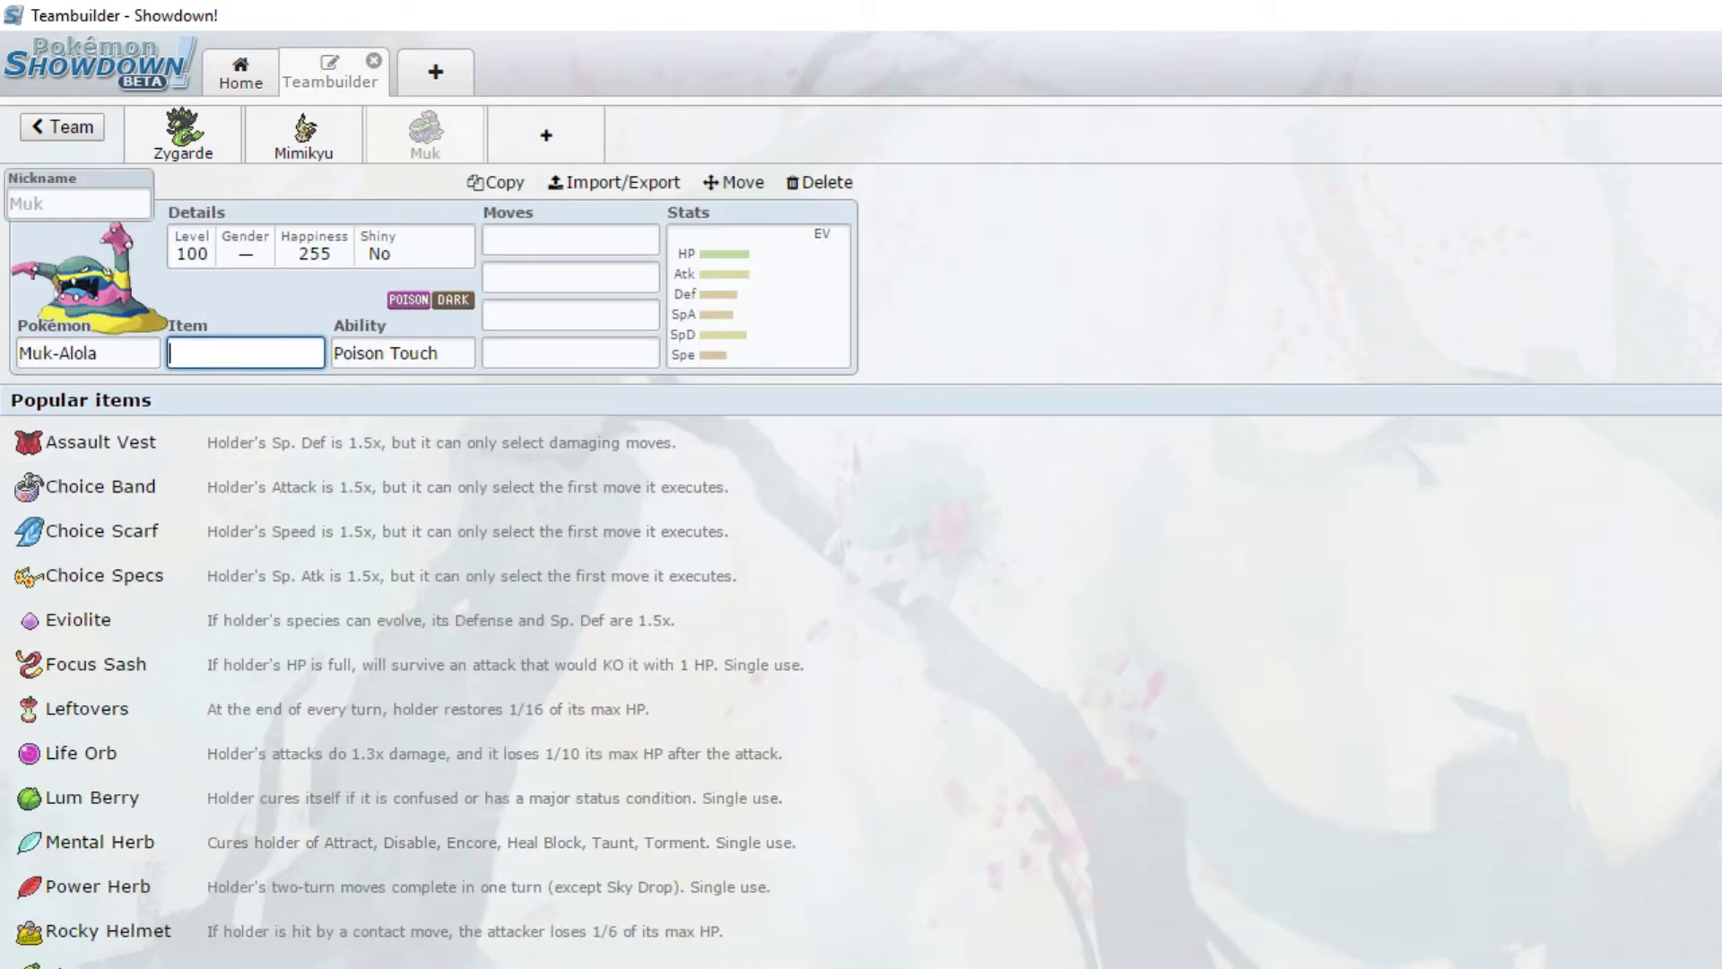
{"action": "left_click", "coordinate": [454, 353]}
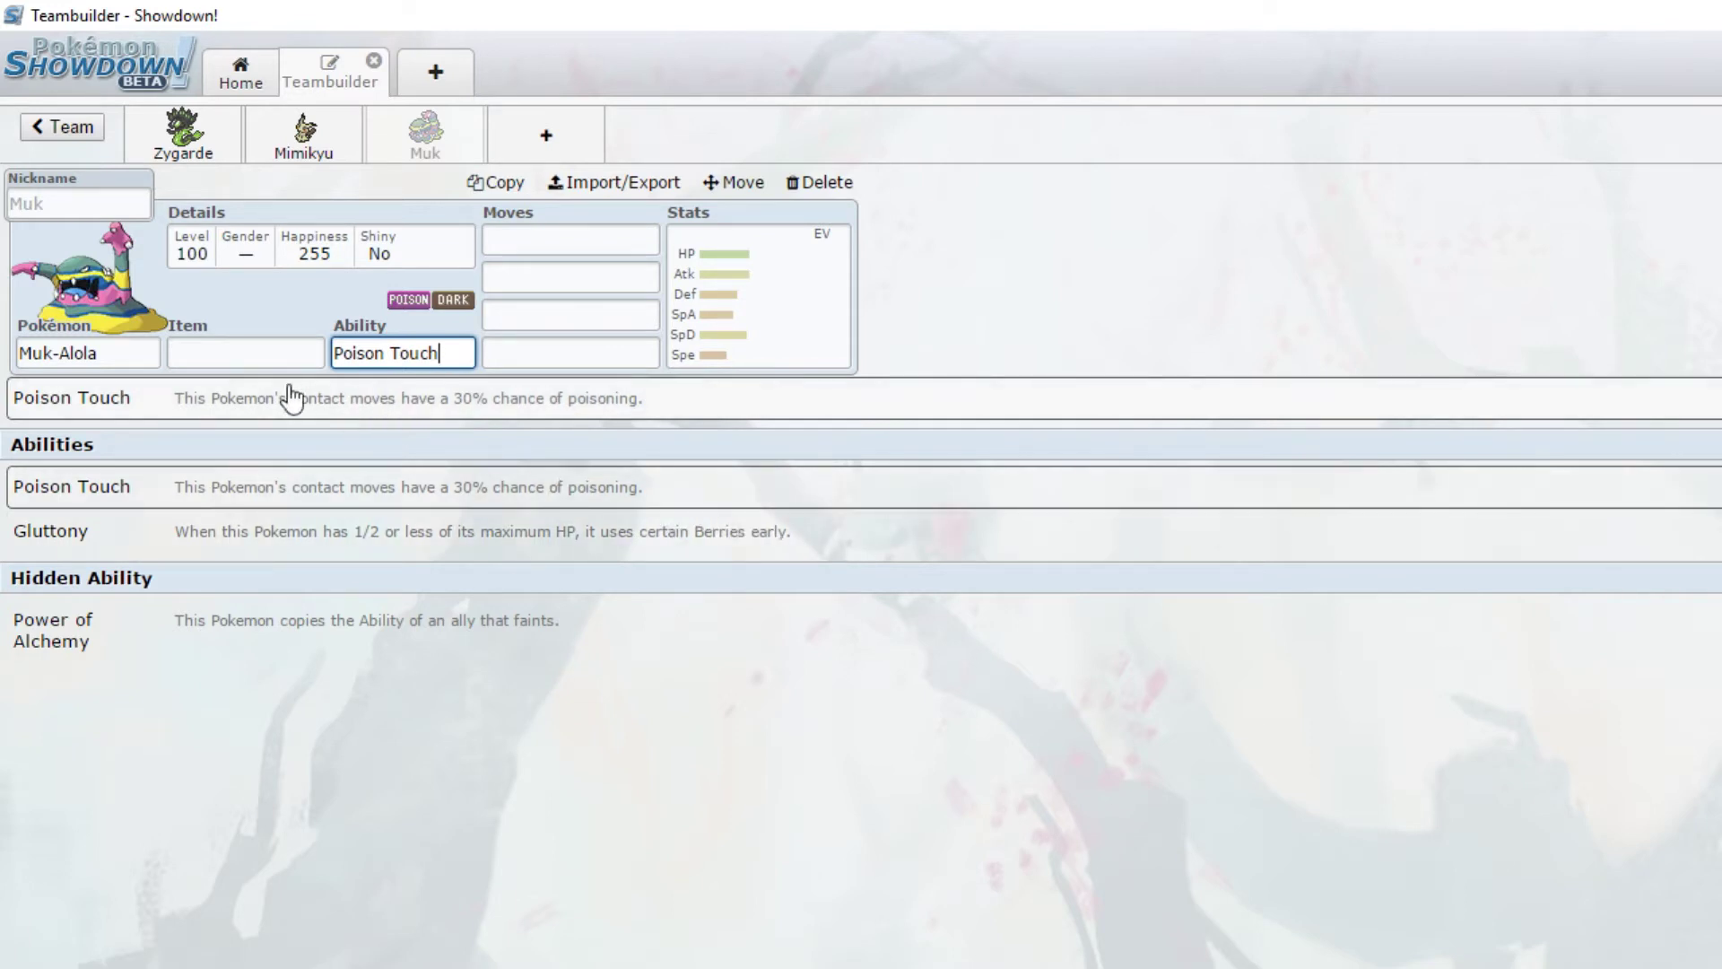
{"action": "left_click", "coordinate": [307, 358]}
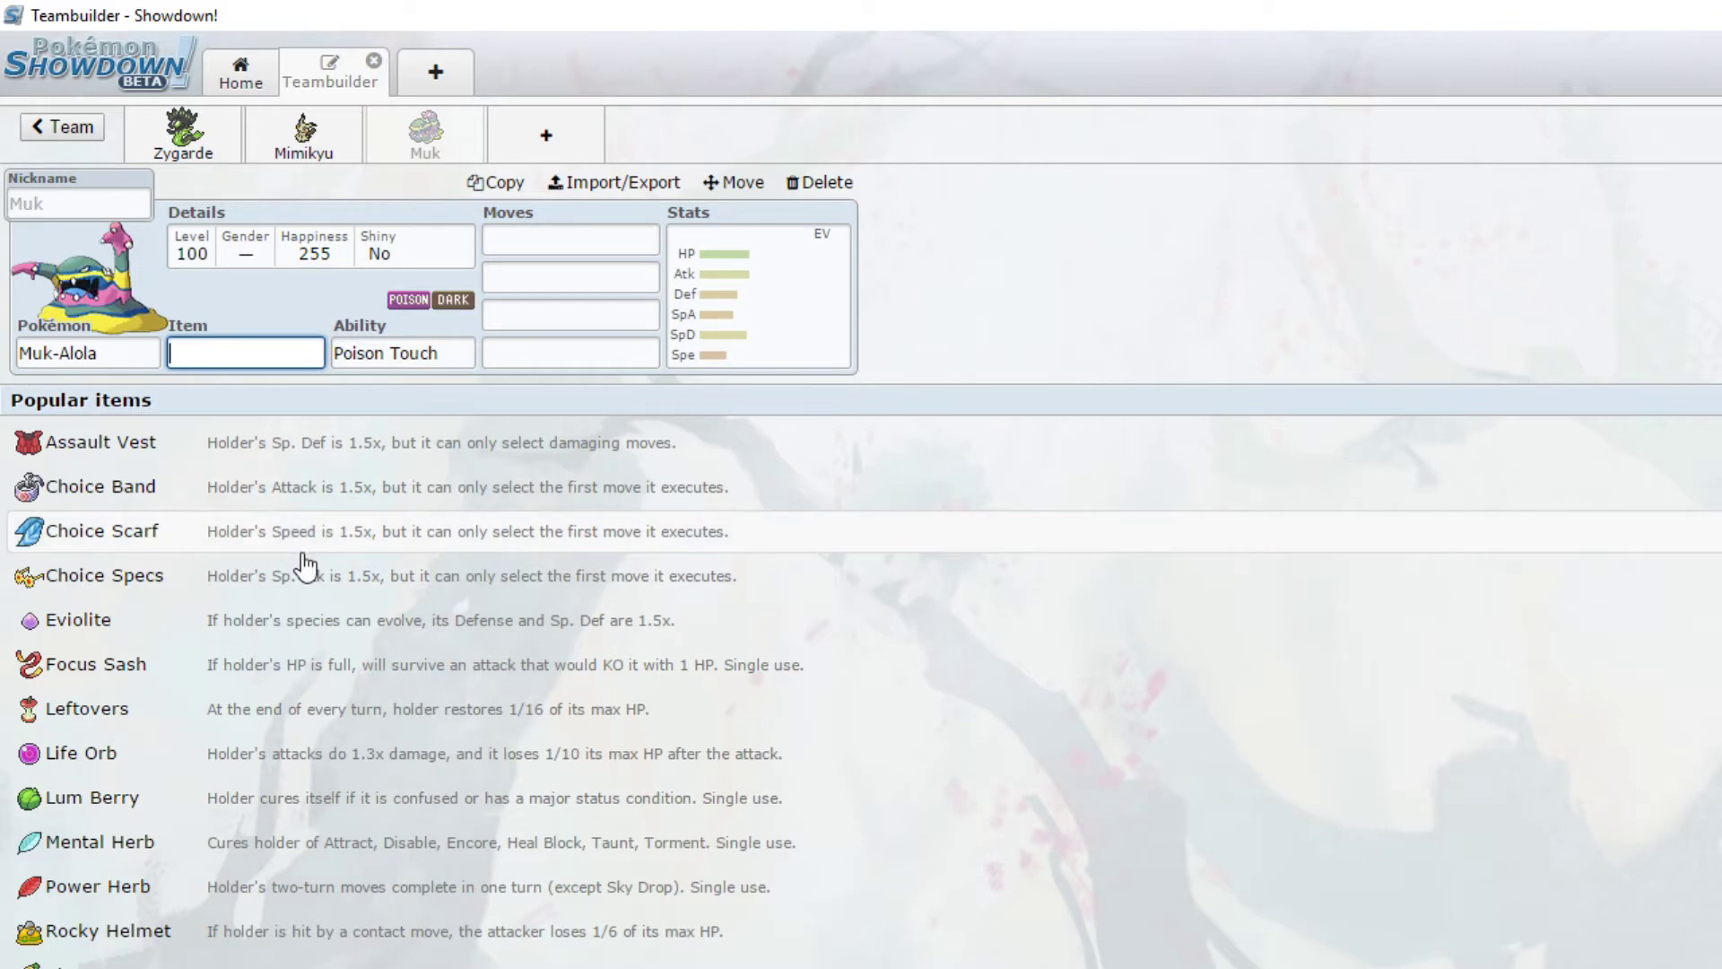
{"action": "scroll", "coordinate": [296, 560], "scroll_direction": "down", "scroll_amount": 5}
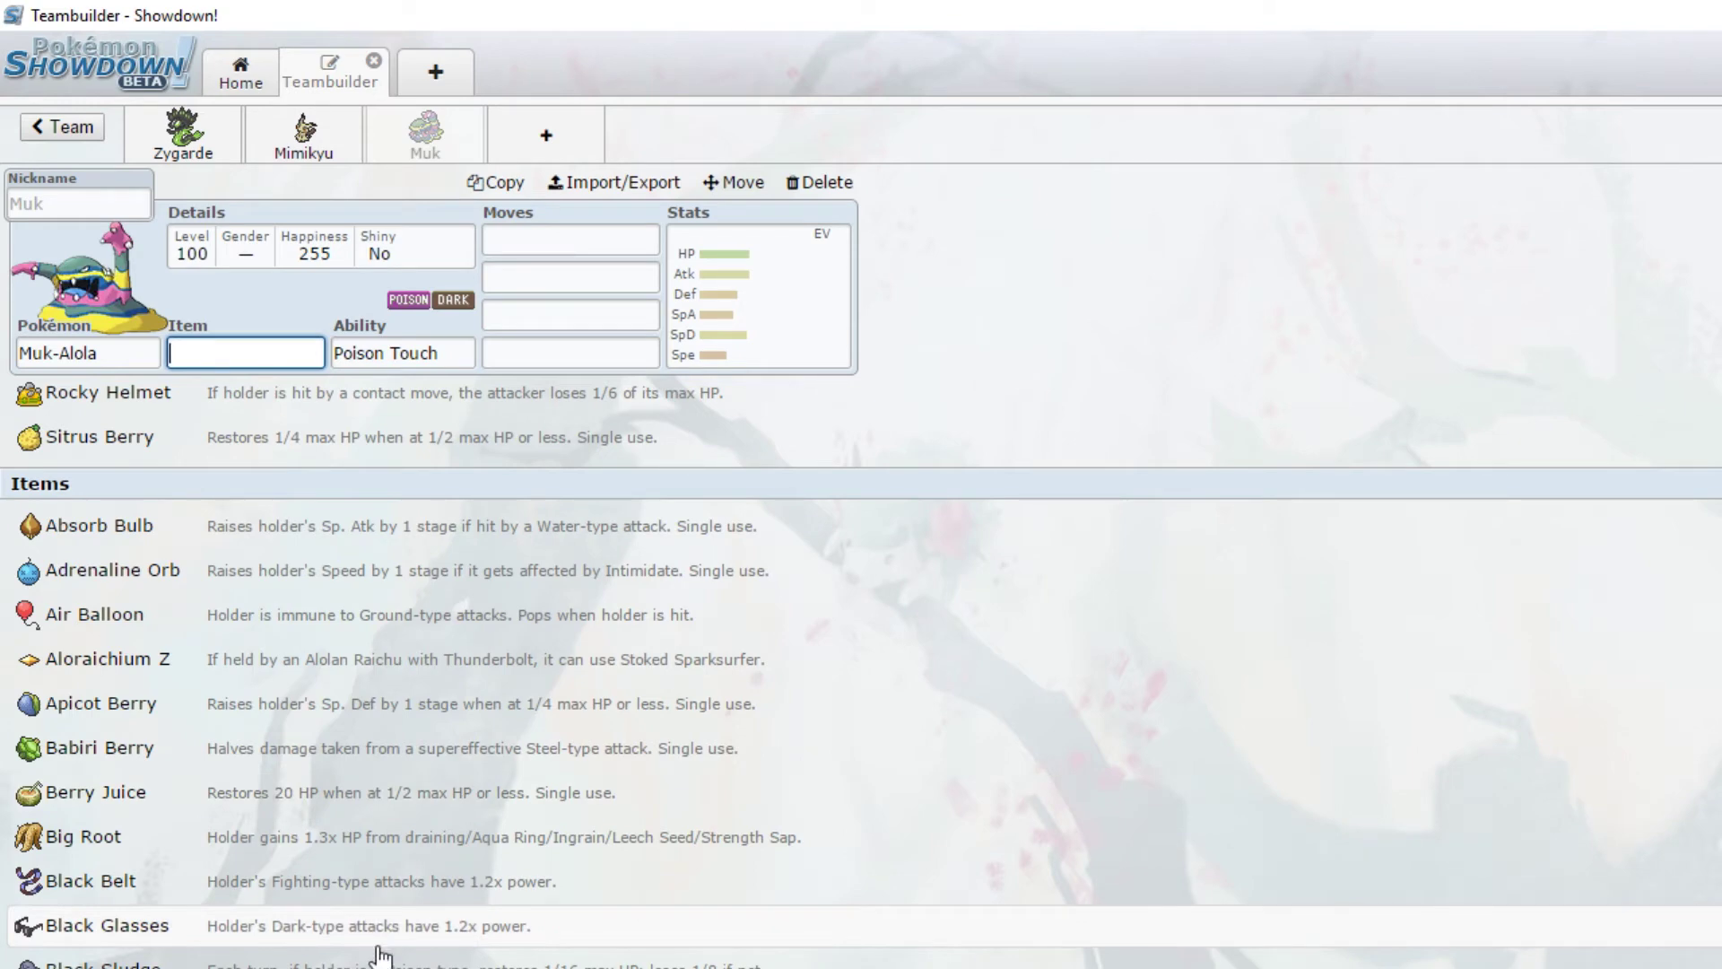
{"action": "scroll", "coordinate": [386, 956], "scroll_direction": "up", "scroll_amount": 5}
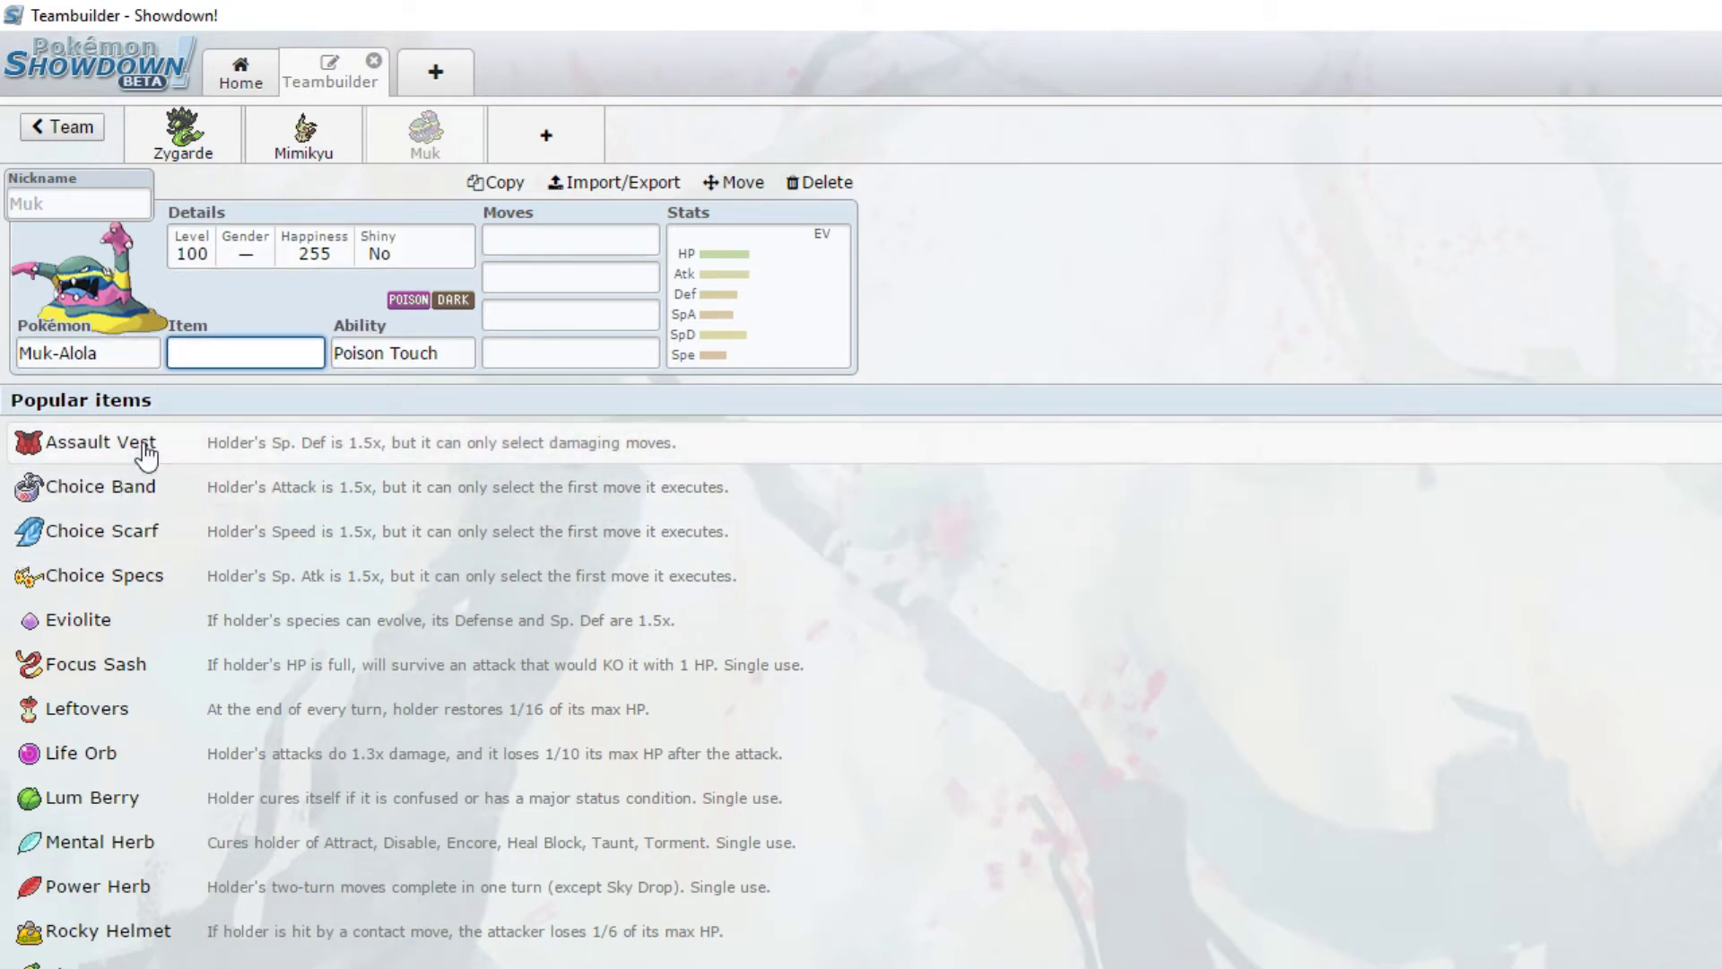
Step: Set Muk-Alola's Defense EVs to 252
{"action": "left_click", "coordinate": [804, 289]}
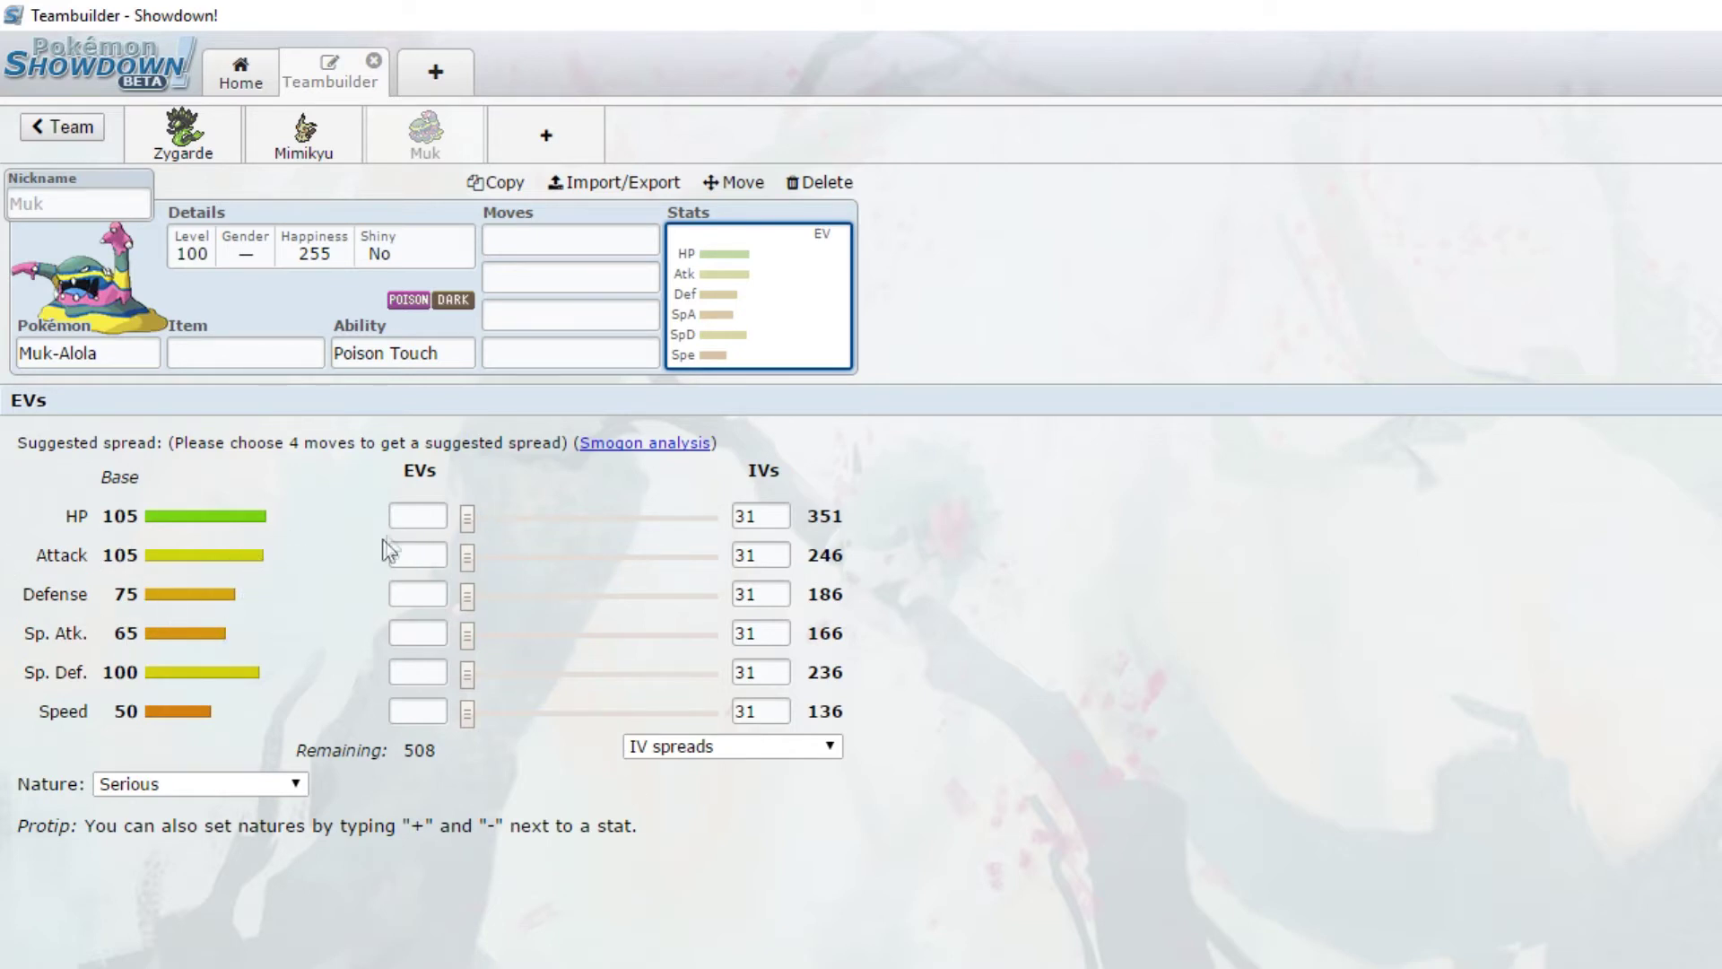
{"action": "left_click_drag", "start_coordinate": [468, 596], "coordinate": [798, 599]}
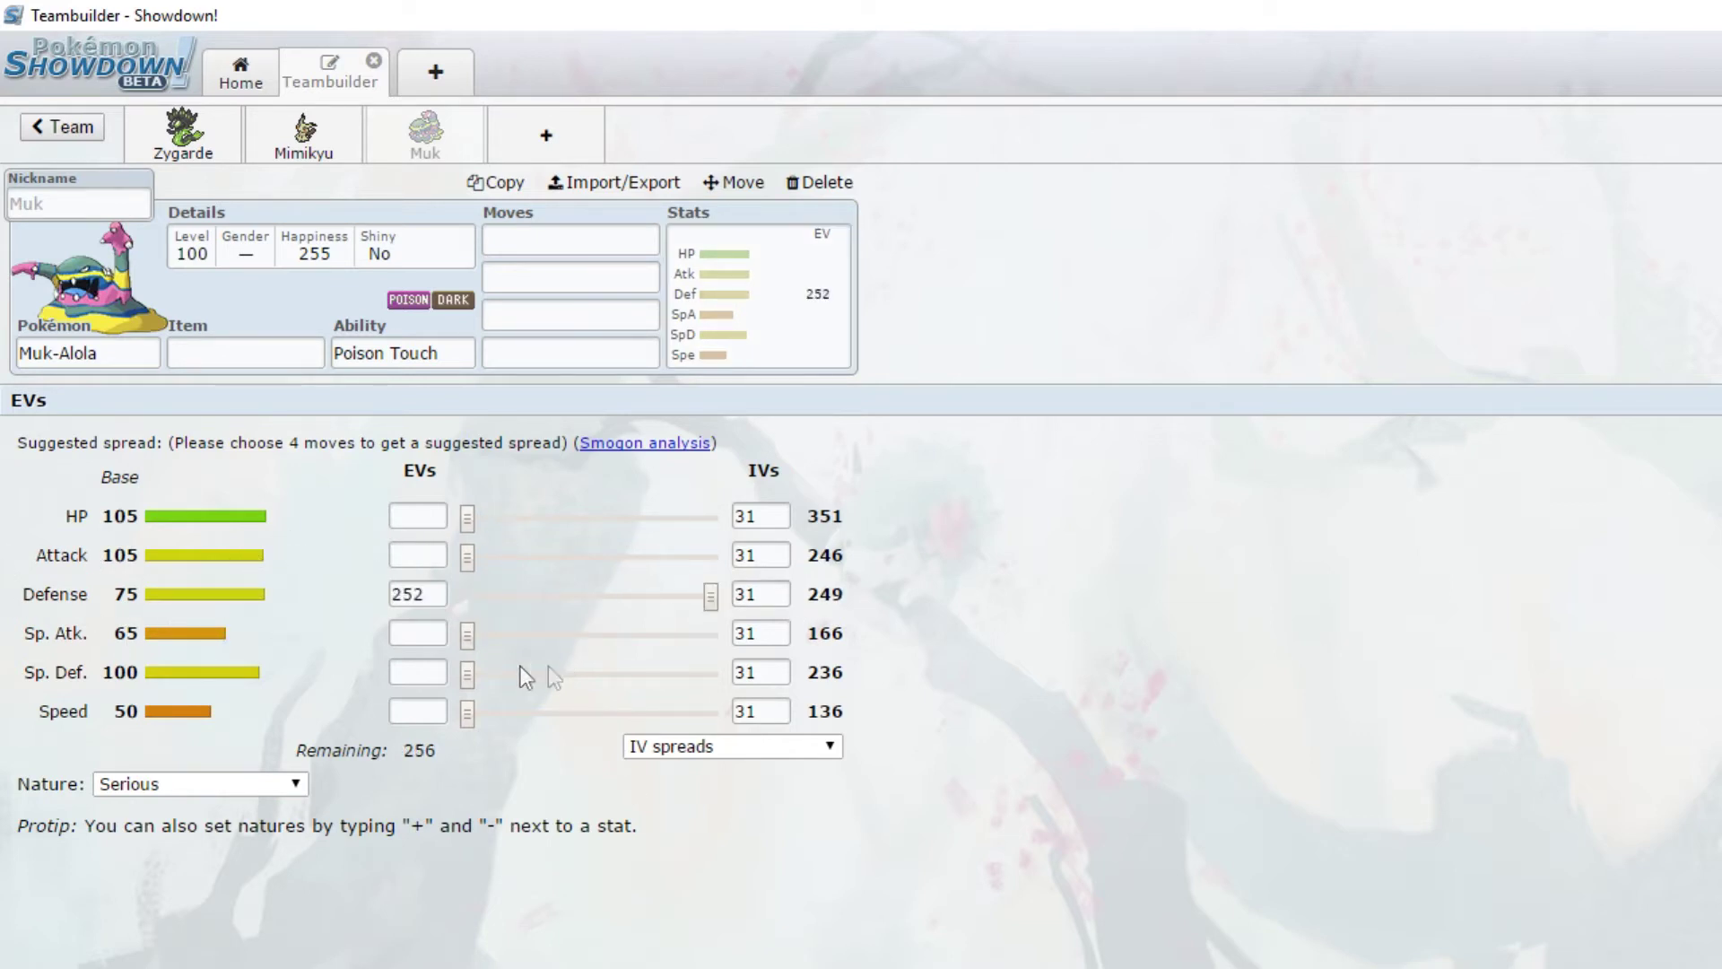
Step: Set Muk-Alola's Attack EVs to 252 and HP EVs to 4, and look through its available moves
{"action": "left_click_drag", "start_coordinate": [467, 556], "coordinate": [926, 549]}
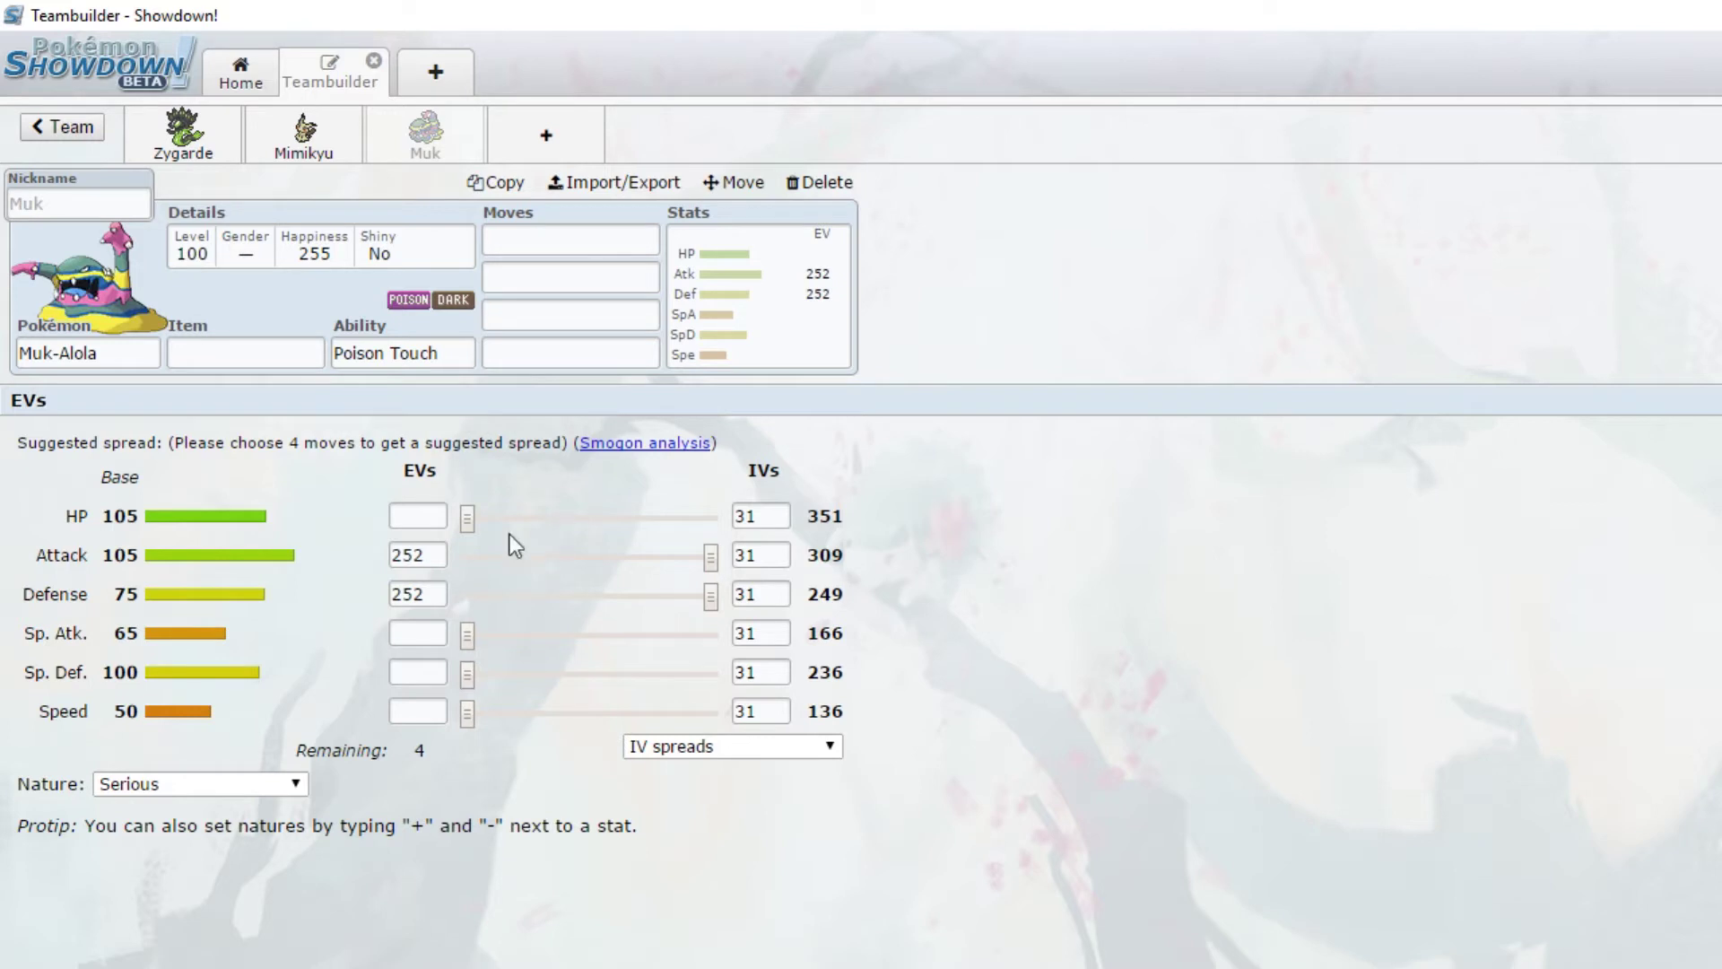
{"action": "left_click_drag", "start_coordinate": [468, 519], "coordinate": [540, 518]}
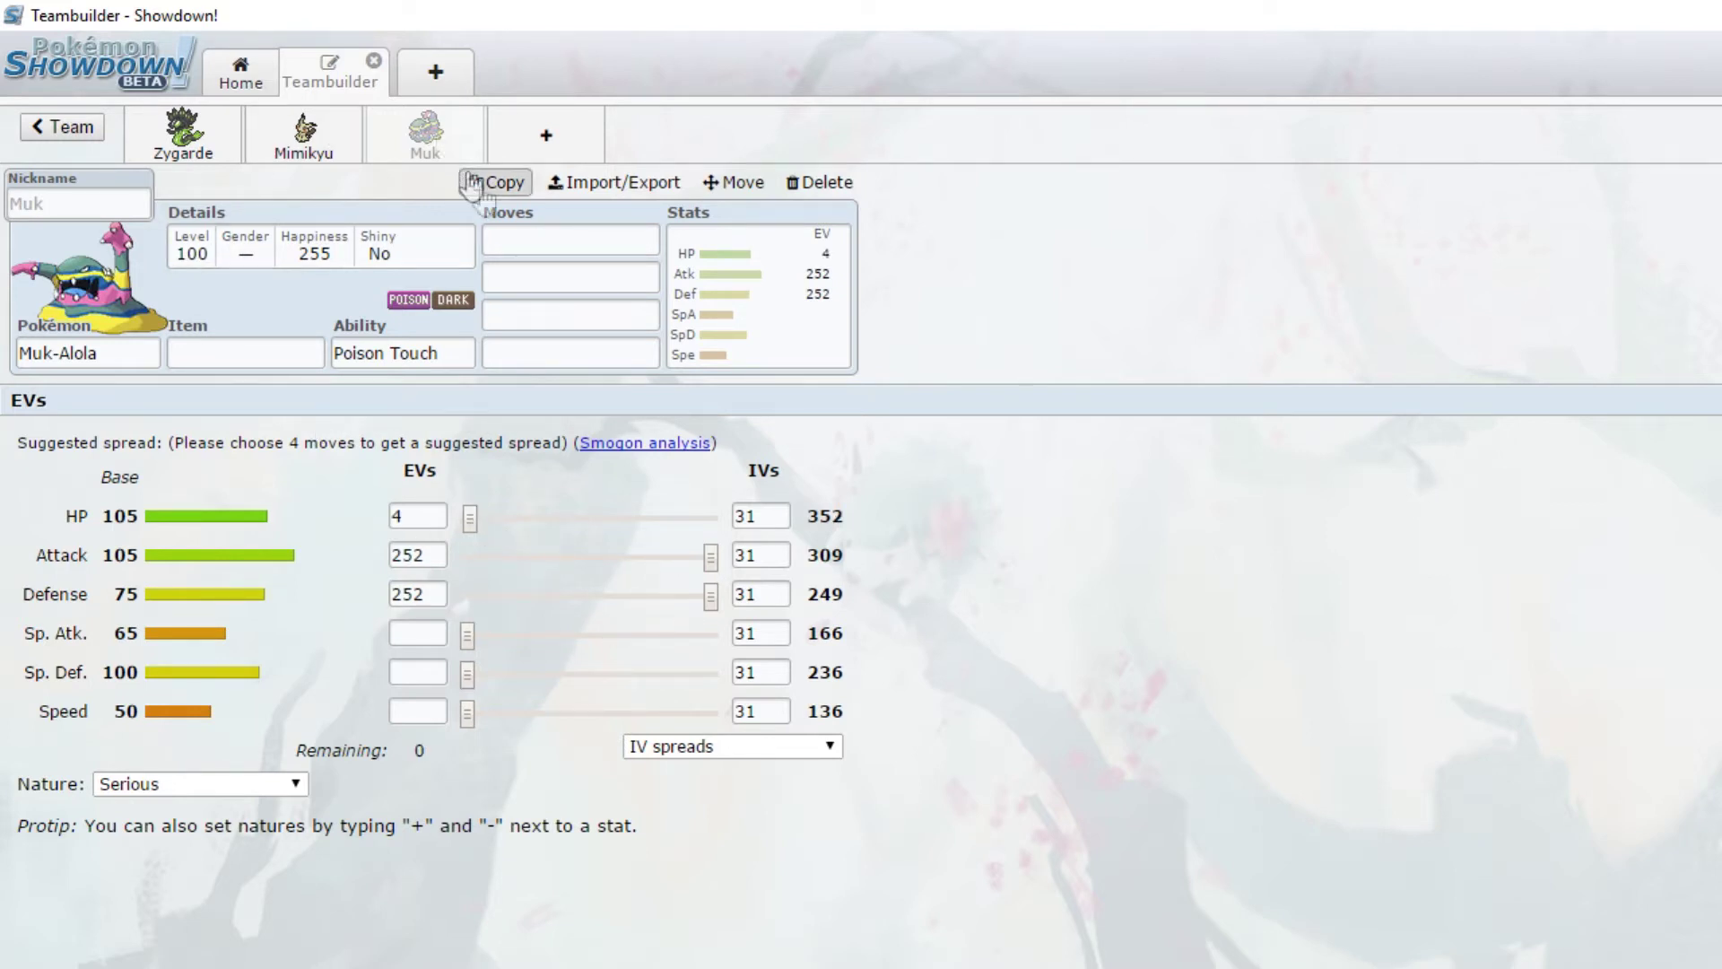
{"action": "left_click", "coordinate": [514, 235]}
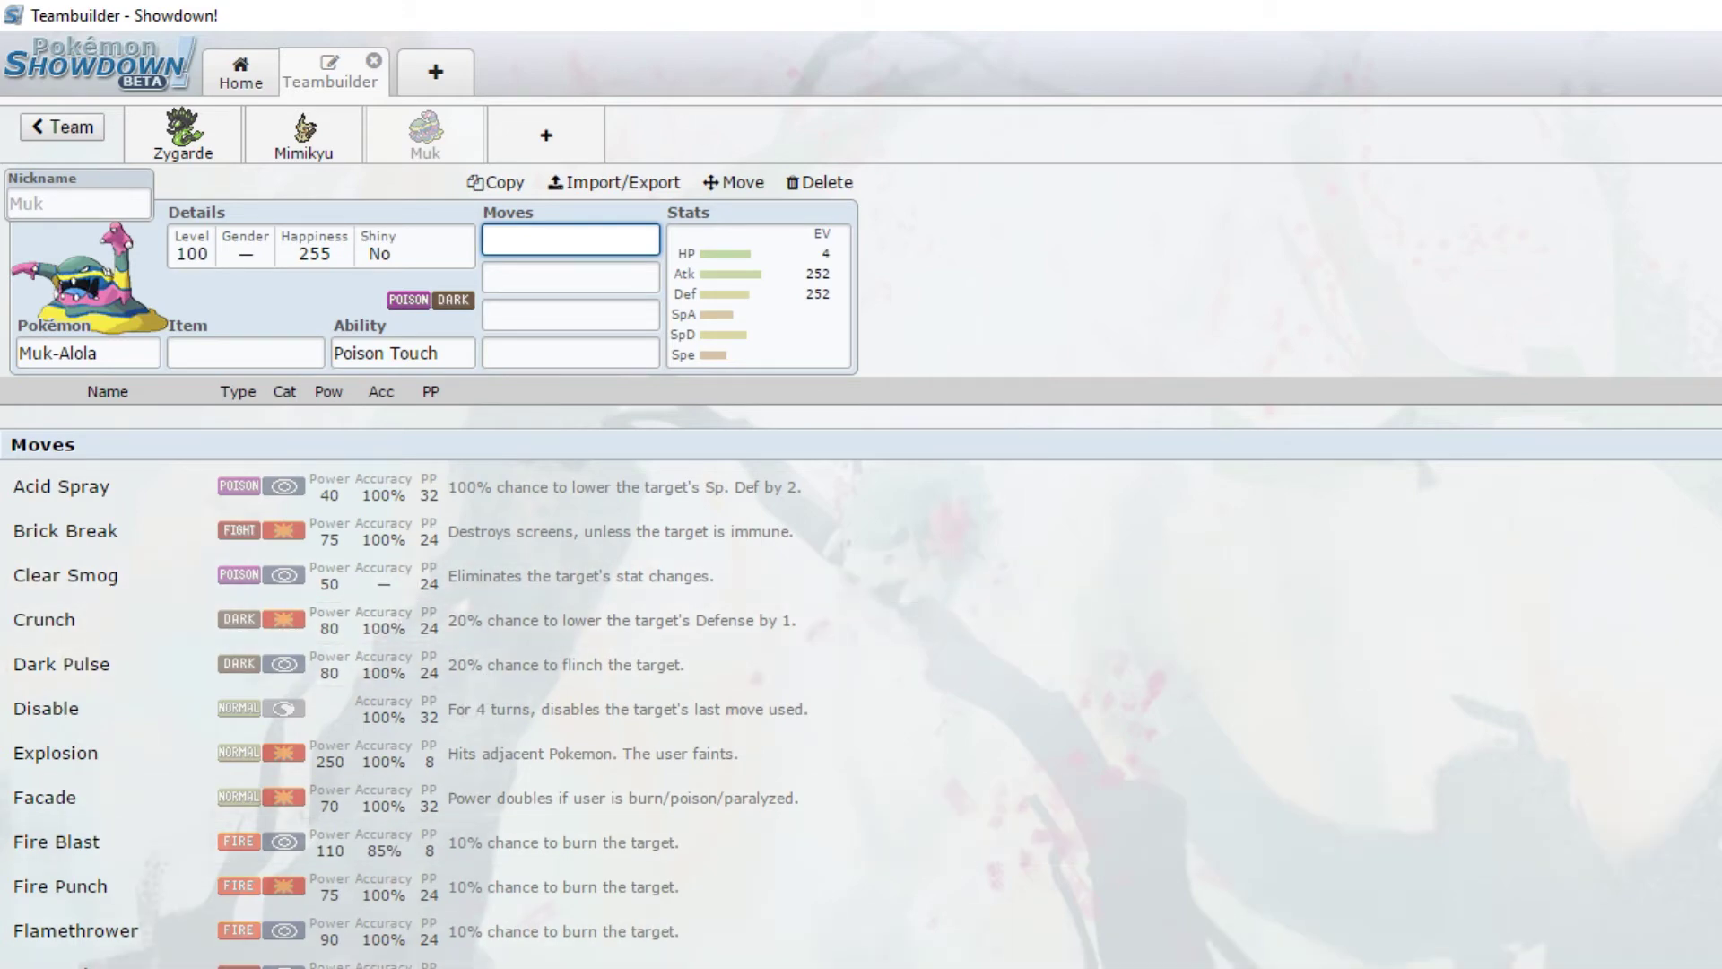
{"action": "scroll", "coordinate": [489, 628], "scroll_direction": "down", "scroll_amount": 5}
{"action": "scroll", "coordinate": [422, 834], "scroll_direction": "up", "scroll_amount": 4}
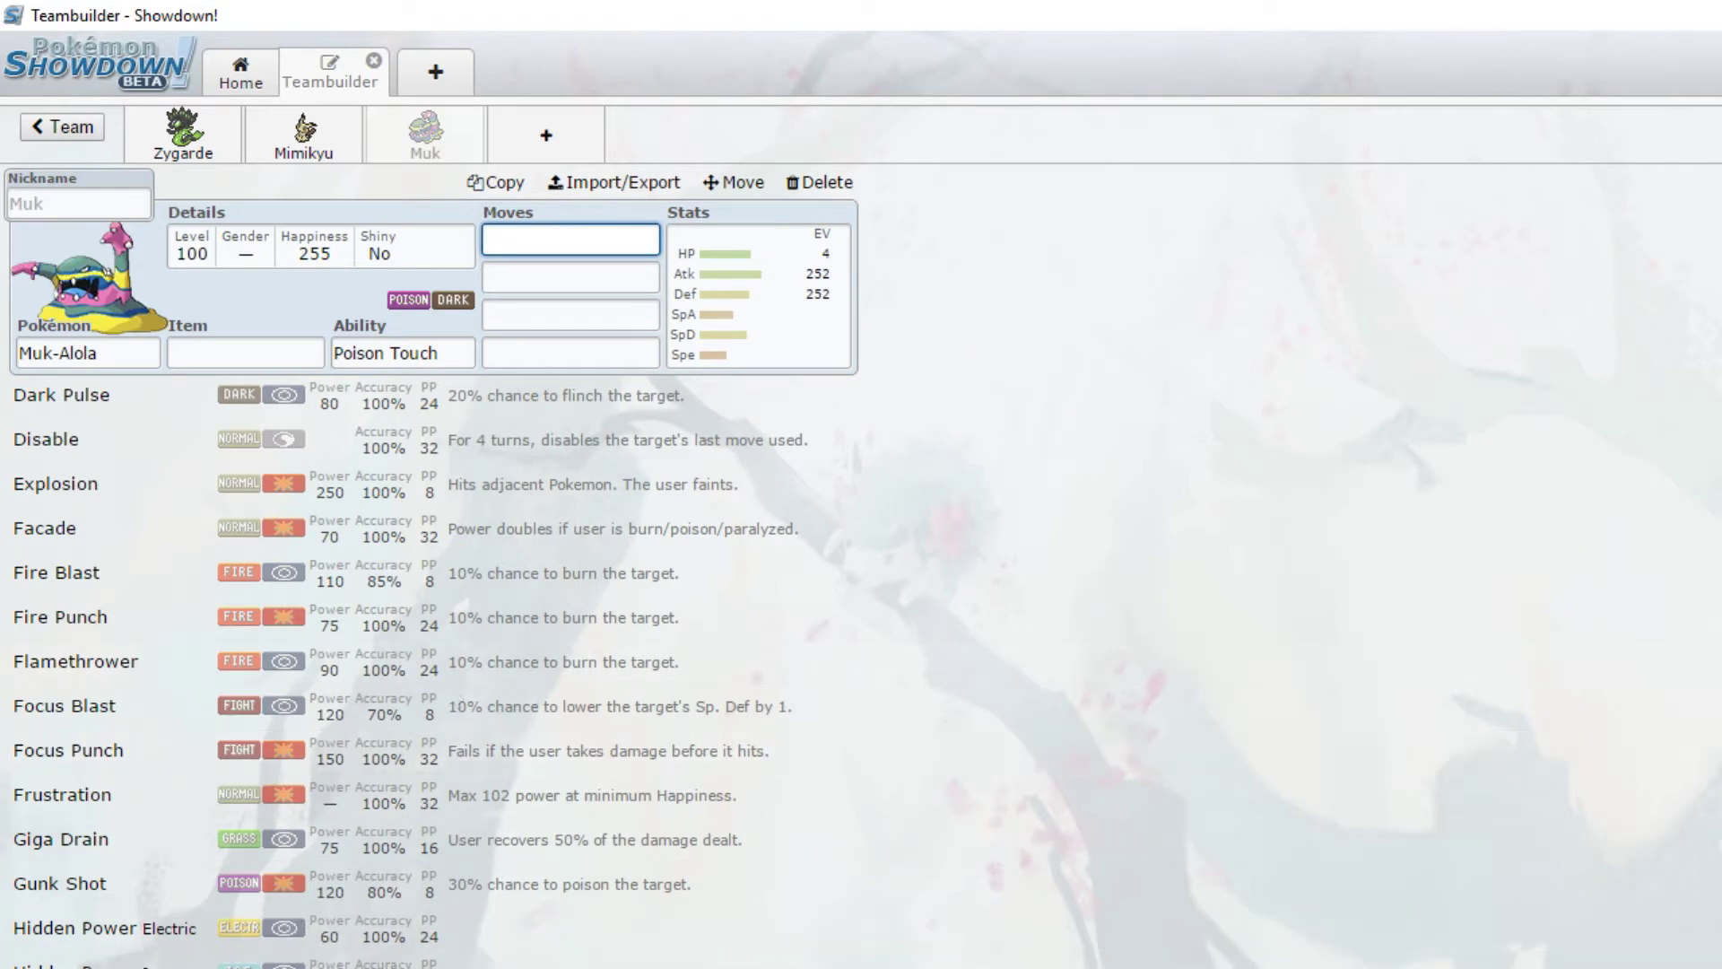
{"action": "scroll", "coordinate": [422, 672], "scroll_direction": "down", "scroll_amount": 4}
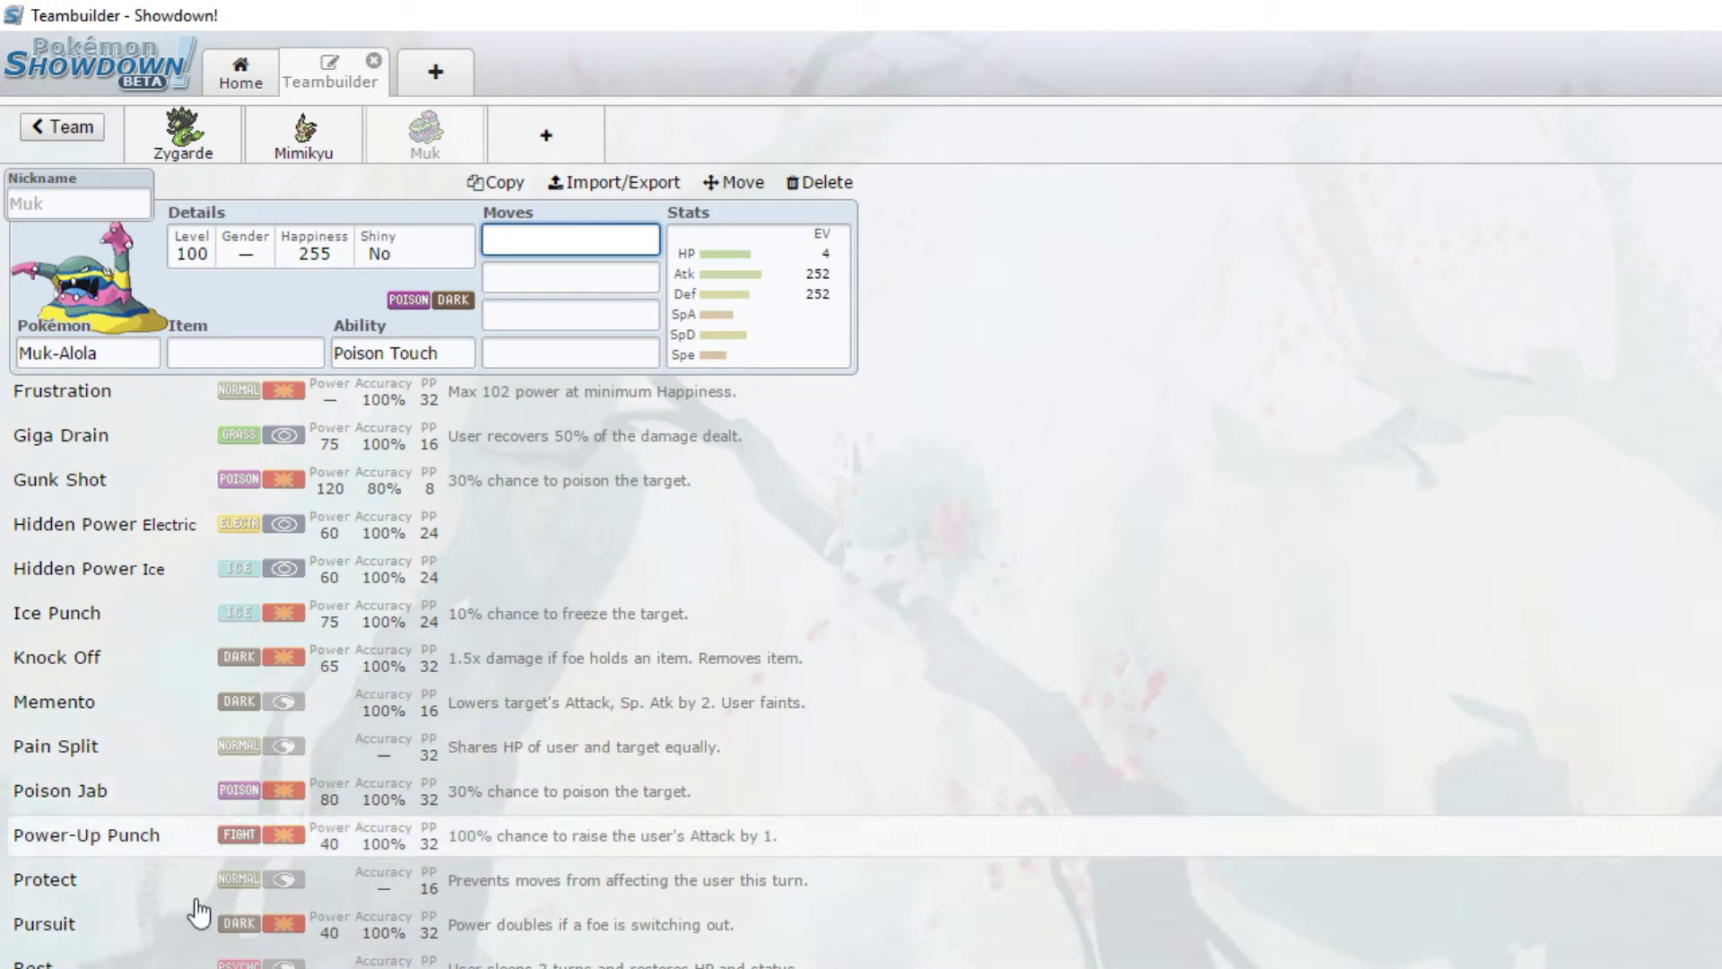
{"action": "scroll", "coordinate": [207, 908], "scroll_direction": "down", "scroll_amount": 5}
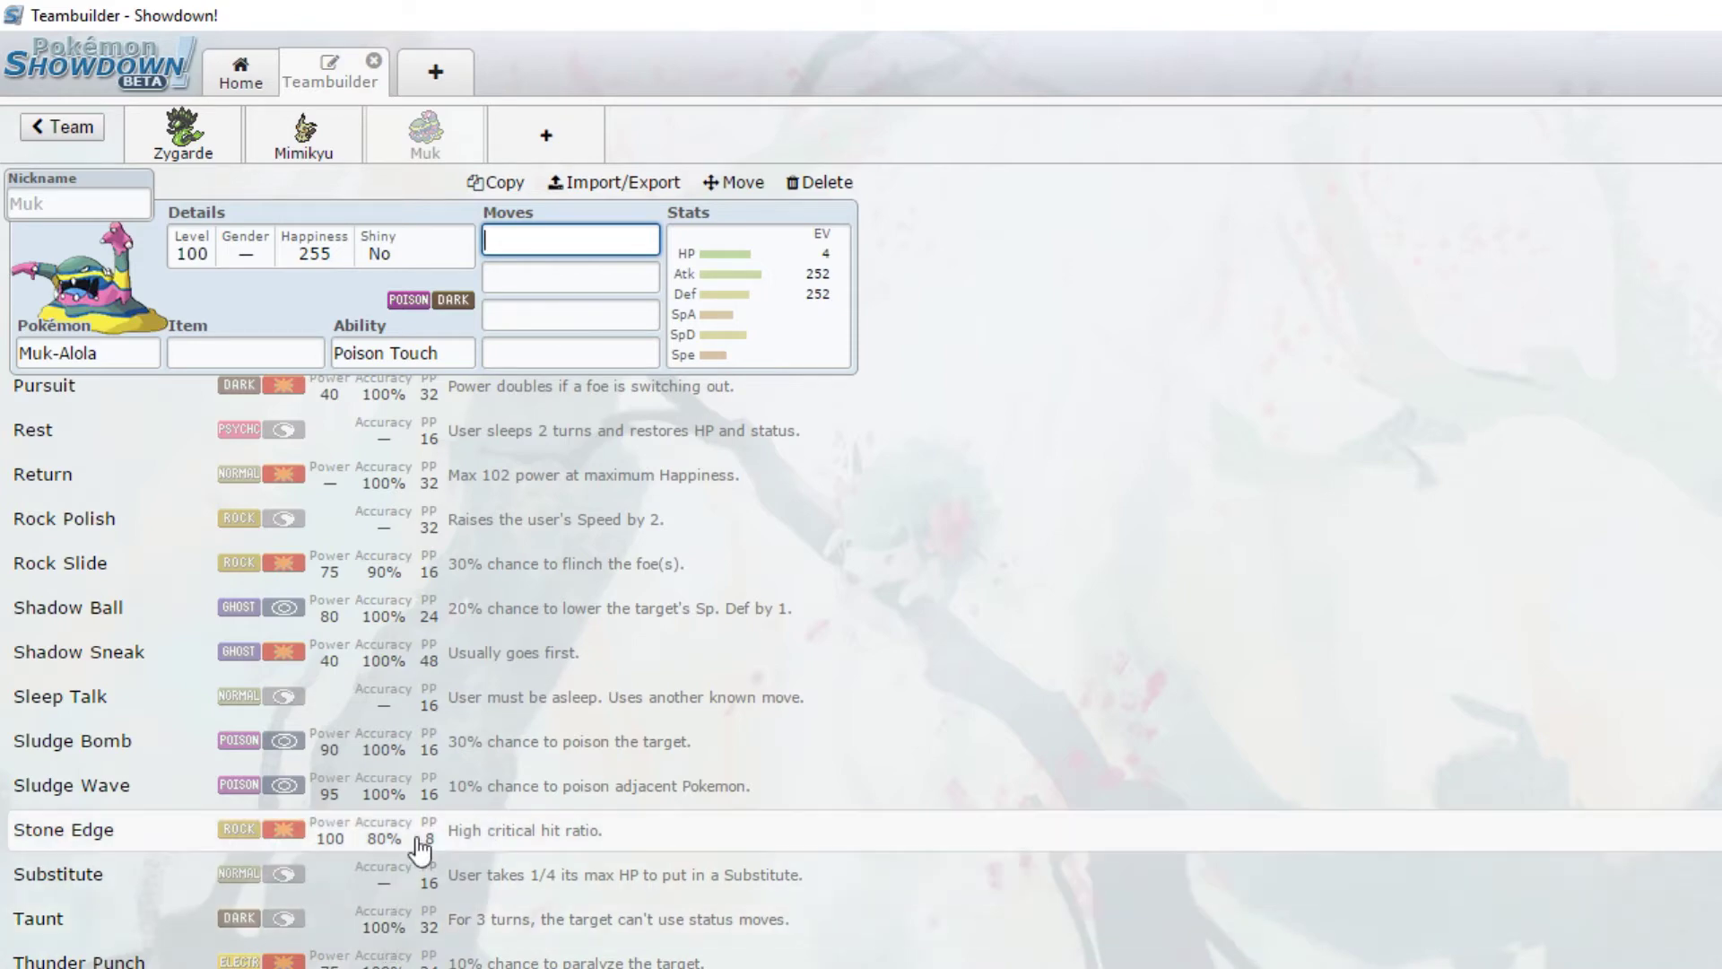
Step: Add Rotom-Mow as the fourth team member and review its base stats and possible held items
{"action": "left_click", "coordinate": [561, 135]}
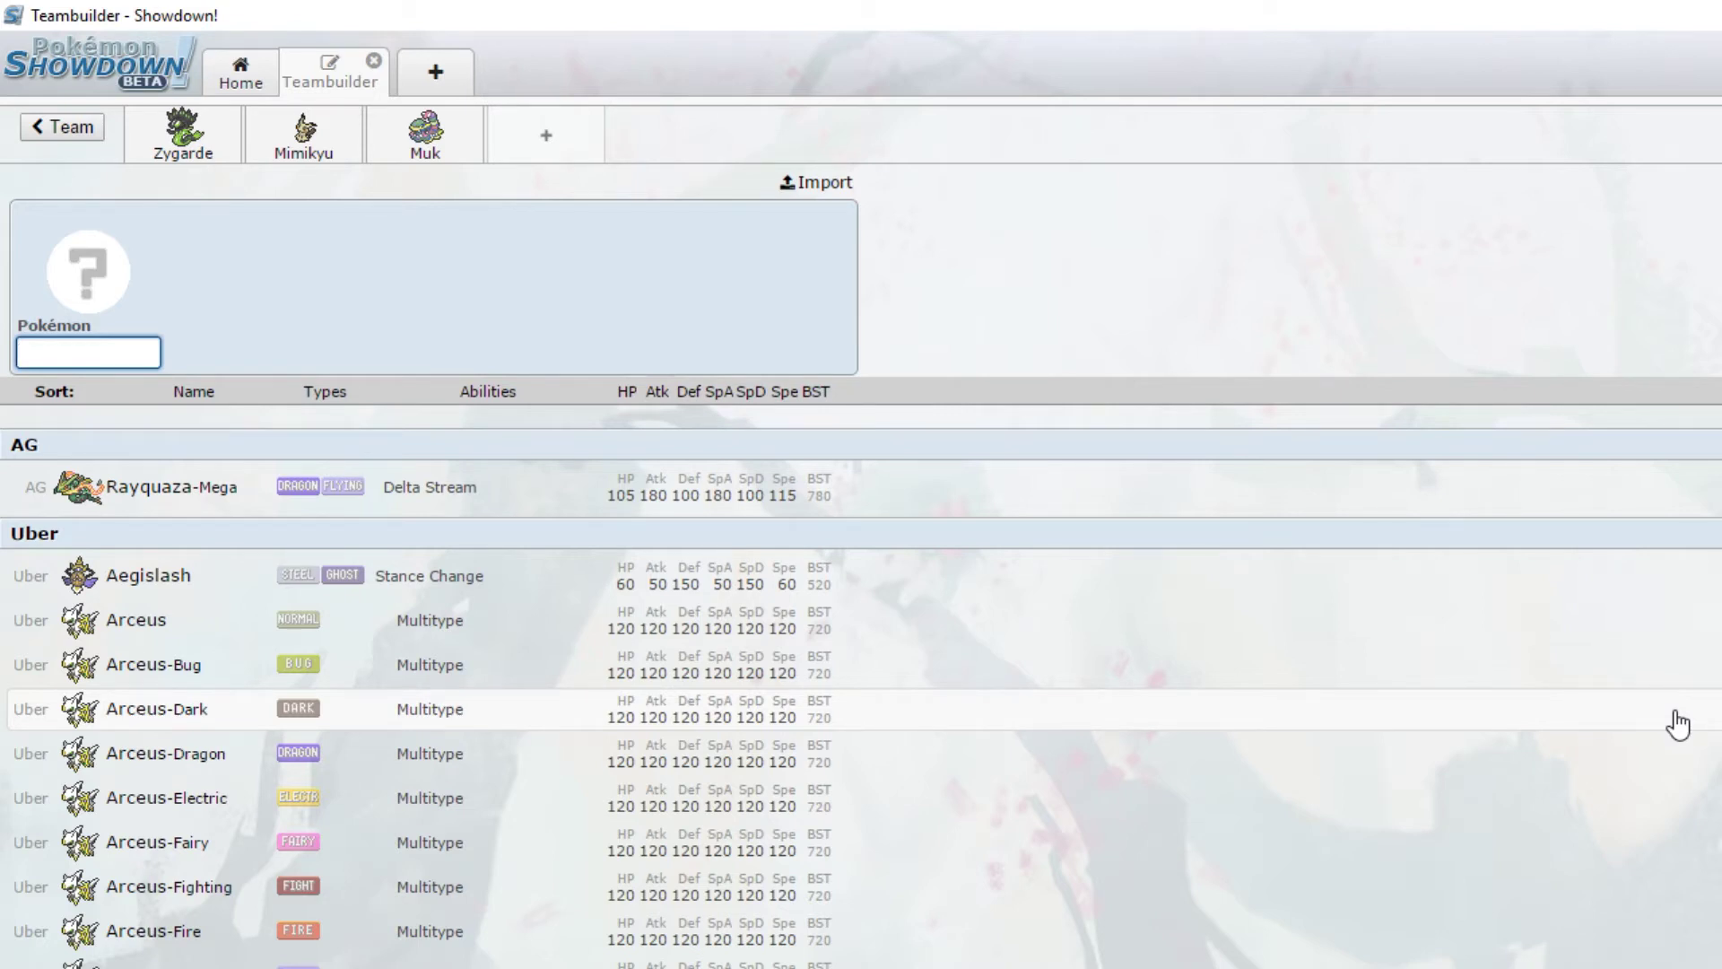
{"action": "type", "text": "otom"}
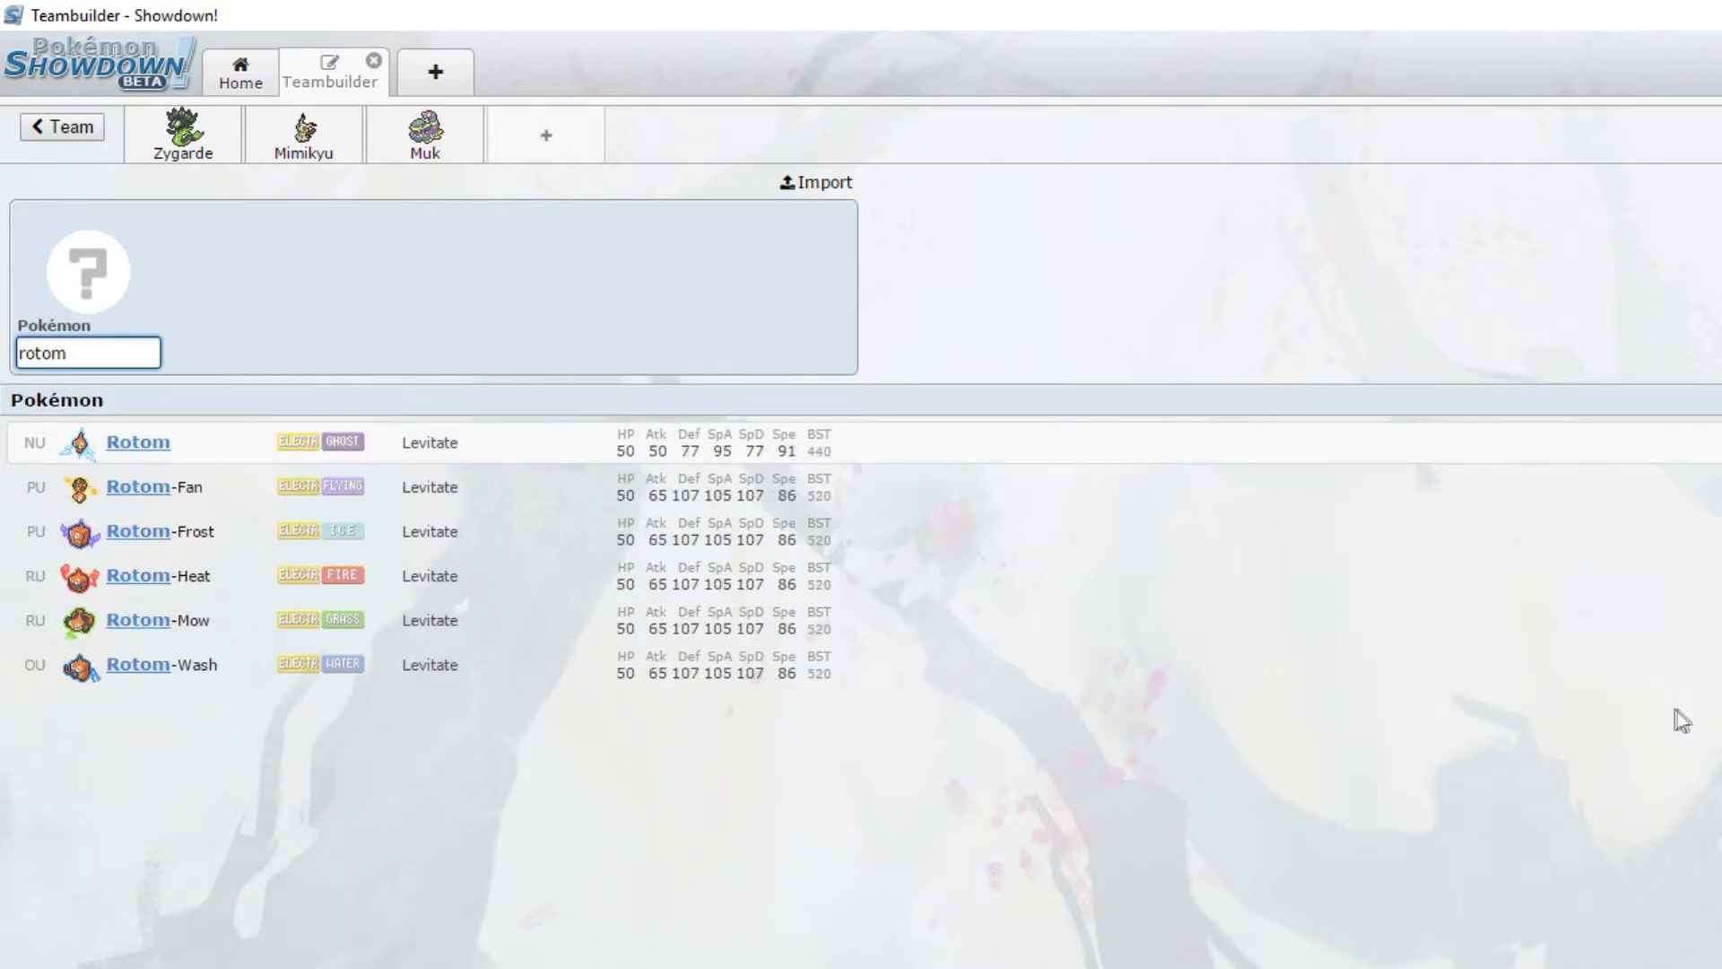
{"action": "left_click", "coordinate": [619, 632]}
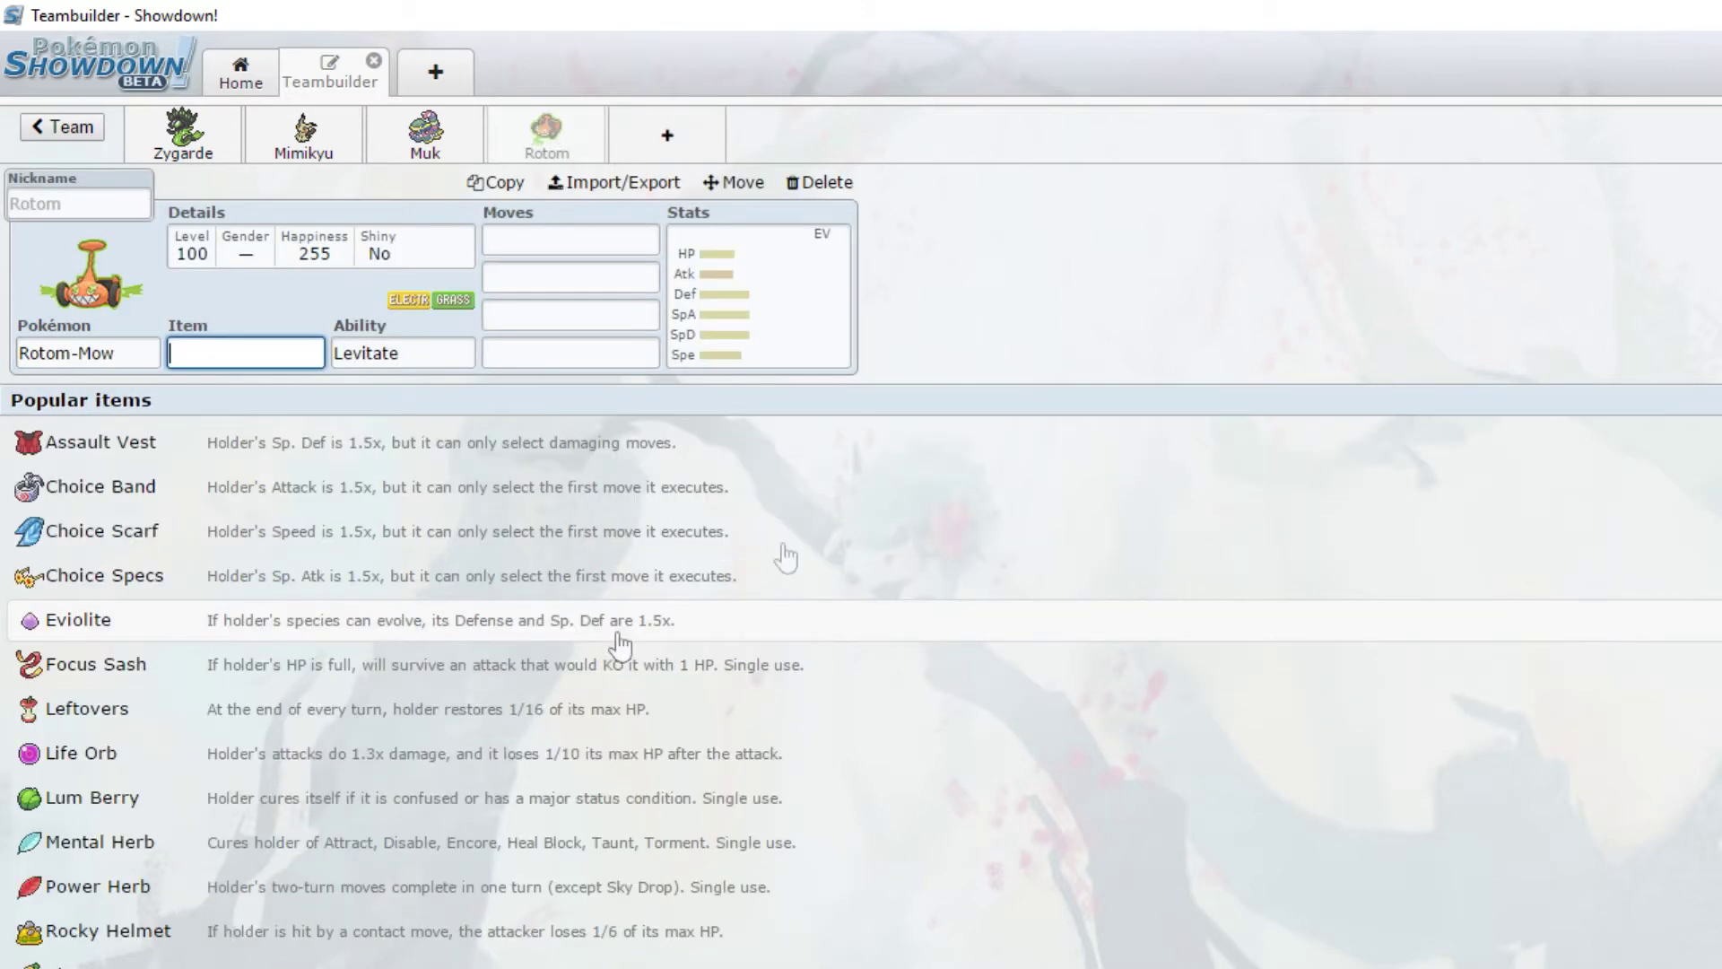
{"action": "left_click", "coordinate": [796, 286]}
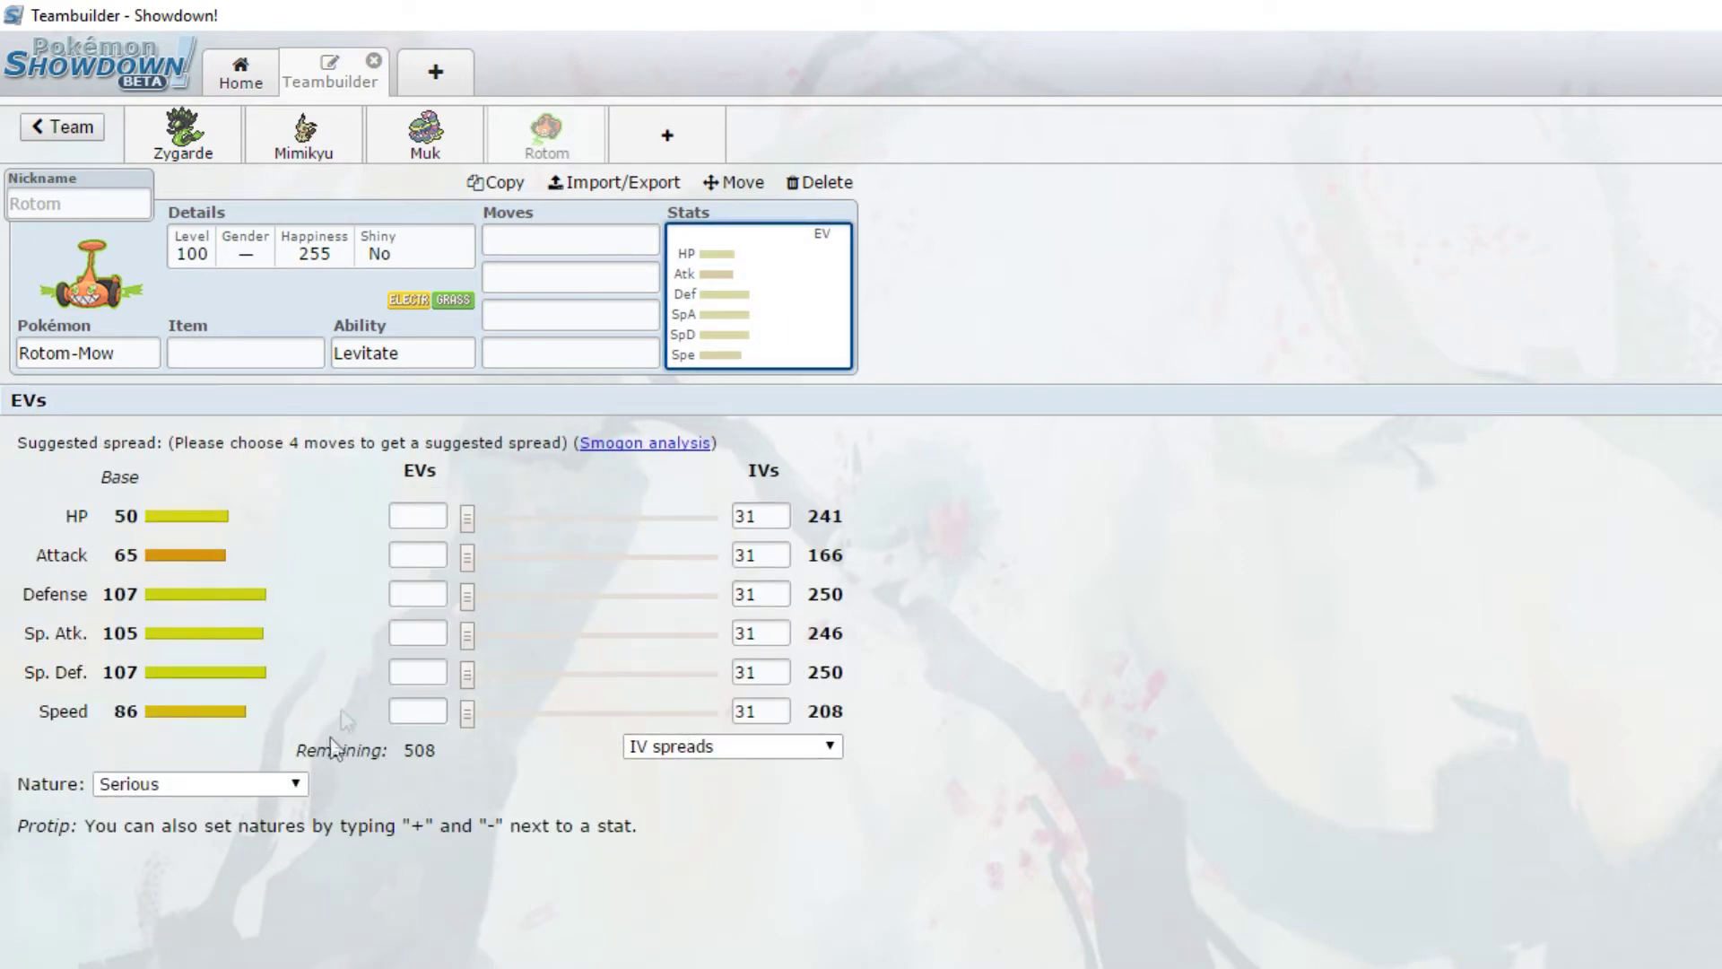
{"action": "left_click", "coordinate": [255, 362]}
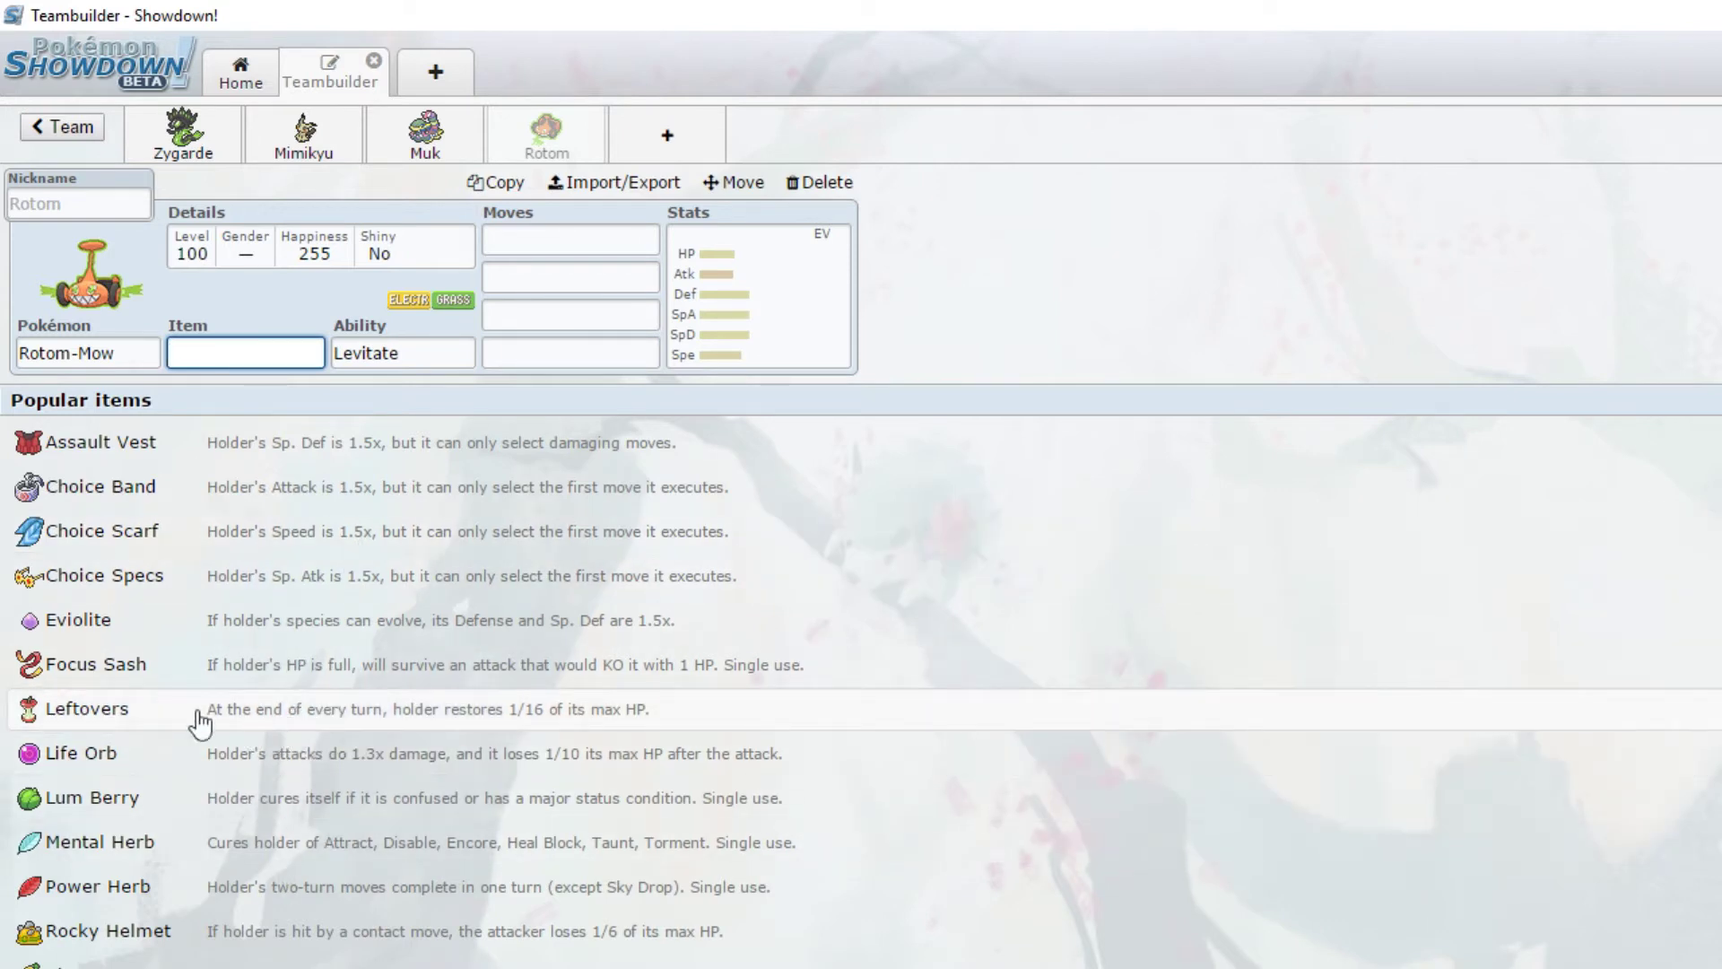
{"action": "key", "text": "Down"}
{"action": "key", "text": "Down"}
{"action": "key", "text": "Down"}
{"action": "key", "text": "Down"}
{"action": "key", "text": "Down"}
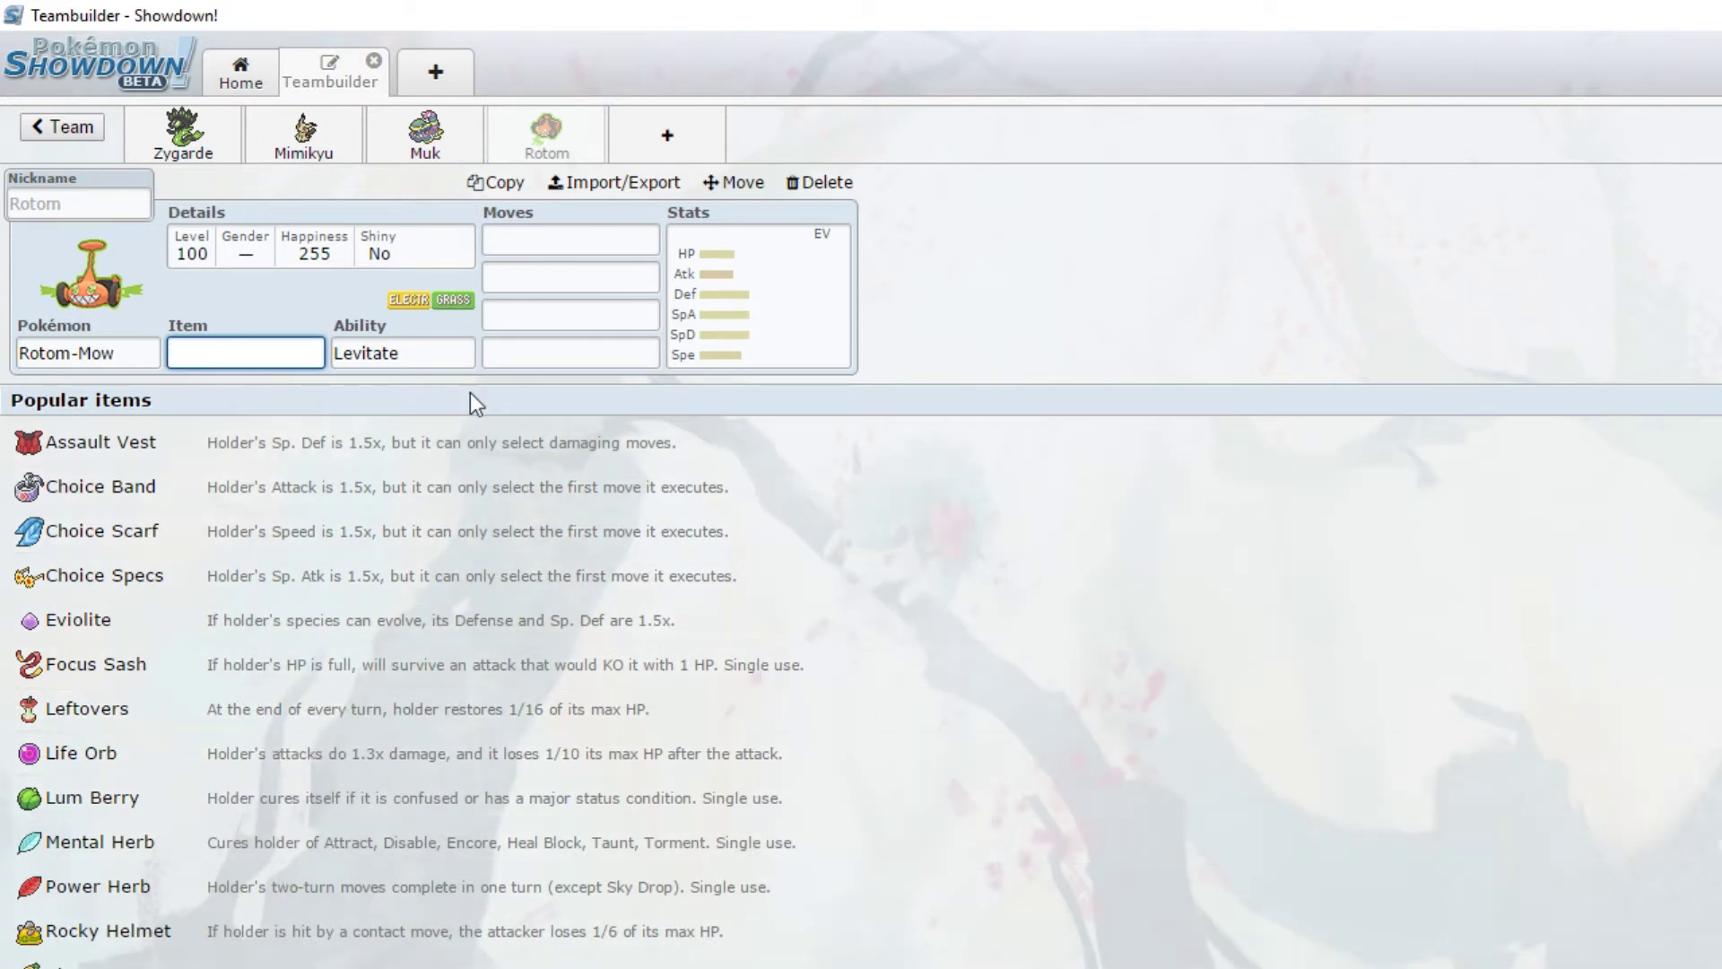
Step: Examine Rotom-Mow's available moves and compare them with its base stats
{"action": "left_click", "coordinate": [570, 251]}
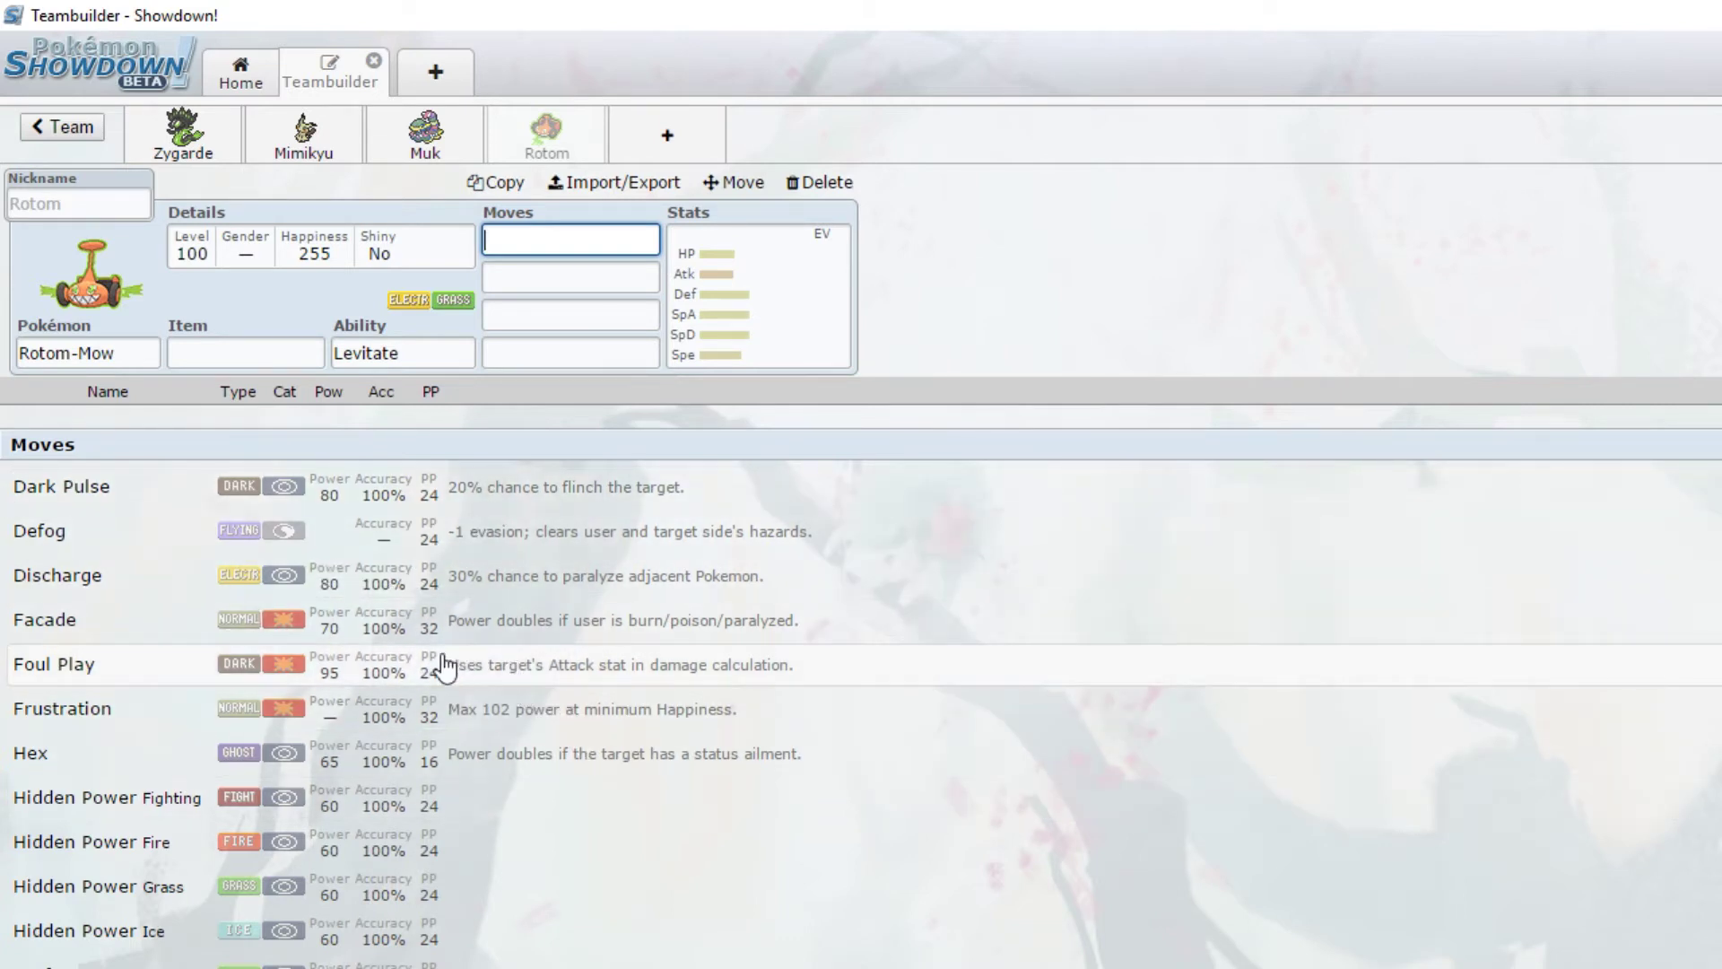
{"action": "left_click", "coordinate": [734, 289]}
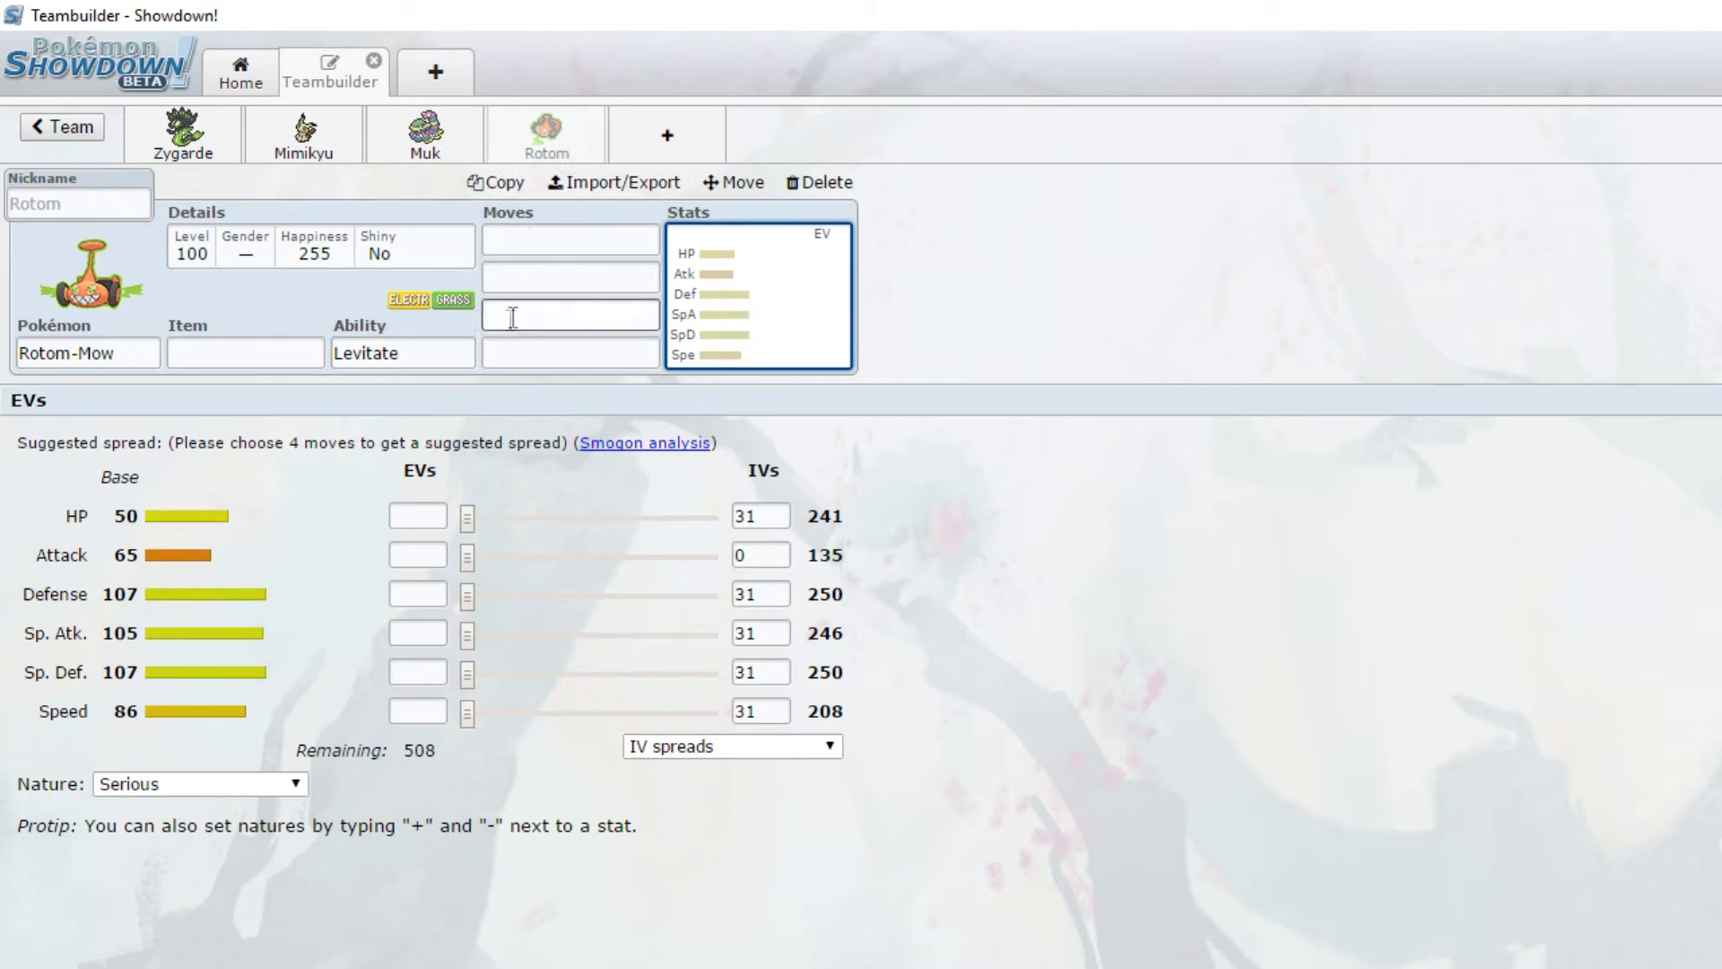
{"action": "left_click", "coordinate": [567, 234]}
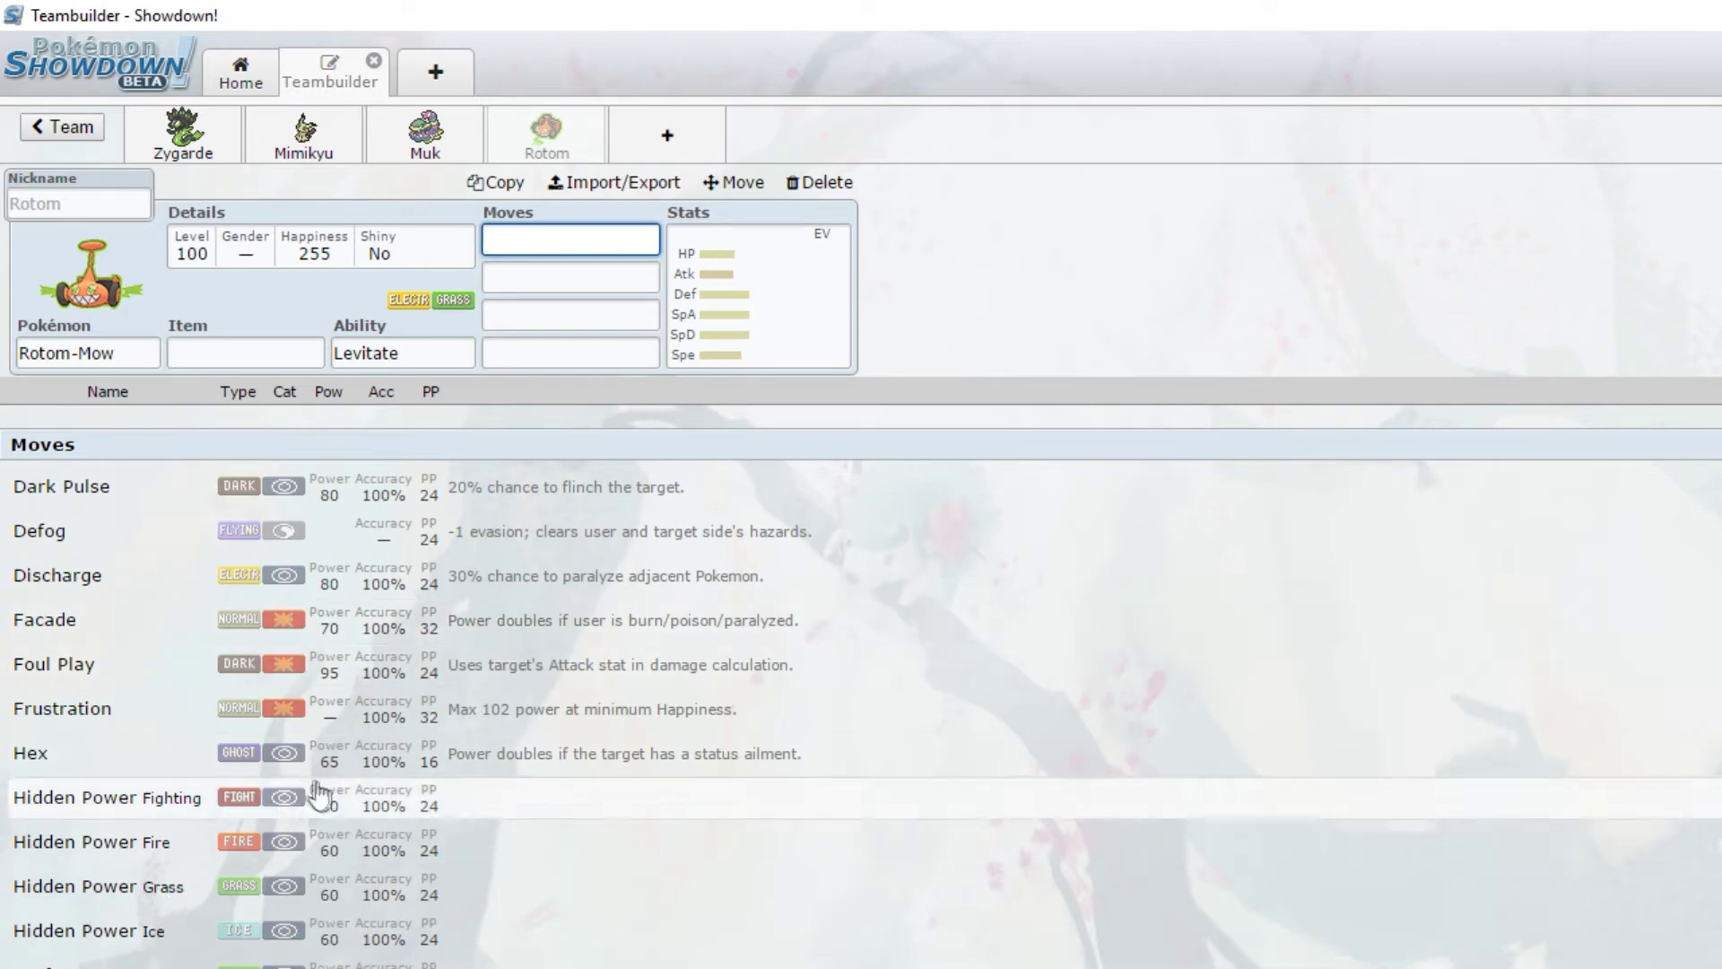
{"action": "scroll", "coordinate": [345, 794], "scroll_direction": "down", "scroll_amount": 3}
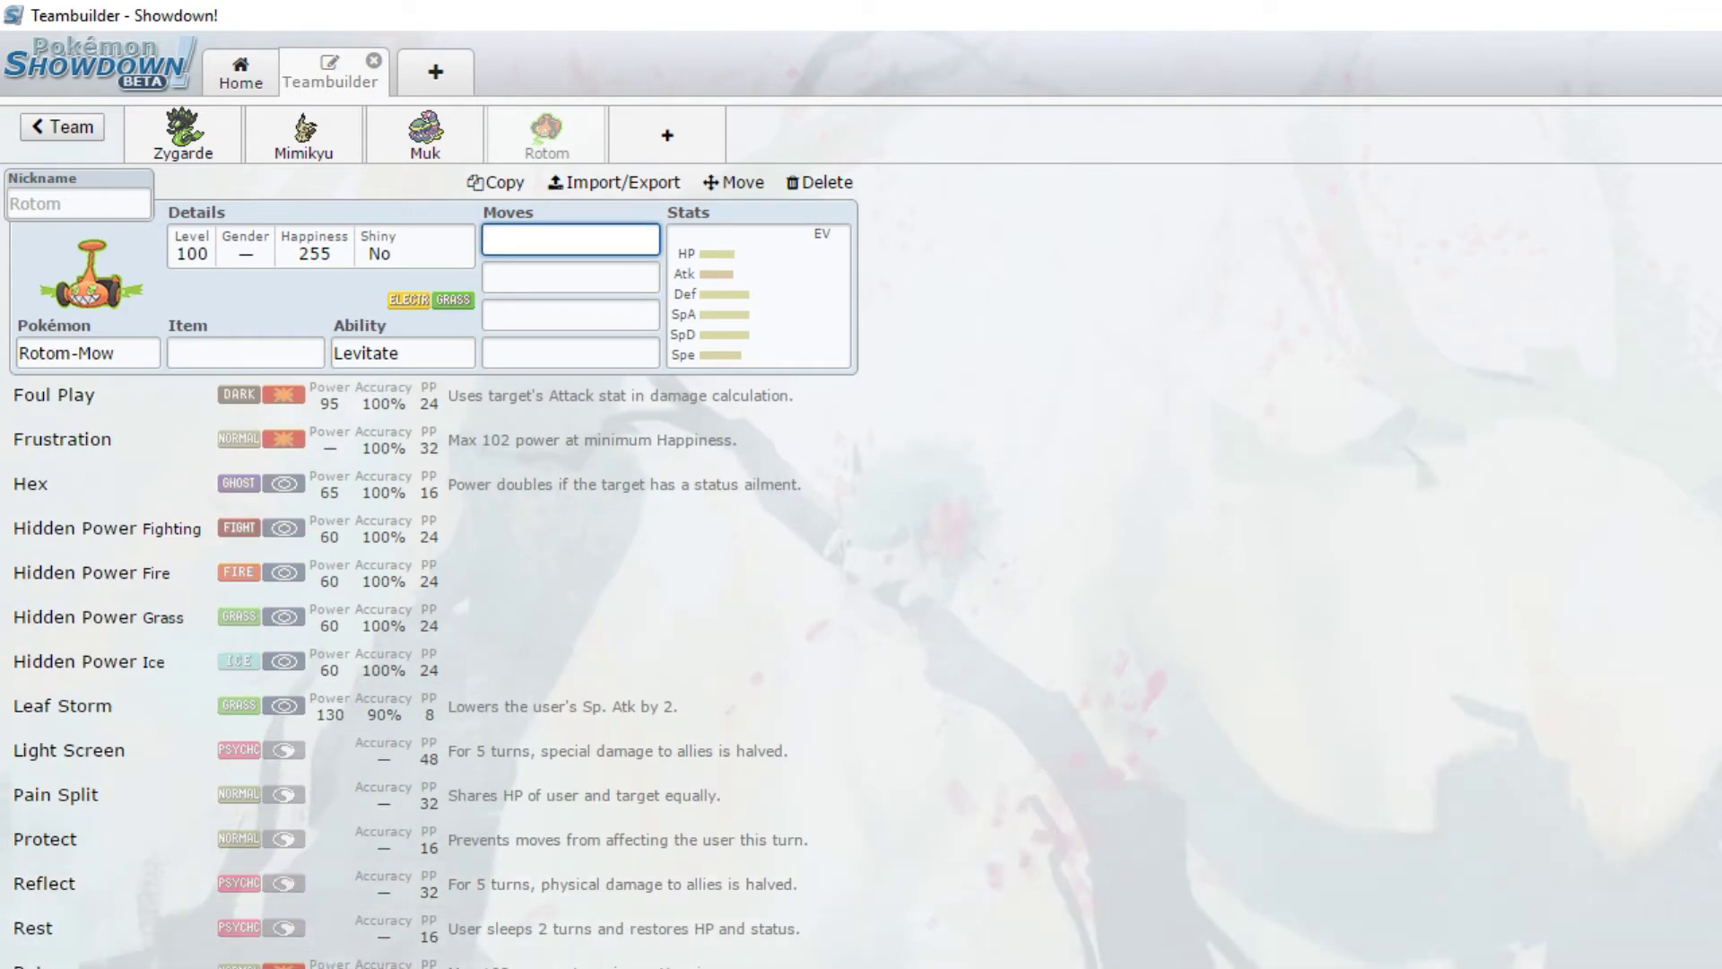
{"action": "scroll", "coordinate": [345, 794], "scroll_direction": "down", "scroll_amount": 3}
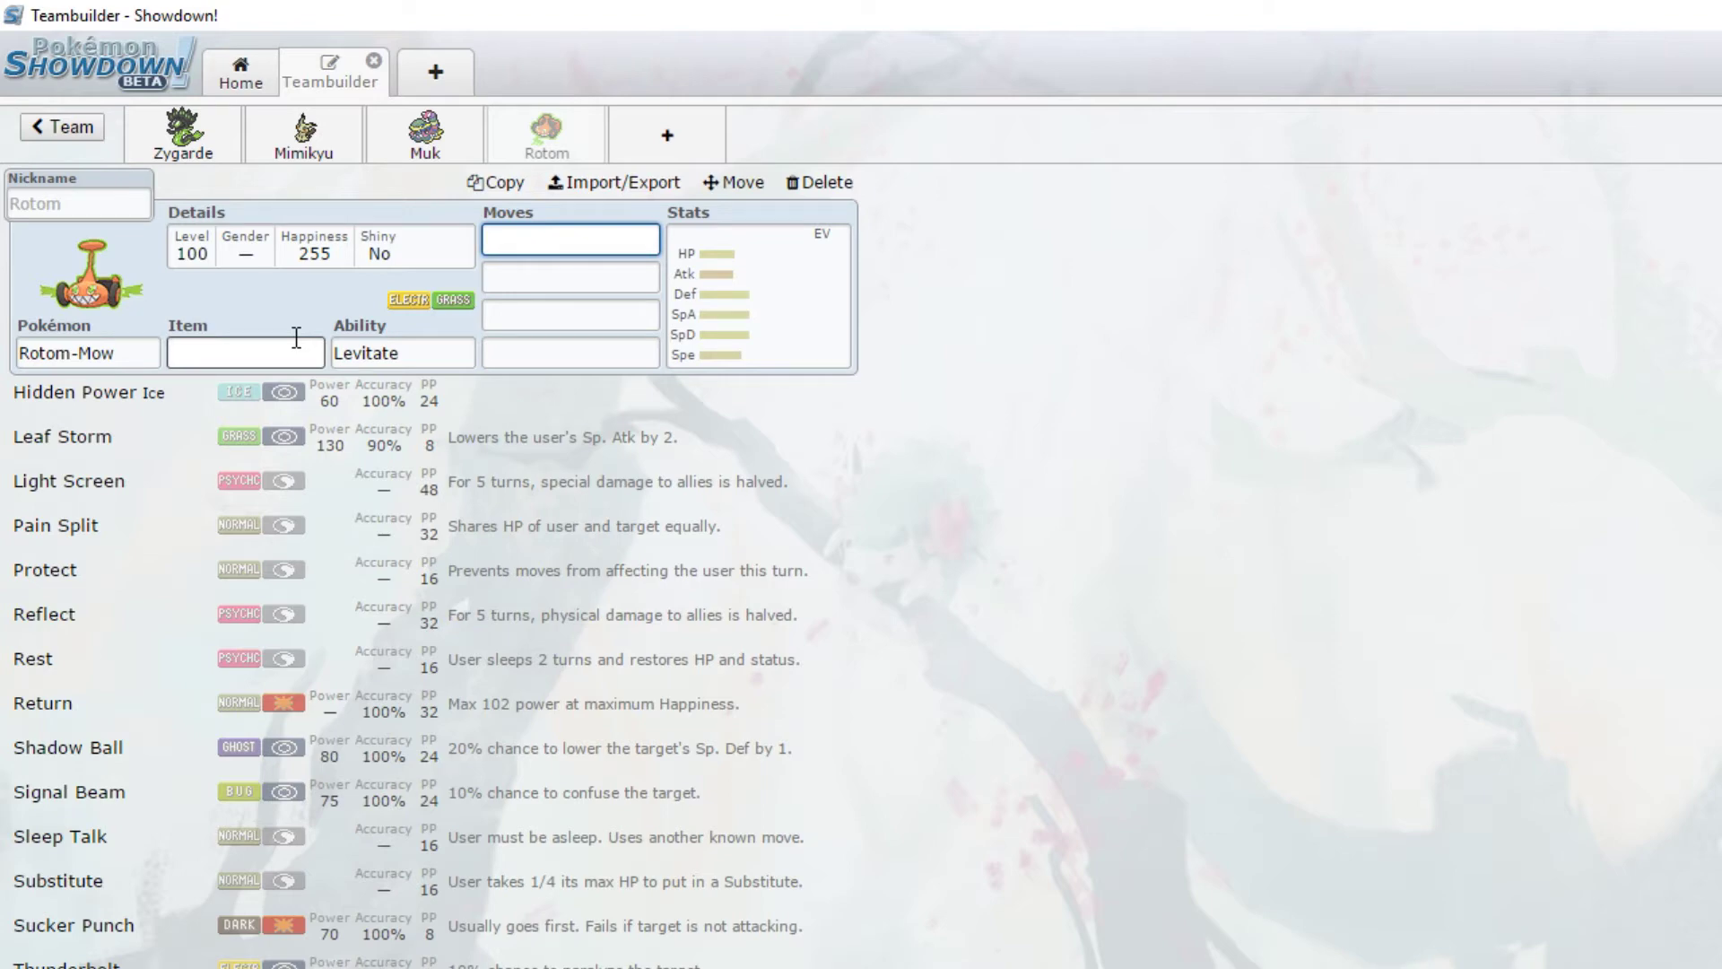
Step: Add Cryogonal as the fifth team member and review its base stats
{"action": "left_click", "coordinate": [640, 149]}
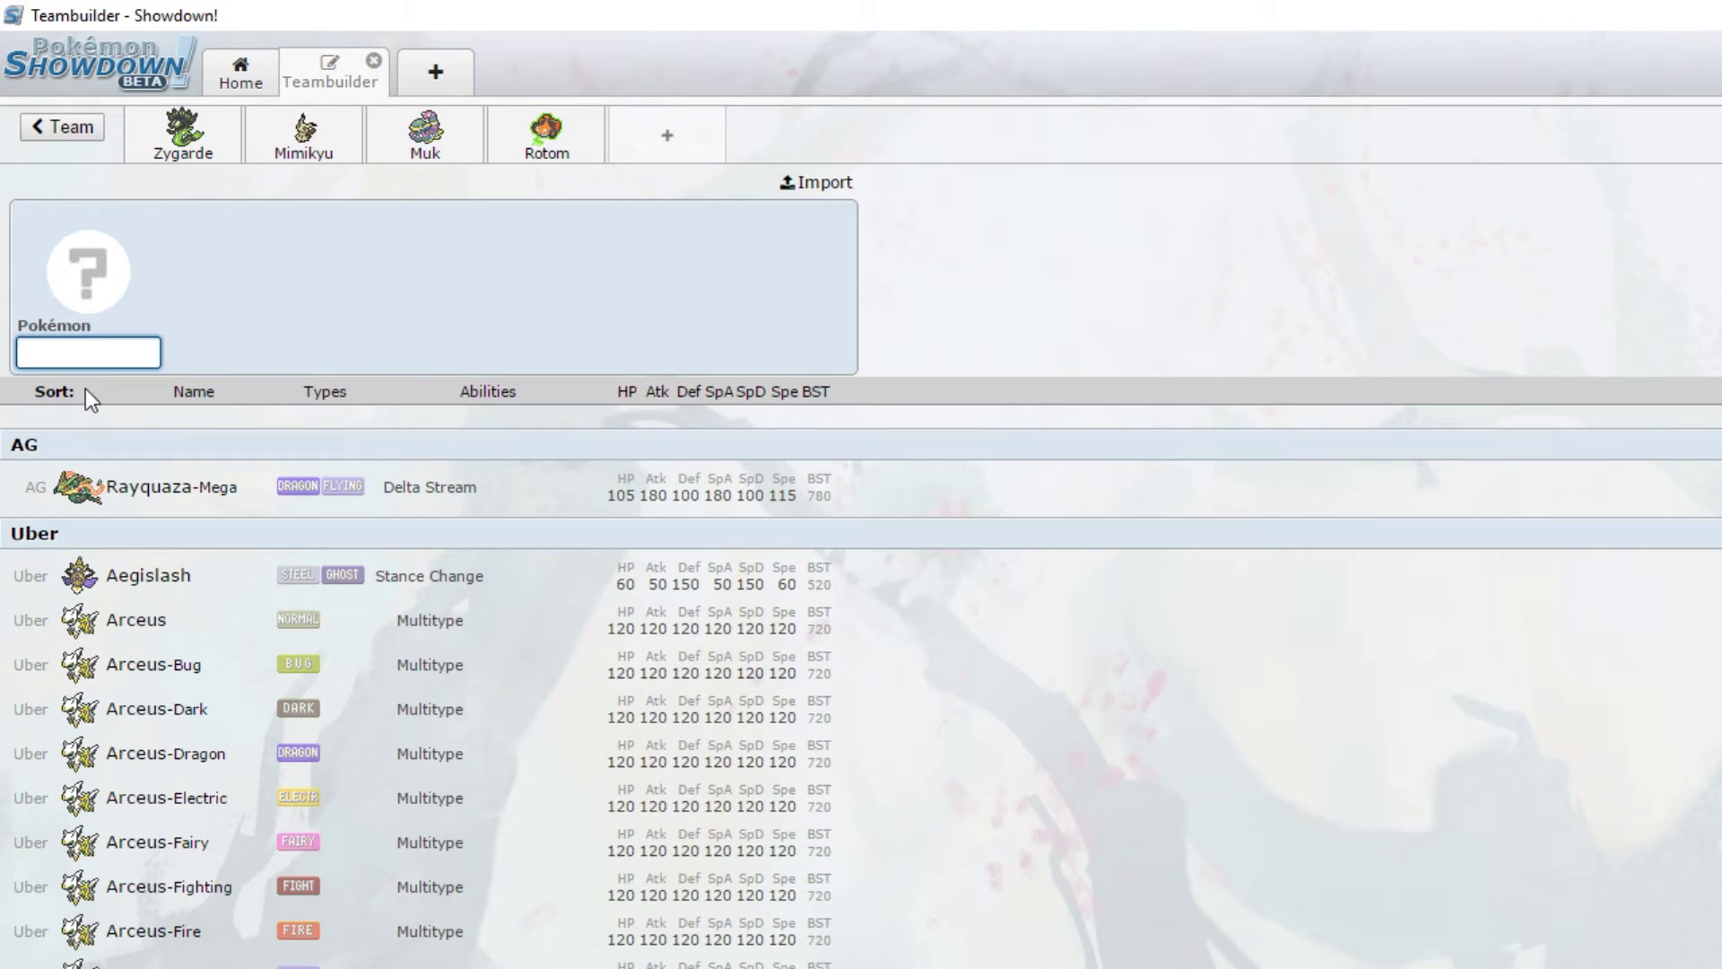
{"action": "type", "text": "cry"}
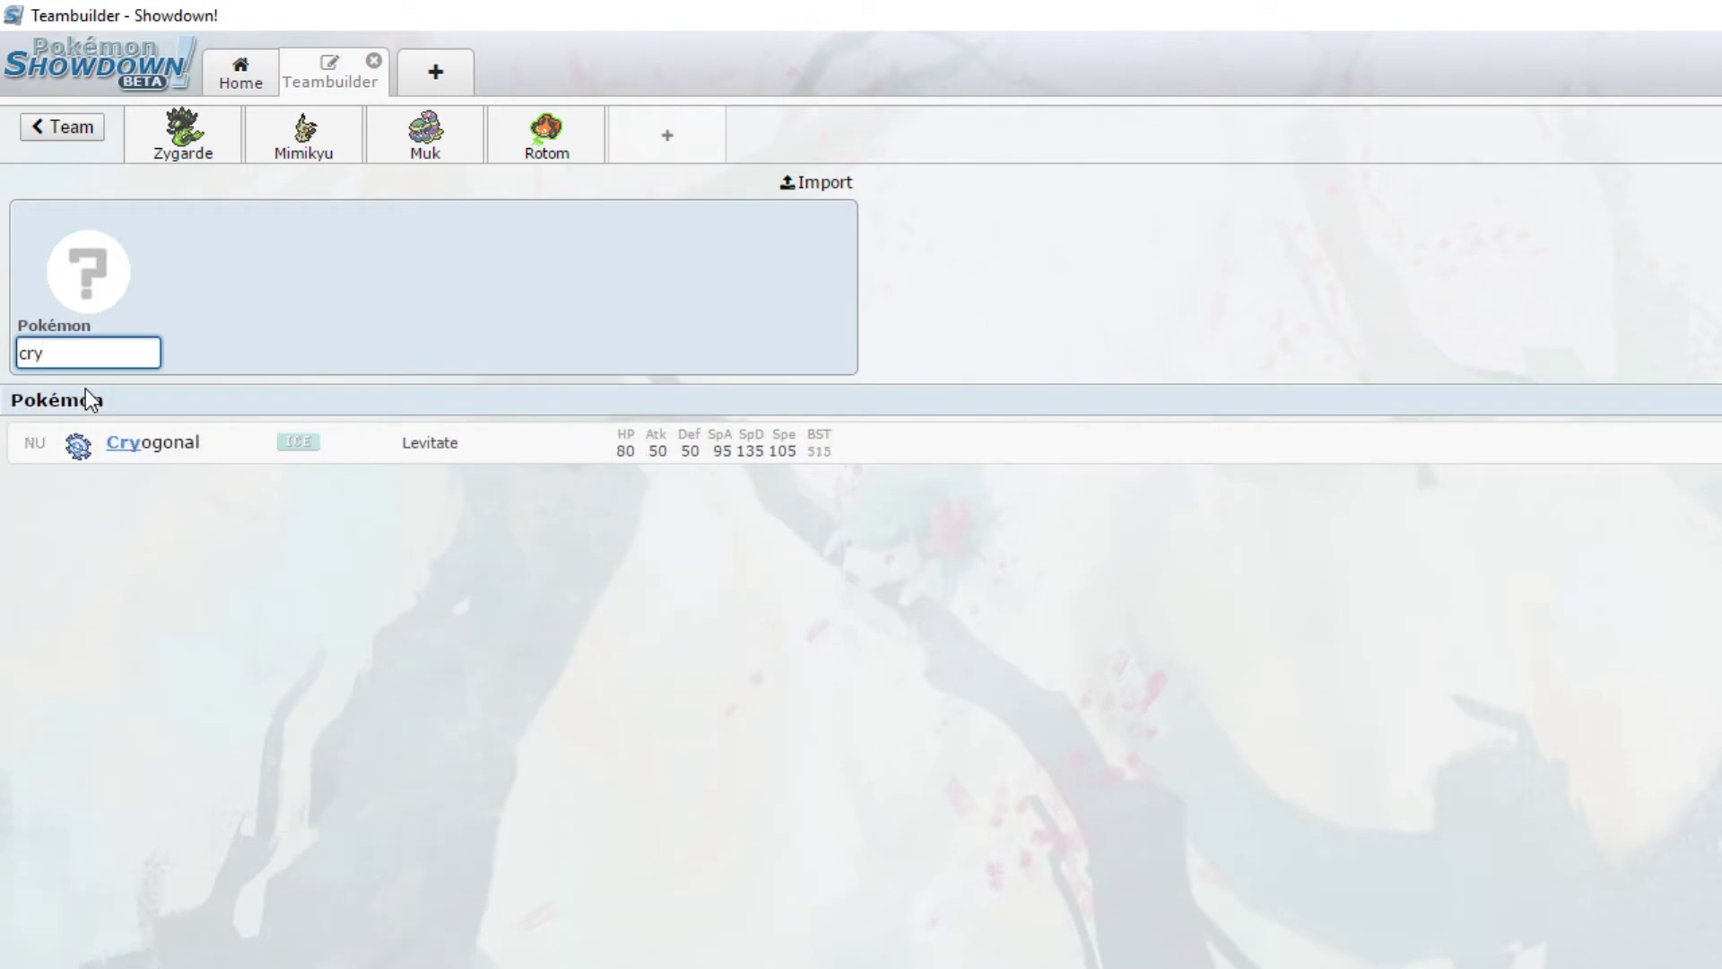
{"action": "left_click", "coordinate": [251, 448]}
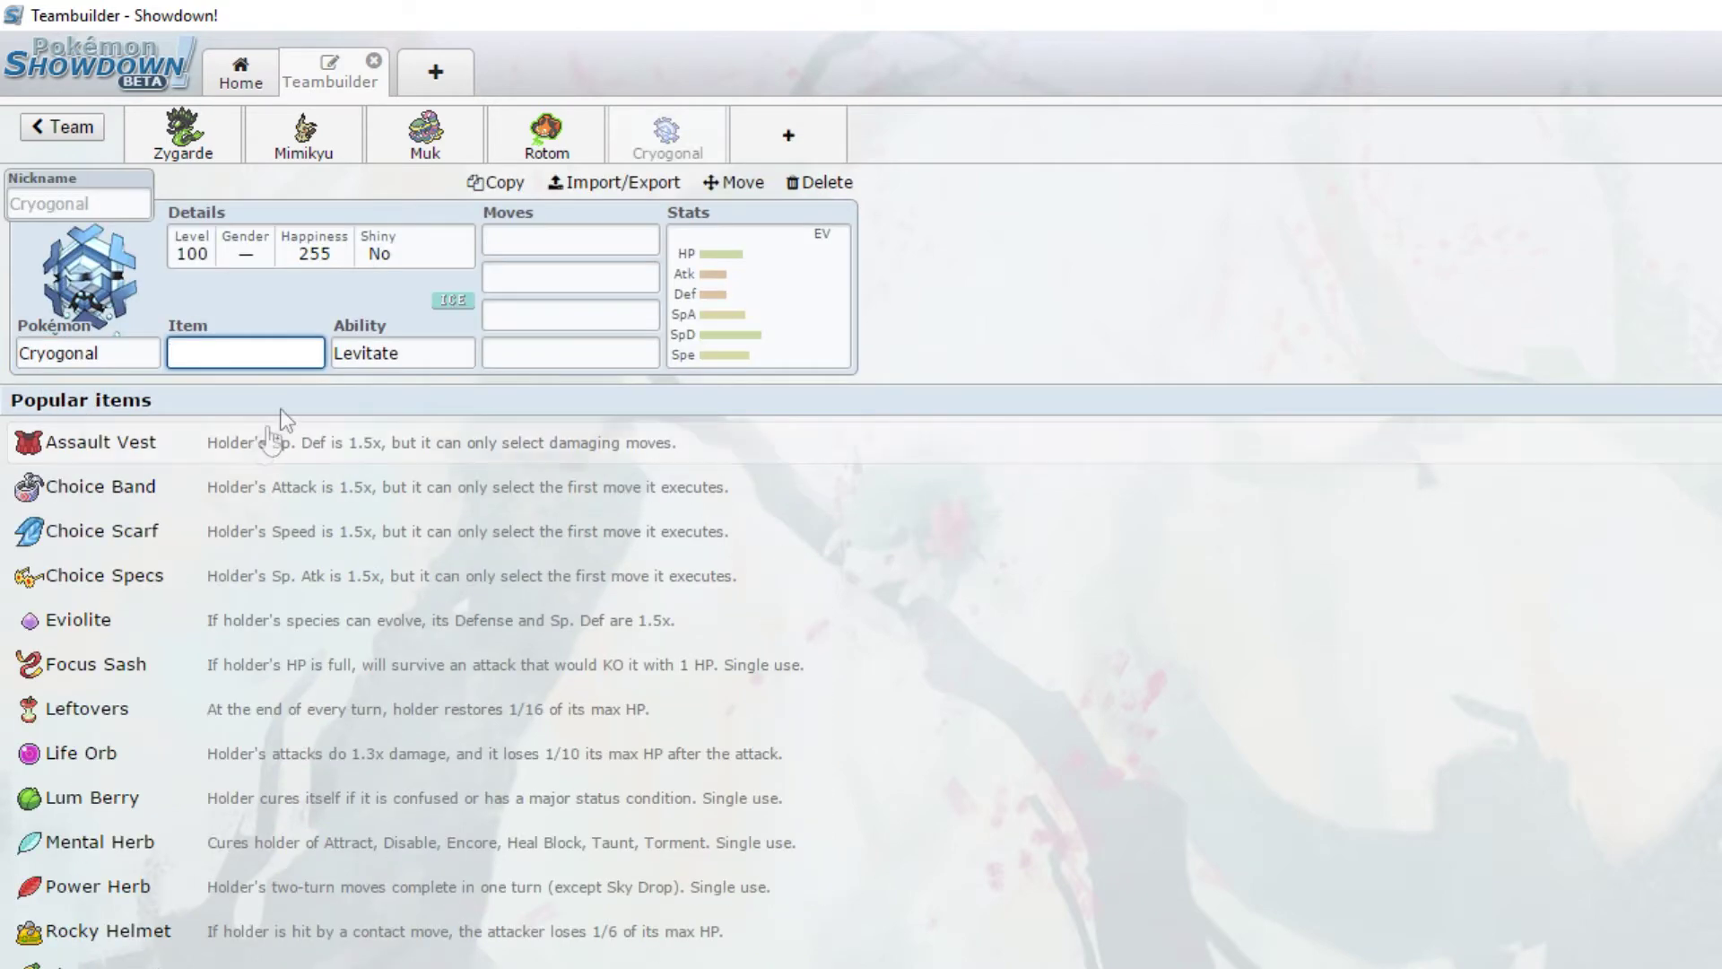
{"action": "left_click", "coordinate": [764, 299]}
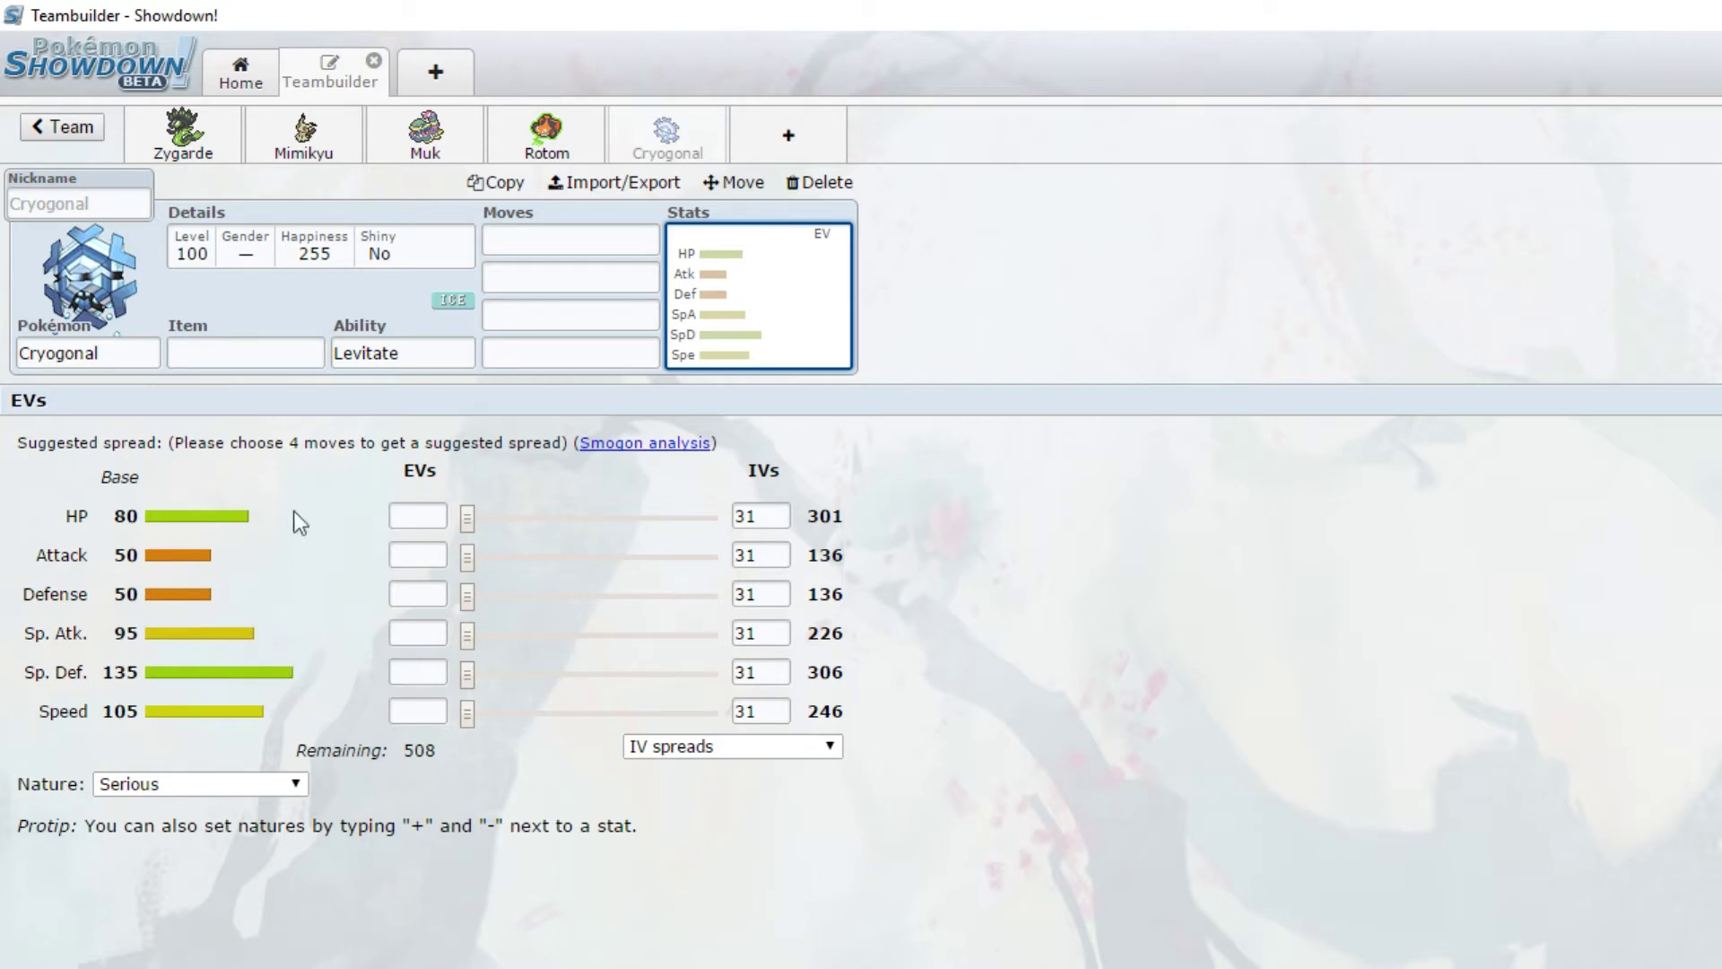
Step: Examine Cryogonal's full list of available moves and its possible held items
{"action": "left_click", "coordinate": [588, 240]}
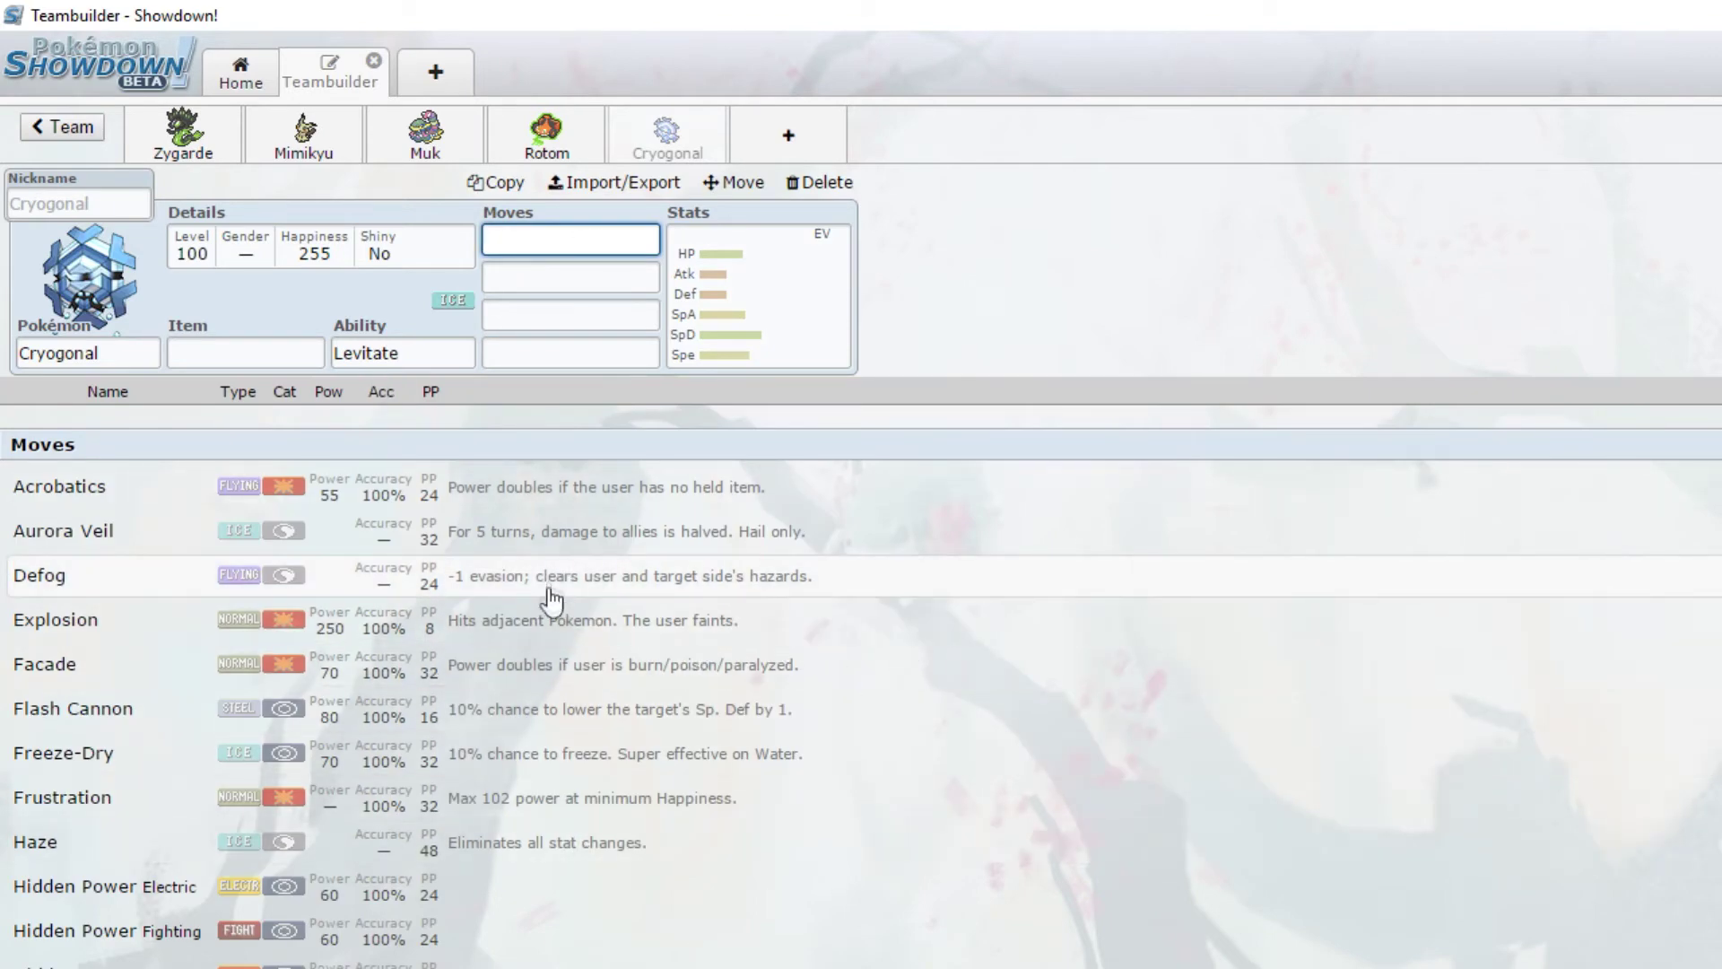
{"action": "scroll", "coordinate": [549, 637], "scroll_direction": "down", "scroll_amount": 12}
{"action": "scroll", "coordinate": [545, 659], "scroll_direction": "up", "scroll_amount": 6}
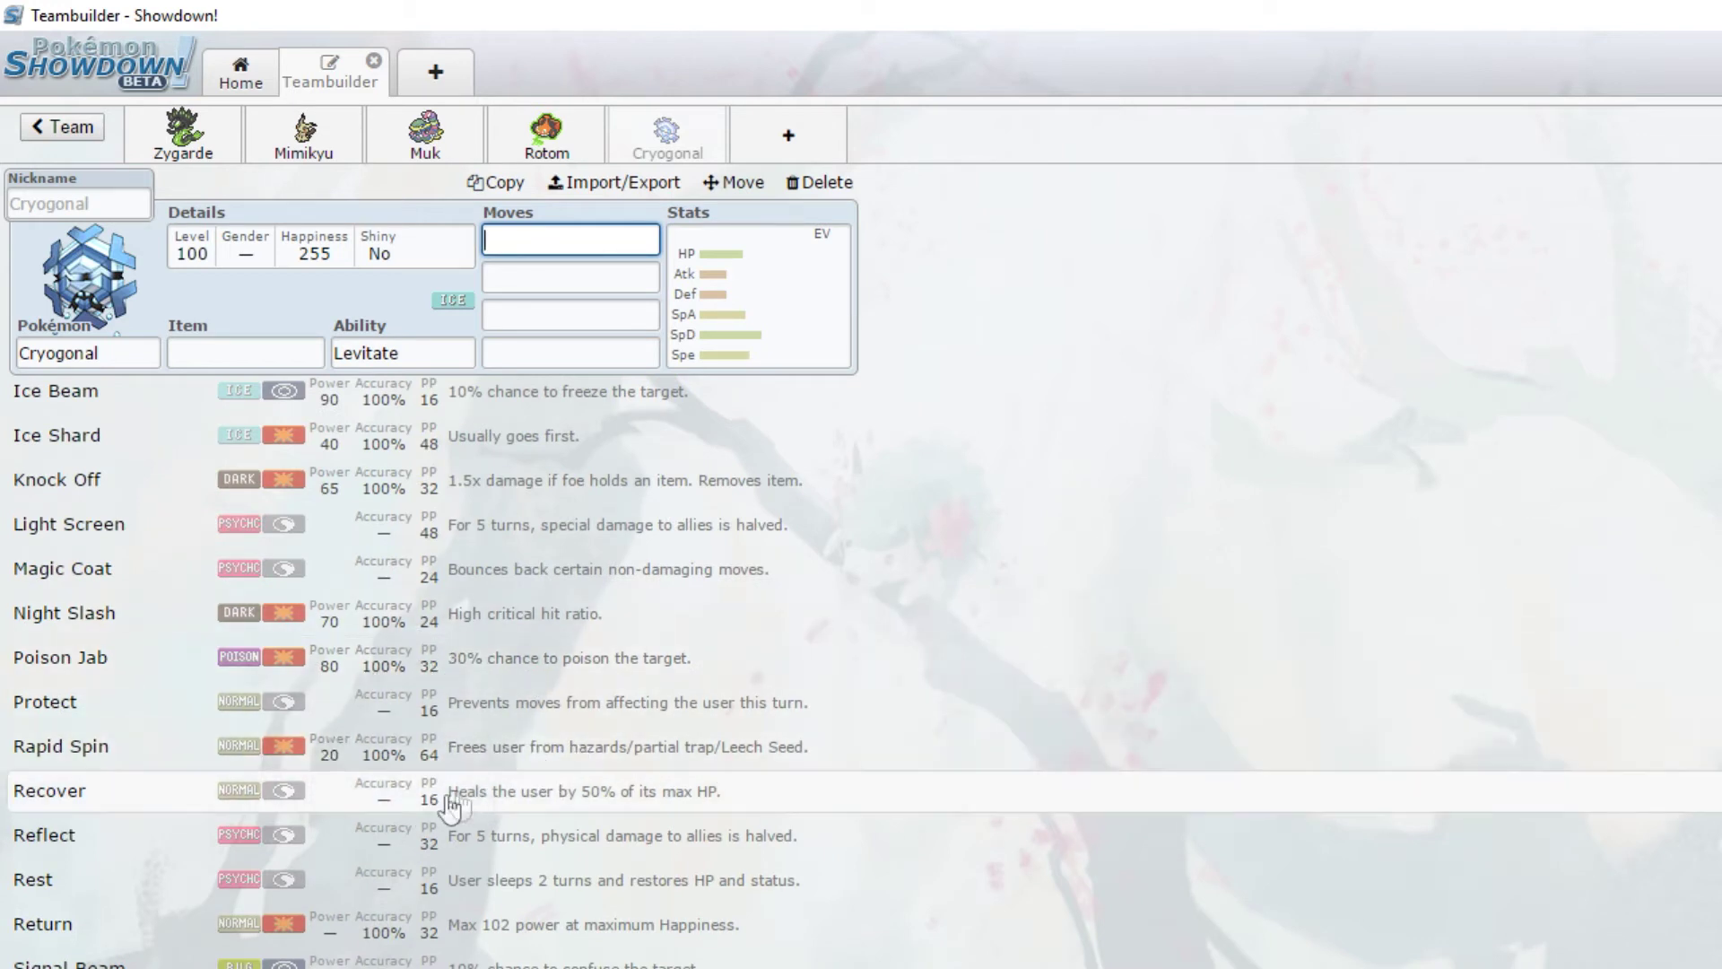
{"action": "scroll", "coordinate": [704, 691], "scroll_direction": "up", "scroll_amount": 3}
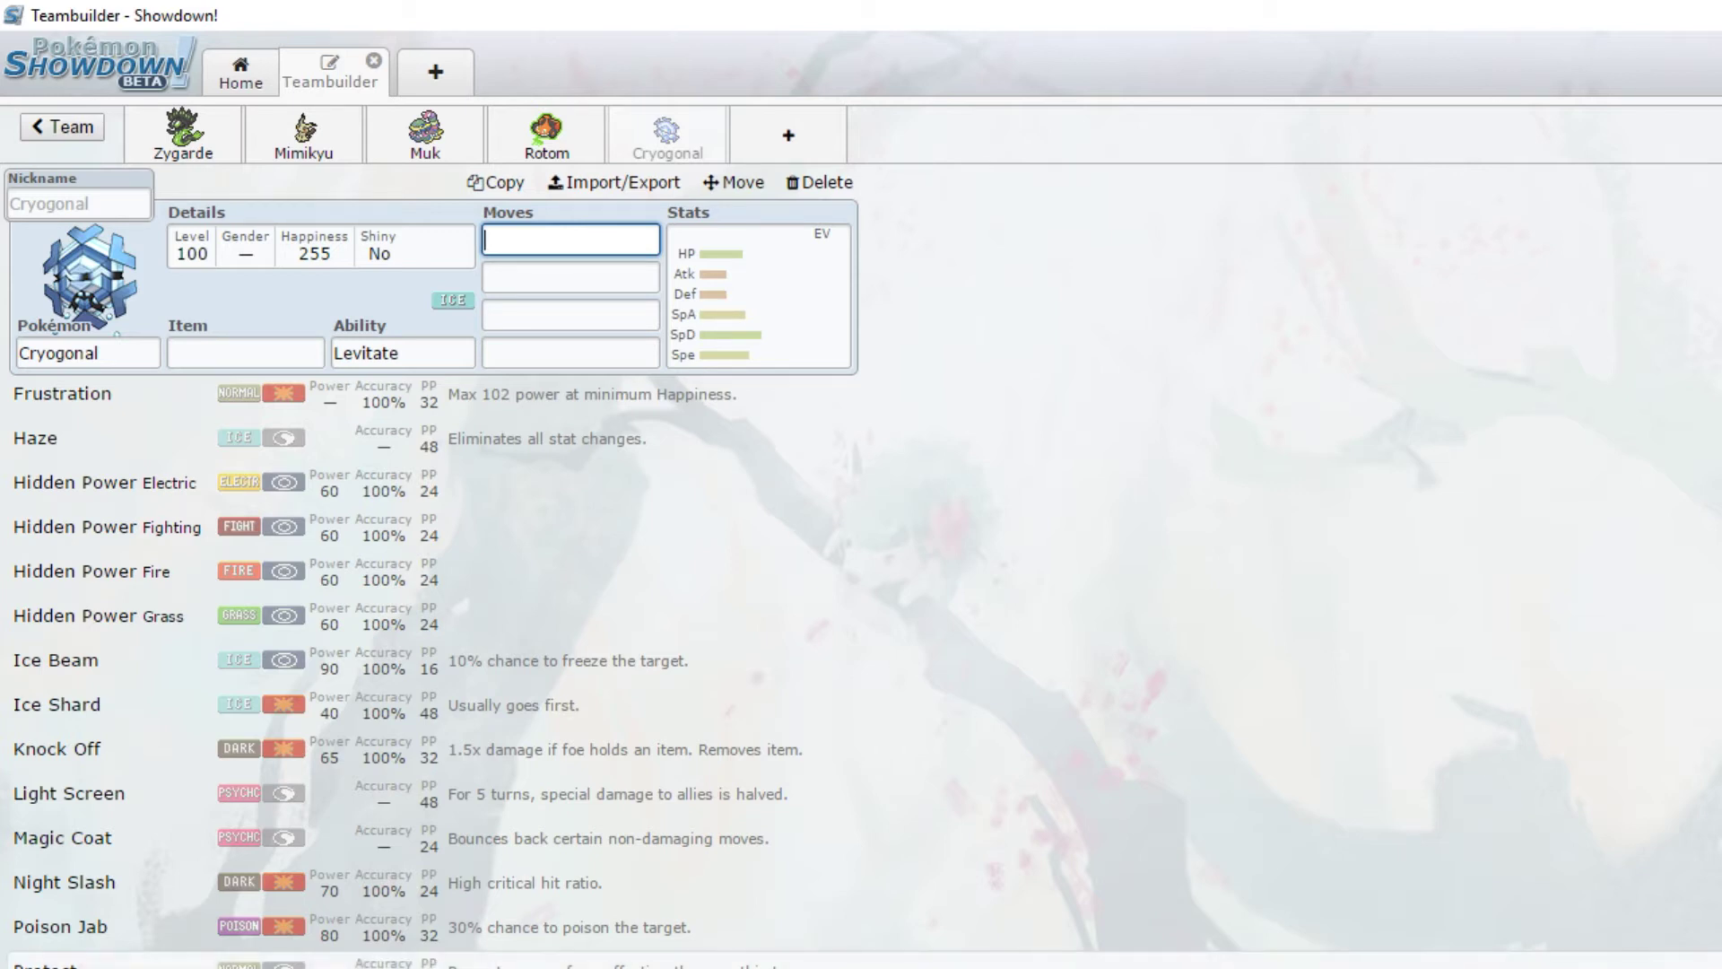
{"action": "scroll", "coordinate": [300, 587], "scroll_direction": "up", "scroll_amount": 5}
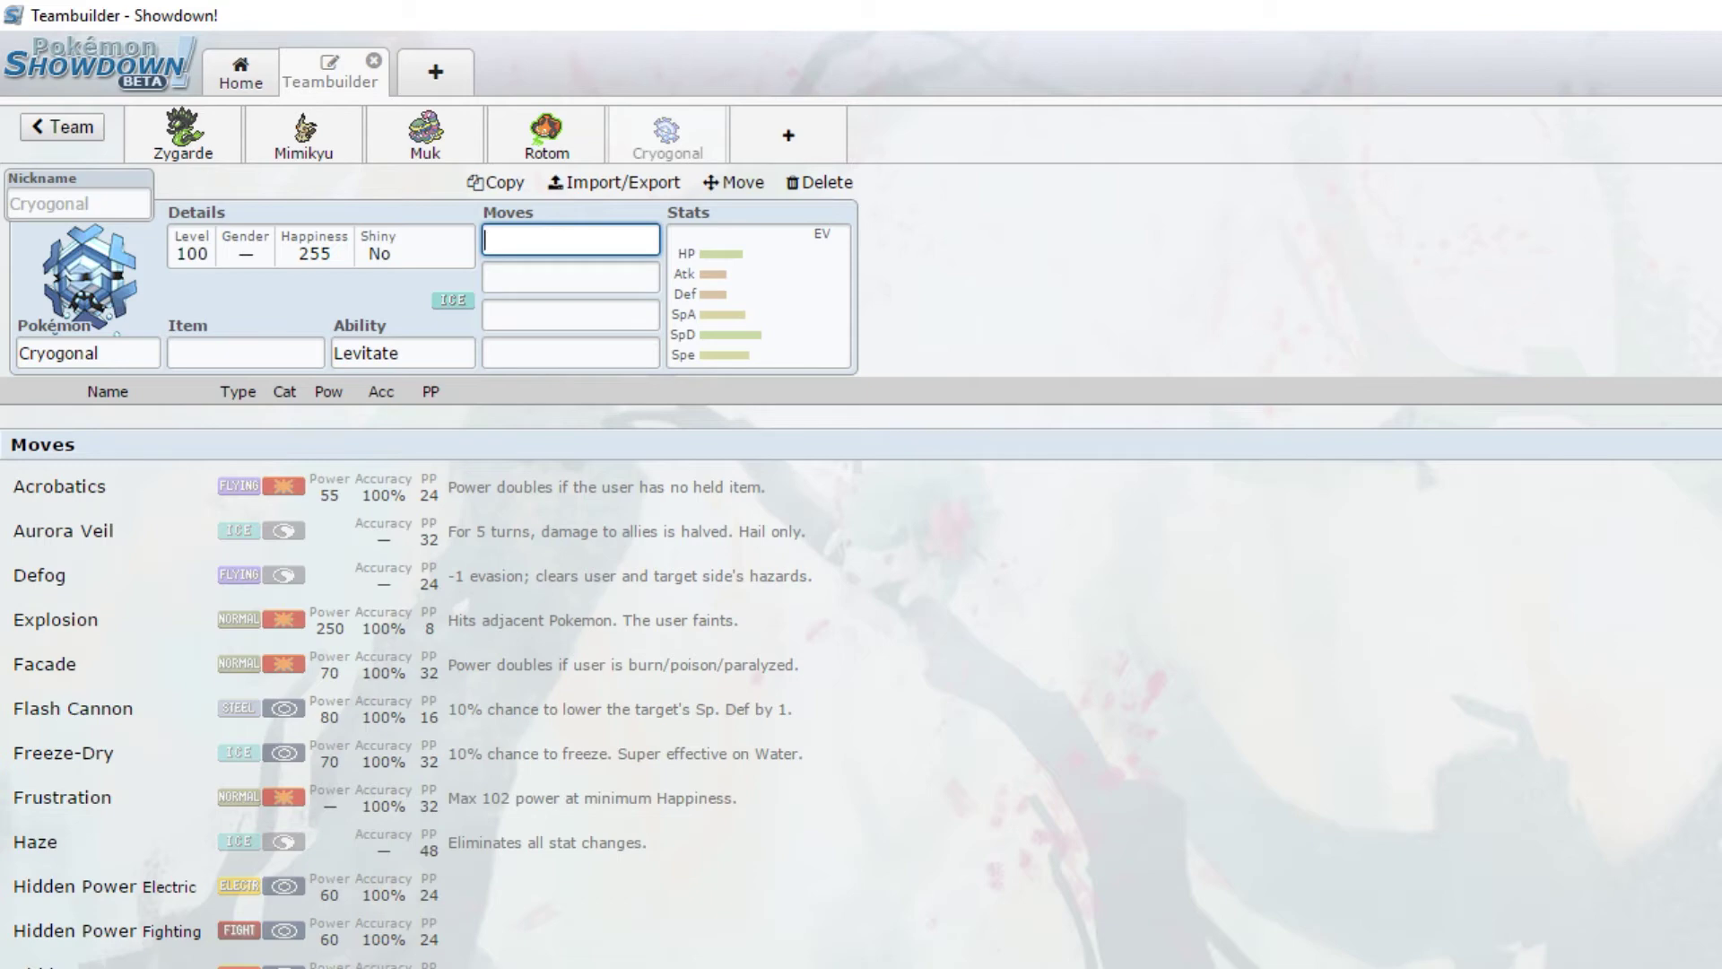
{"action": "scroll", "coordinate": [431, 807], "scroll_direction": "down", "scroll_amount": 5}
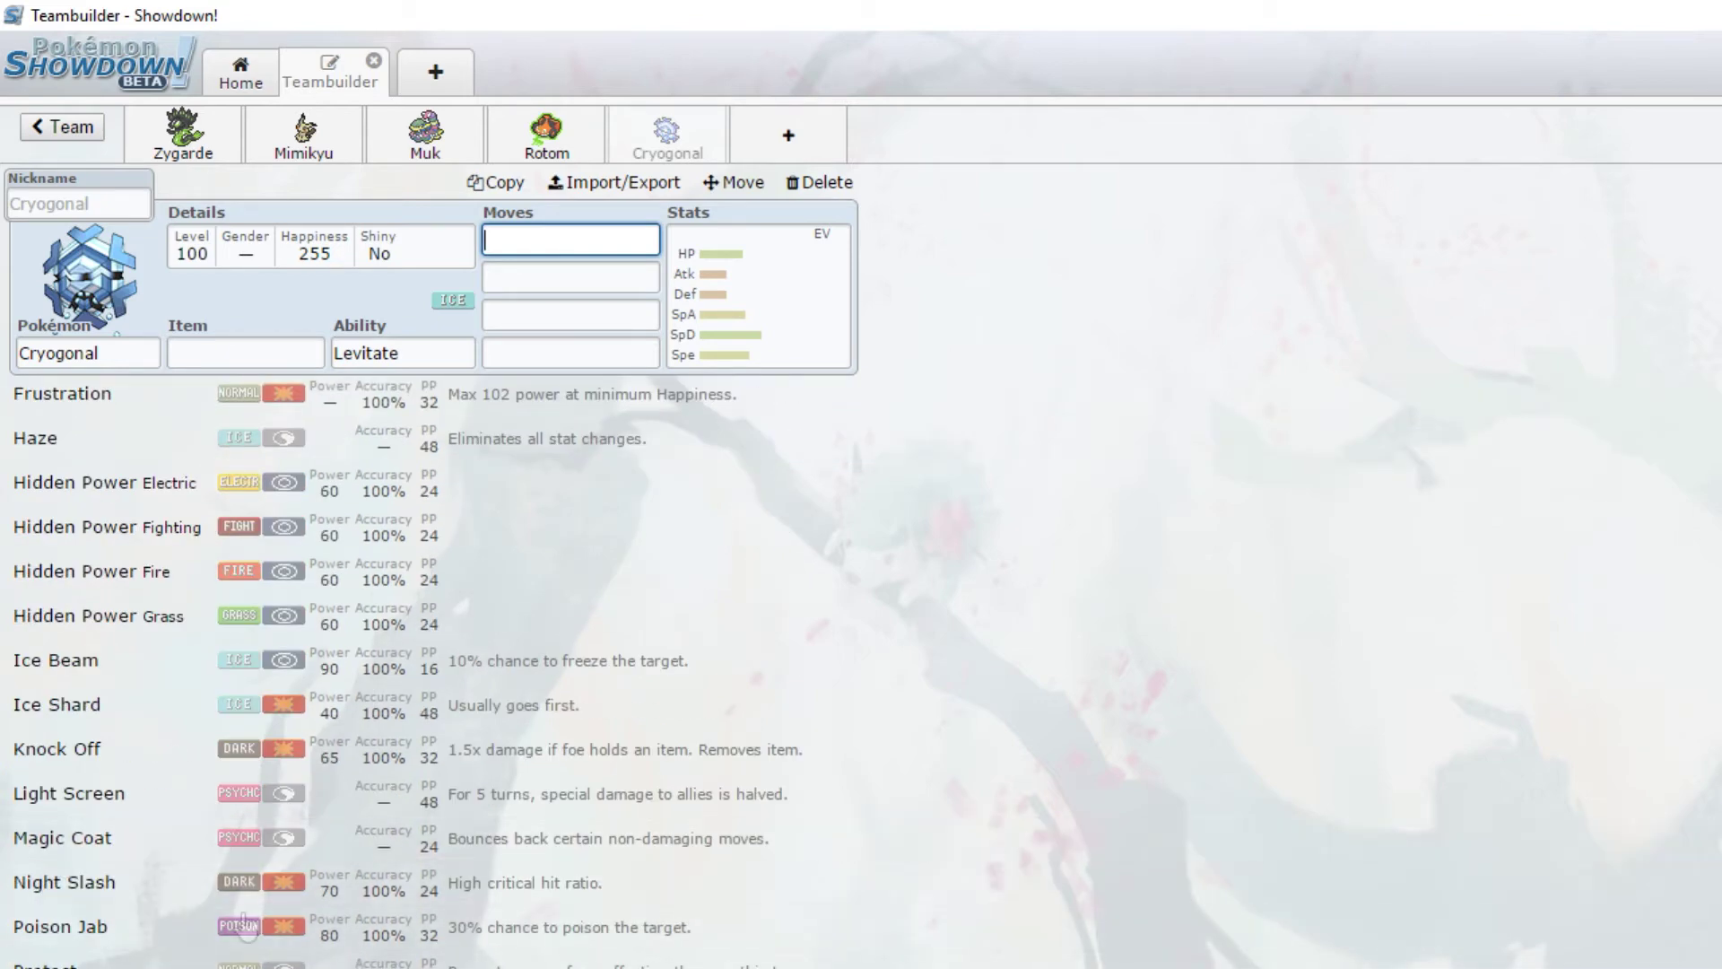
{"action": "scroll", "coordinate": [430, 673], "scroll_direction": "down", "scroll_amount": 3}
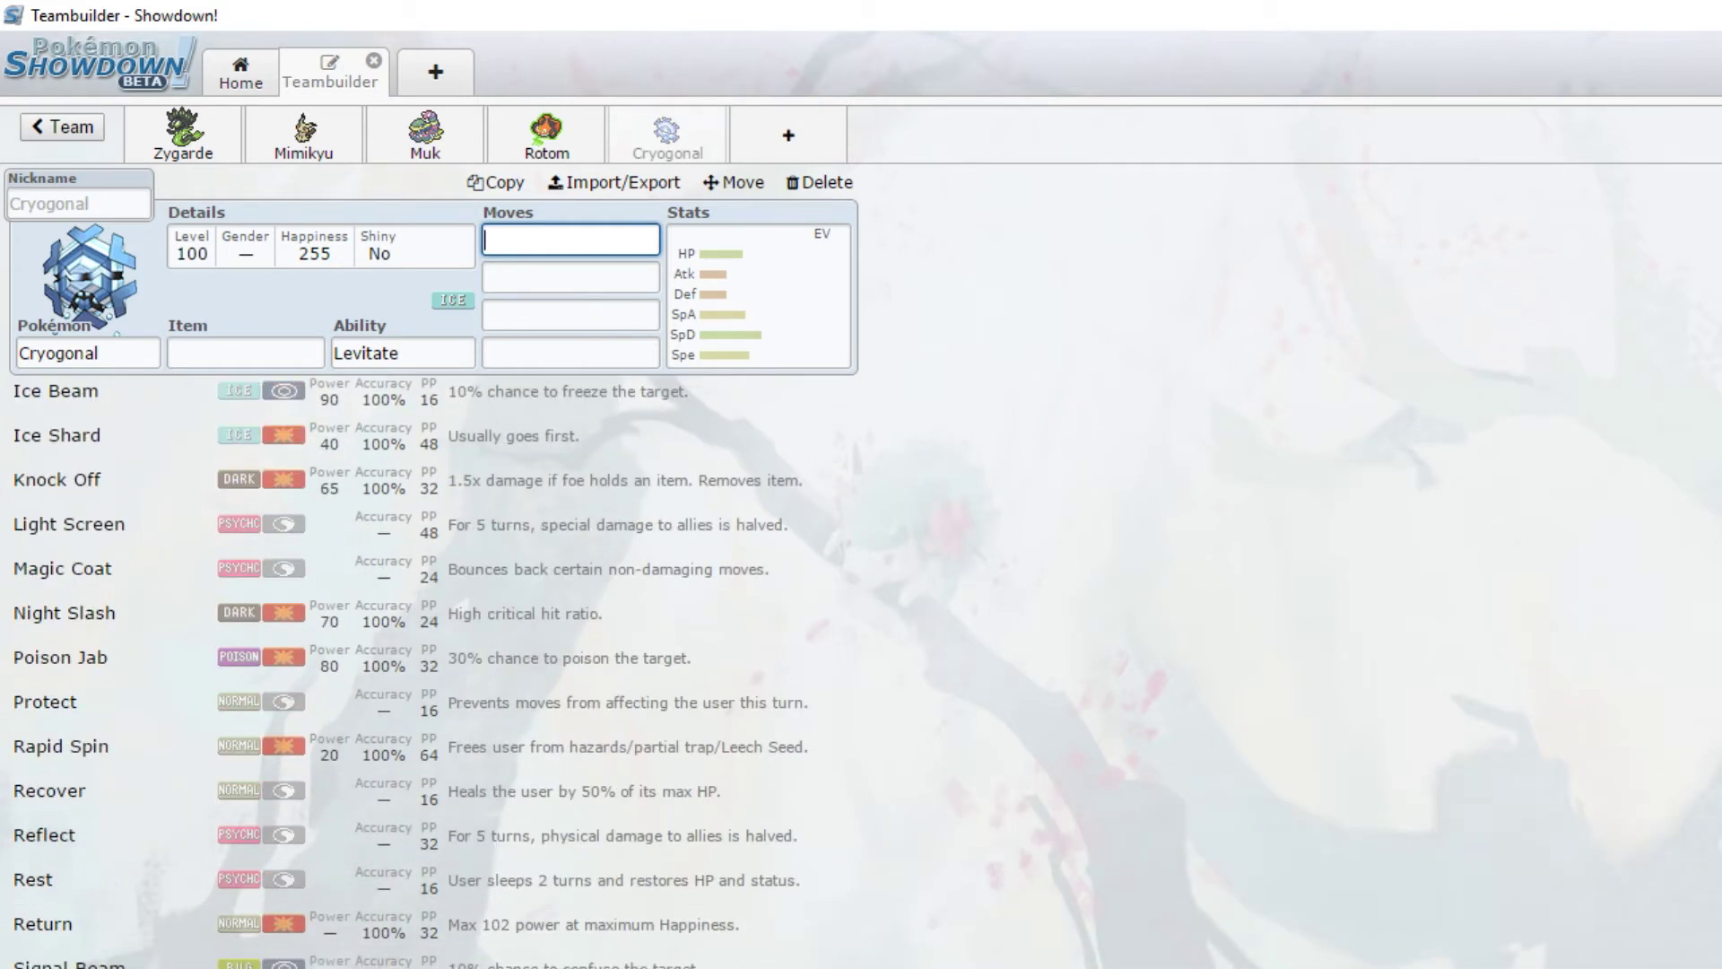
{"action": "scroll", "coordinate": [394, 861], "scroll_direction": "up", "scroll_amount": 10}
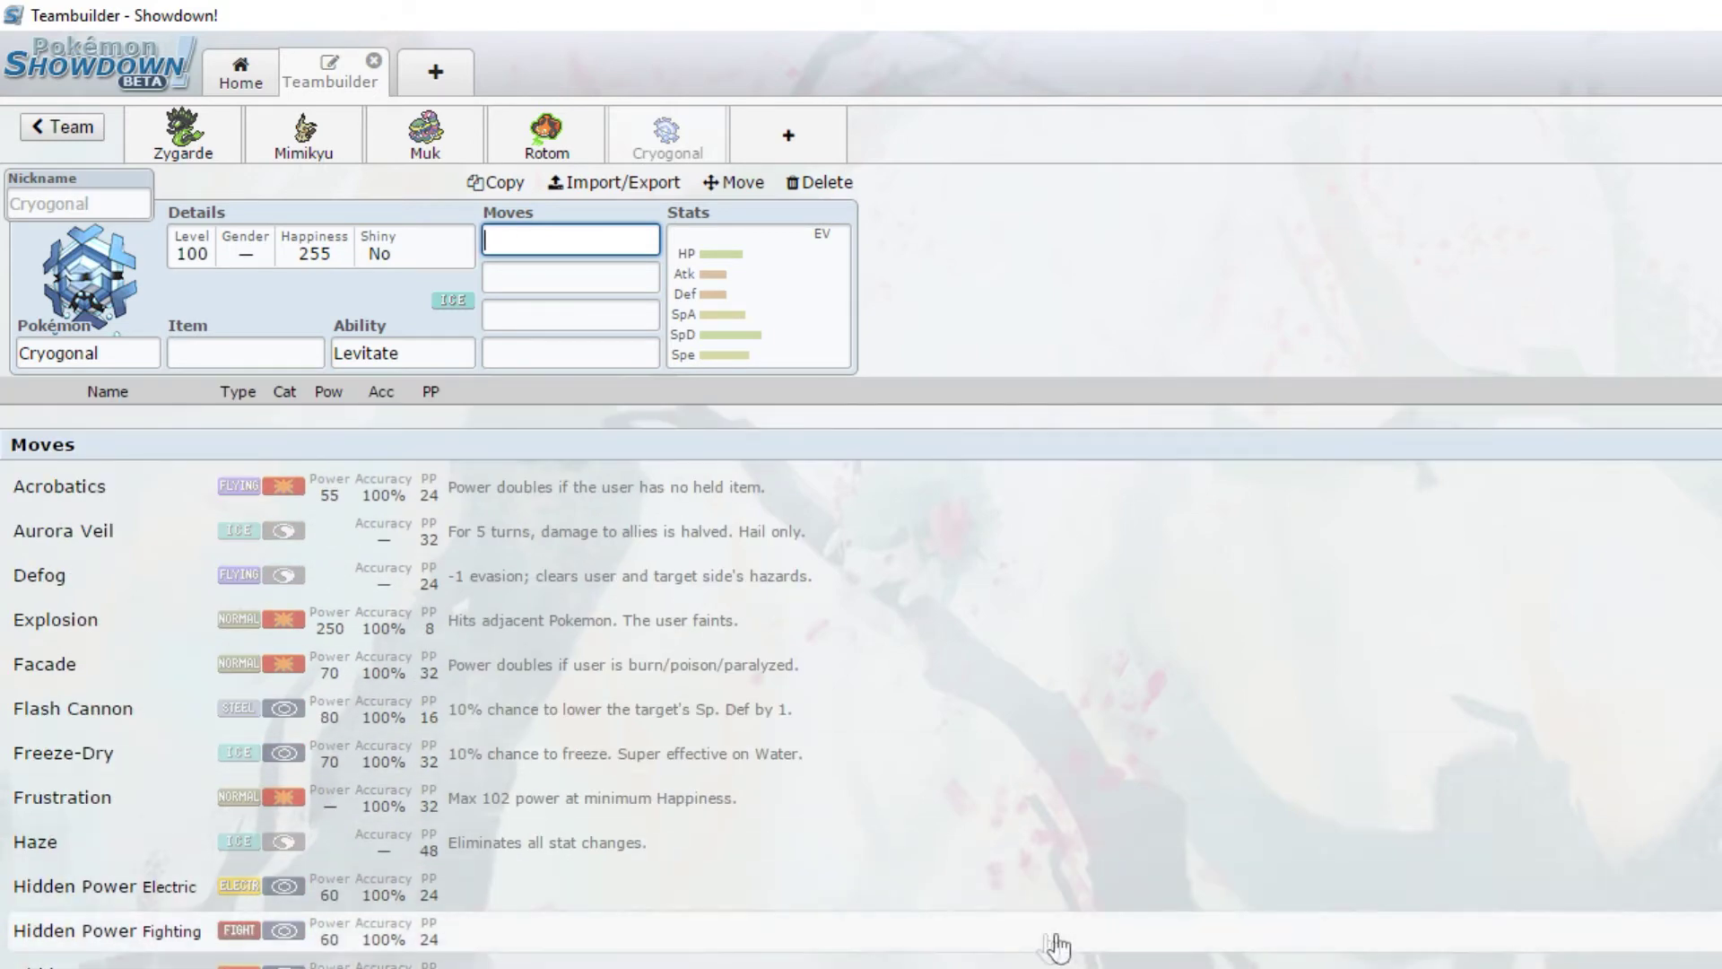
{"action": "left_click", "coordinate": [256, 352]}
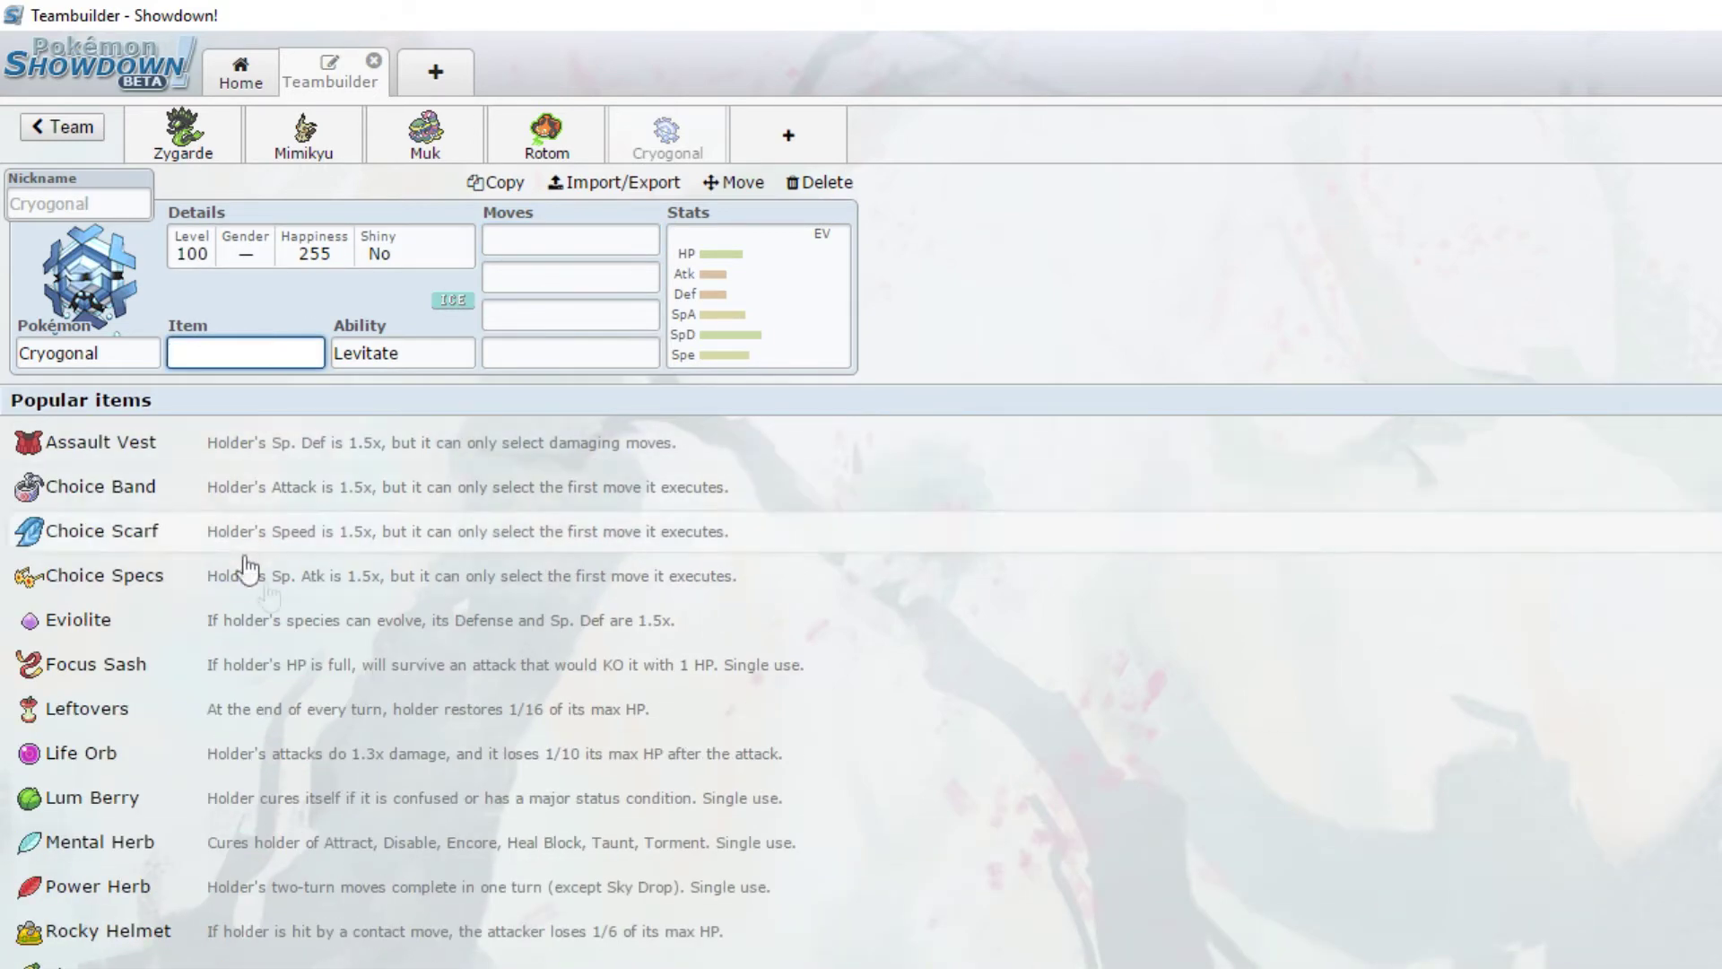
Step: Add Barbaracle as the sixth team member and review its base stats and ability choices
{"action": "left_click", "coordinate": [750, 153]}
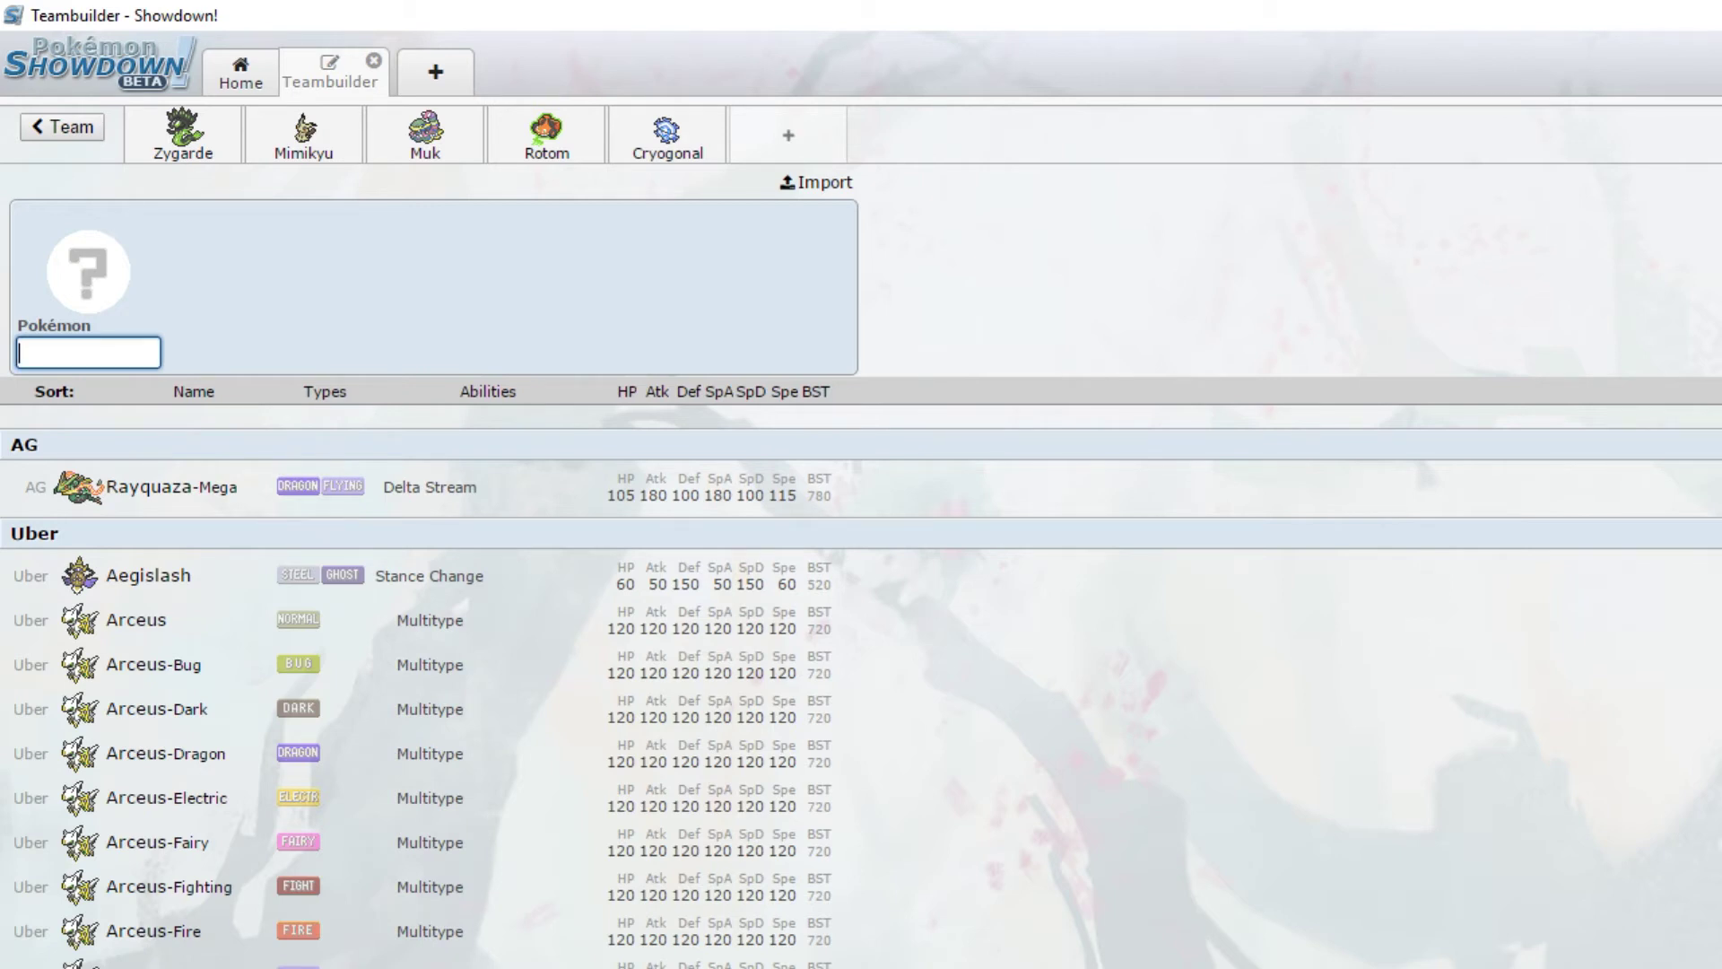
{"action": "type", "text": "bar"}
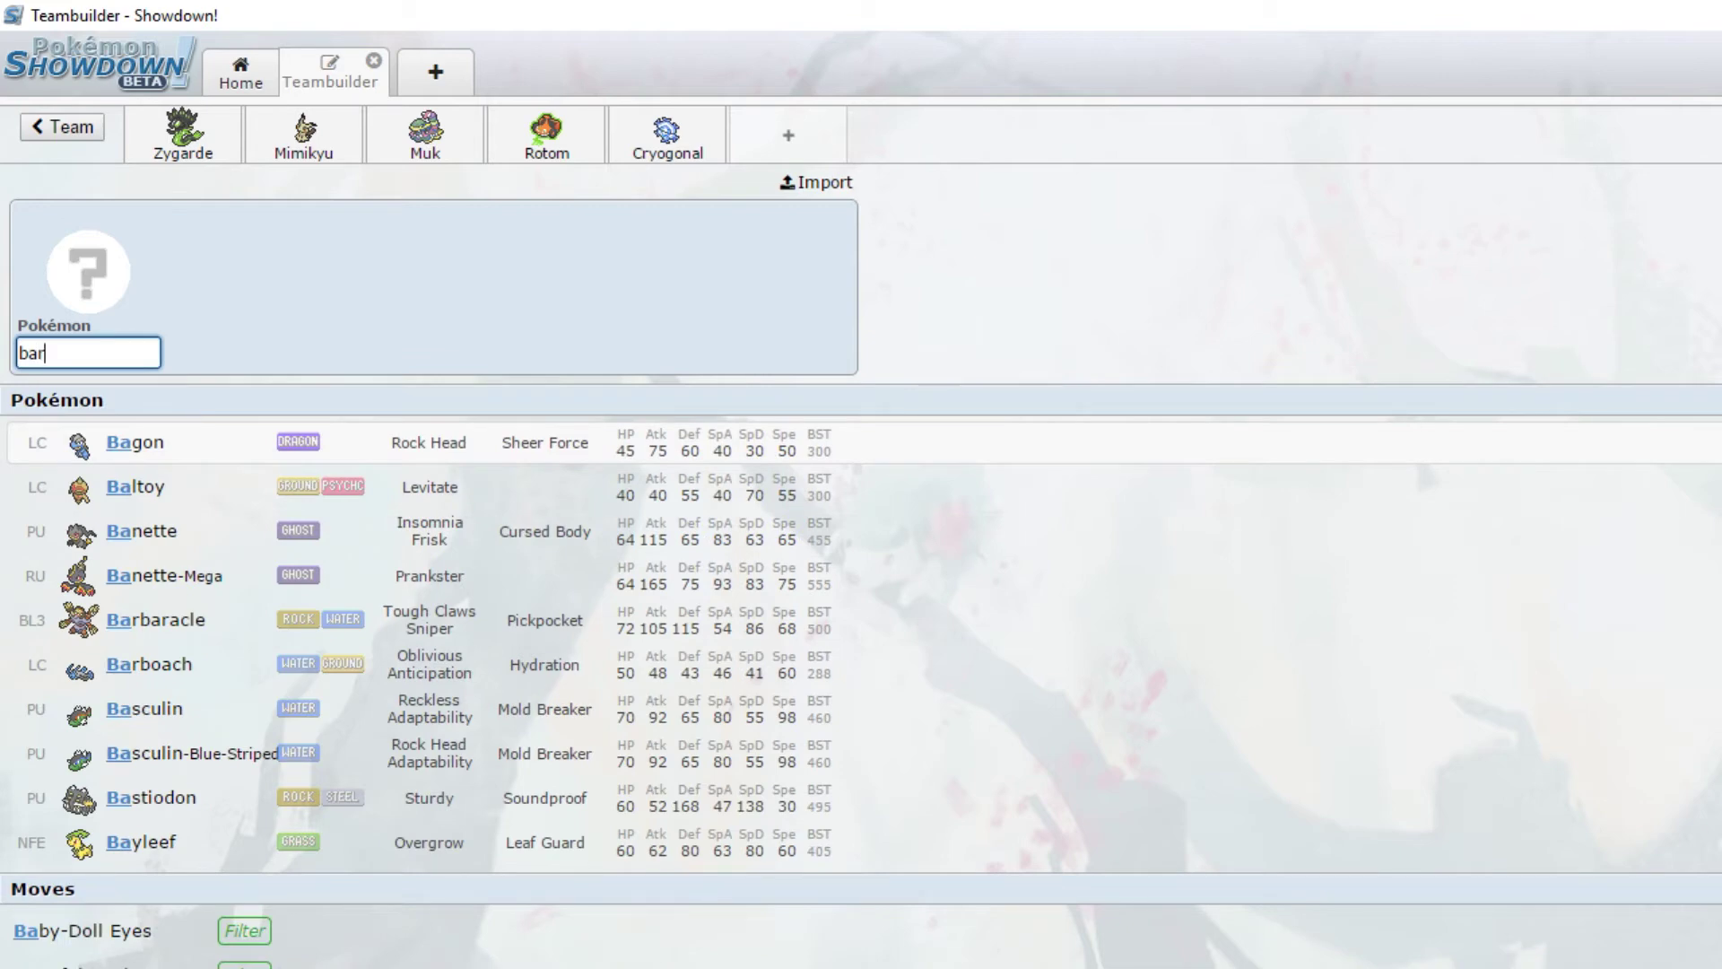
{"action": "type", "text": "b"}
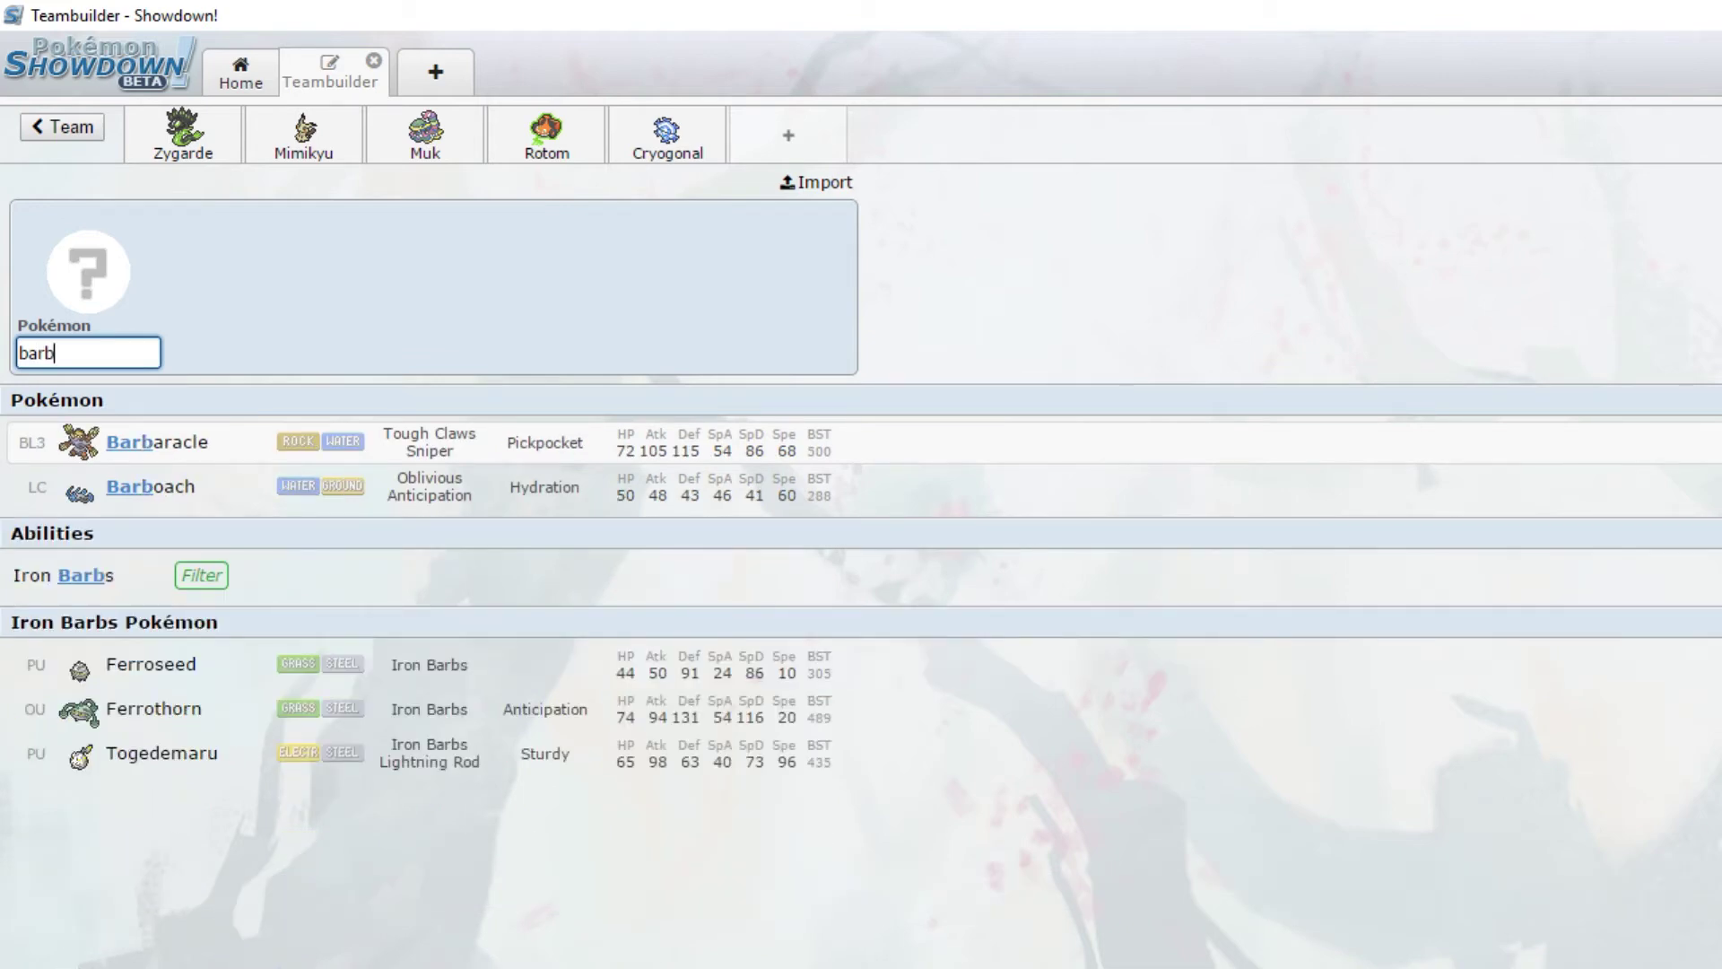
{"action": "left_click", "coordinate": [1077, 454]}
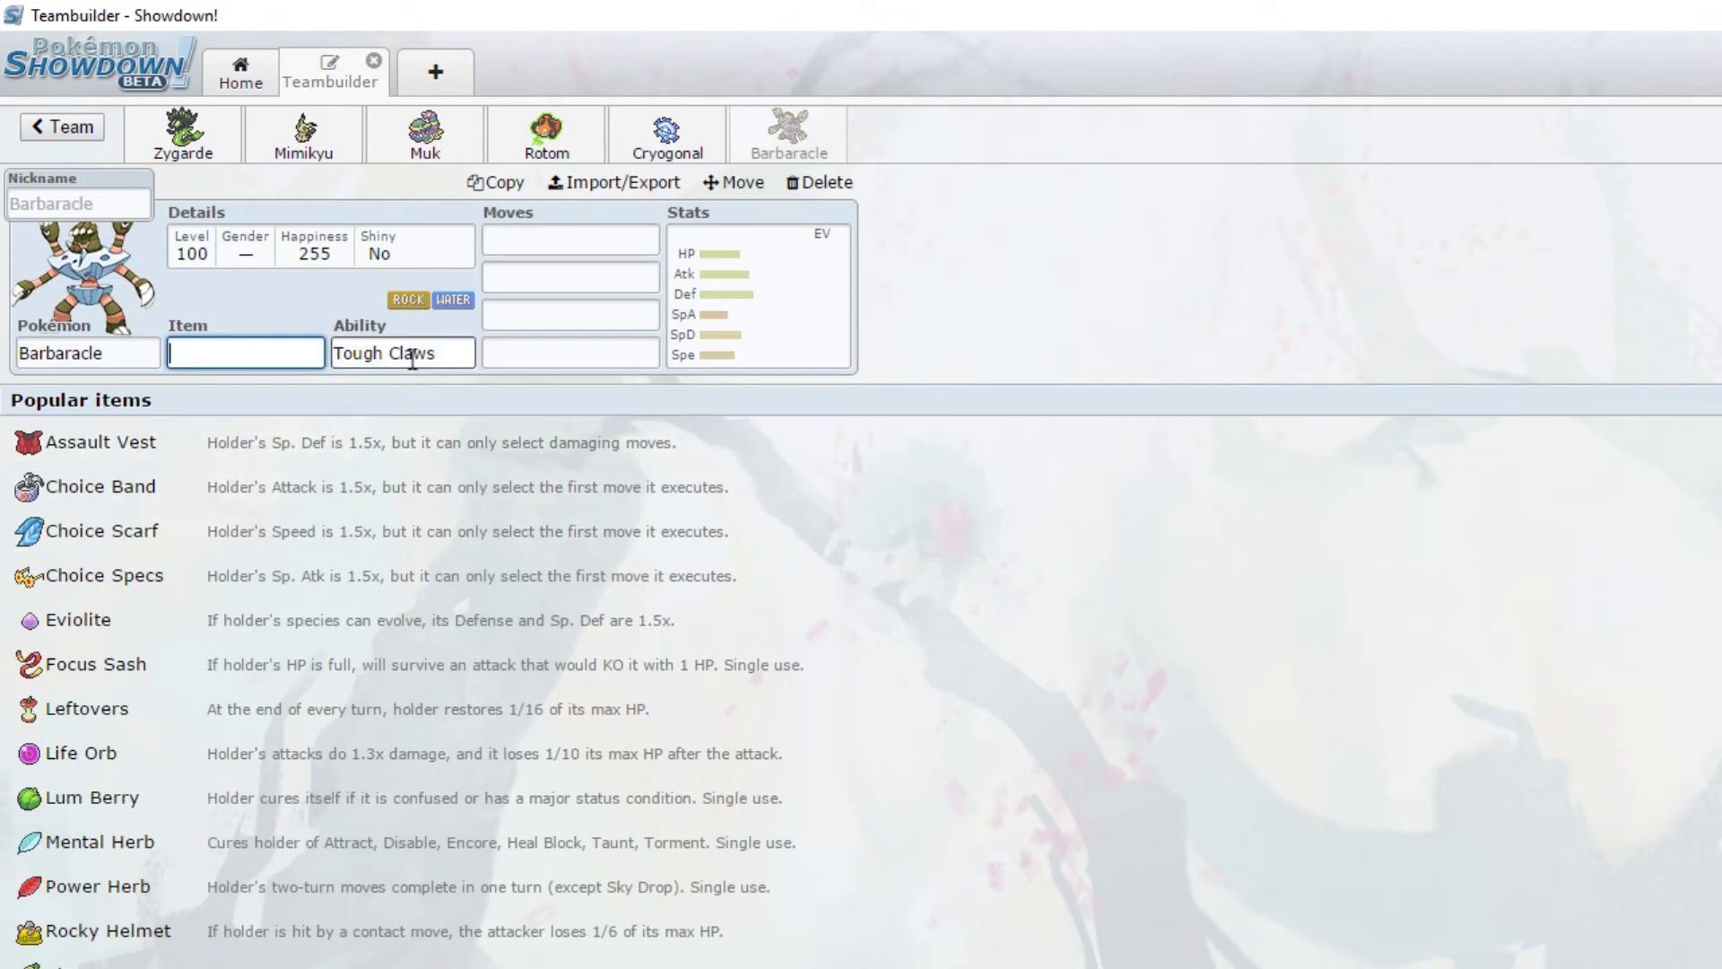
{"action": "left_click", "coordinate": [754, 308]}
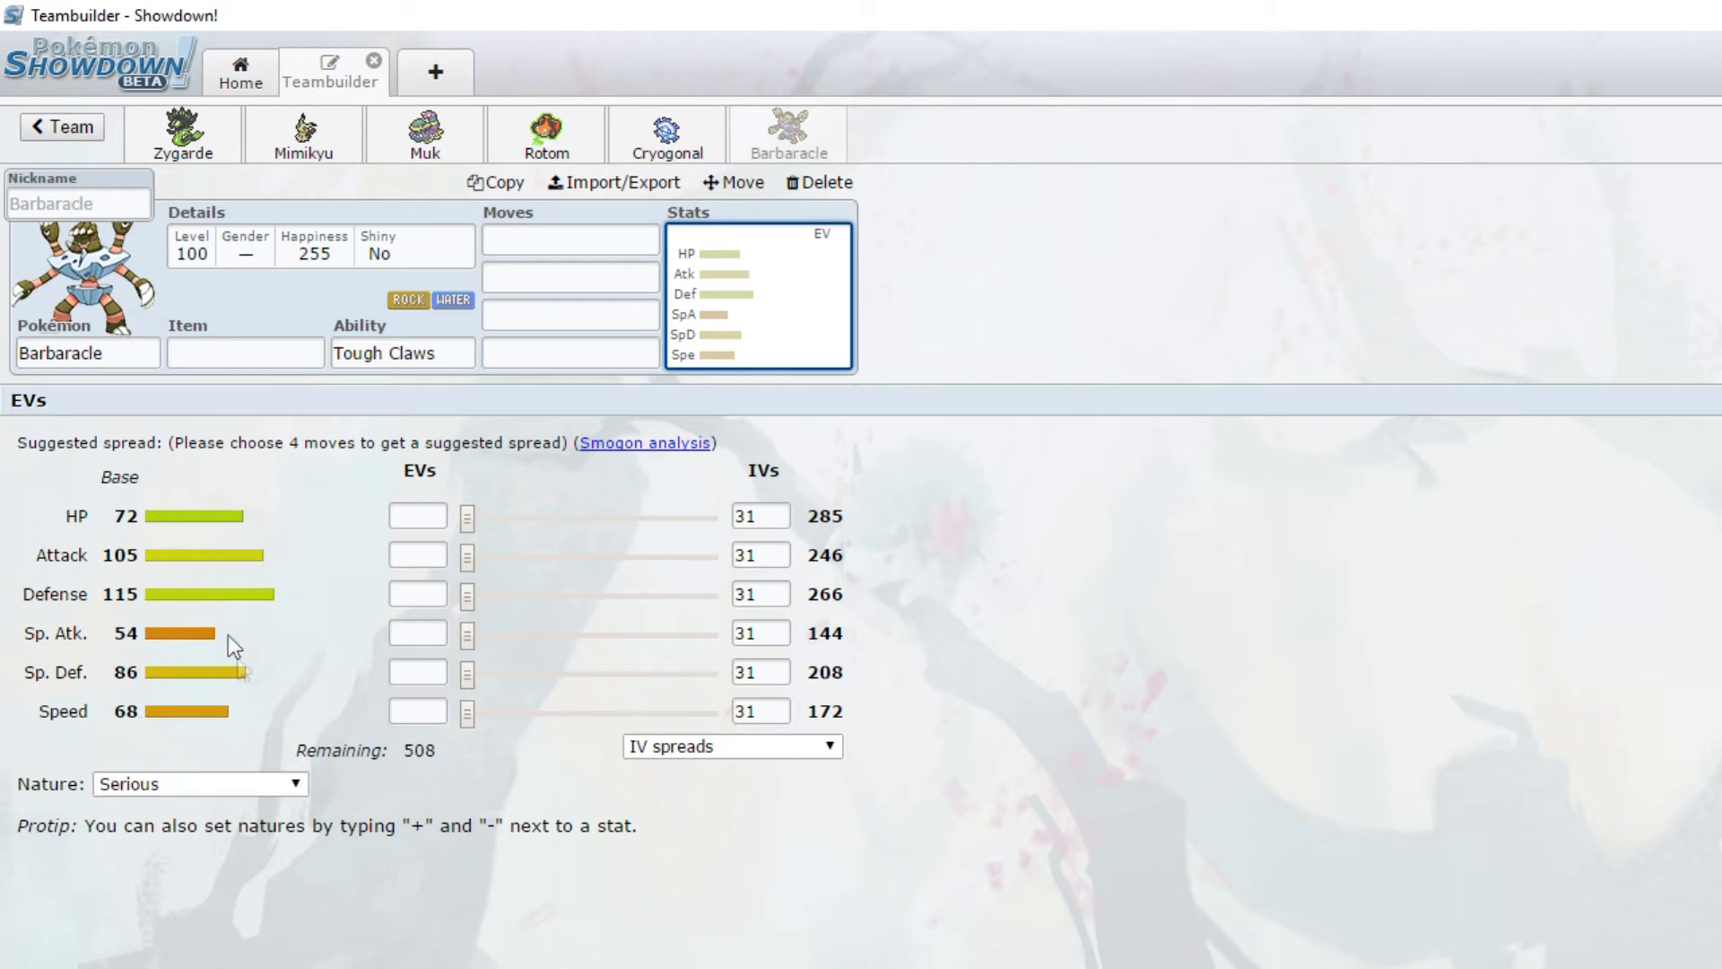
{"action": "left_click", "coordinate": [447, 351]}
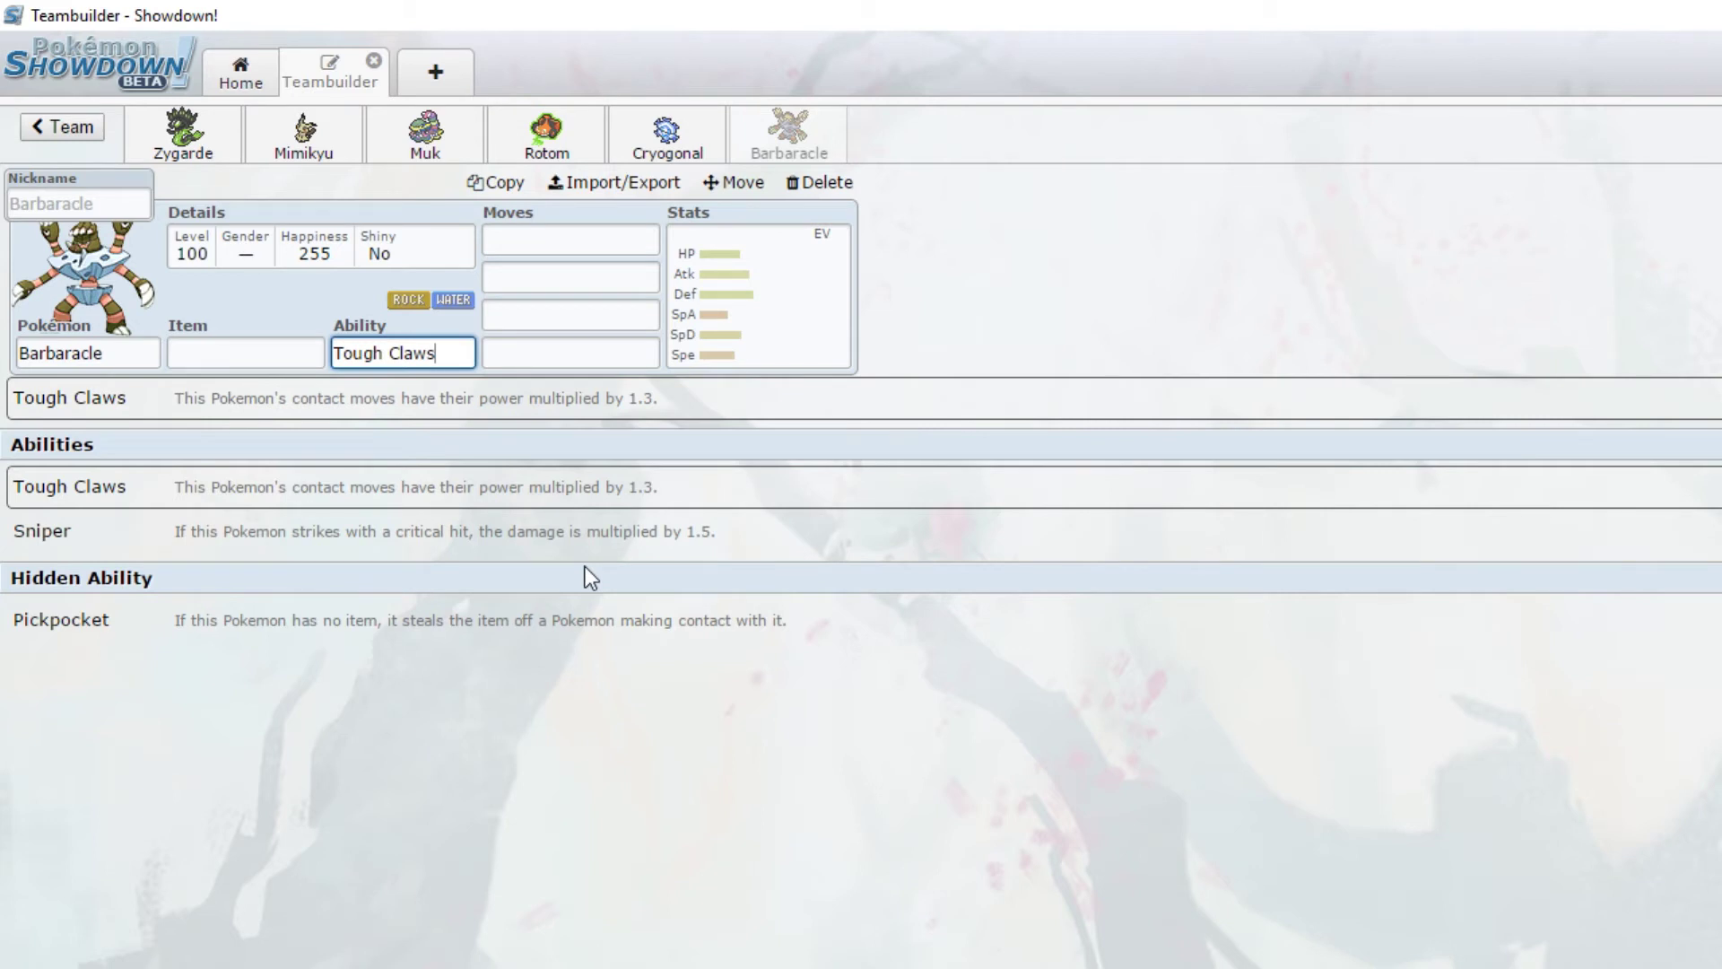
Step: Check Barbaracle's possible held items and set its first move to Stealth Rock
{"action": "left_click", "coordinate": [272, 357]}
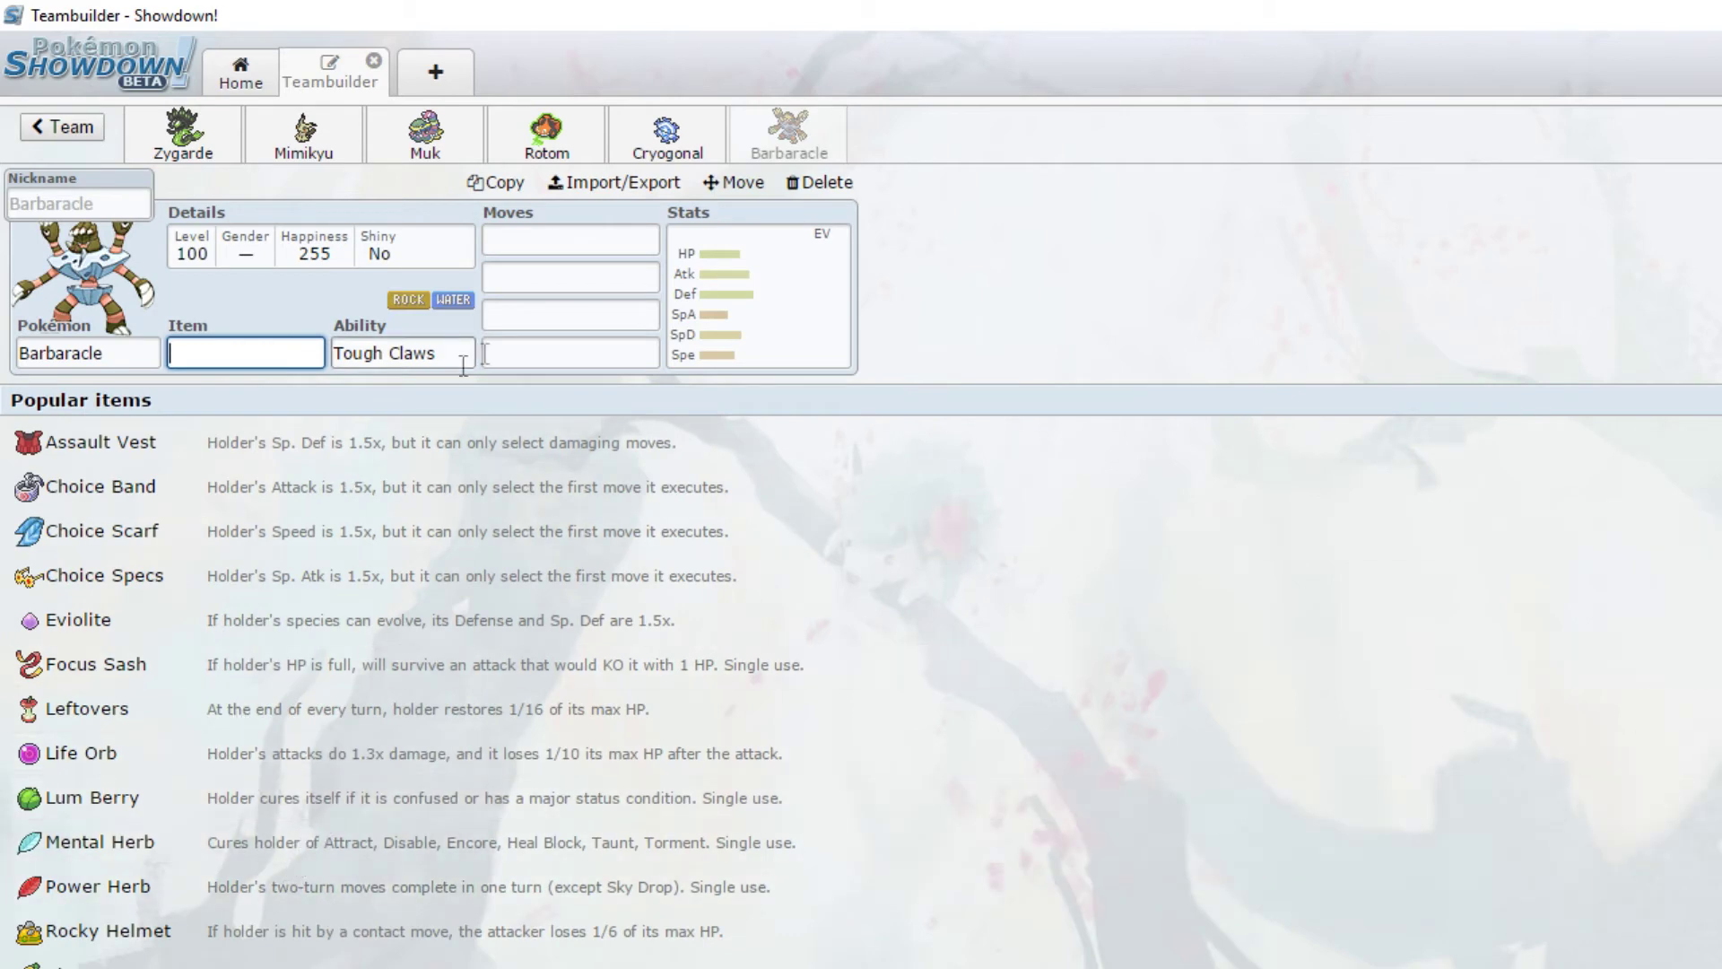
{"action": "left_click", "coordinate": [589, 242]}
{"action": "type", "text": "s"}
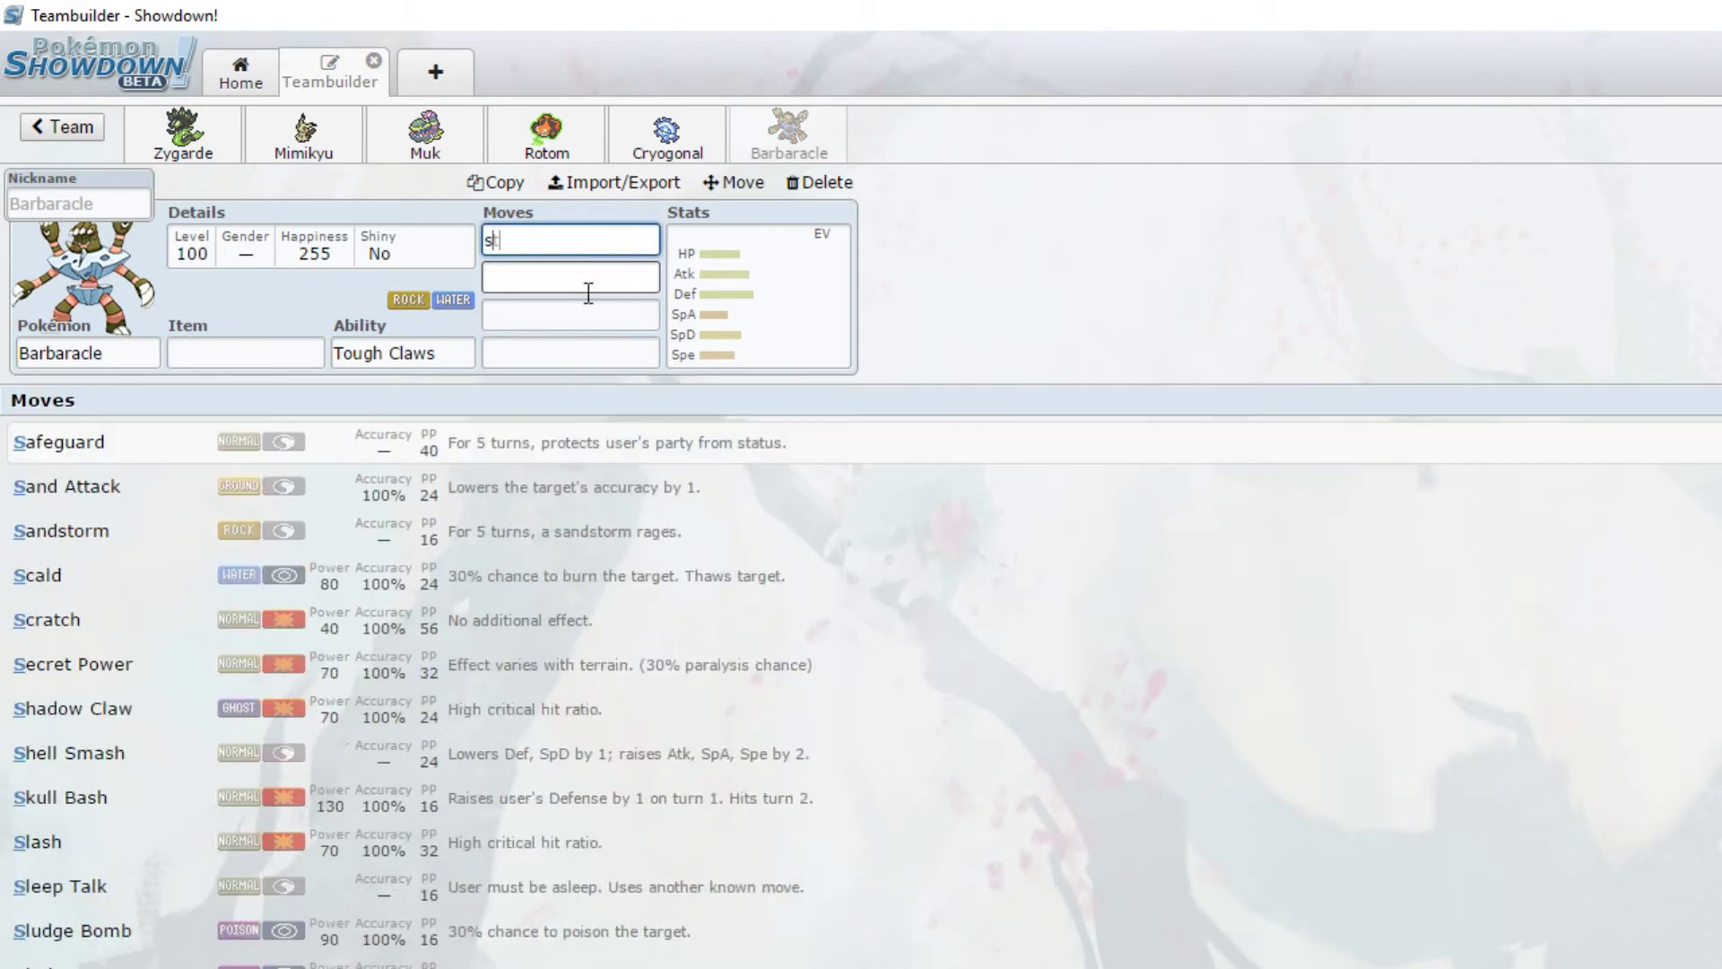
{"action": "type", "text": "teal"}
{"action": "key", "text": "Return"}
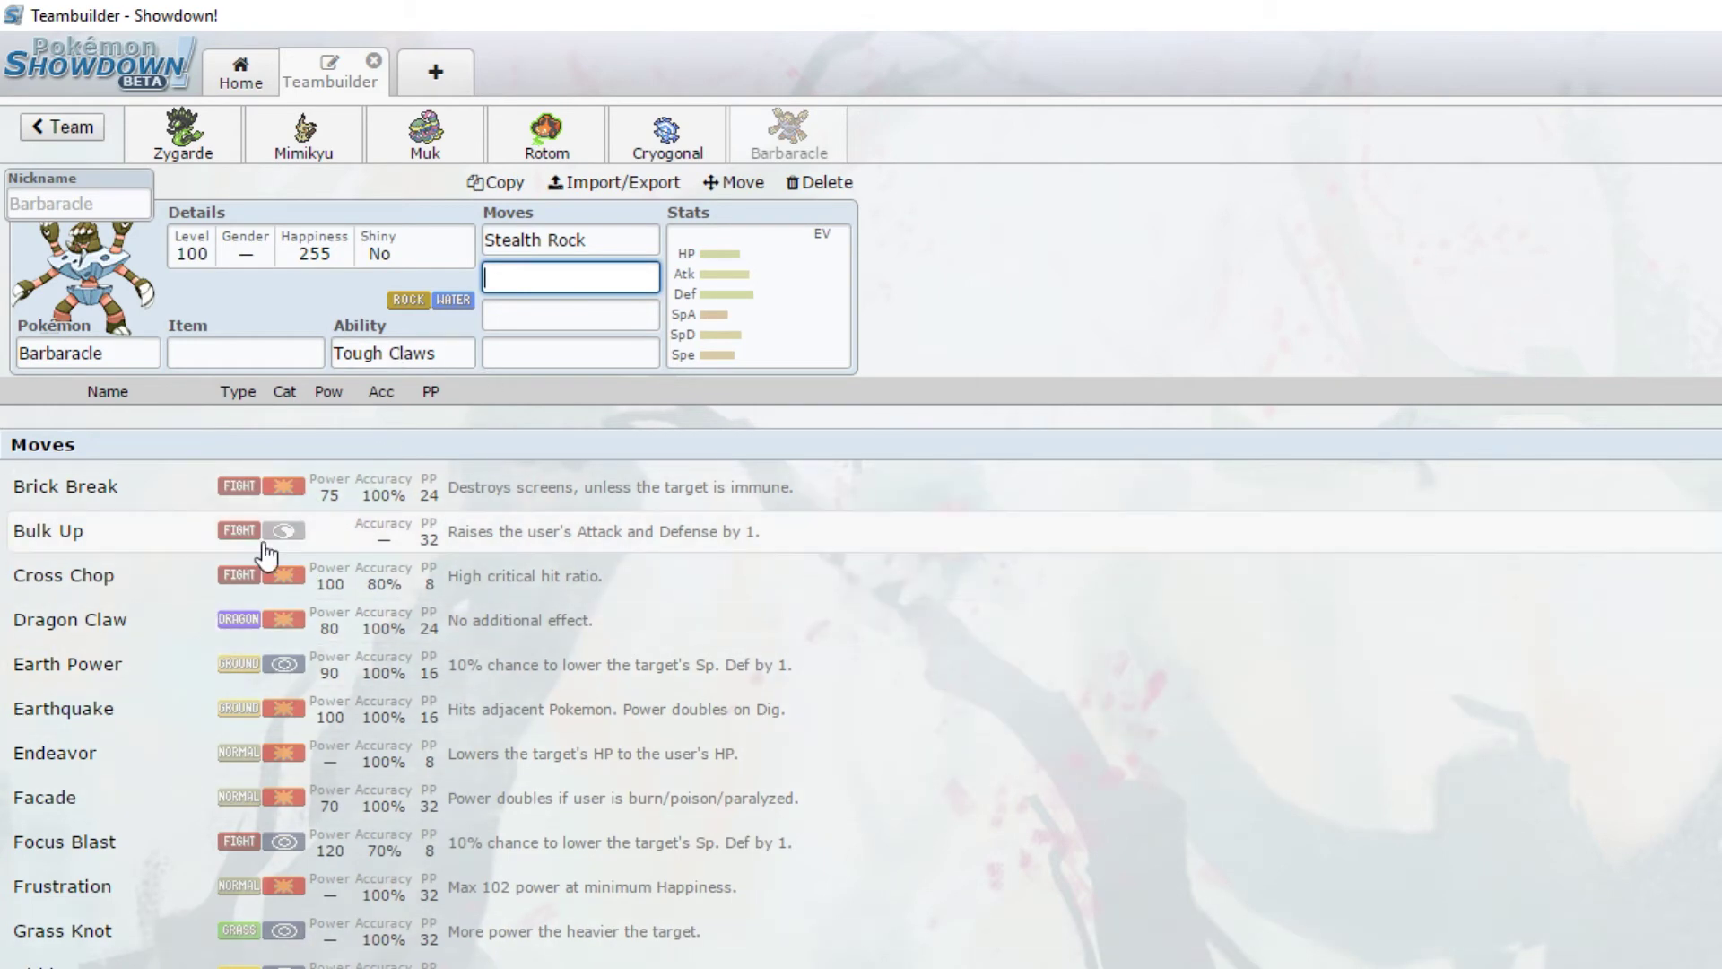
Step: Review Barbaracle's available moves and items, and set its second move to Liquidation
{"action": "scroll", "coordinate": [336, 690], "scroll_direction": "down", "scroll_amount": 10}
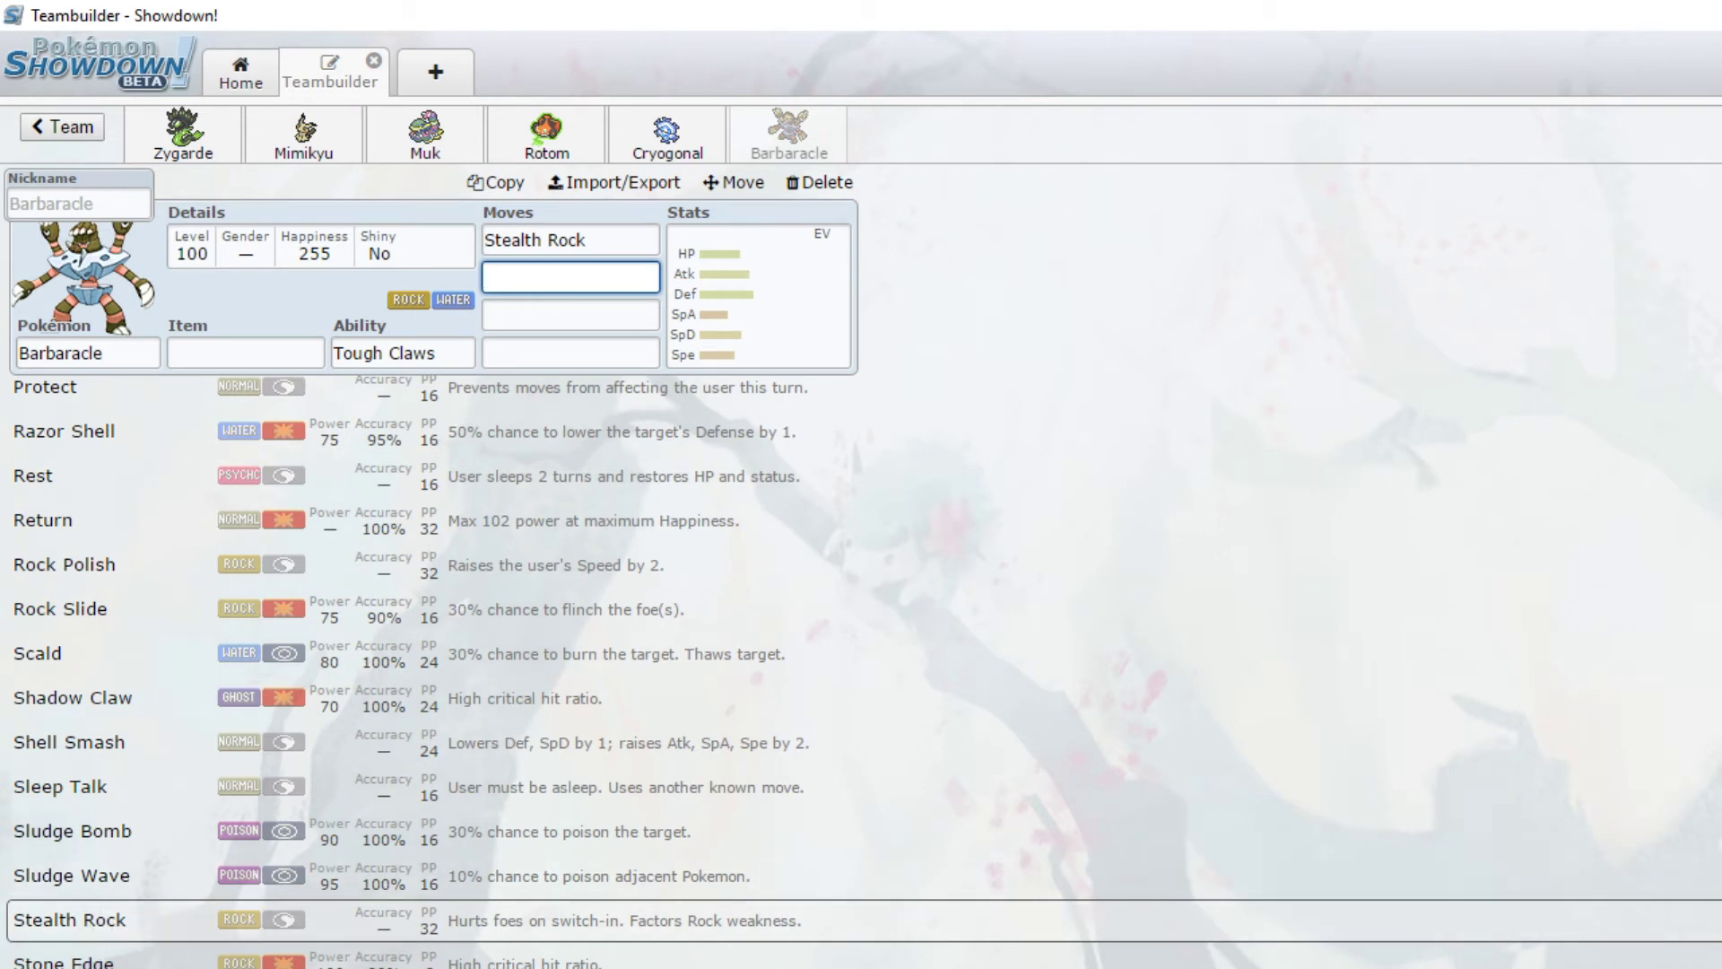
{"action": "left_click", "coordinate": [312, 348]}
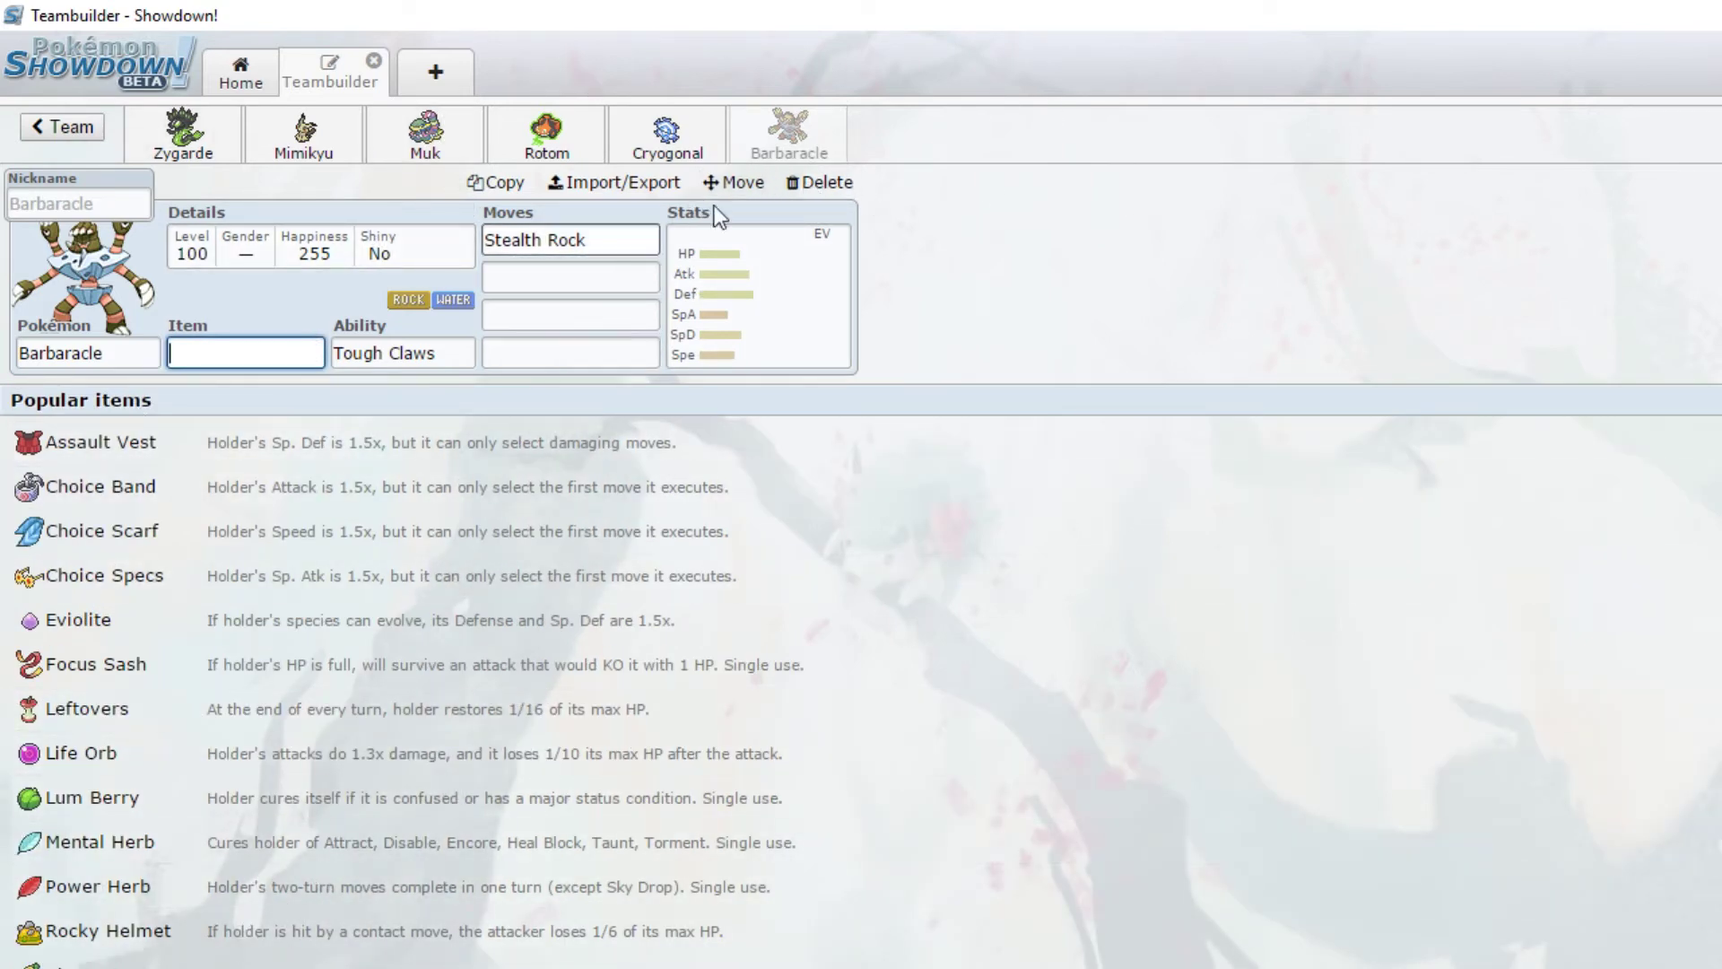
{"action": "left_click", "coordinate": [630, 283]}
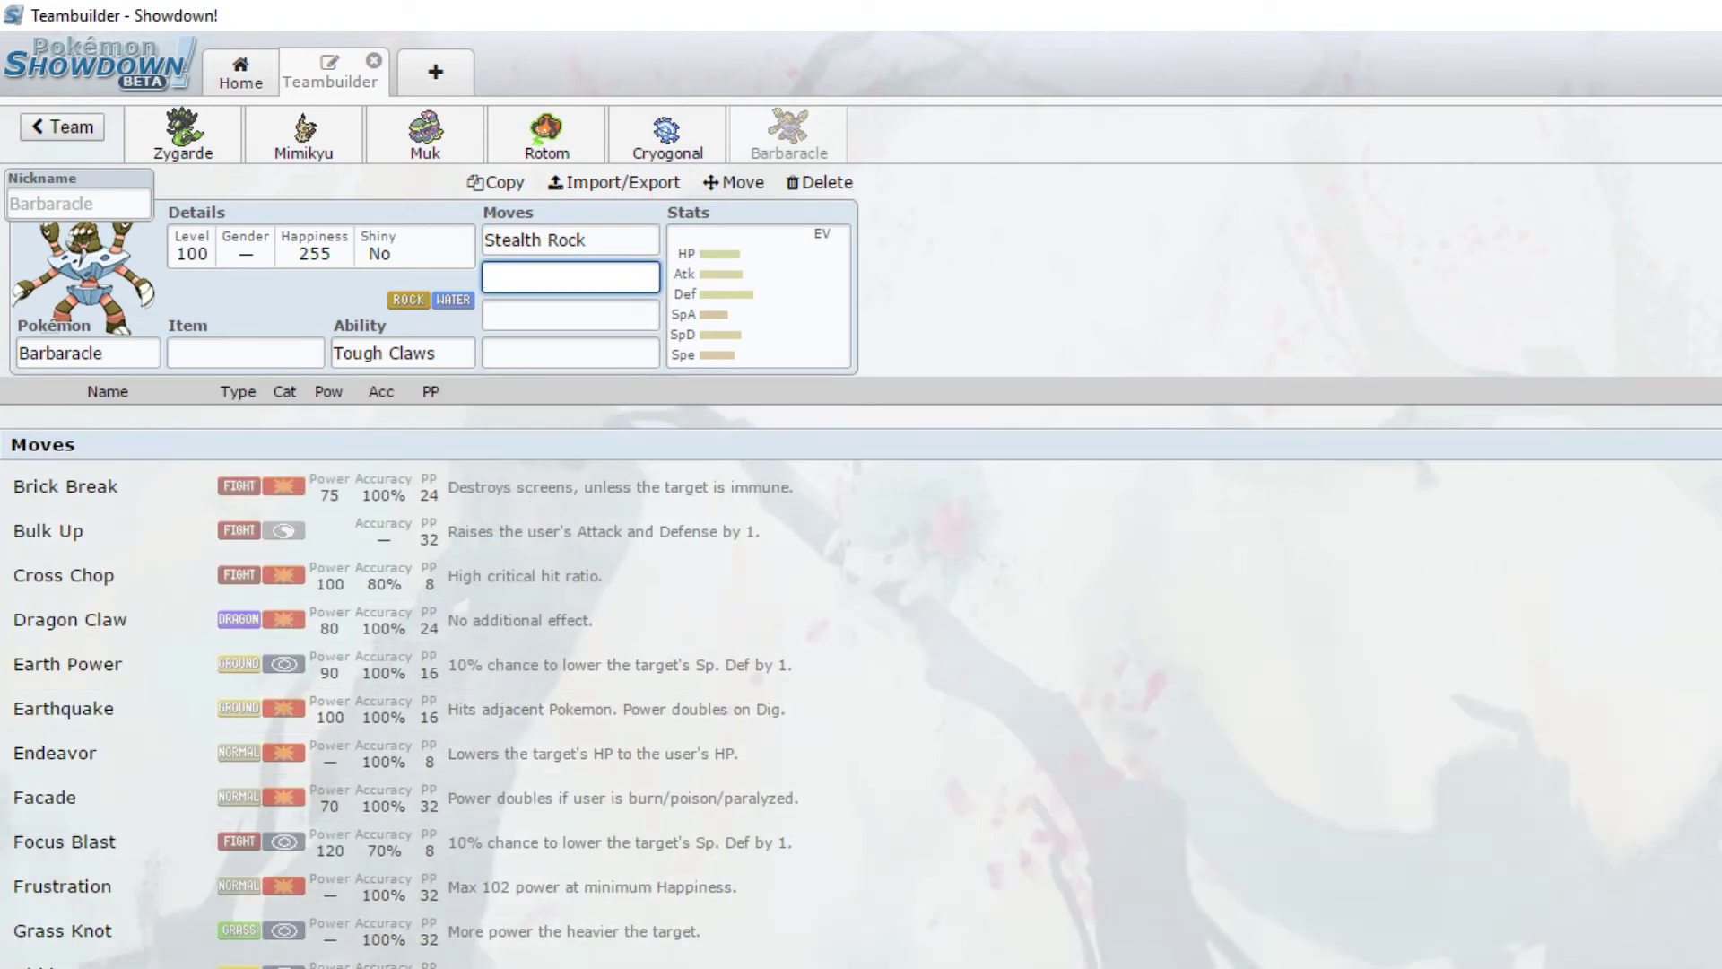
{"action": "type", "text": "Liquidation"}
{"action": "key", "text": "Return"}
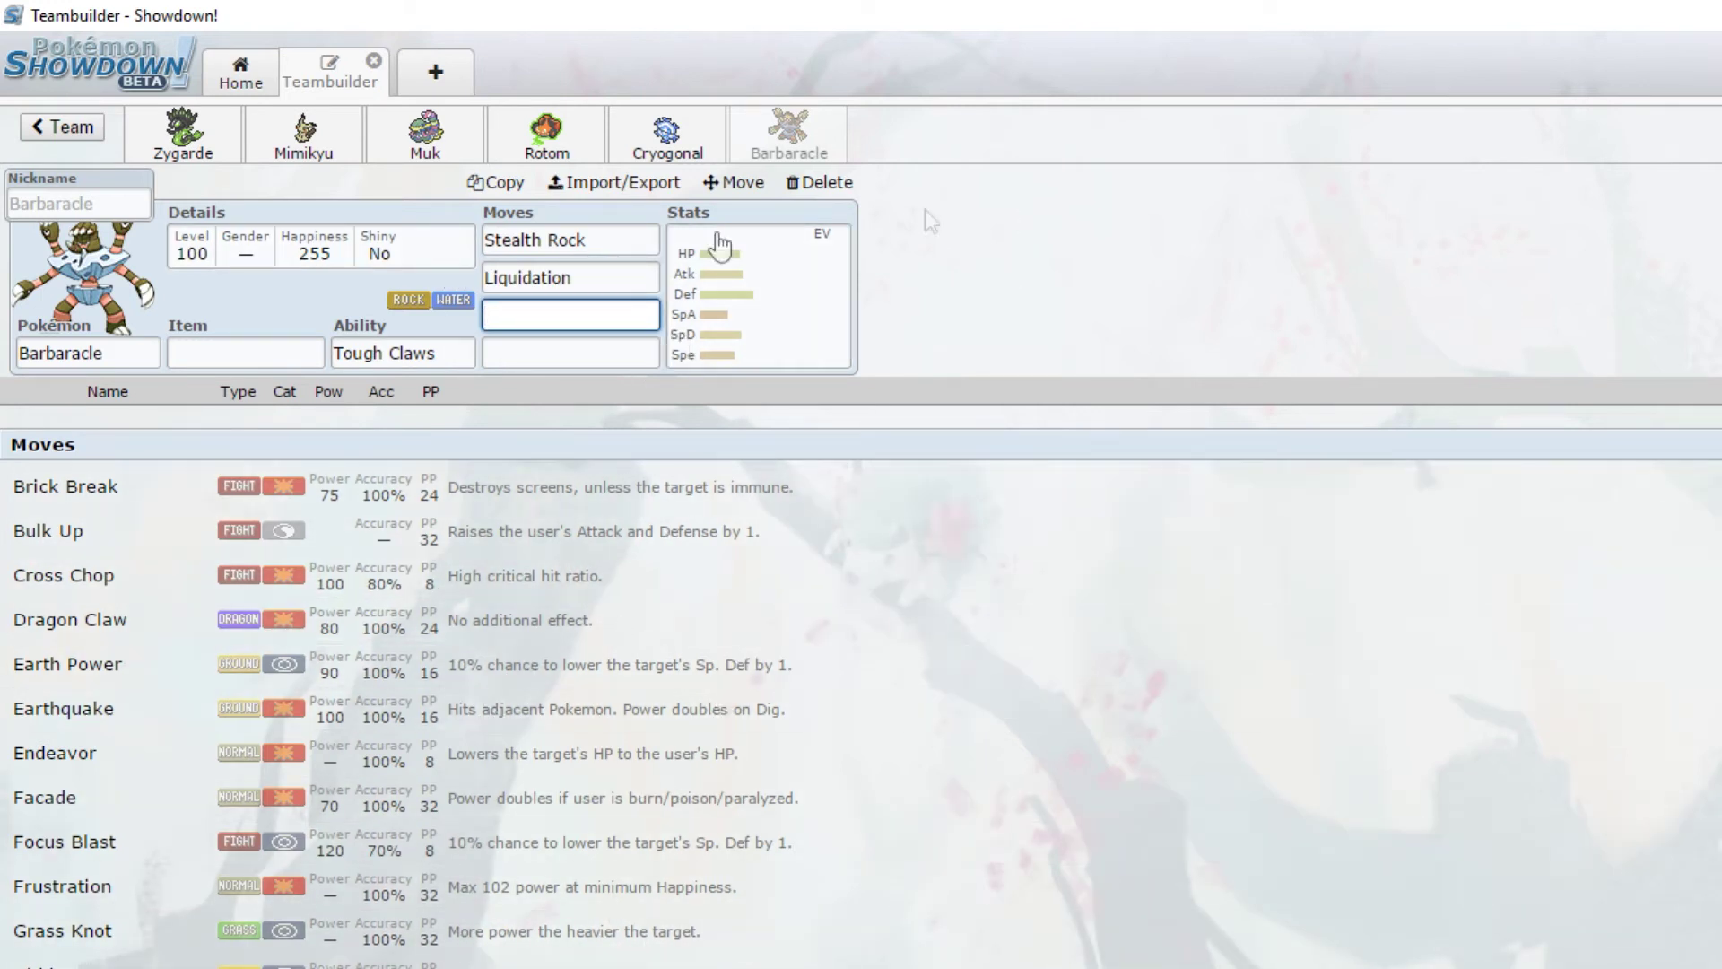
Step: Fill Barbaracle's remaining two move slots with Sleep Talk and Shell Smash
{"action": "scroll", "coordinate": [550, 895], "scroll_direction": "down", "scroll_amount": 10}
{"action": "scroll", "coordinate": [287, 894], "scroll_direction": "down", "scroll_amount": 5}
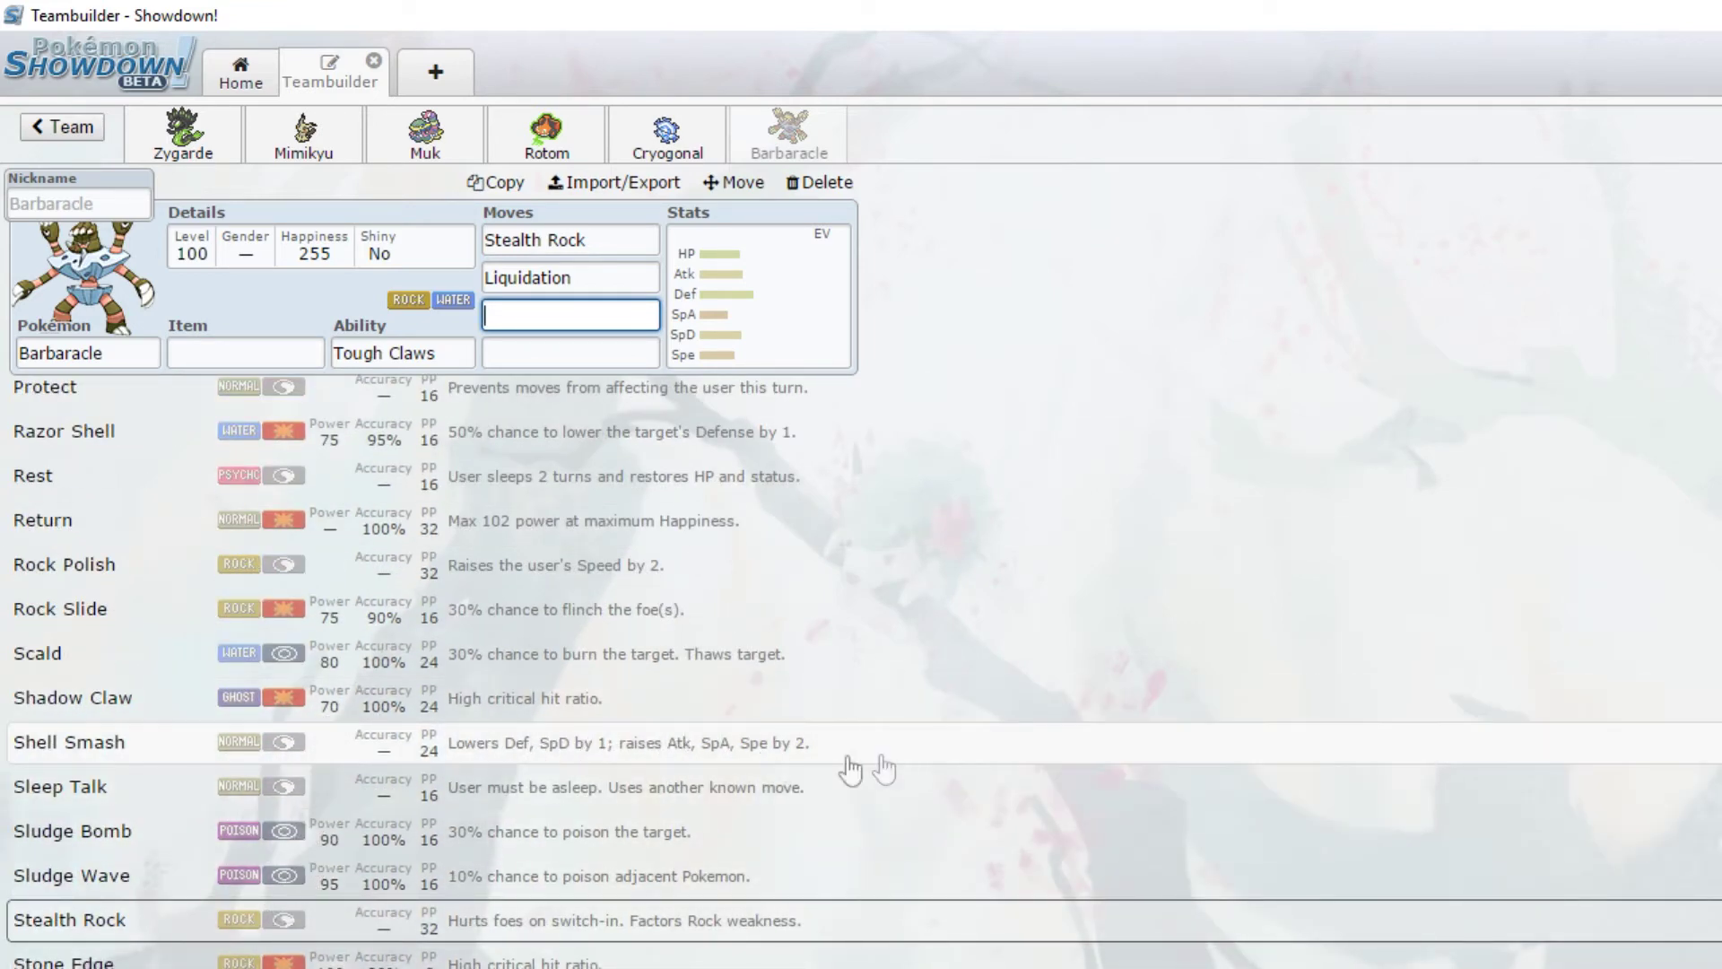
{"action": "left_click", "coordinate": [835, 787]}
{"action": "left_click", "coordinate": [814, 744]}
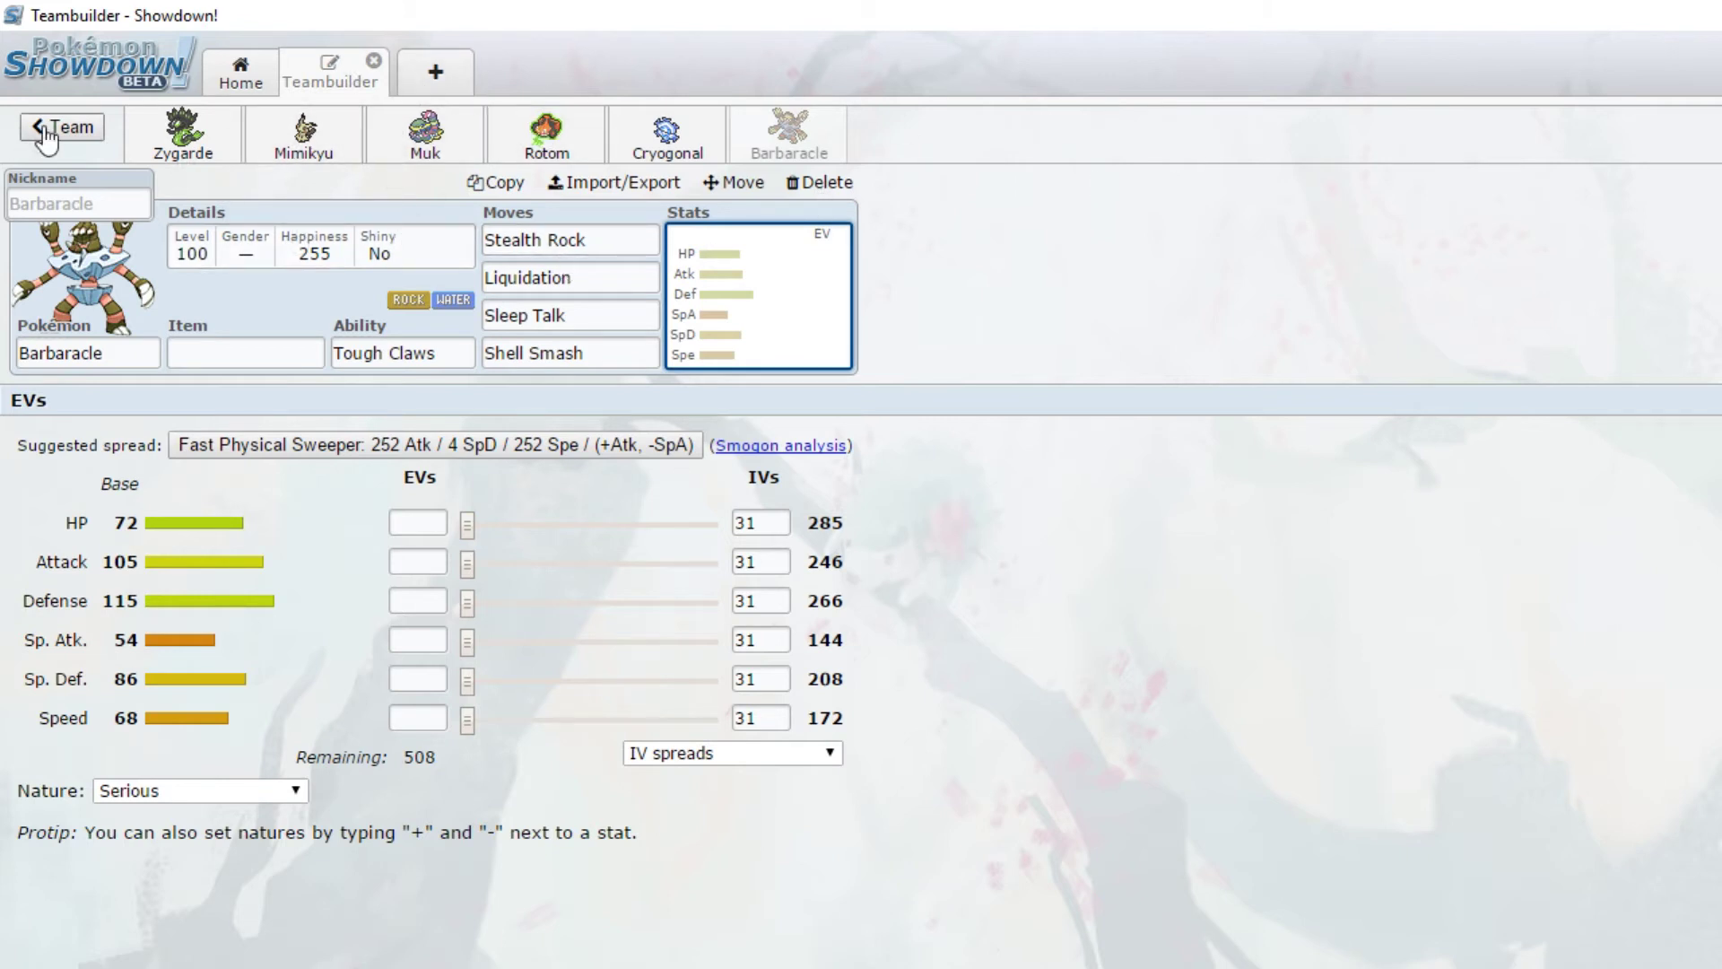
Step: Leave the current team and create a new one in the Gen 7 Anything Goes format
{"action": "left_click", "coordinate": [890, 127]}
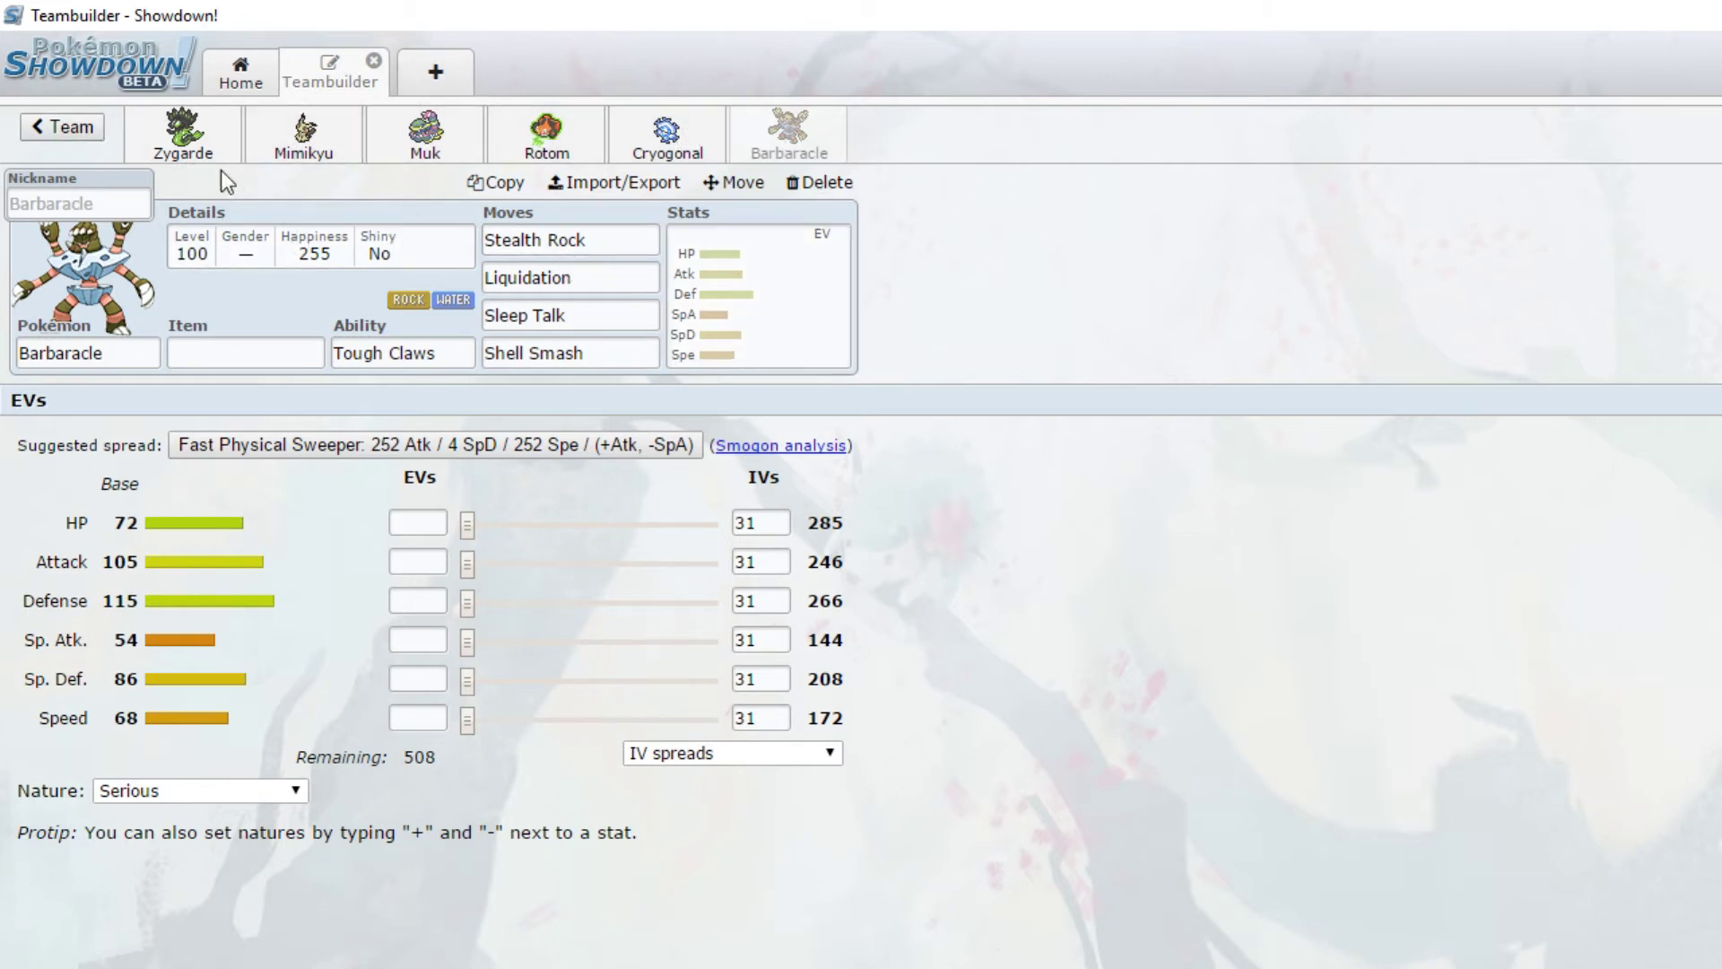
{"action": "left_click", "coordinate": [63, 126]}
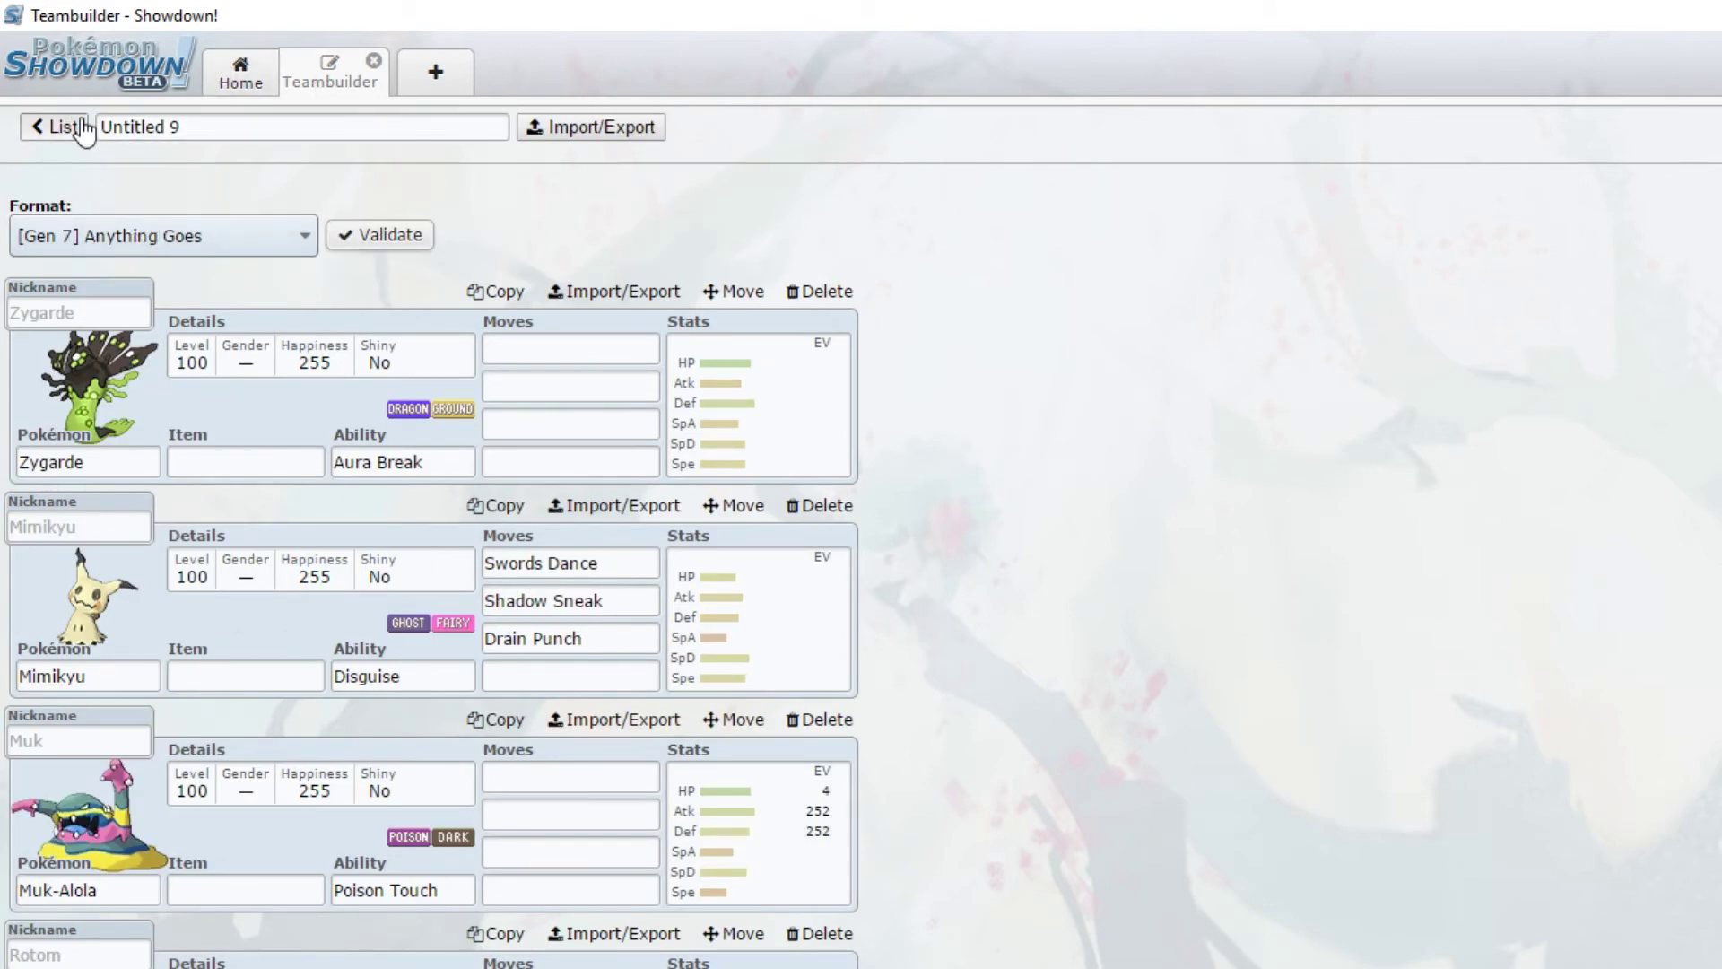
{"action": "left_click", "coordinate": [55, 128]}
{"action": "left_click", "coordinate": [341, 376]}
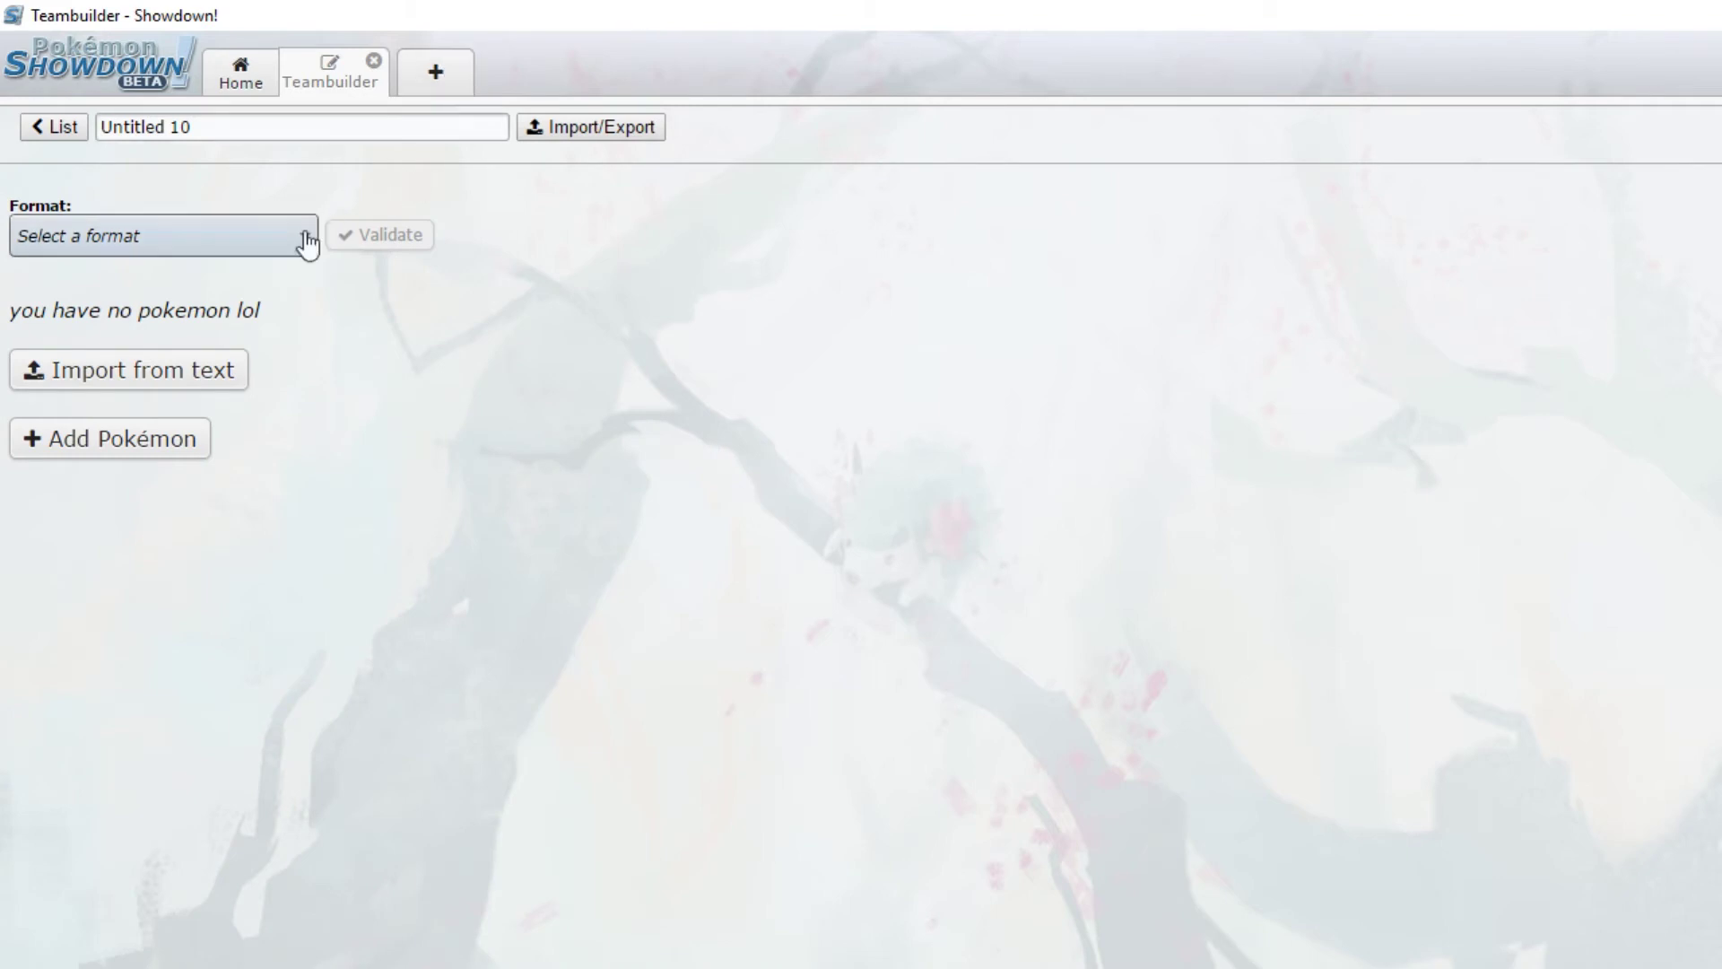
{"action": "left_click", "coordinate": [229, 246]}
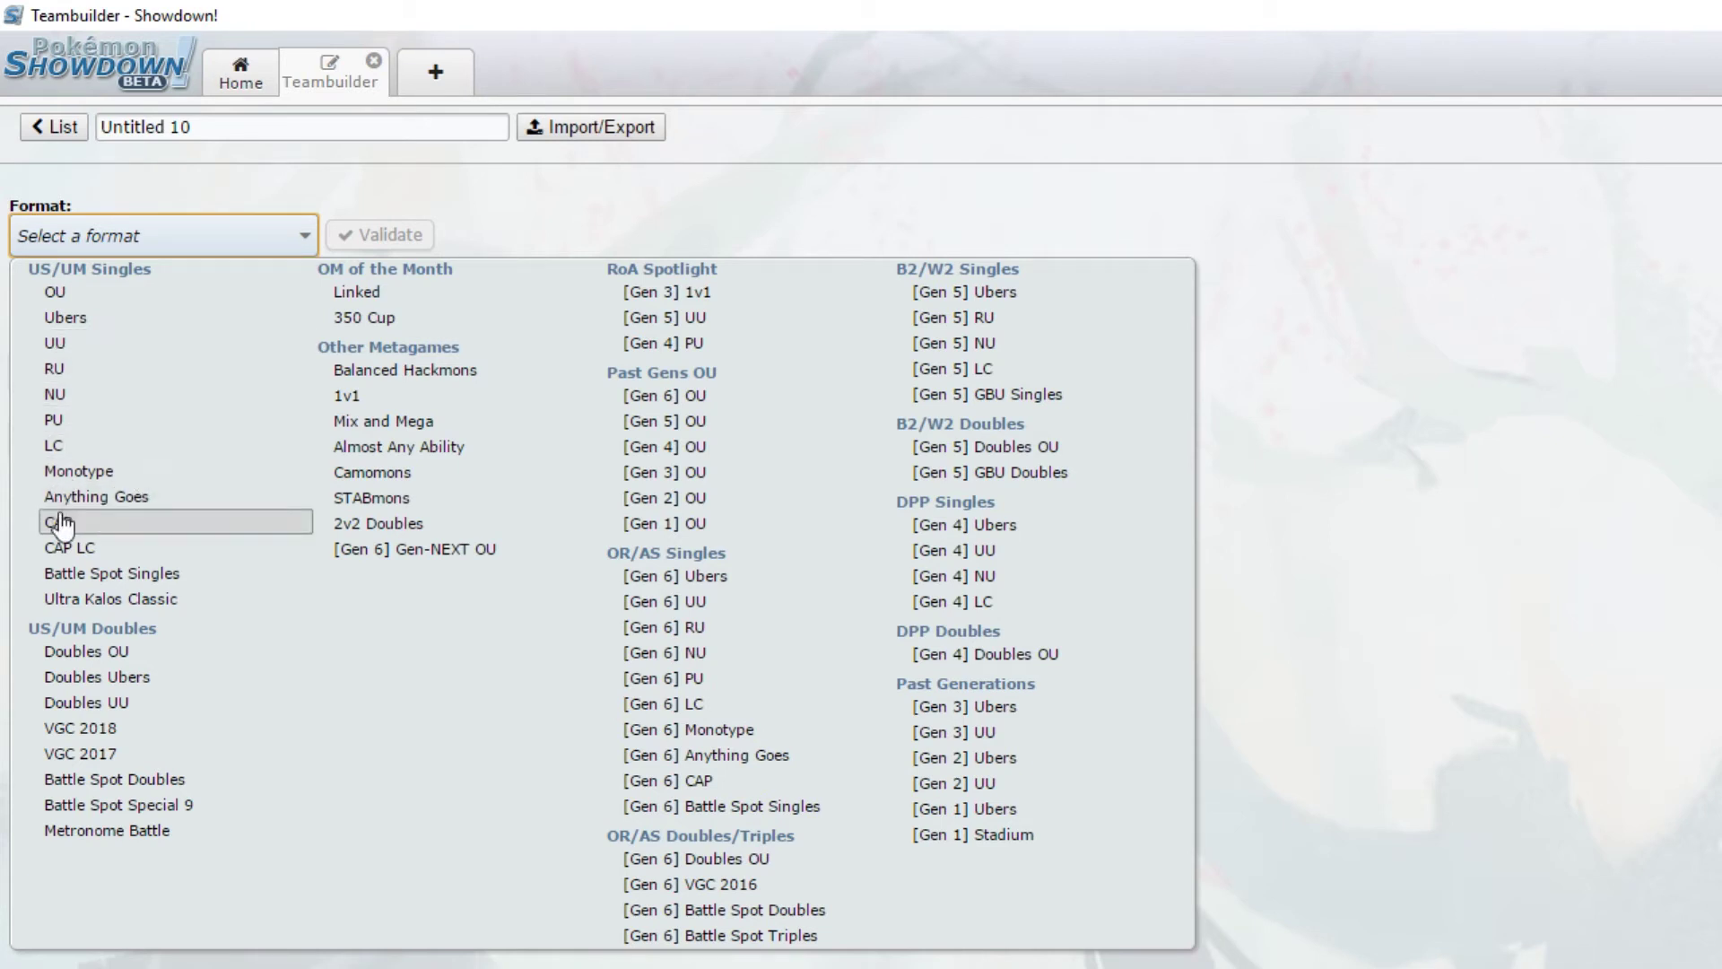
{"action": "left_click", "coordinate": [152, 496]}
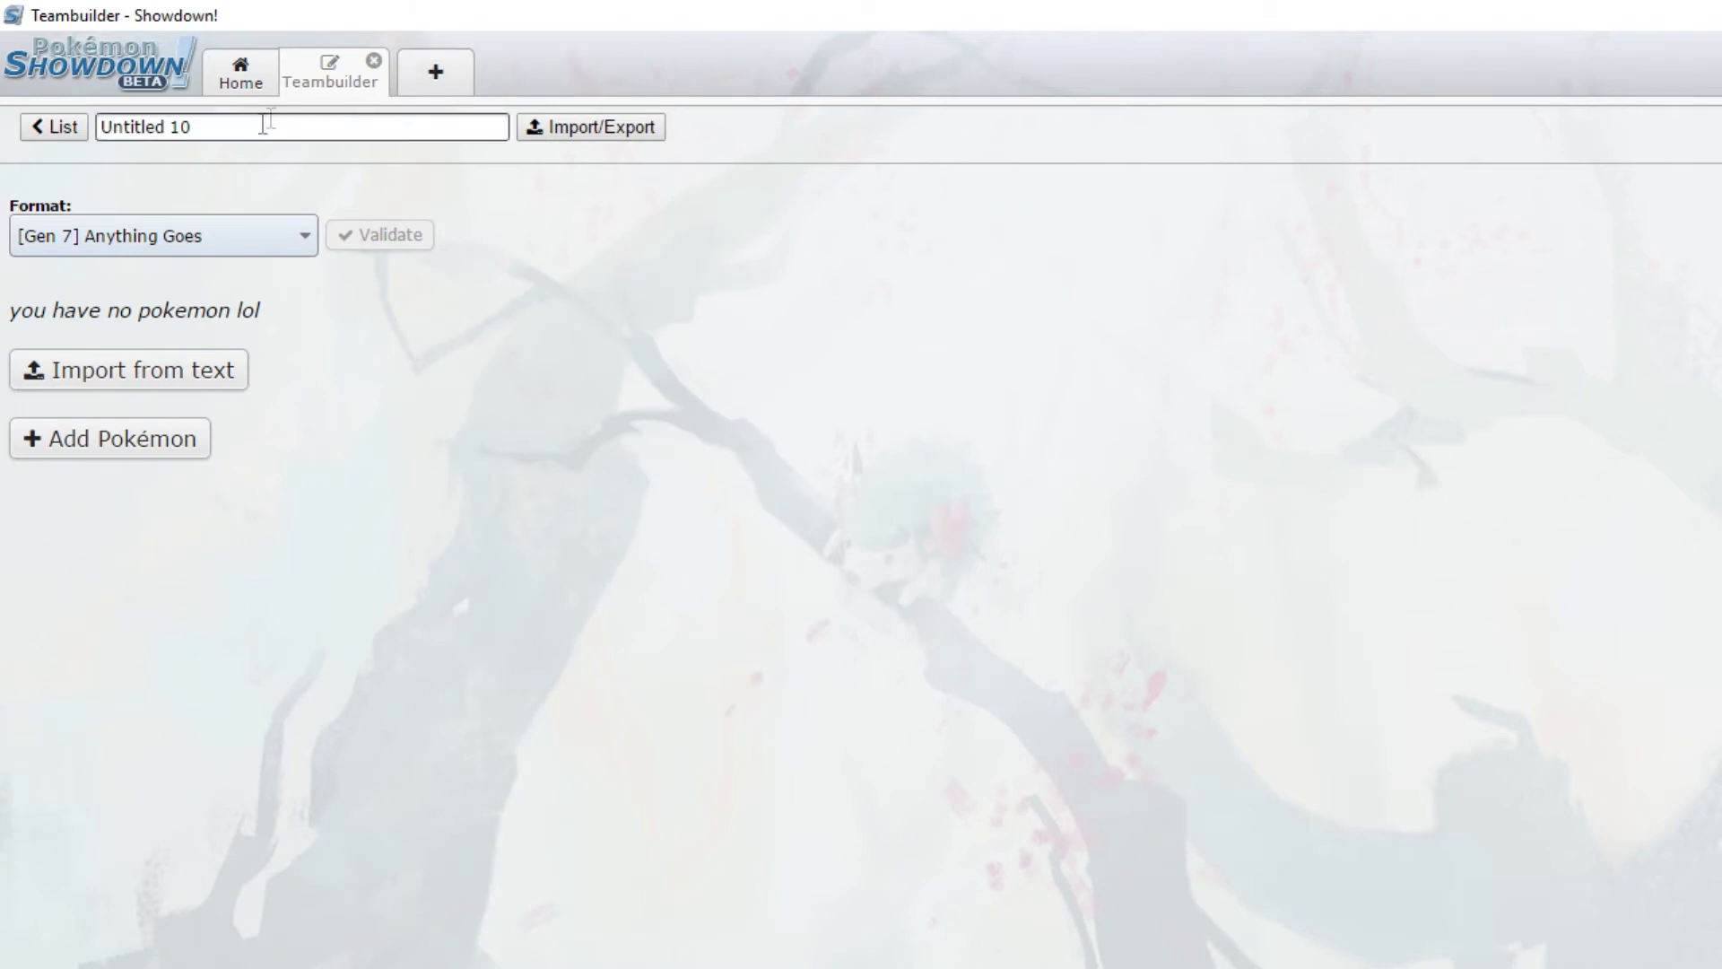
Step: Add Gallade-Mega as the new team's first member and bring up its base stats
{"action": "left_click", "coordinate": [144, 449]}
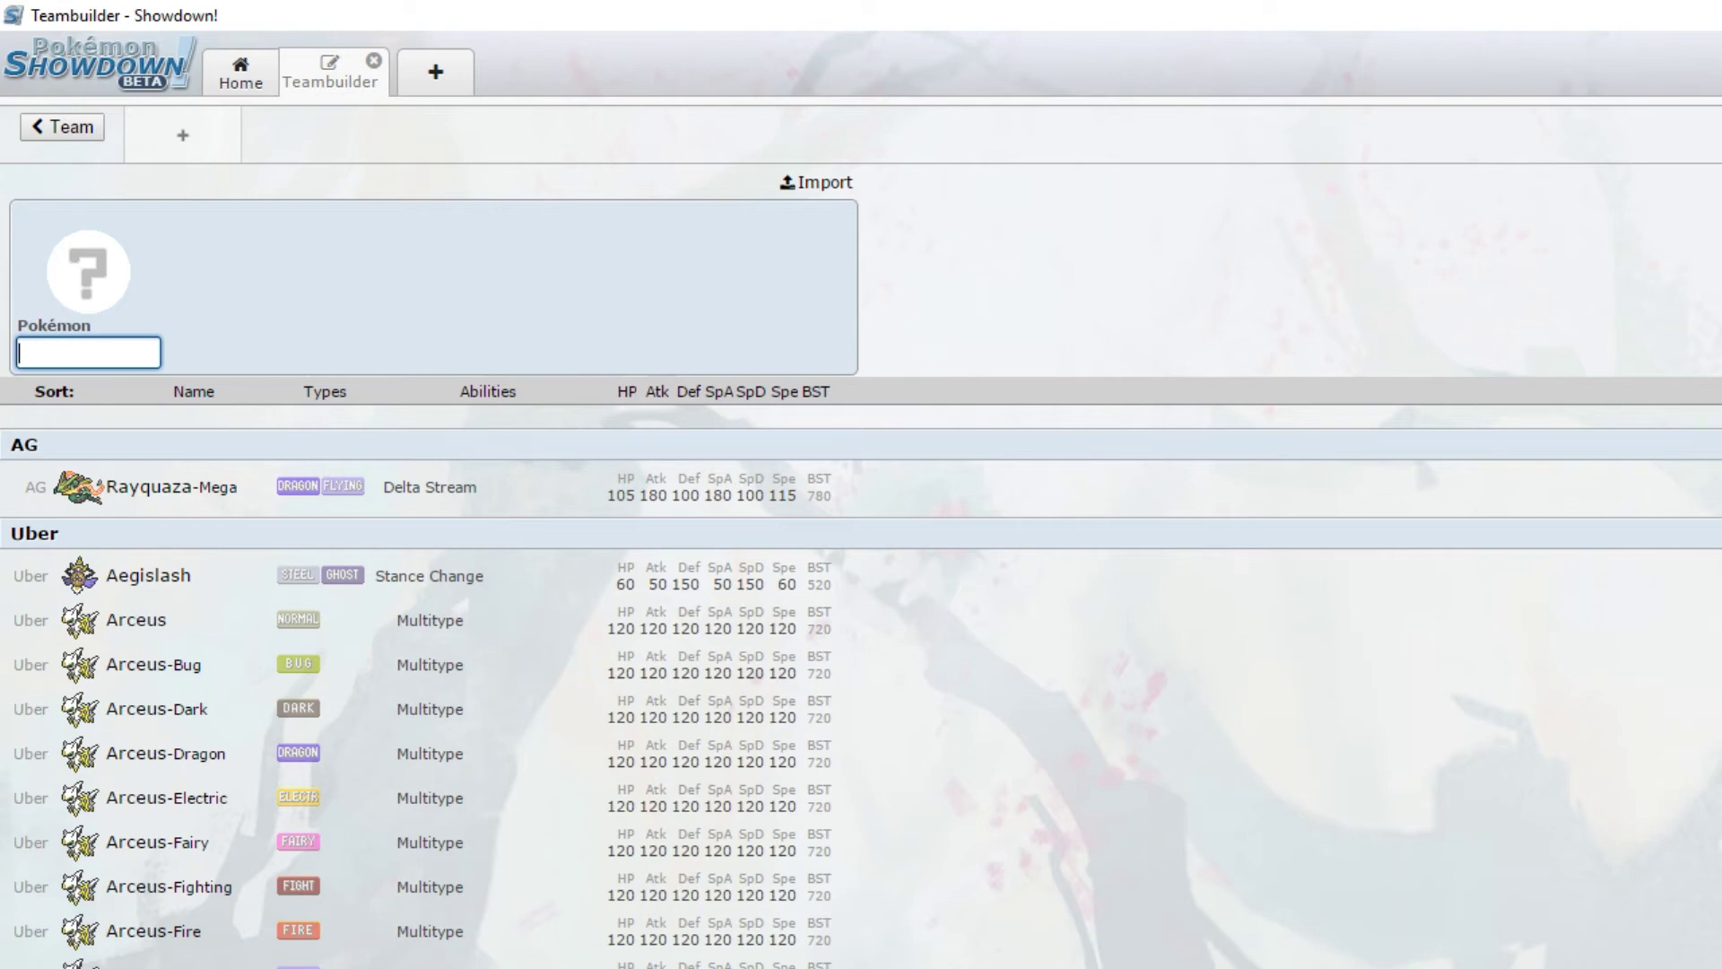
{"action": "type", "text": "mega"}
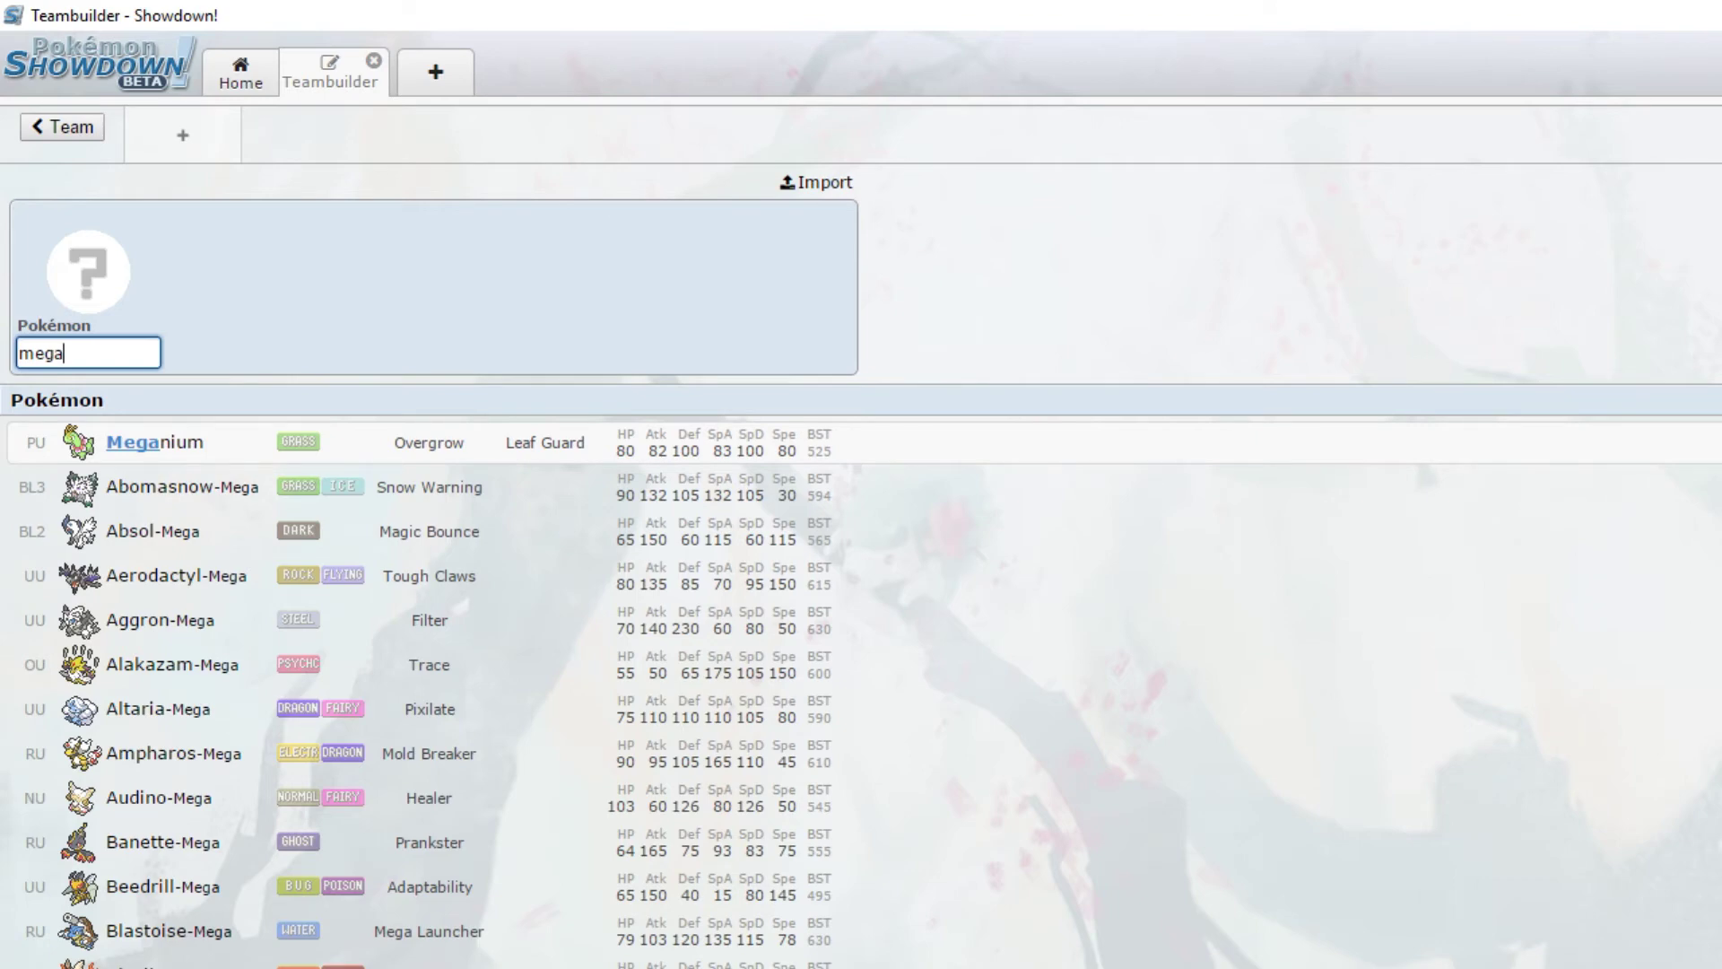
{"action": "type", "text": "s"}
{"action": "key", "text": "BackSpace"}
{"action": "type", "text": "f"}
{"action": "key", "text": "BackSpace"}
{"action": "type", "text": "g"}
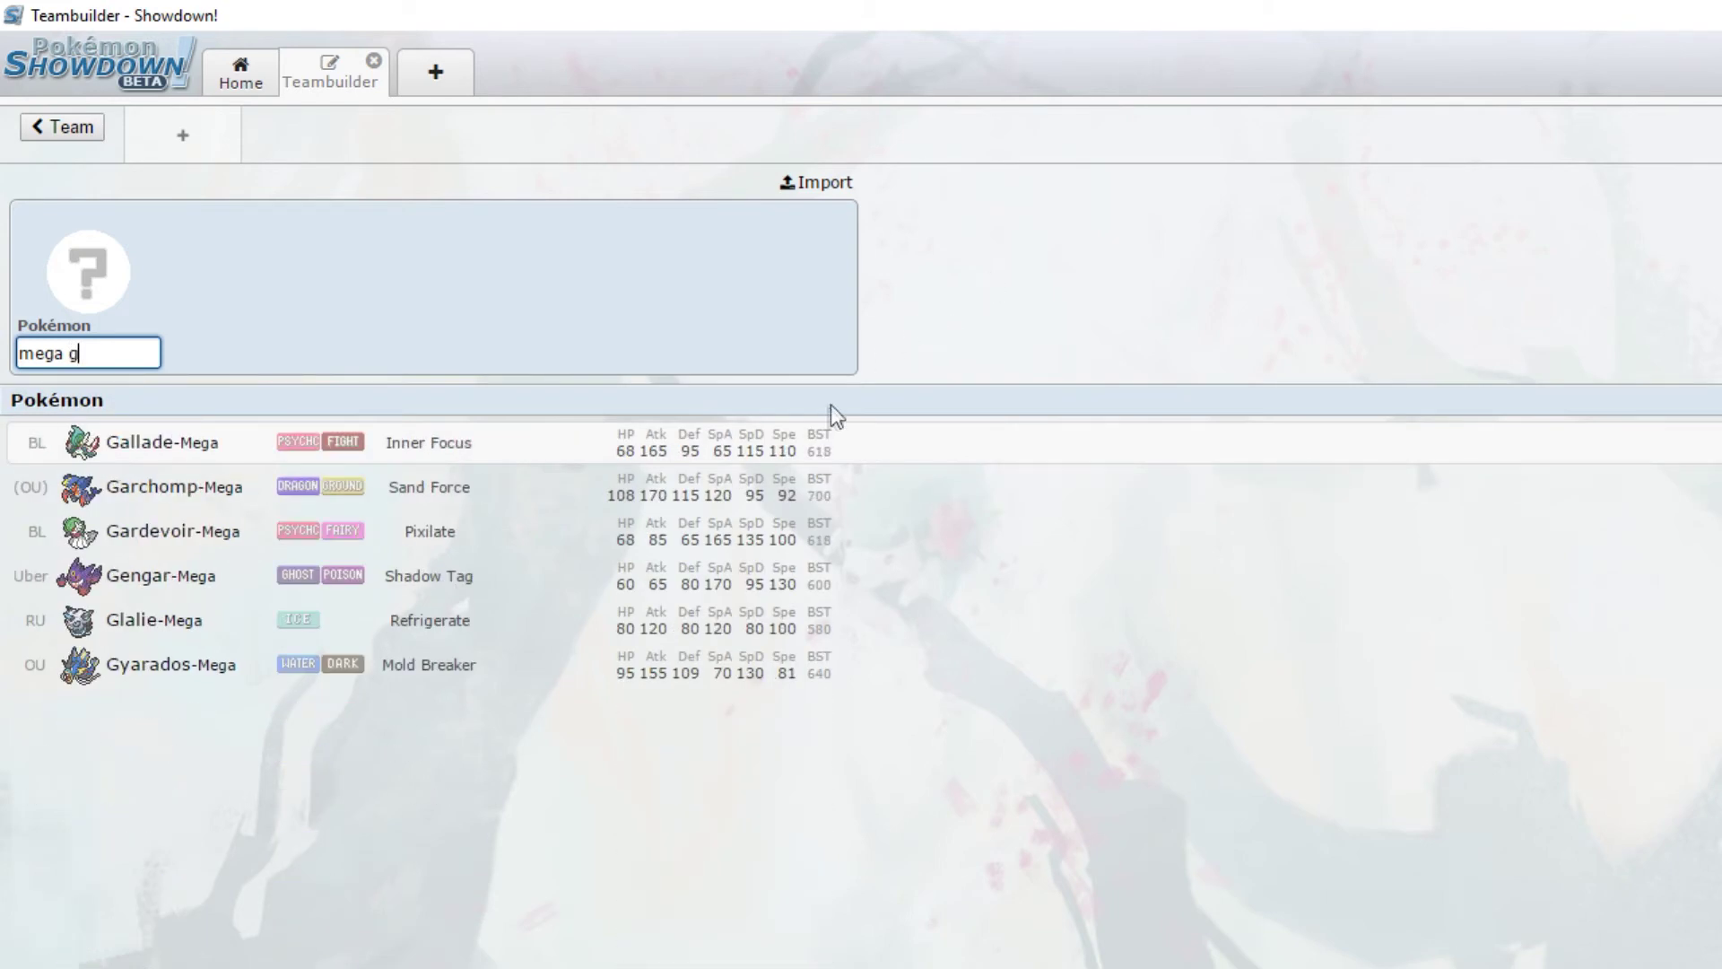
{"action": "left_click", "coordinate": [825, 454]}
{"action": "left_click", "coordinate": [742, 354]}
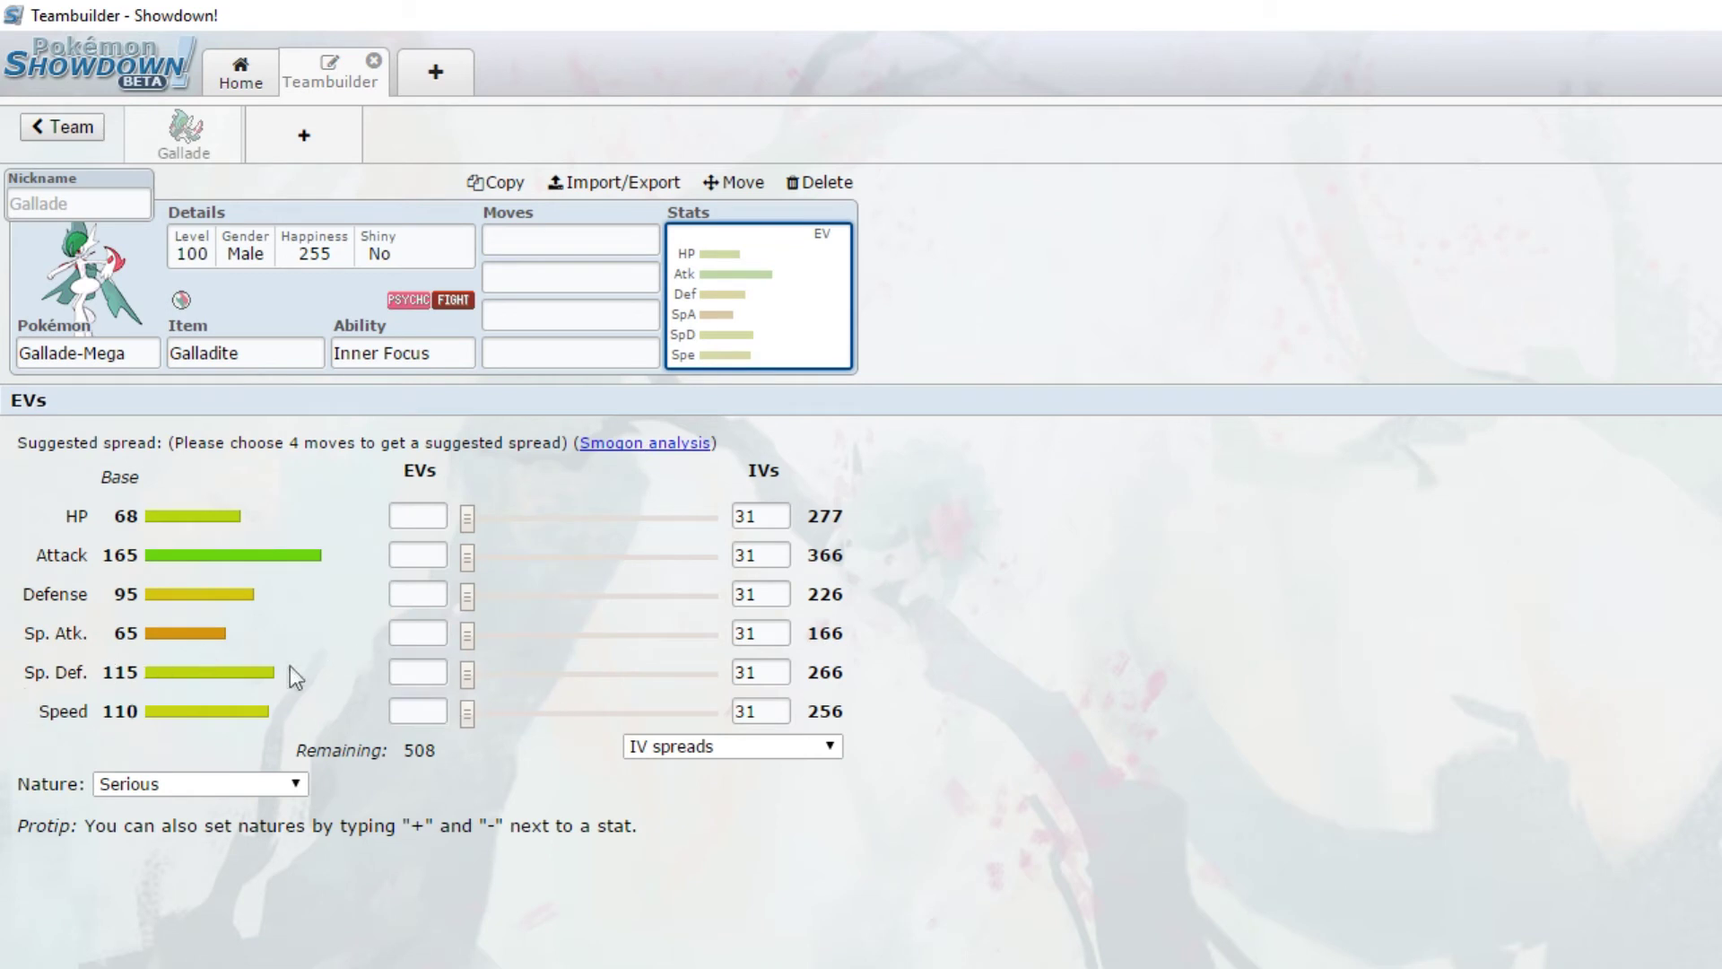
Step: Give Gallade-Mega 252 Attack EVs and the Adamant (+Atk, -SpA) nature
{"action": "left_click", "coordinate": [404, 633]}
{"action": "left_click", "coordinate": [148, 570]}
{"action": "left_click_drag", "start_coordinate": [467, 559], "coordinate": [736, 551]}
{"action": "left_click", "coordinate": [260, 785]}
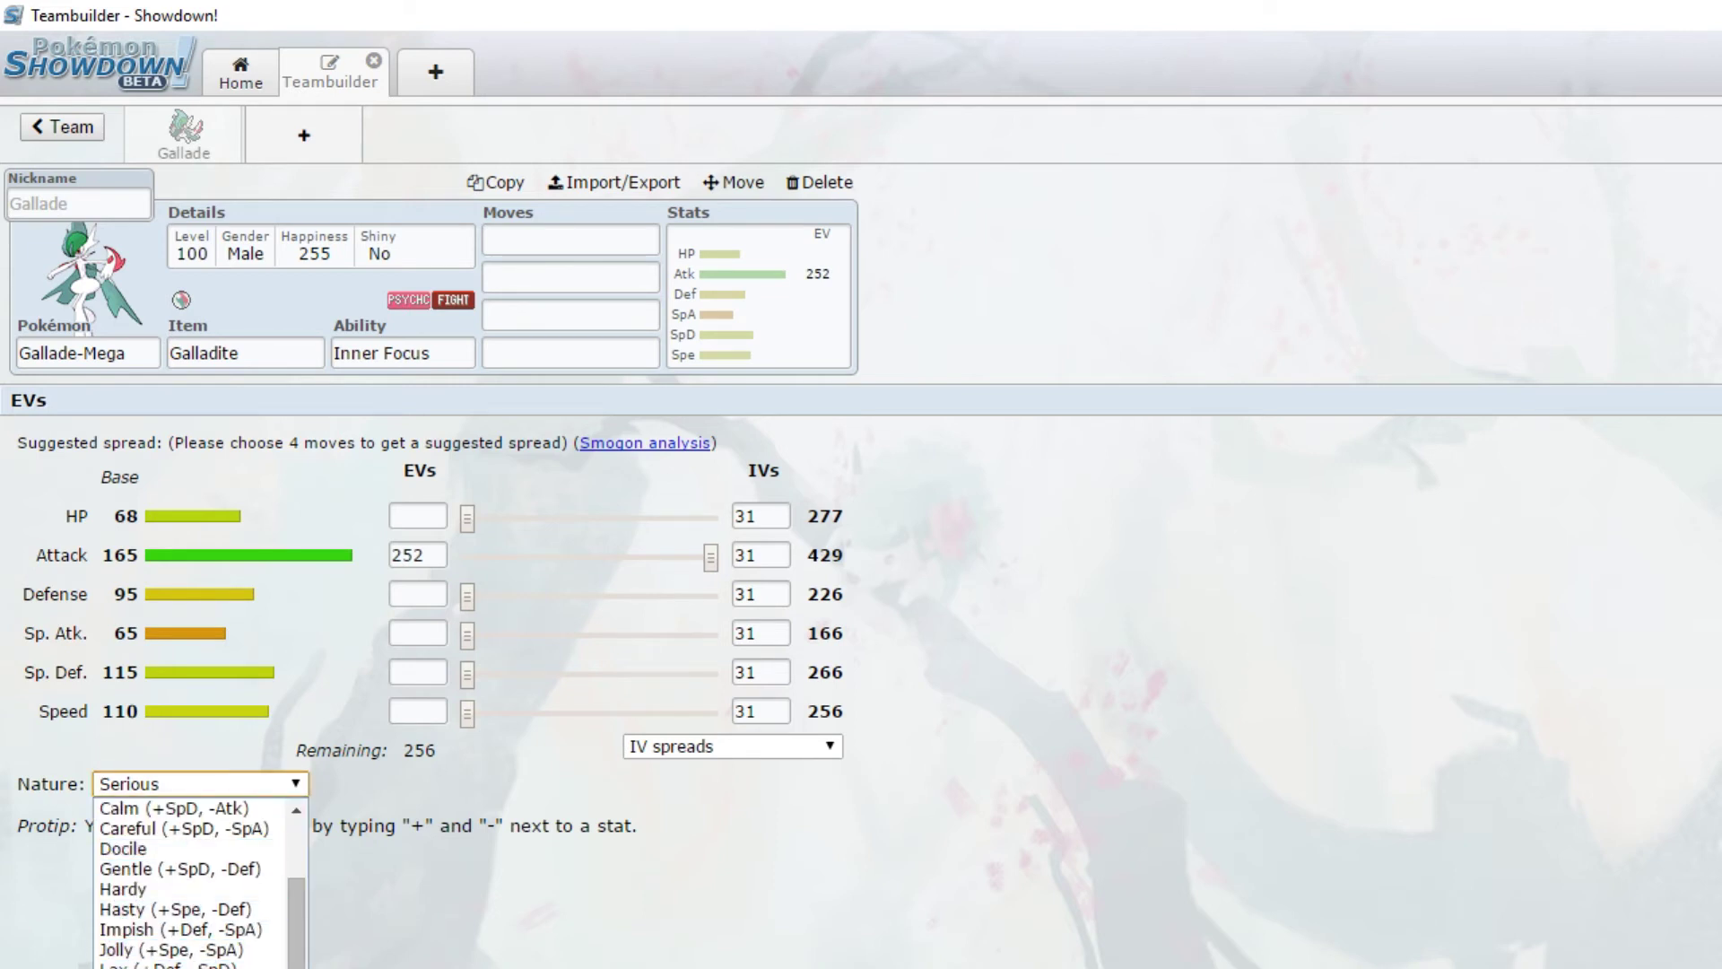
{"action": "scroll", "coordinate": [174, 845], "scroll_direction": "up", "scroll_amount": 2}
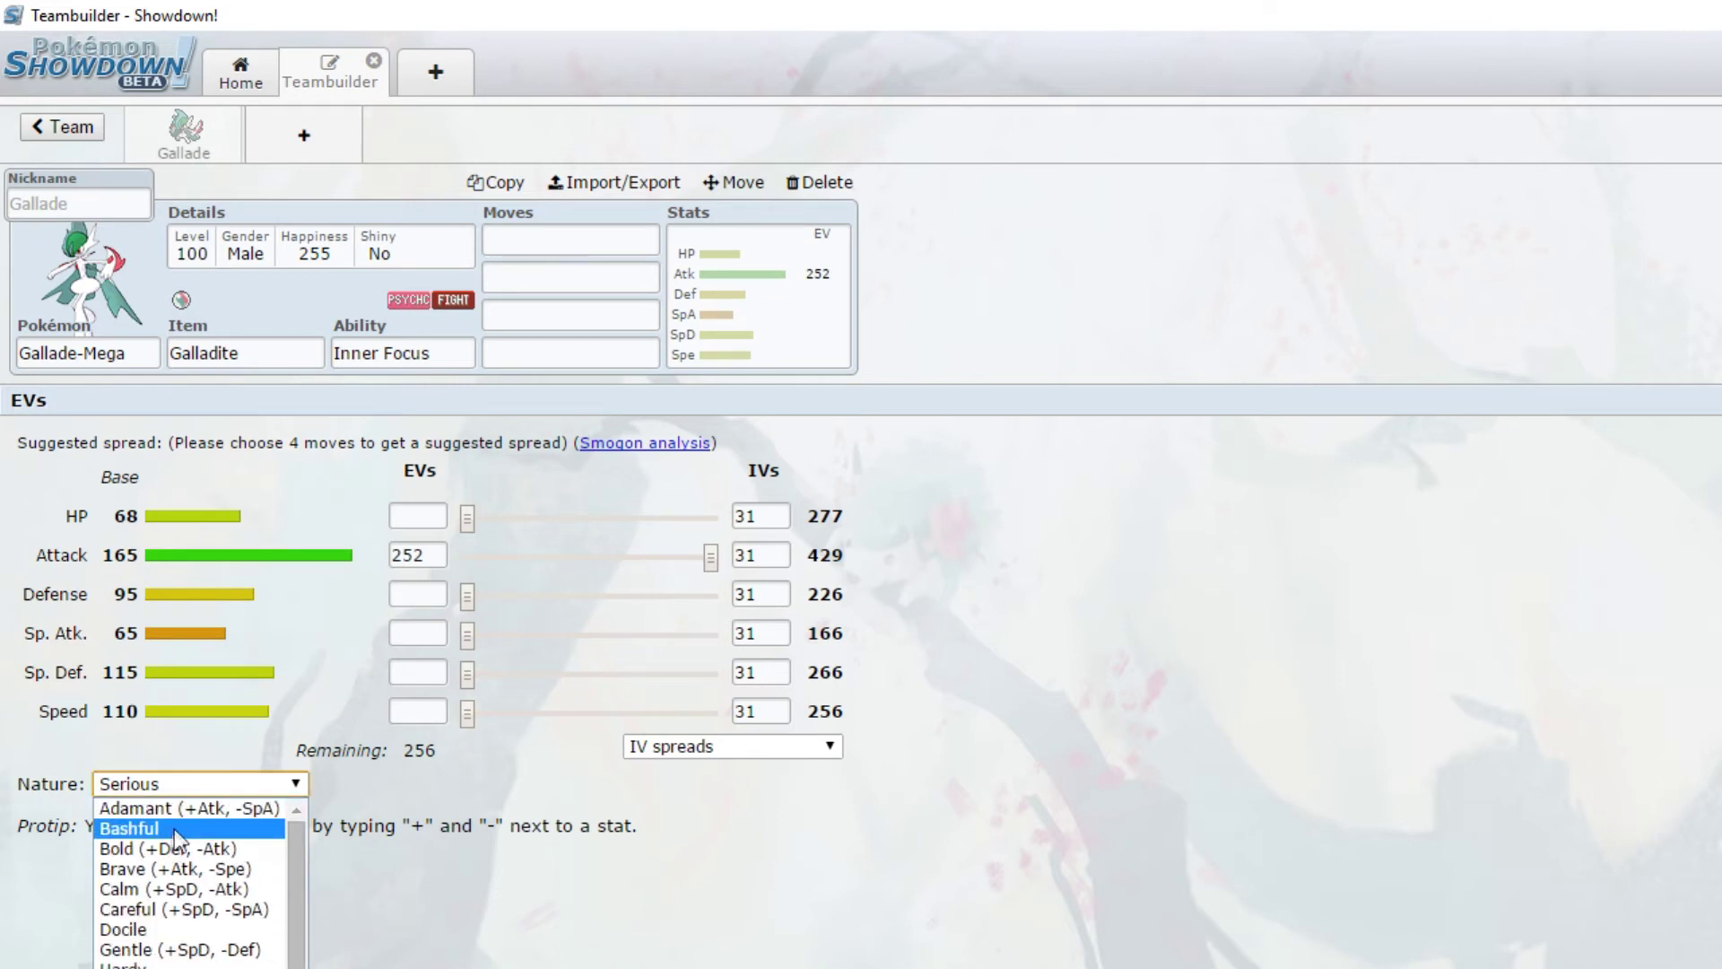
{"action": "left_click", "coordinate": [190, 808]}
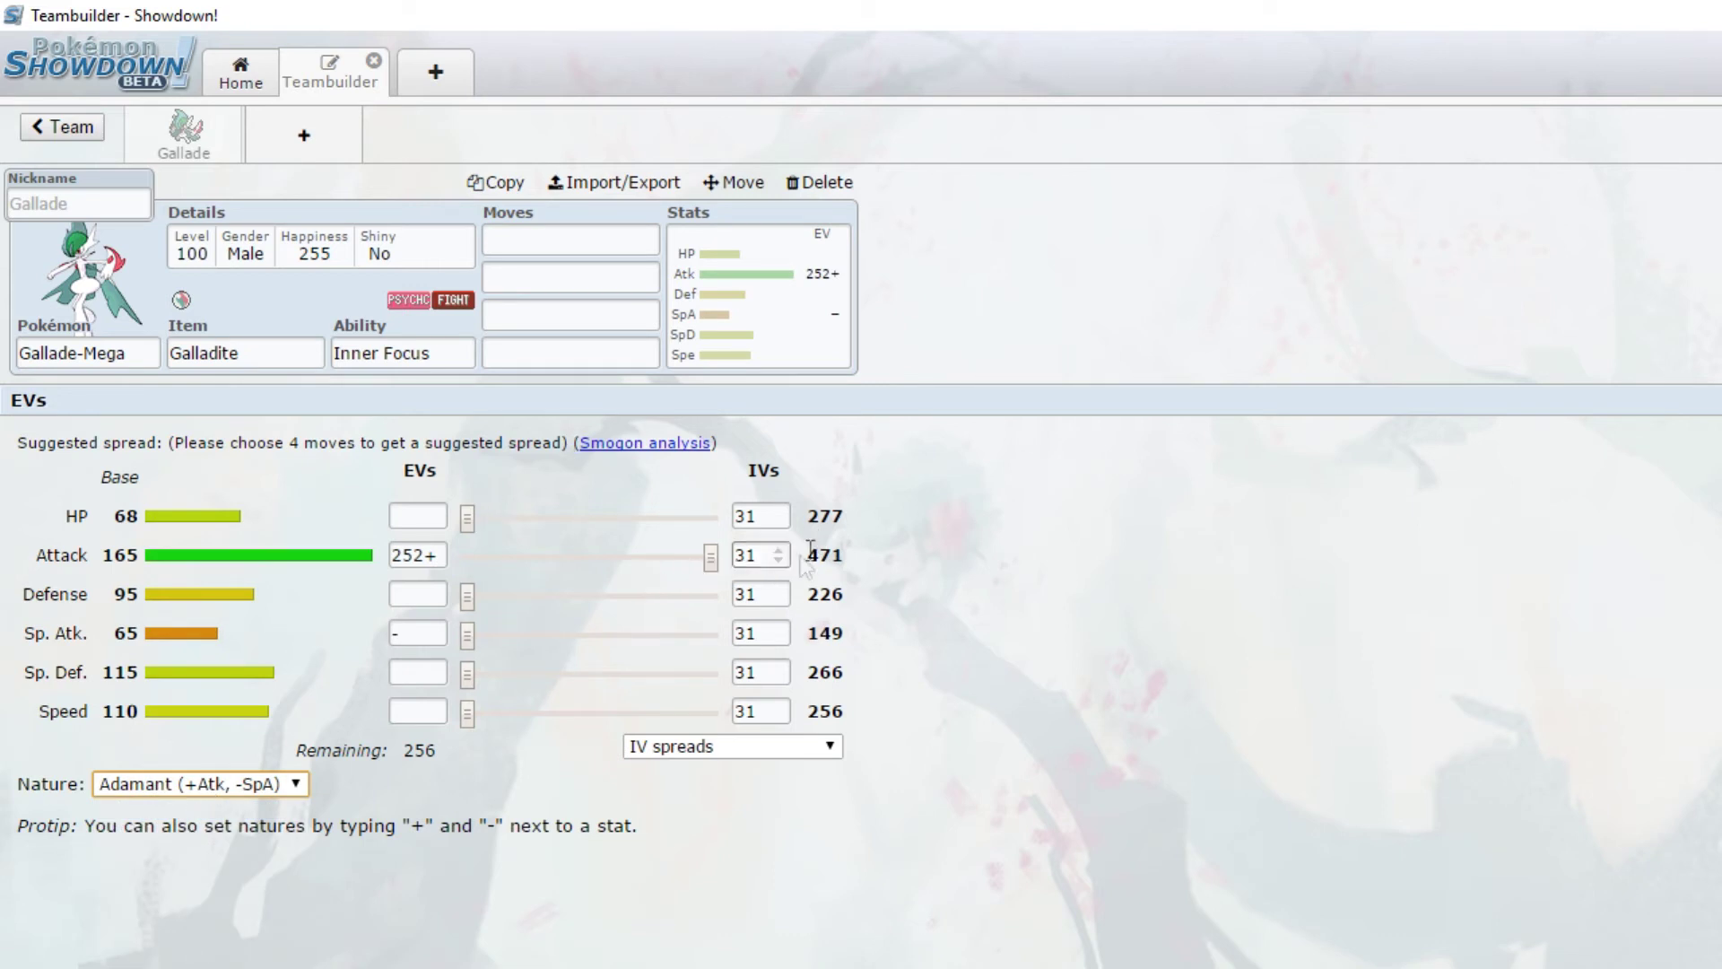
Step: Examine Gallade-Mega's ability choices before and after Mega Evolving
{"action": "left_click", "coordinate": [401, 353]}
{"action": "left_click", "coordinate": [601, 235]}
{"action": "left_click", "coordinate": [401, 352]}
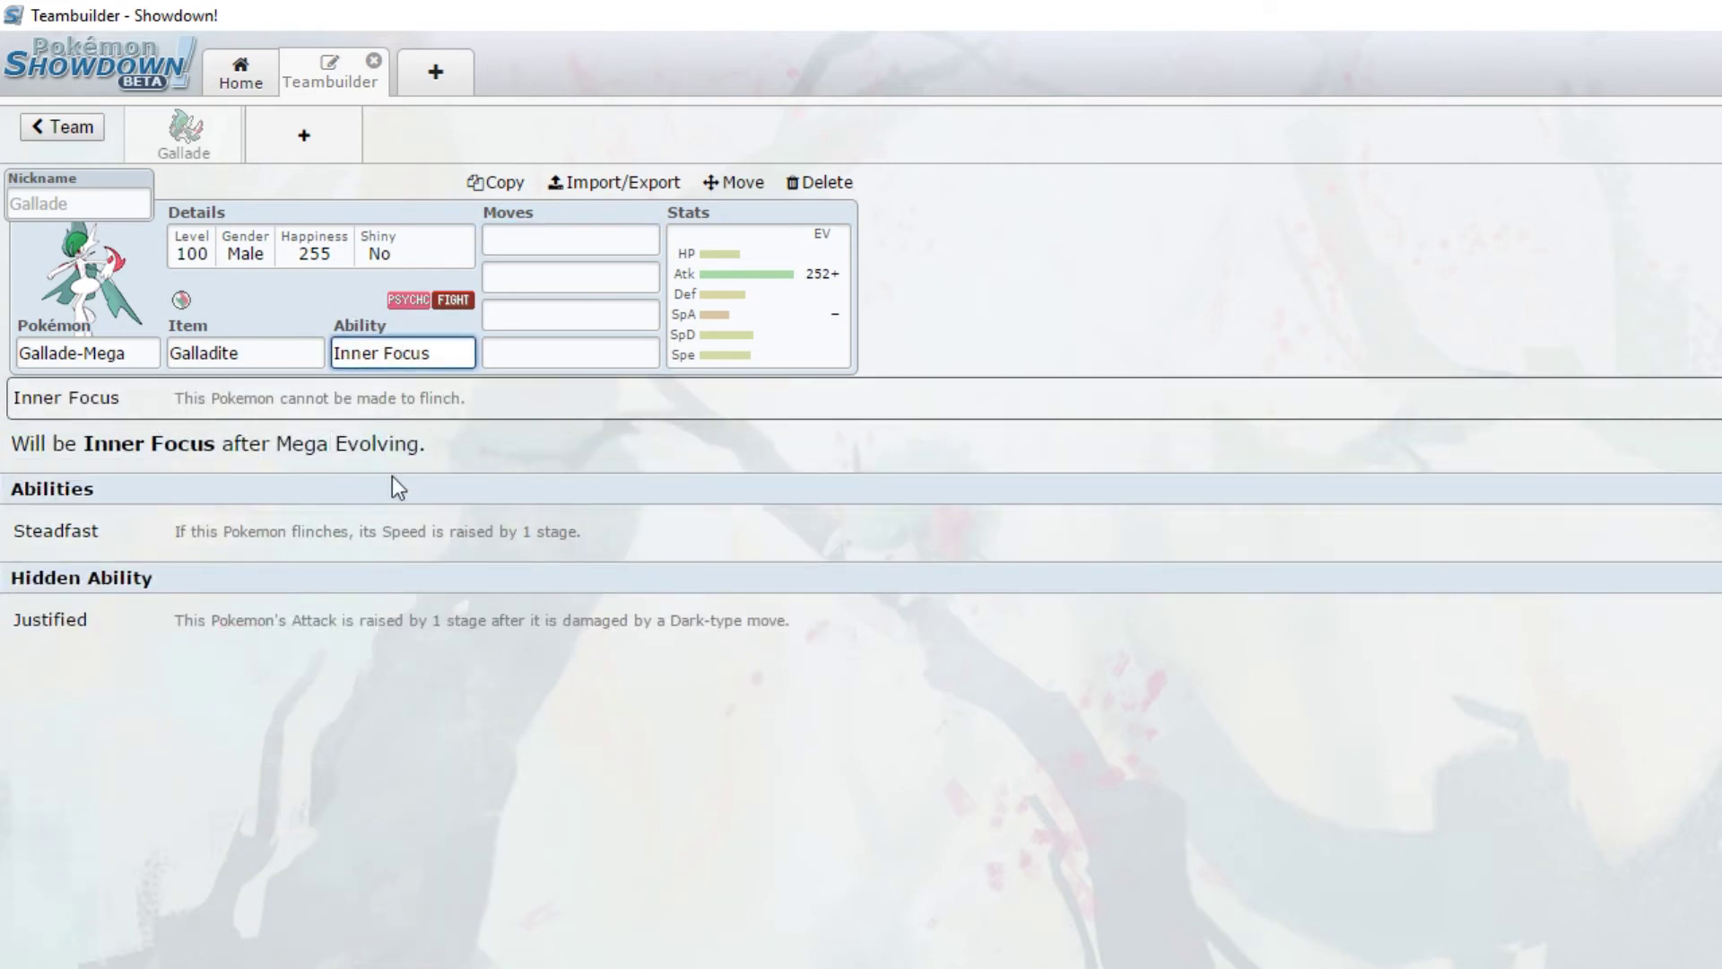
Step: Examine Gallade-Mega's full list of available moves, comparing types, power and effects
{"action": "left_click", "coordinate": [535, 245]}
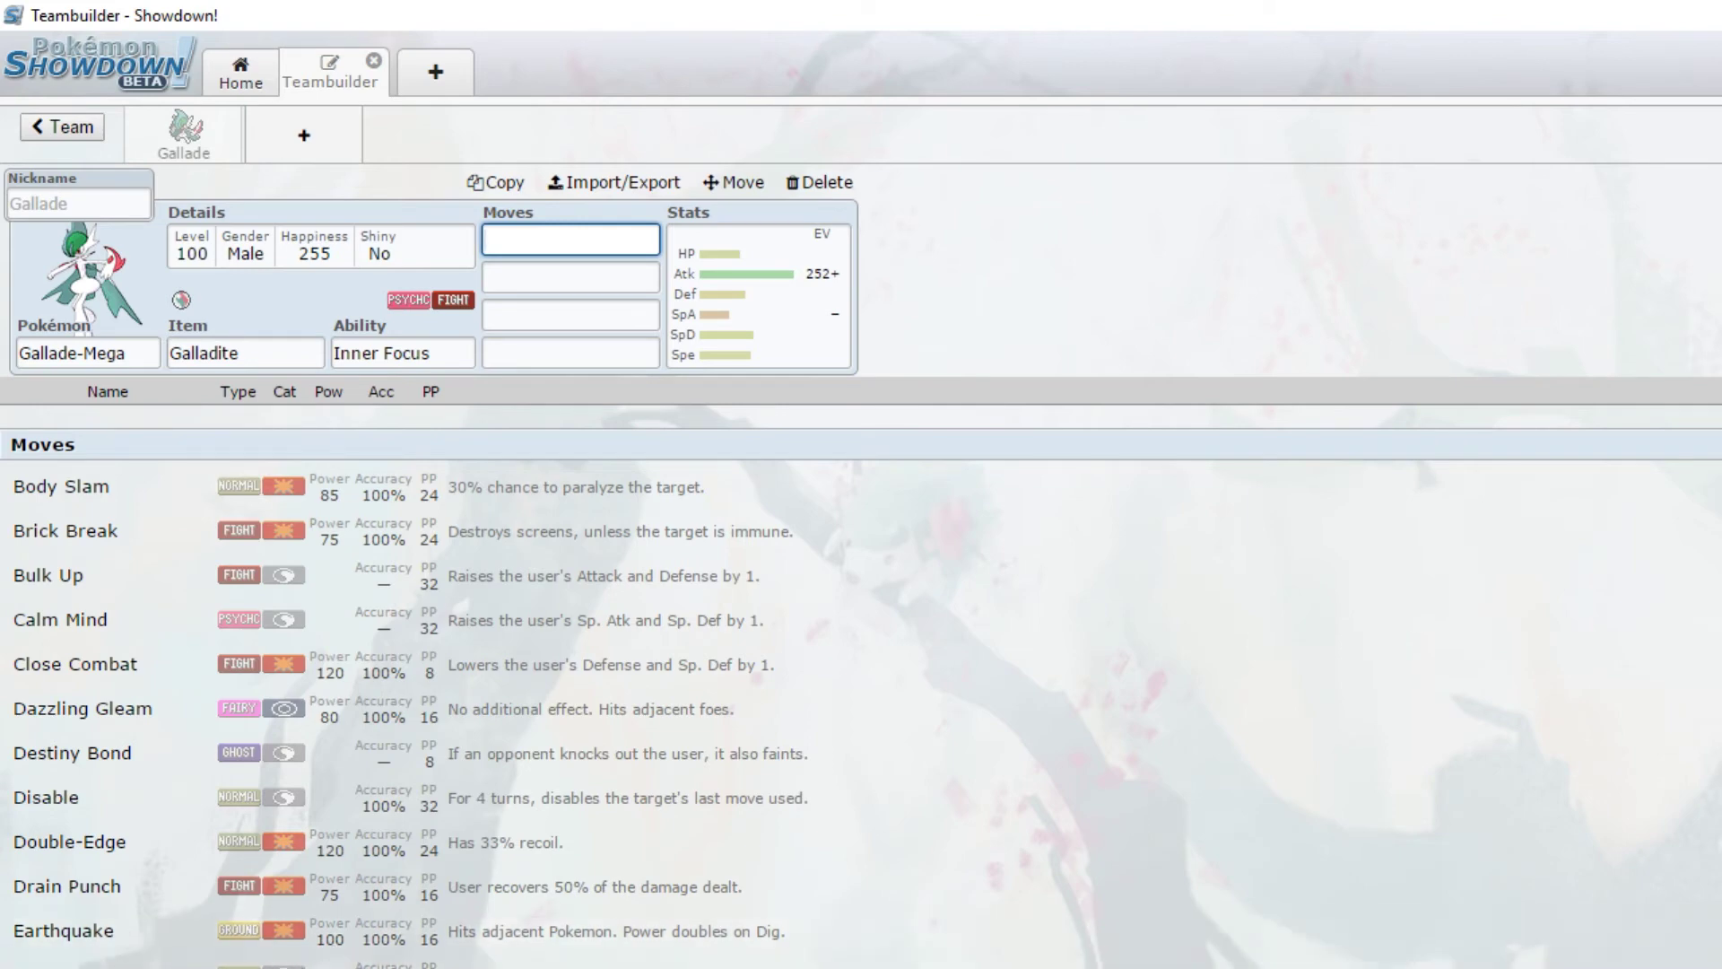
{"action": "scroll", "coordinate": [430, 672], "scroll_direction": "down", "scroll_amount": 8}
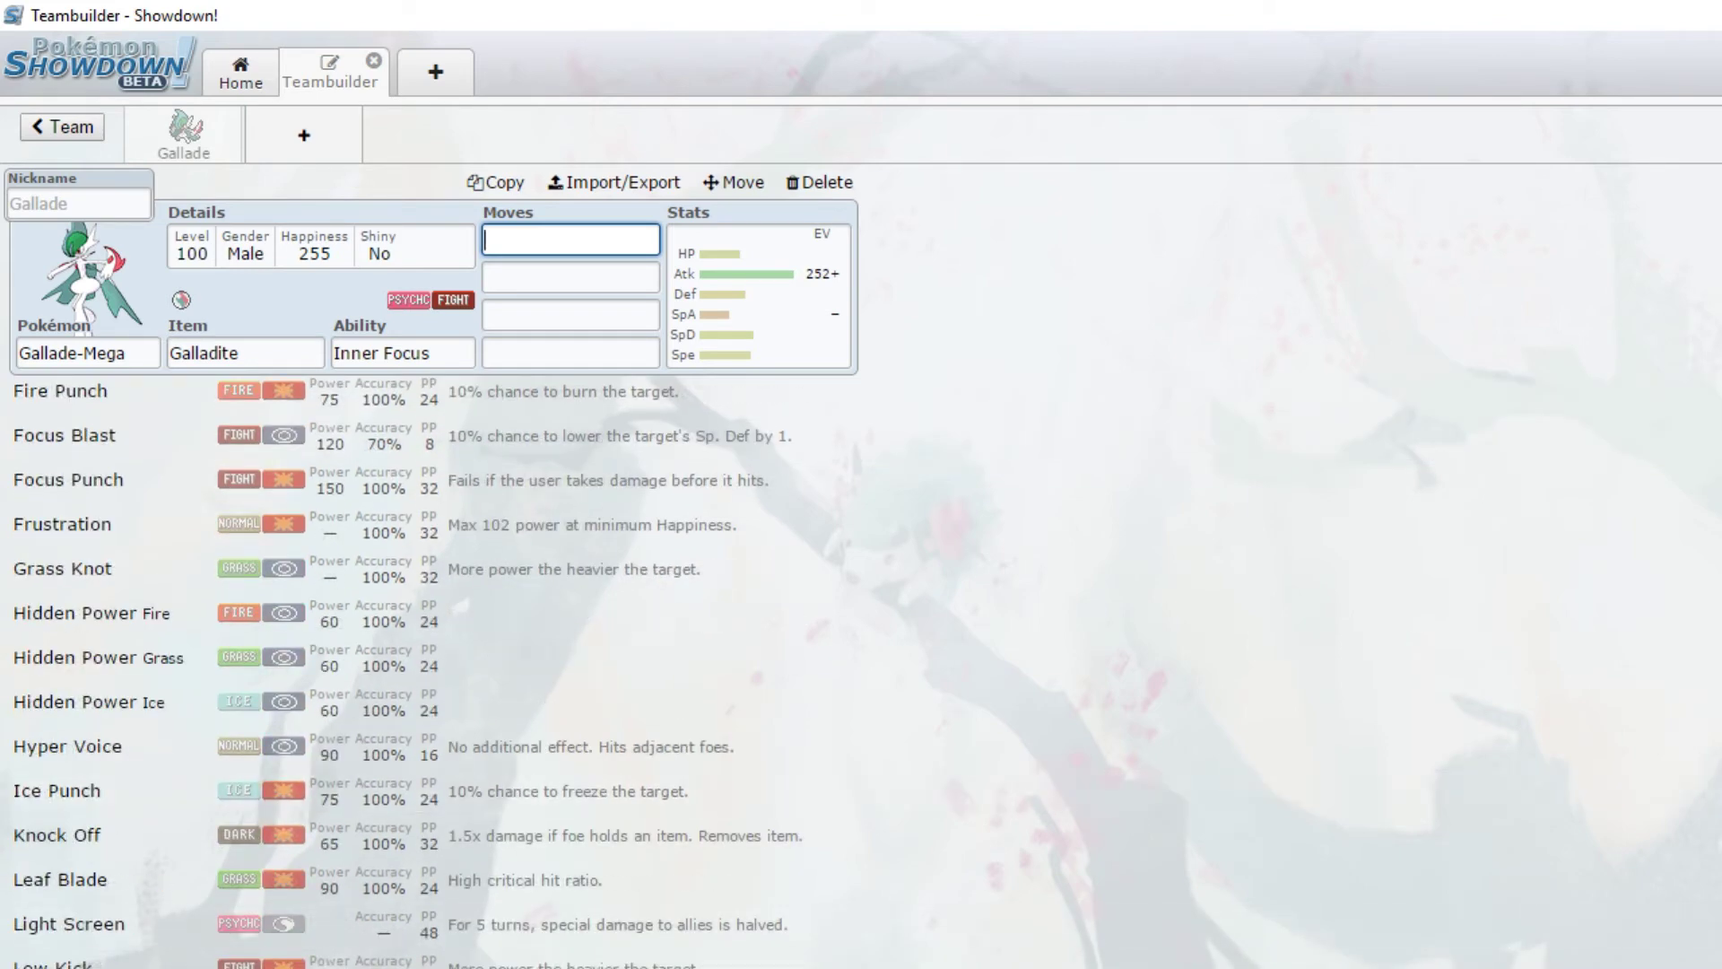
{"action": "scroll", "coordinate": [431, 673], "scroll_direction": "down", "scroll_amount": 2}
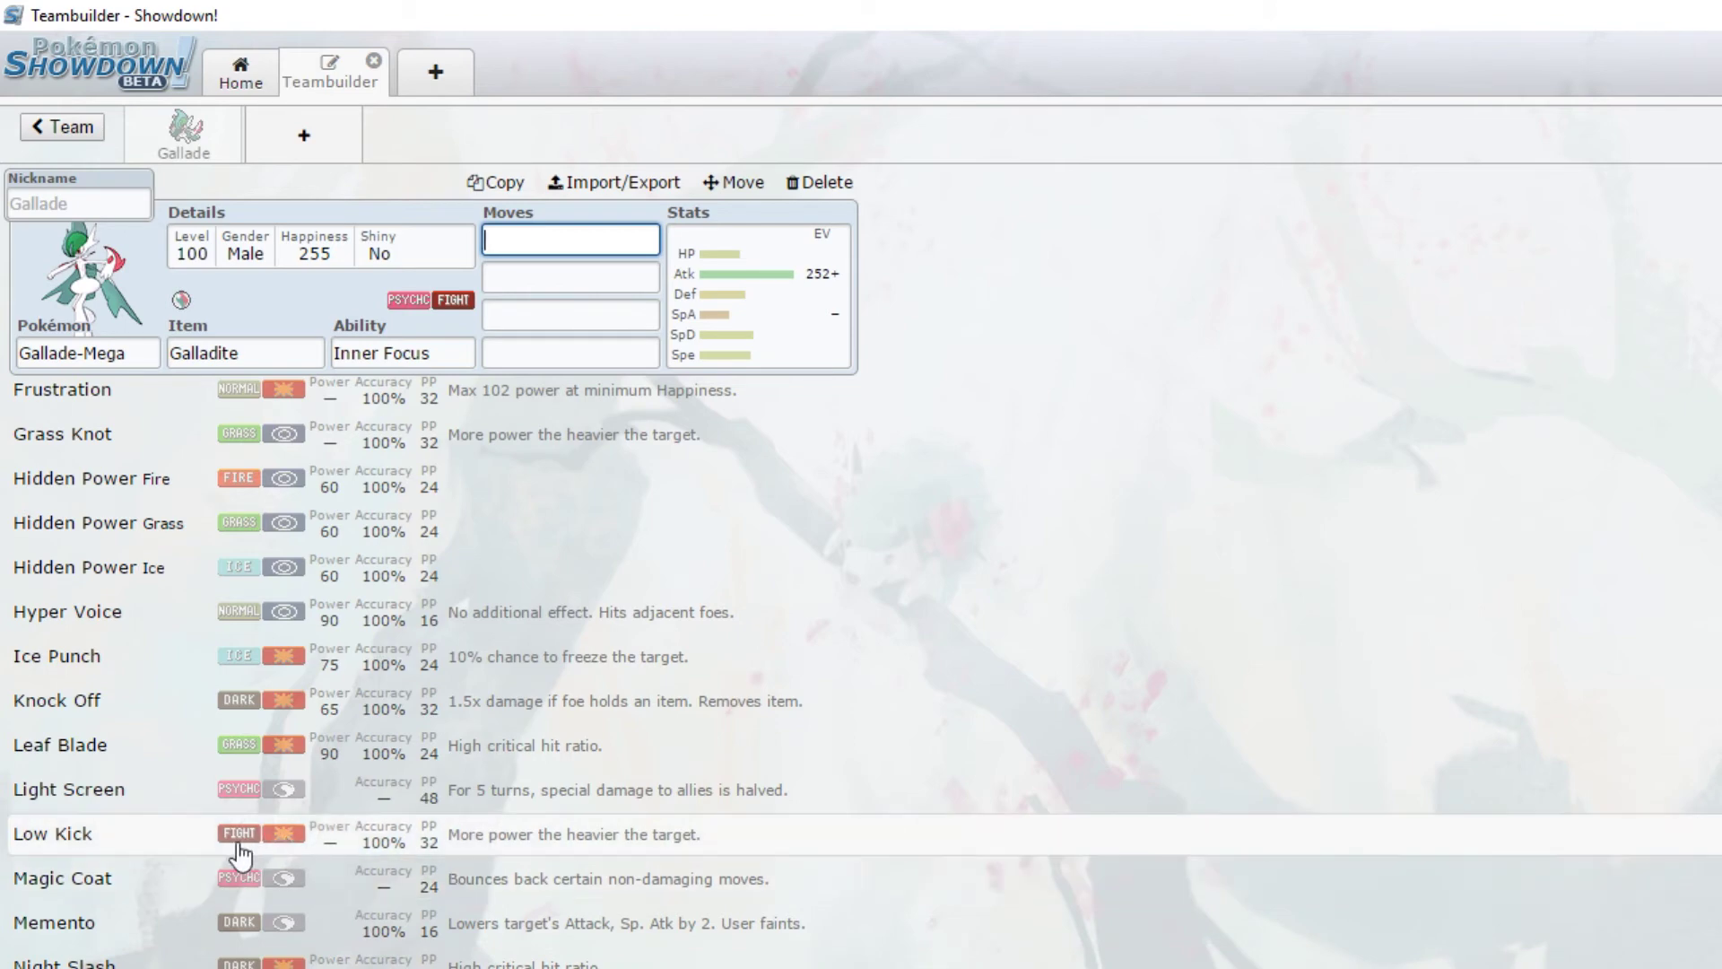
{"action": "scroll", "coordinate": [116, 924], "scroll_direction": "down", "scroll_amount": 2}
{"action": "scroll", "coordinate": [135, 924], "scroll_direction": "down", "scroll_amount": 10}
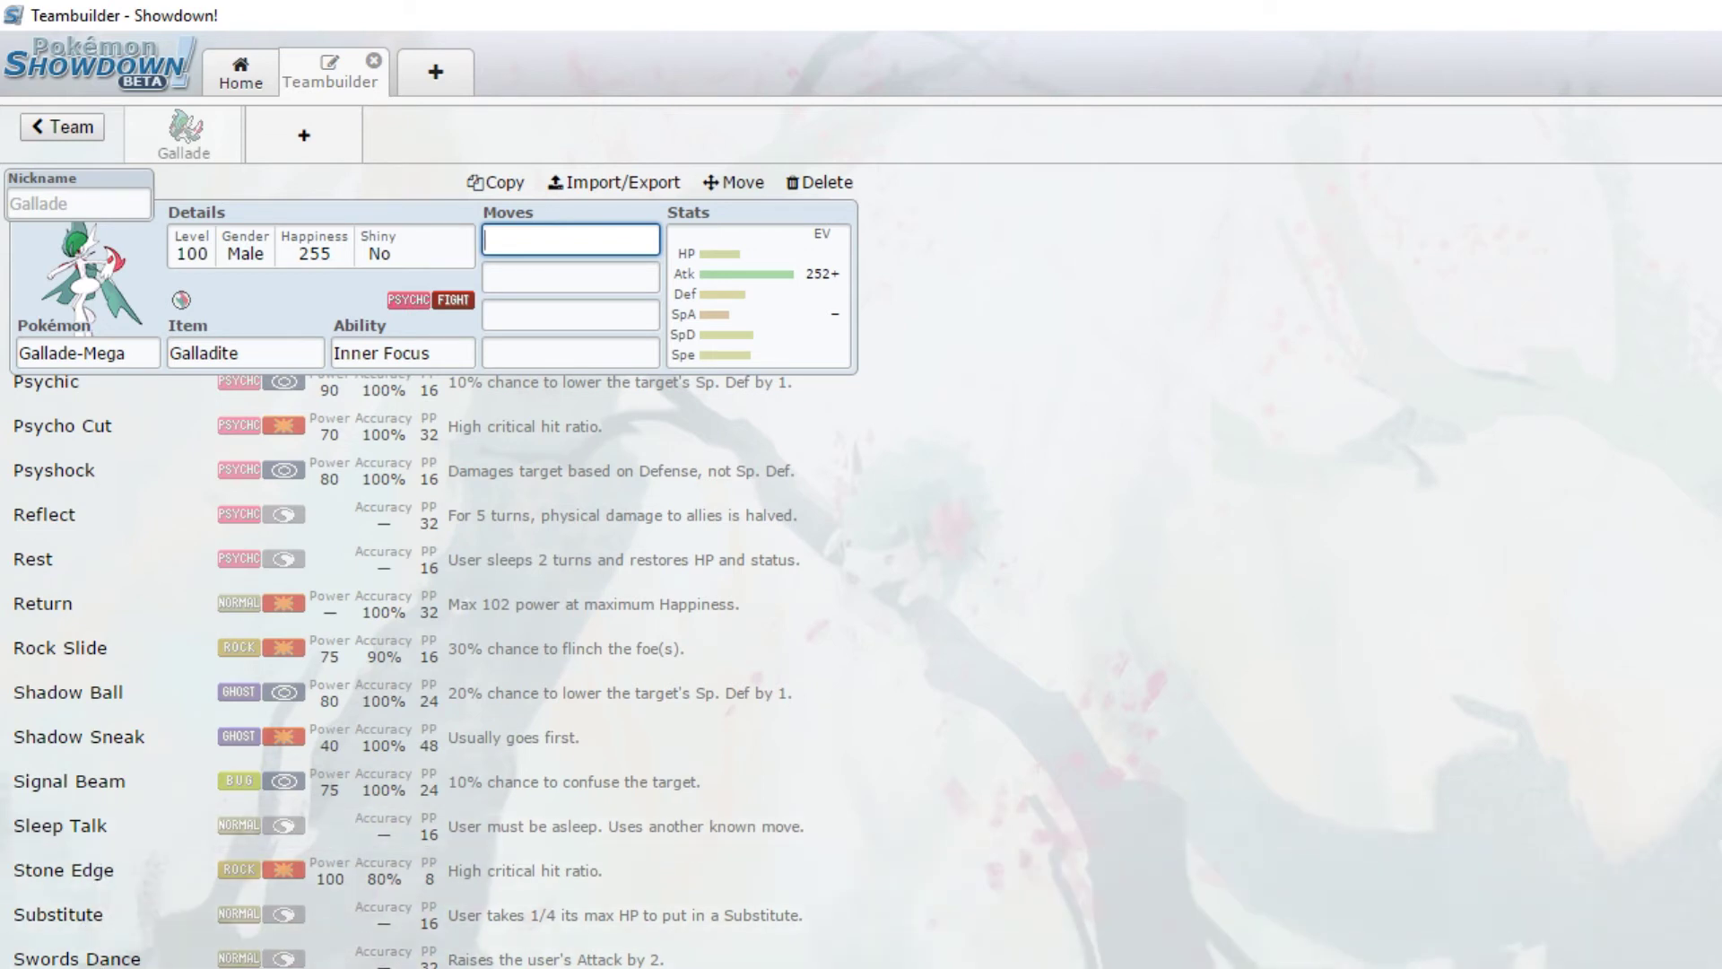
{"action": "scroll", "coordinate": [431, 673], "scroll_direction": "down", "scroll_amount": 3}
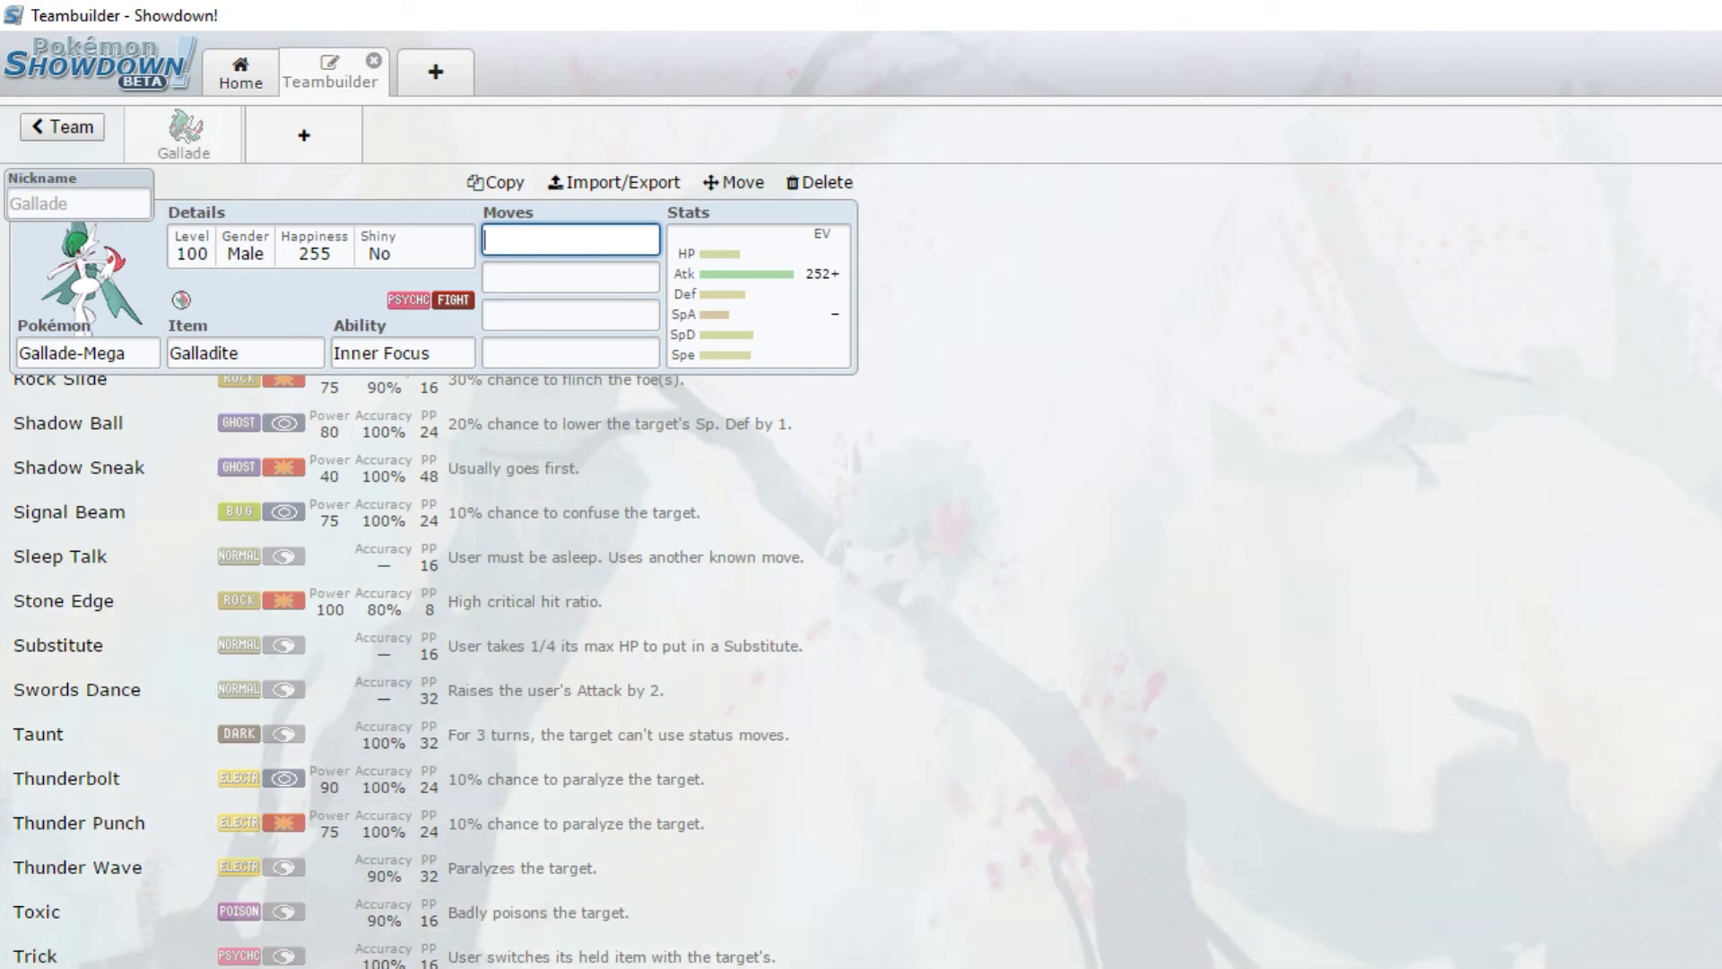
{"action": "scroll", "coordinate": [269, 807], "scroll_direction": "up", "scroll_amount": 7}
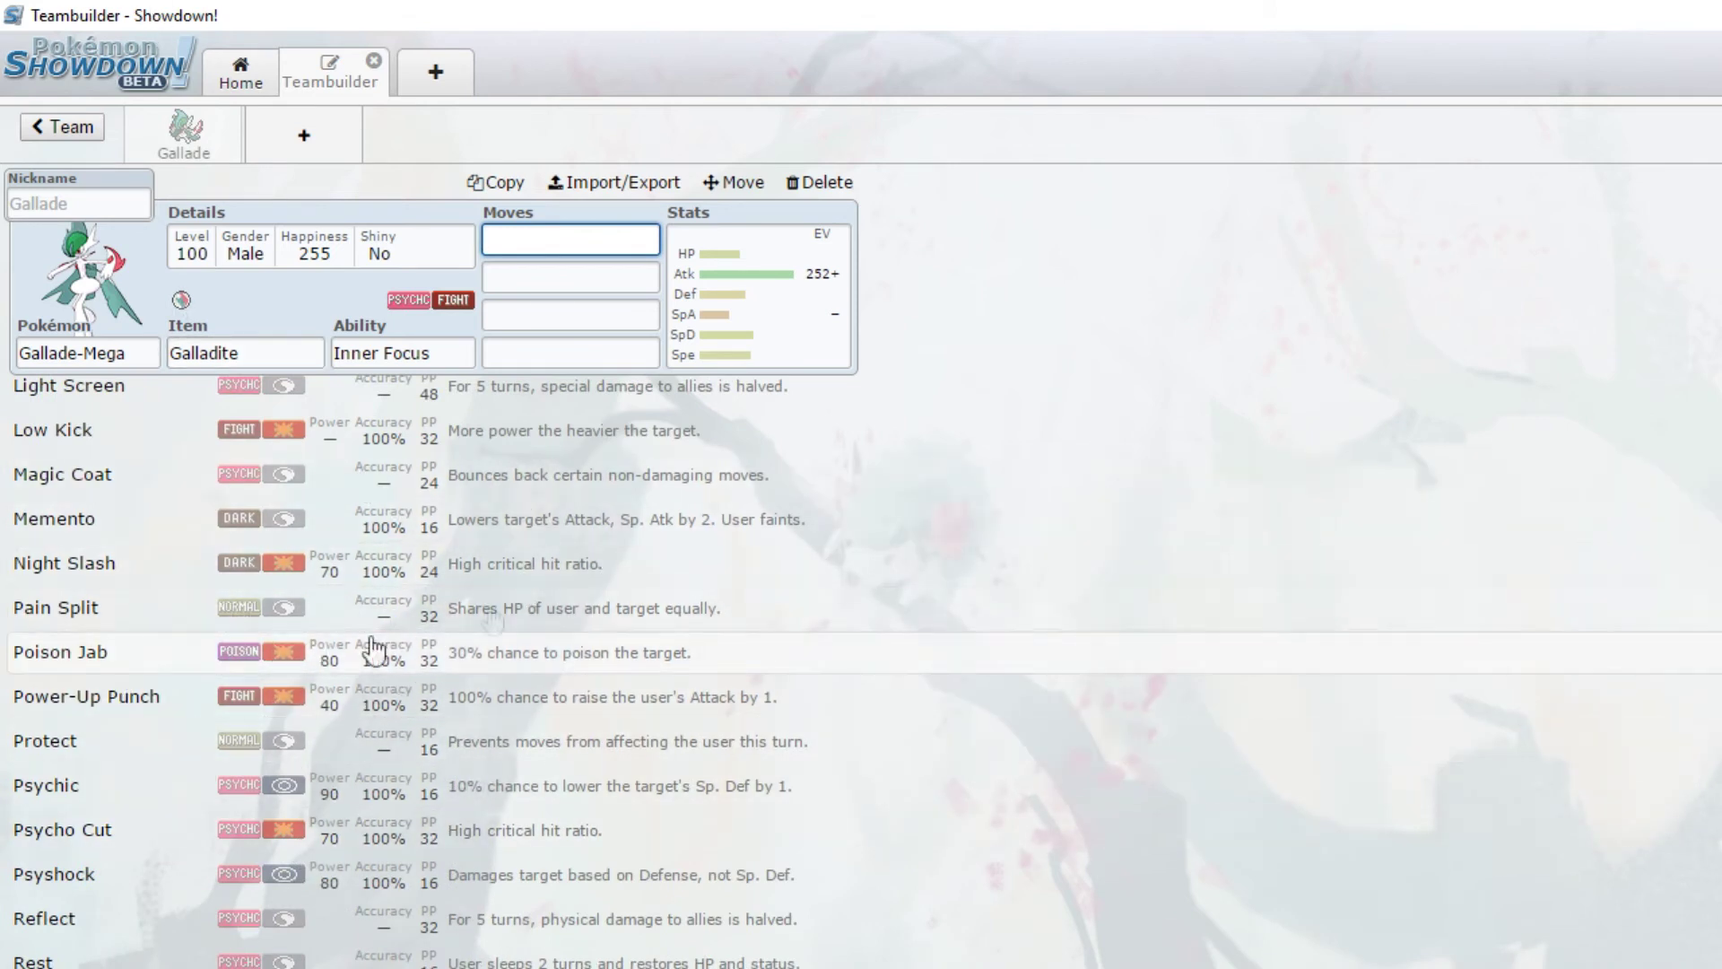
{"action": "scroll", "coordinate": [223, 654], "scroll_direction": "up", "scroll_amount": 2}
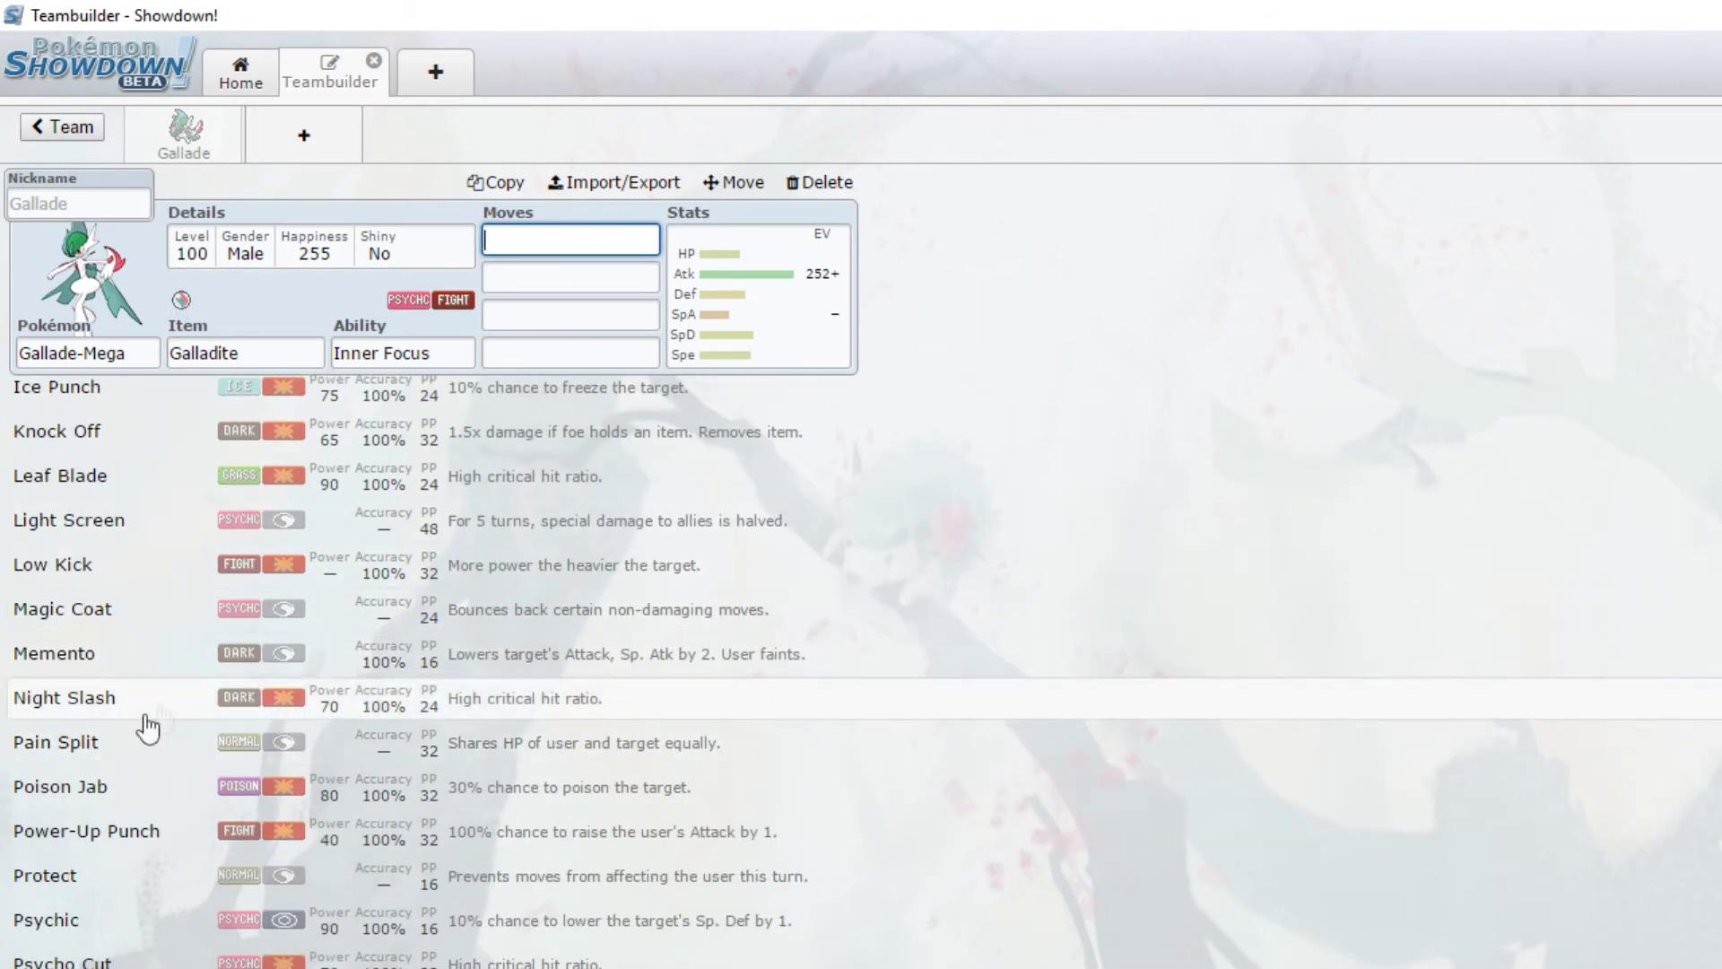
{"action": "scroll", "coordinate": [135, 565], "scroll_direction": "up", "scroll_amount": 2}
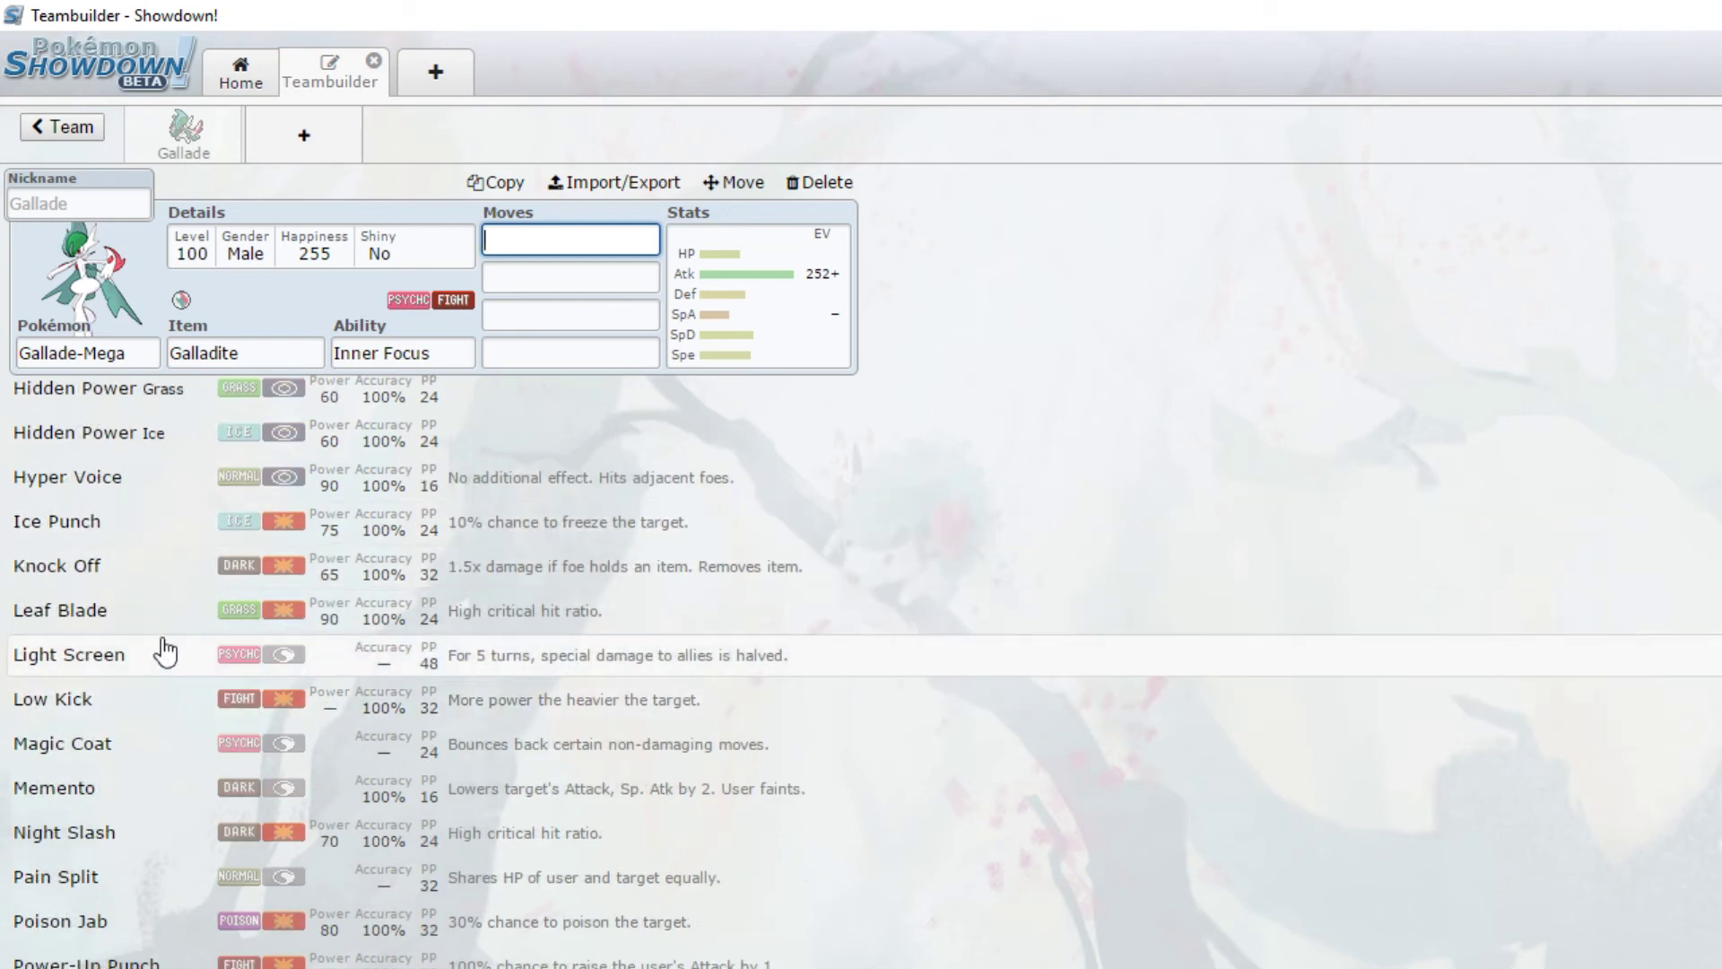
{"action": "scroll", "coordinate": [148, 605], "scroll_direction": "up", "scroll_amount": 6}
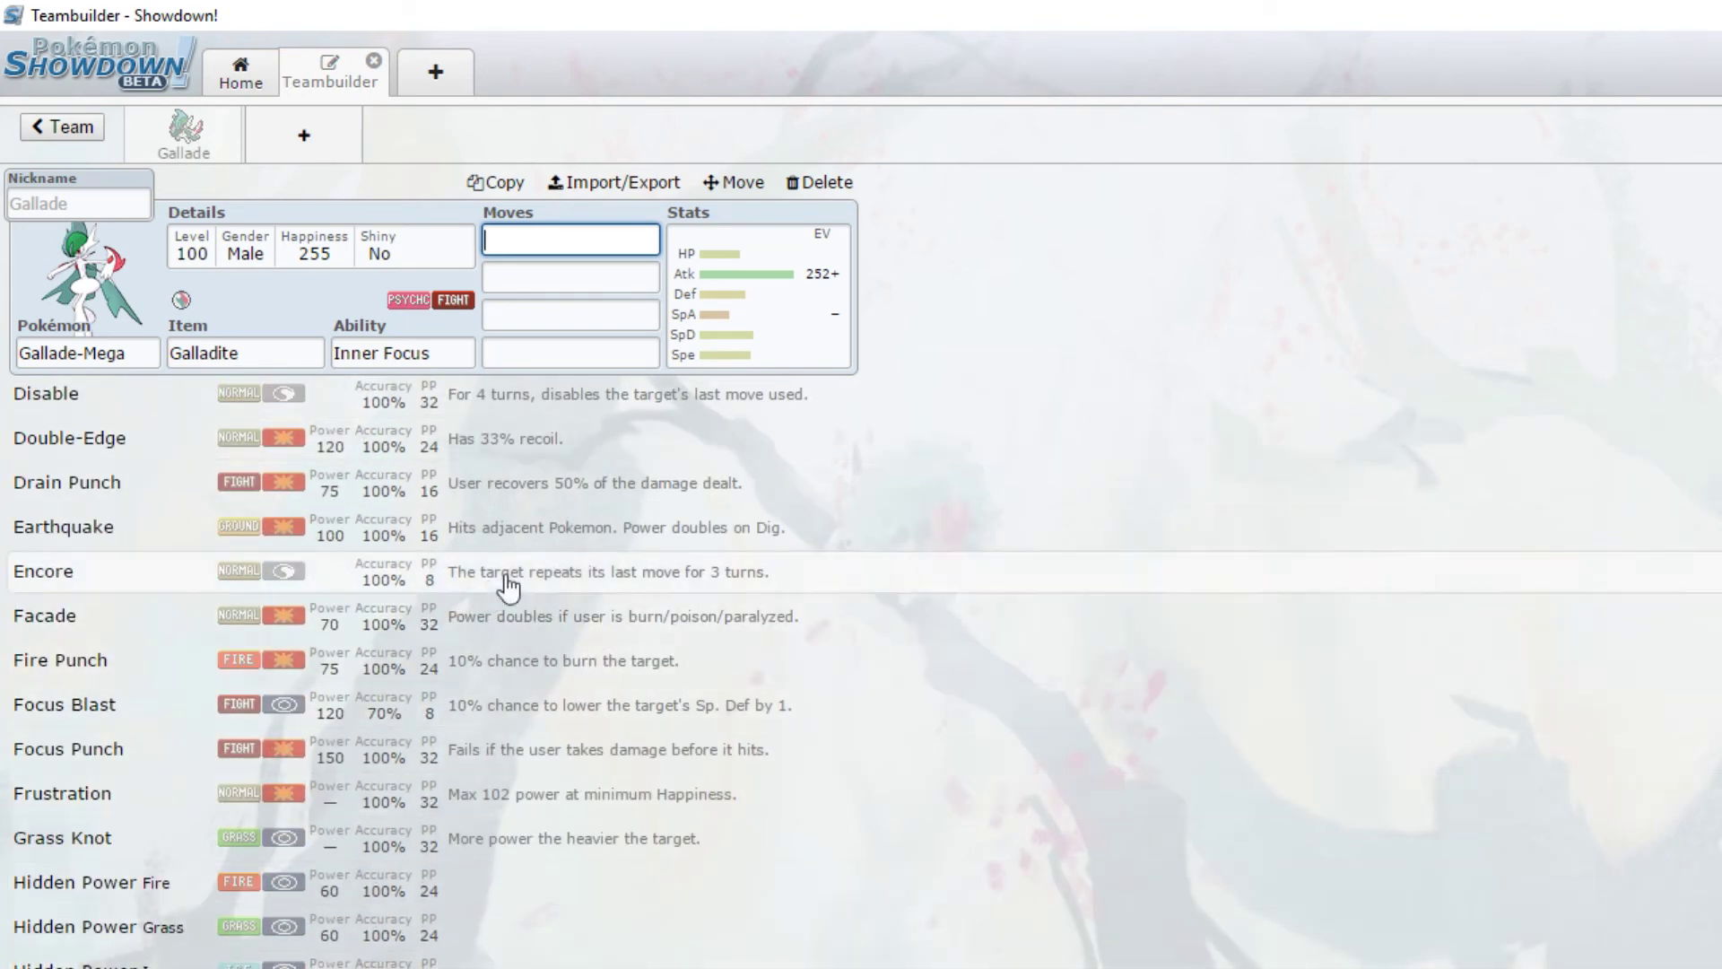
Step: Give Gallade-Mega 252 Speed EVs
{"action": "left_click", "coordinate": [780, 354]}
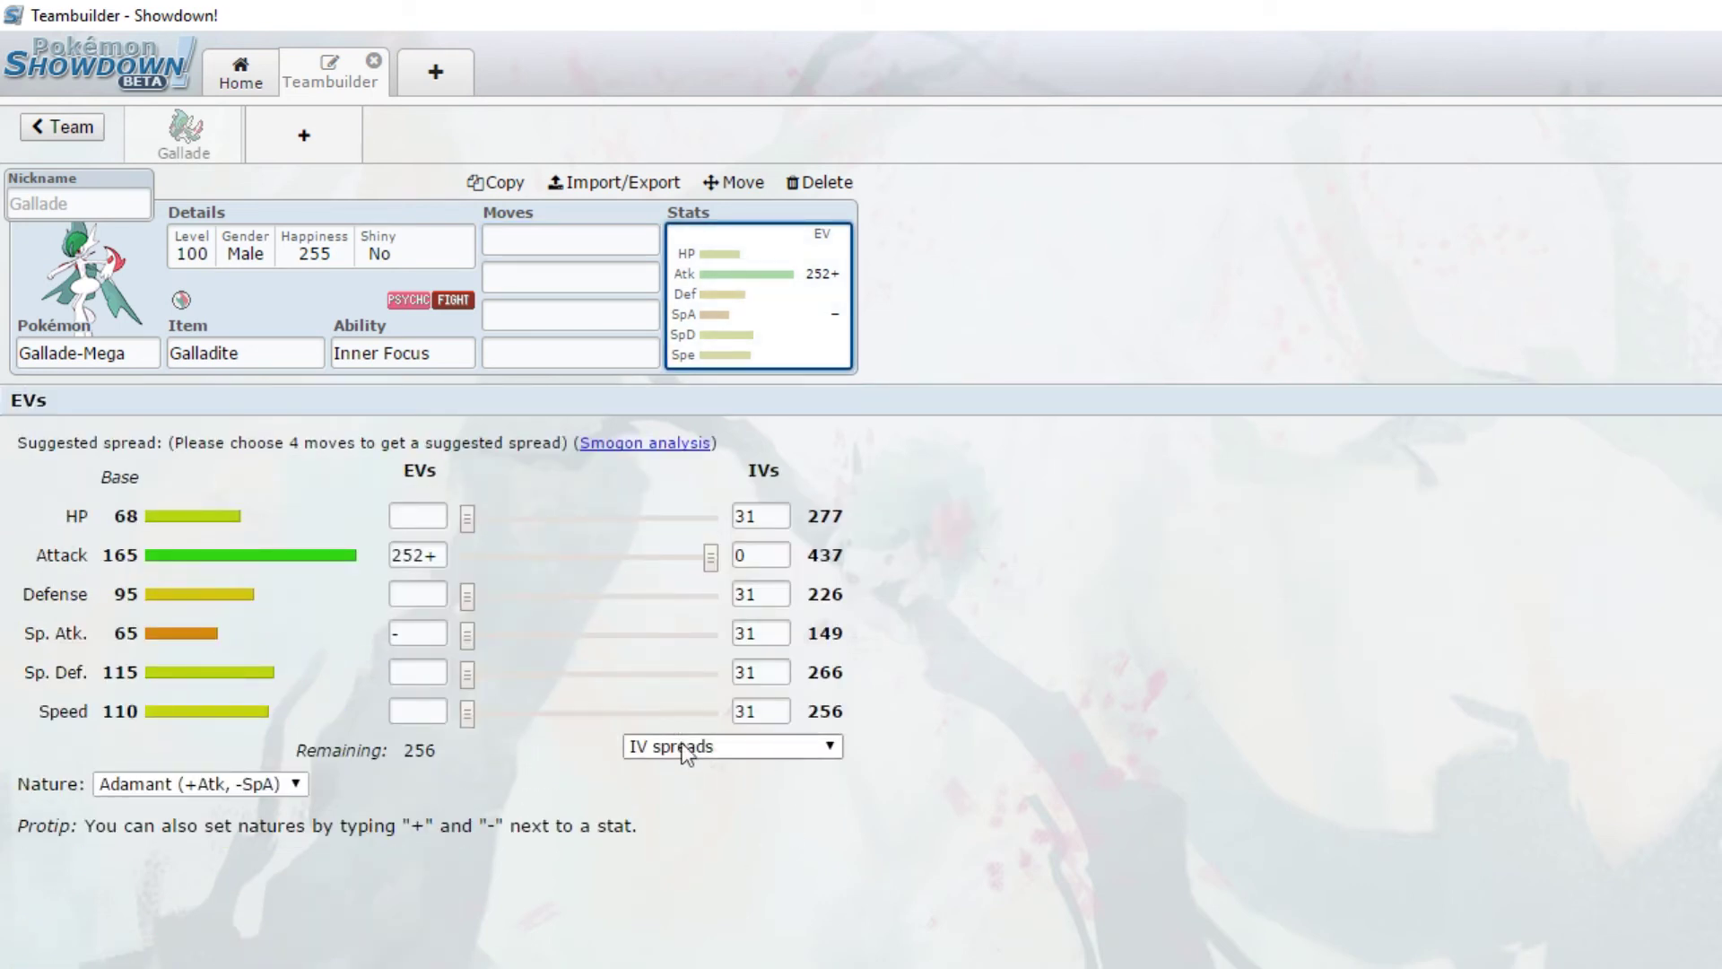
{"action": "left_click_drag", "start_coordinate": [468, 713], "coordinate": [890, 726]}
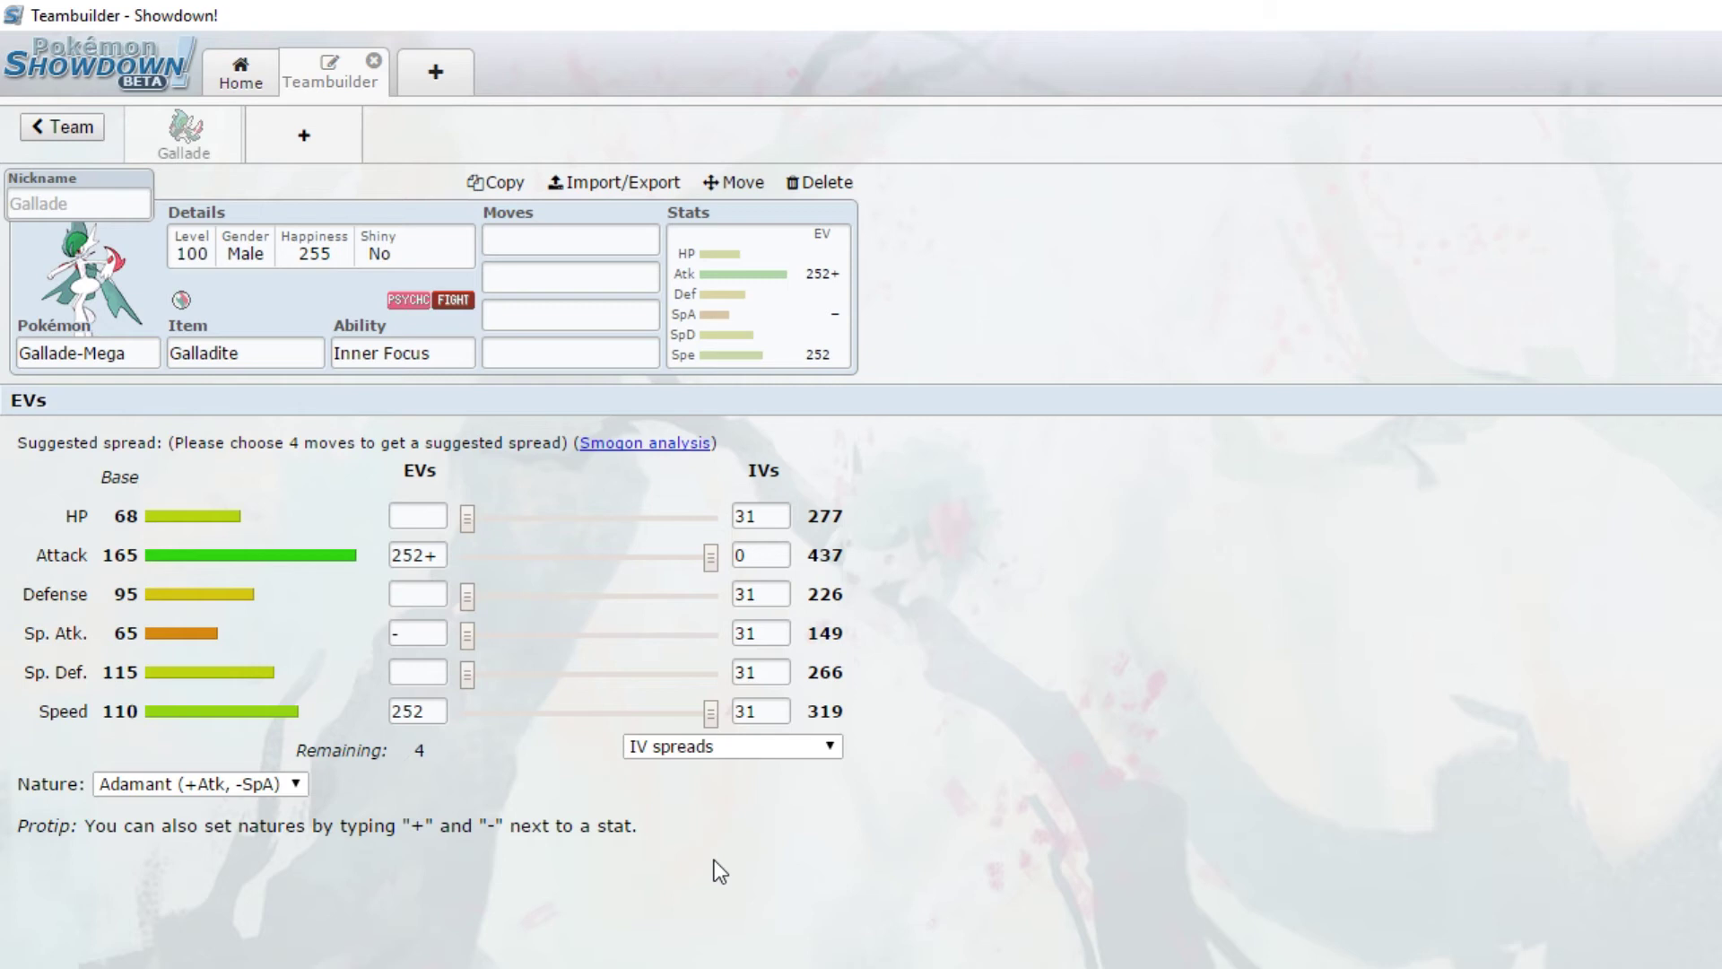
Step: Add Skarmory to the team as the second Pokémon, after Gallade
{"action": "left_click", "coordinate": [346, 137]}
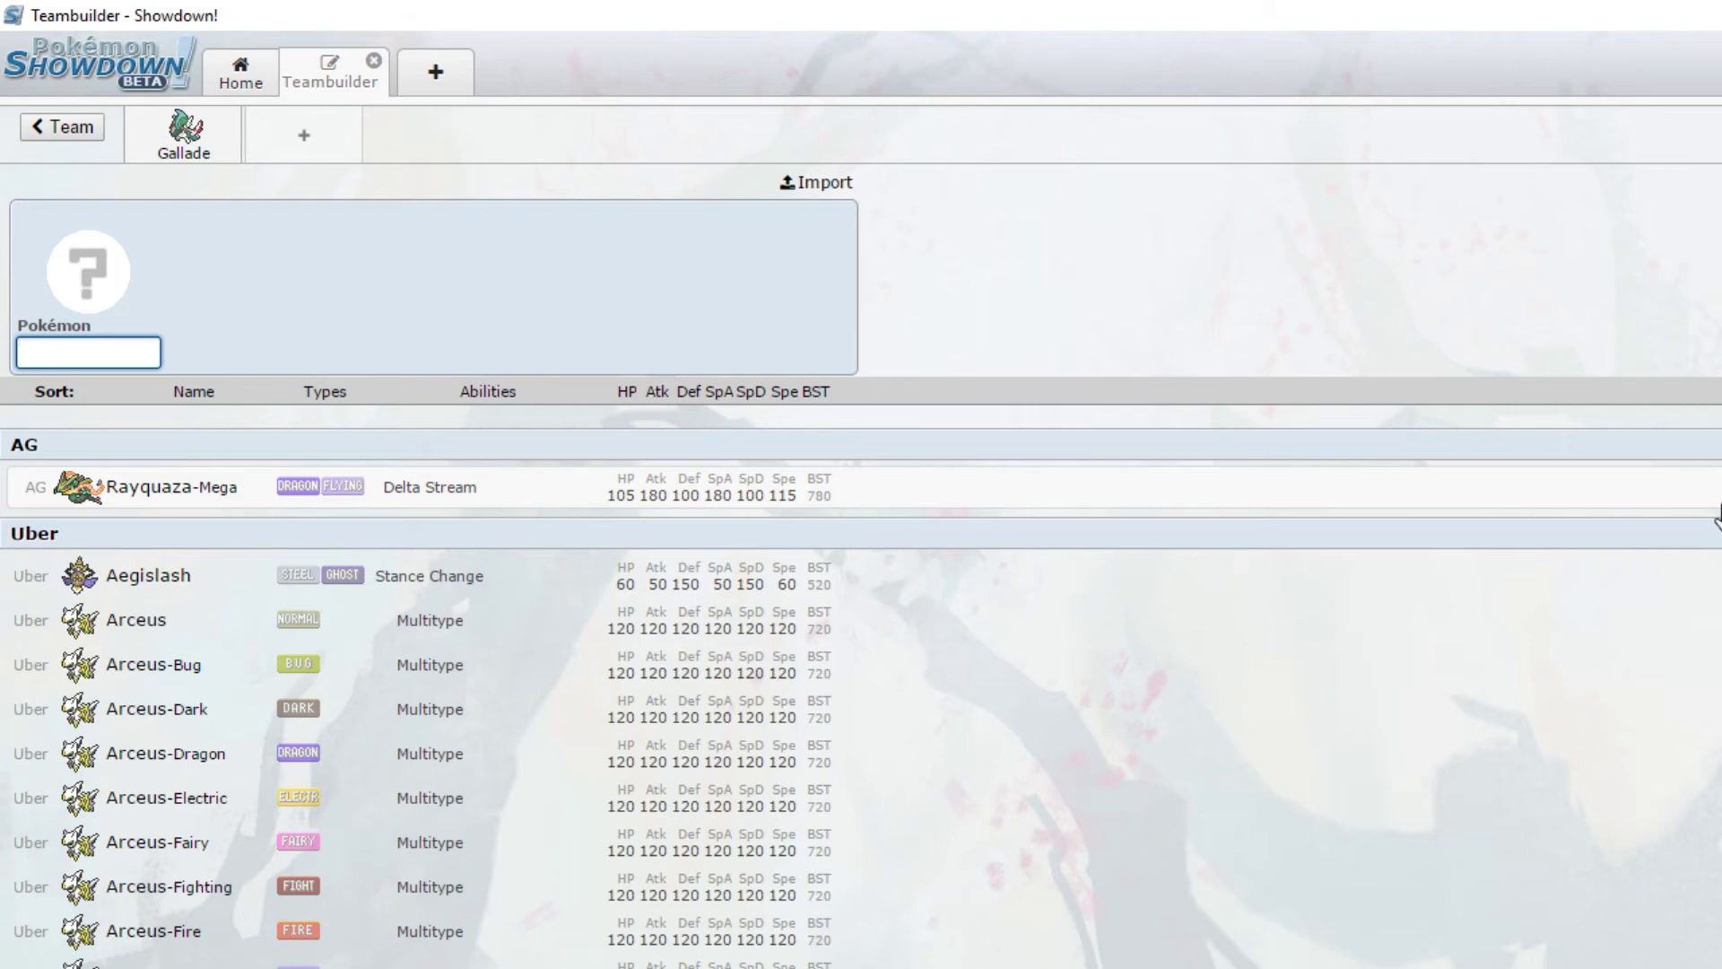
{"action": "type", "text": "skarmo"}
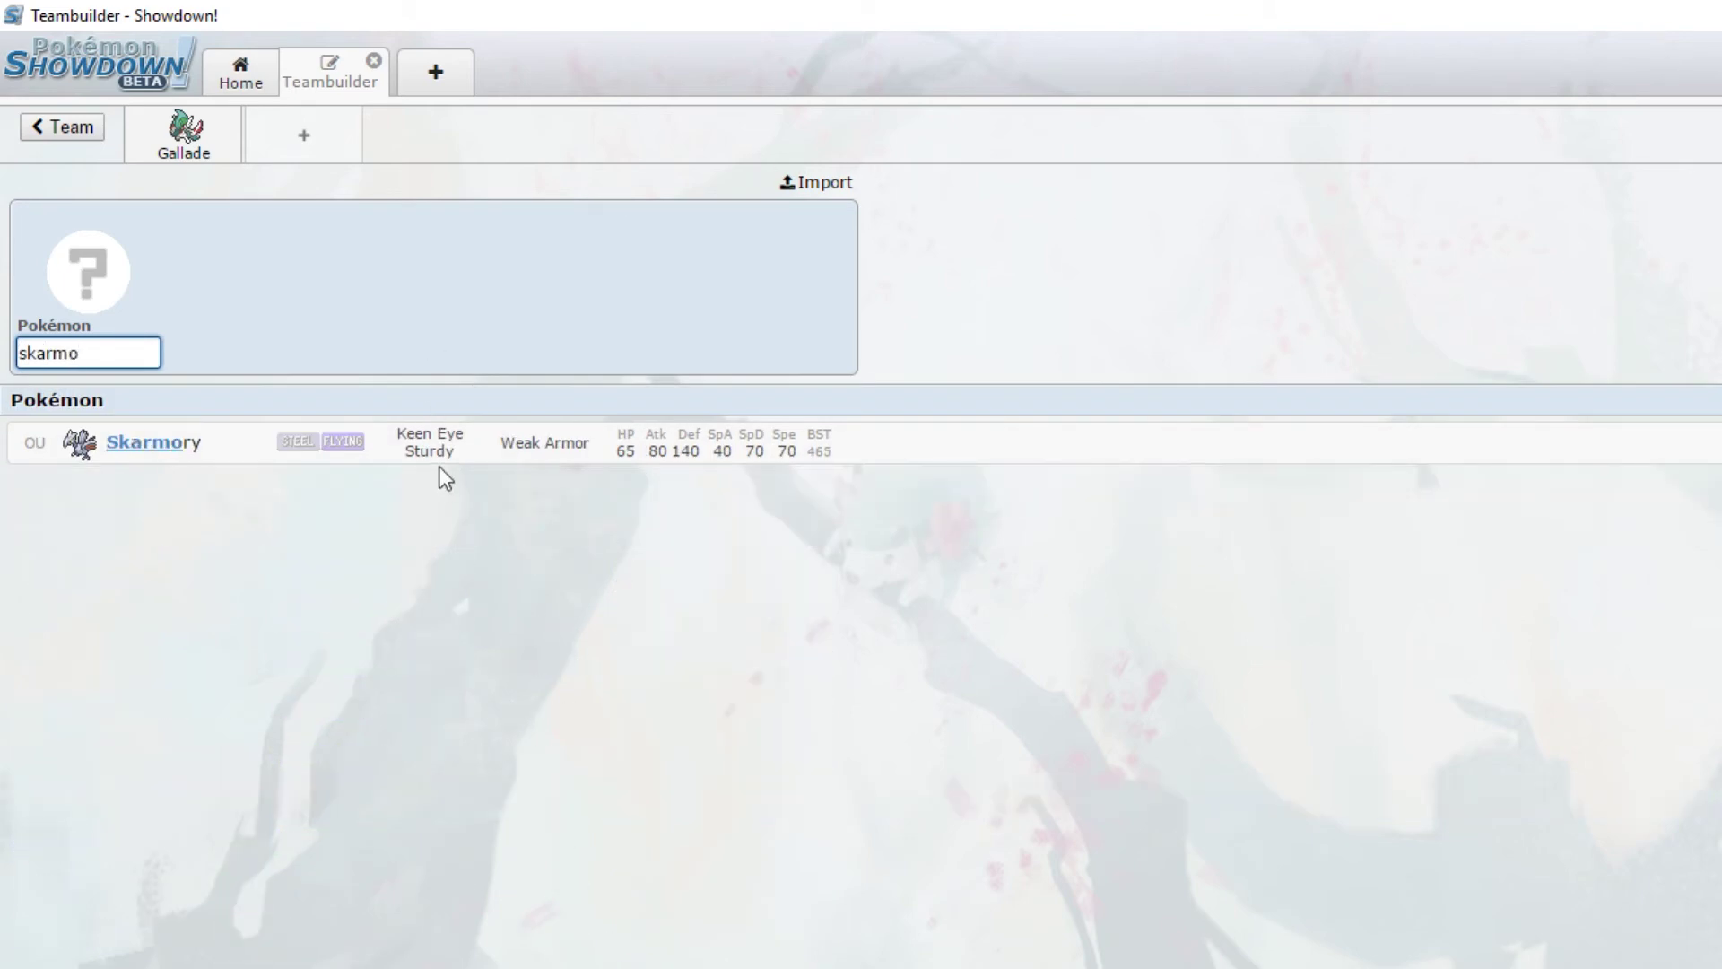
{"action": "left_click", "coordinate": [602, 444]}
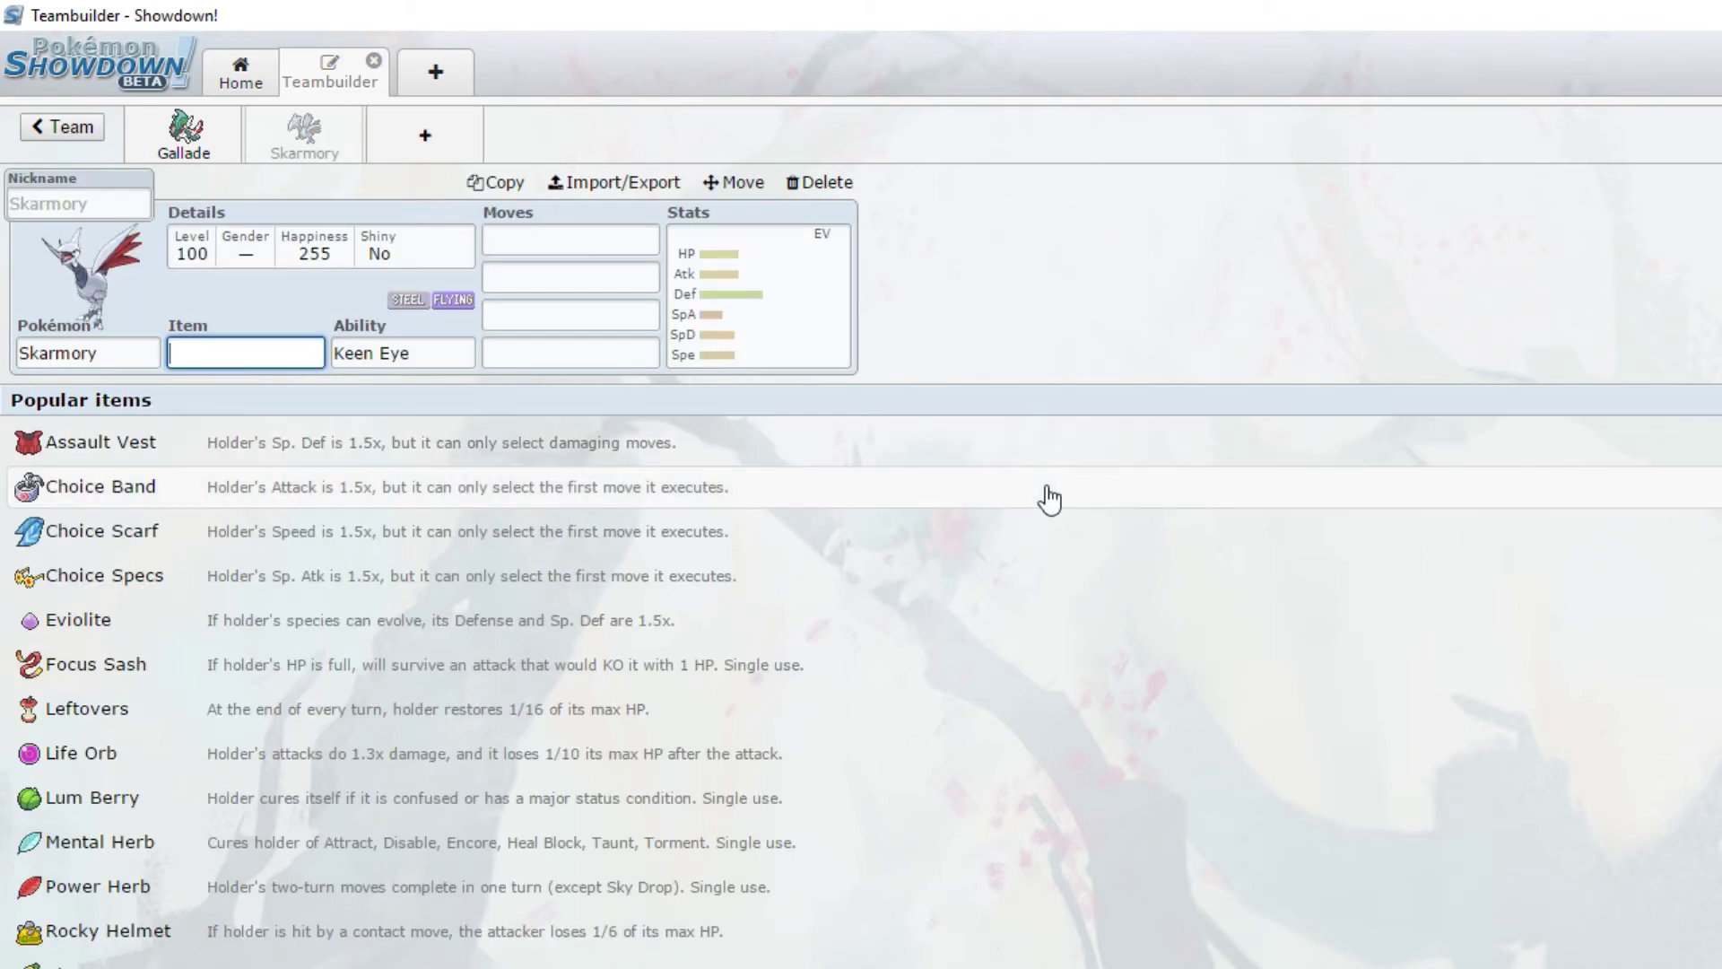
Step: Examine Skarmory's base stats, ability choices and available moves
{"action": "left_click", "coordinate": [736, 253]}
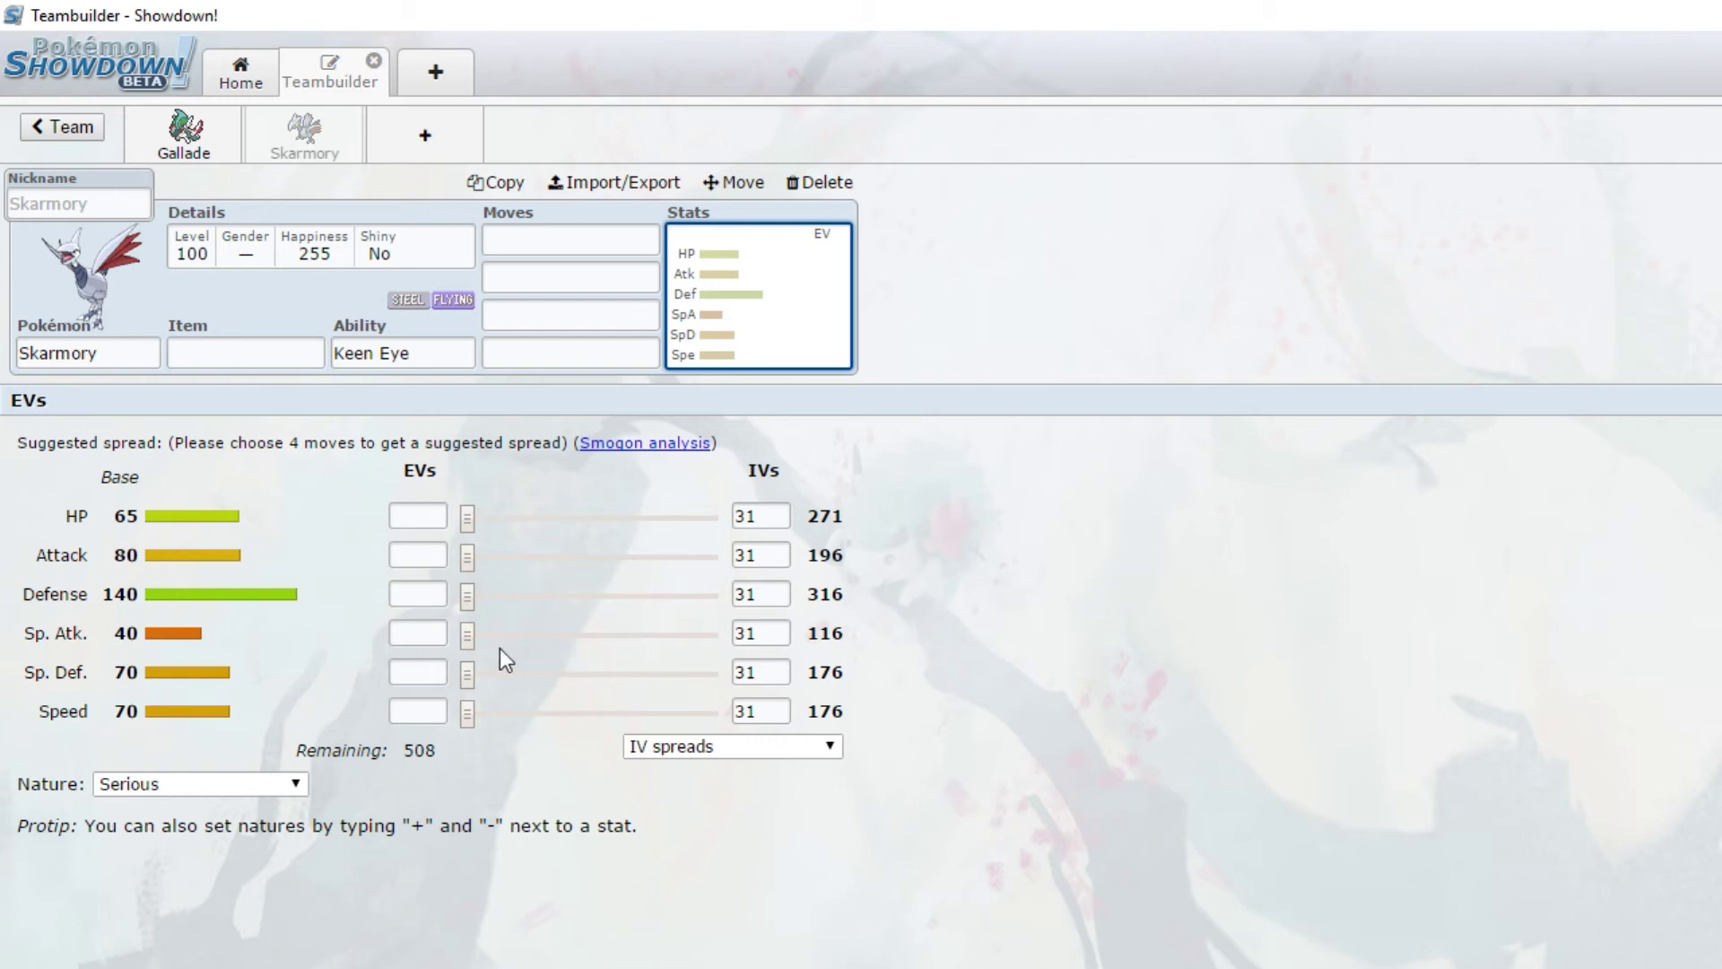
{"action": "left_click", "coordinate": [436, 357]}
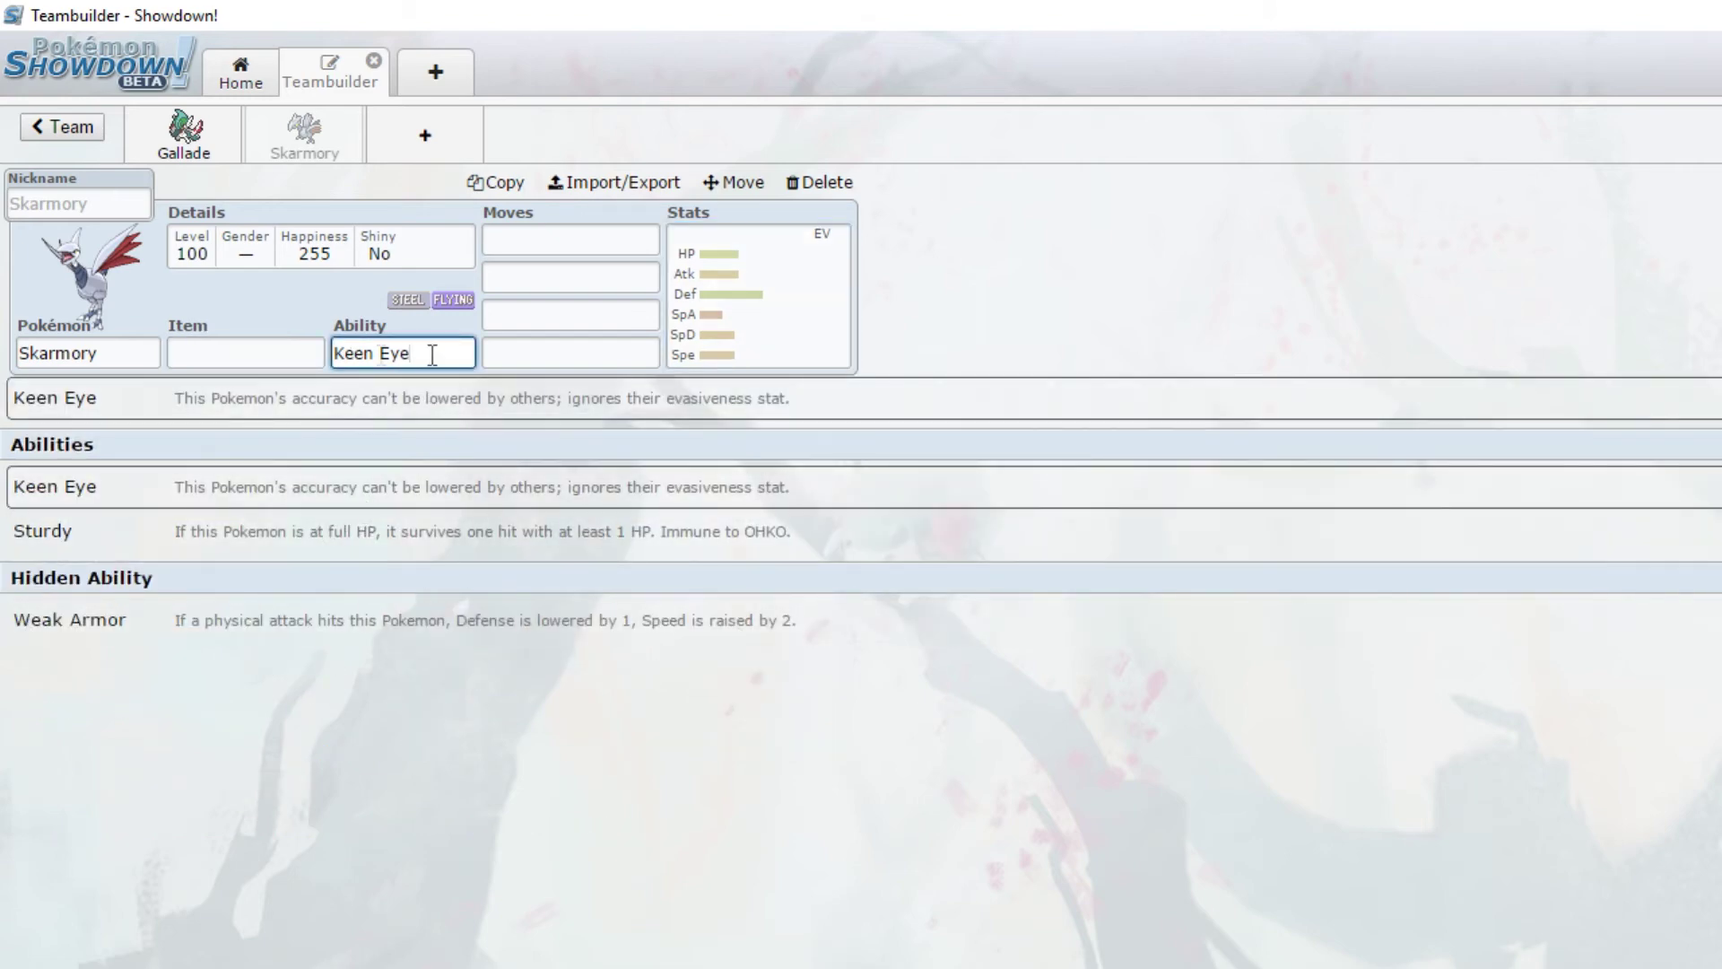
{"action": "left_click", "coordinate": [192, 352]}
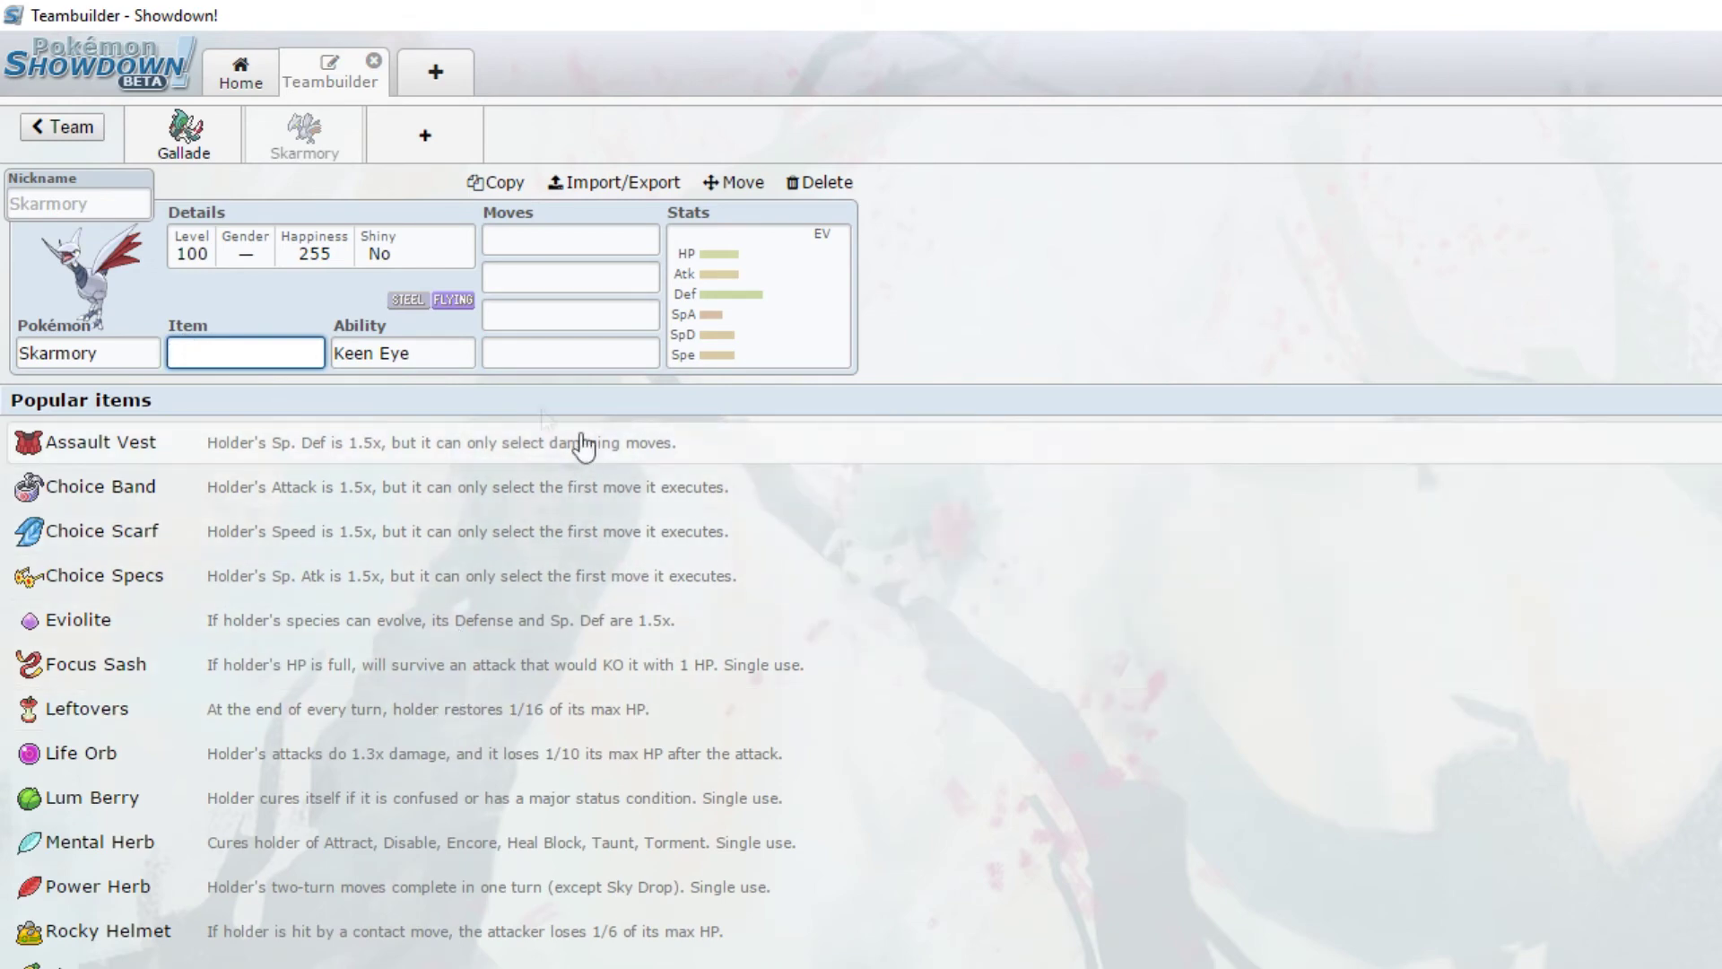
{"action": "left_click", "coordinate": [548, 254]}
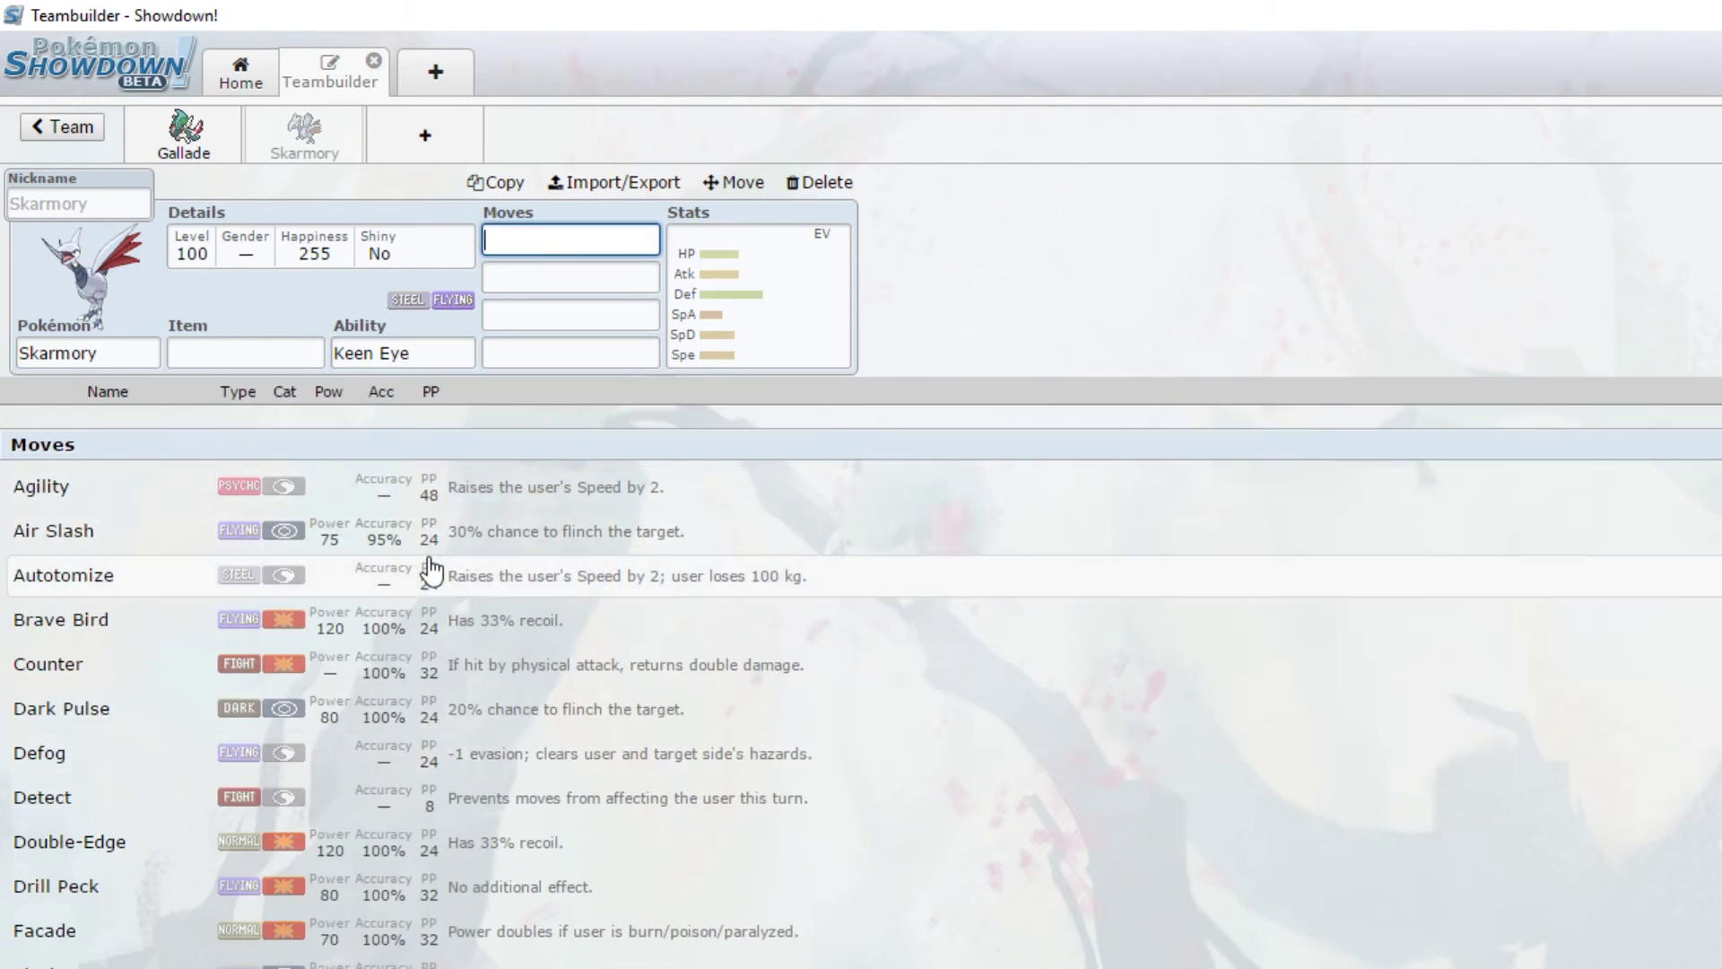
{"action": "scroll", "coordinate": [473, 706], "scroll_direction": "down", "scroll_amount": 9}
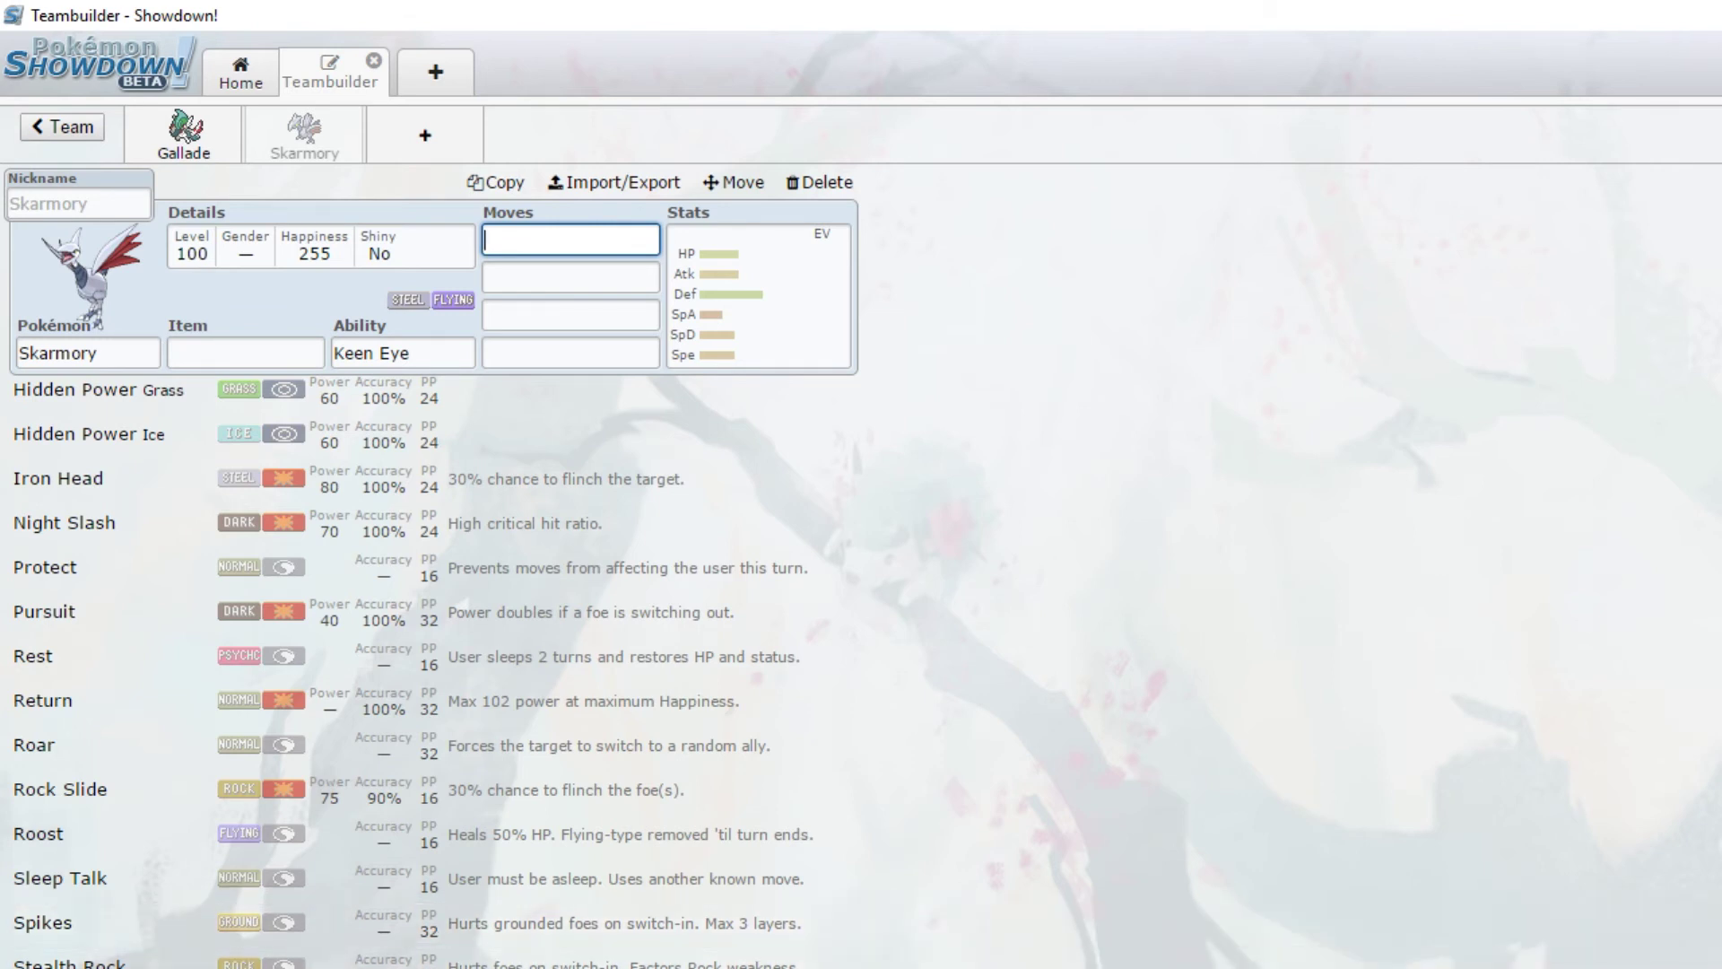
{"action": "scroll", "coordinate": [403, 672], "scroll_direction": "up", "scroll_amount": 5}
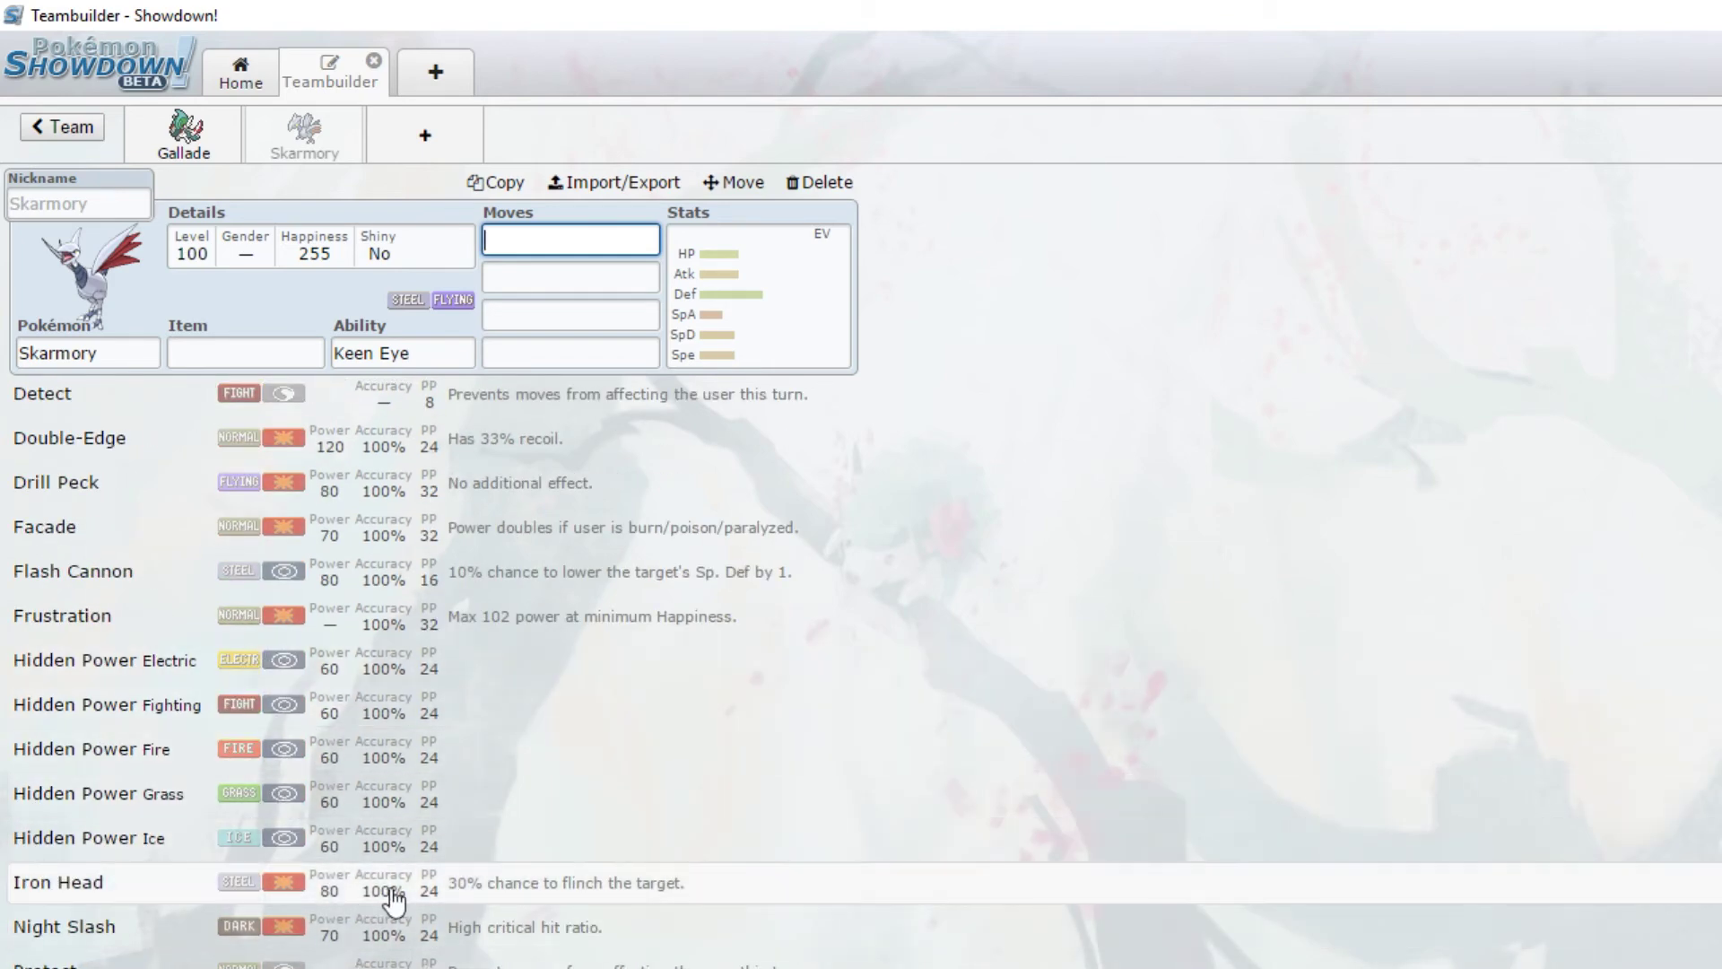
{"action": "scroll", "coordinate": [487, 682], "scroll_direction": "up", "scroll_amount": 3}
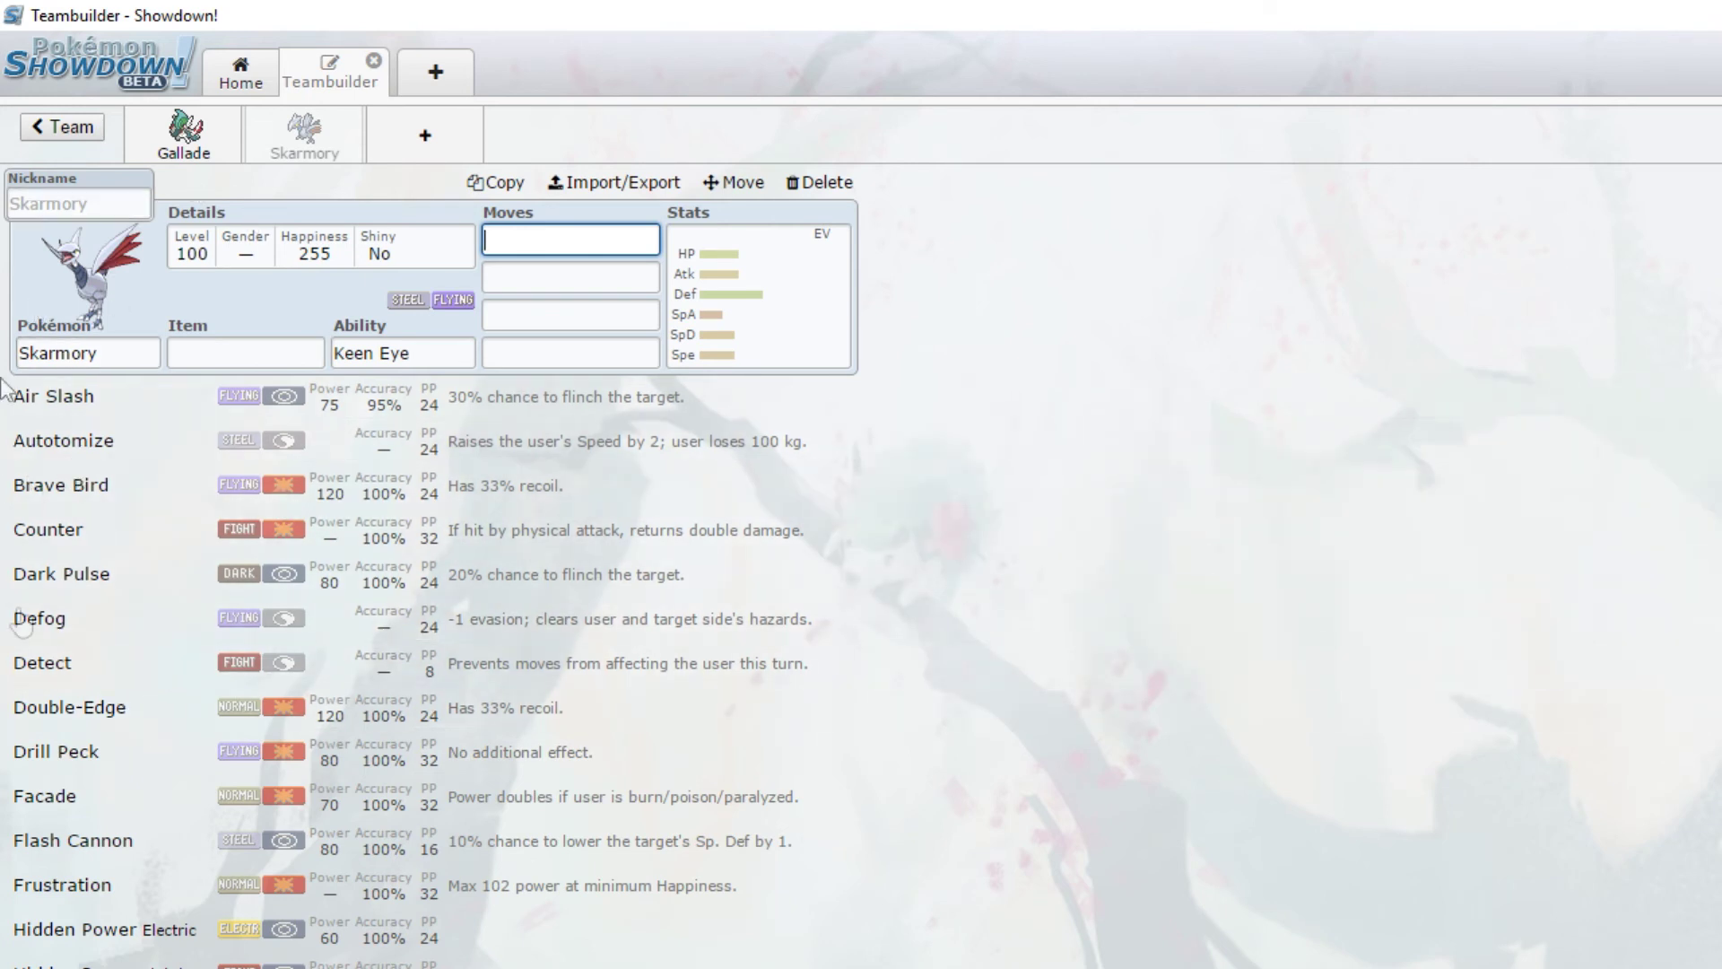
Step: Add Electivire to the team as the third Pokémon
{"action": "left_click", "coordinate": [406, 141]}
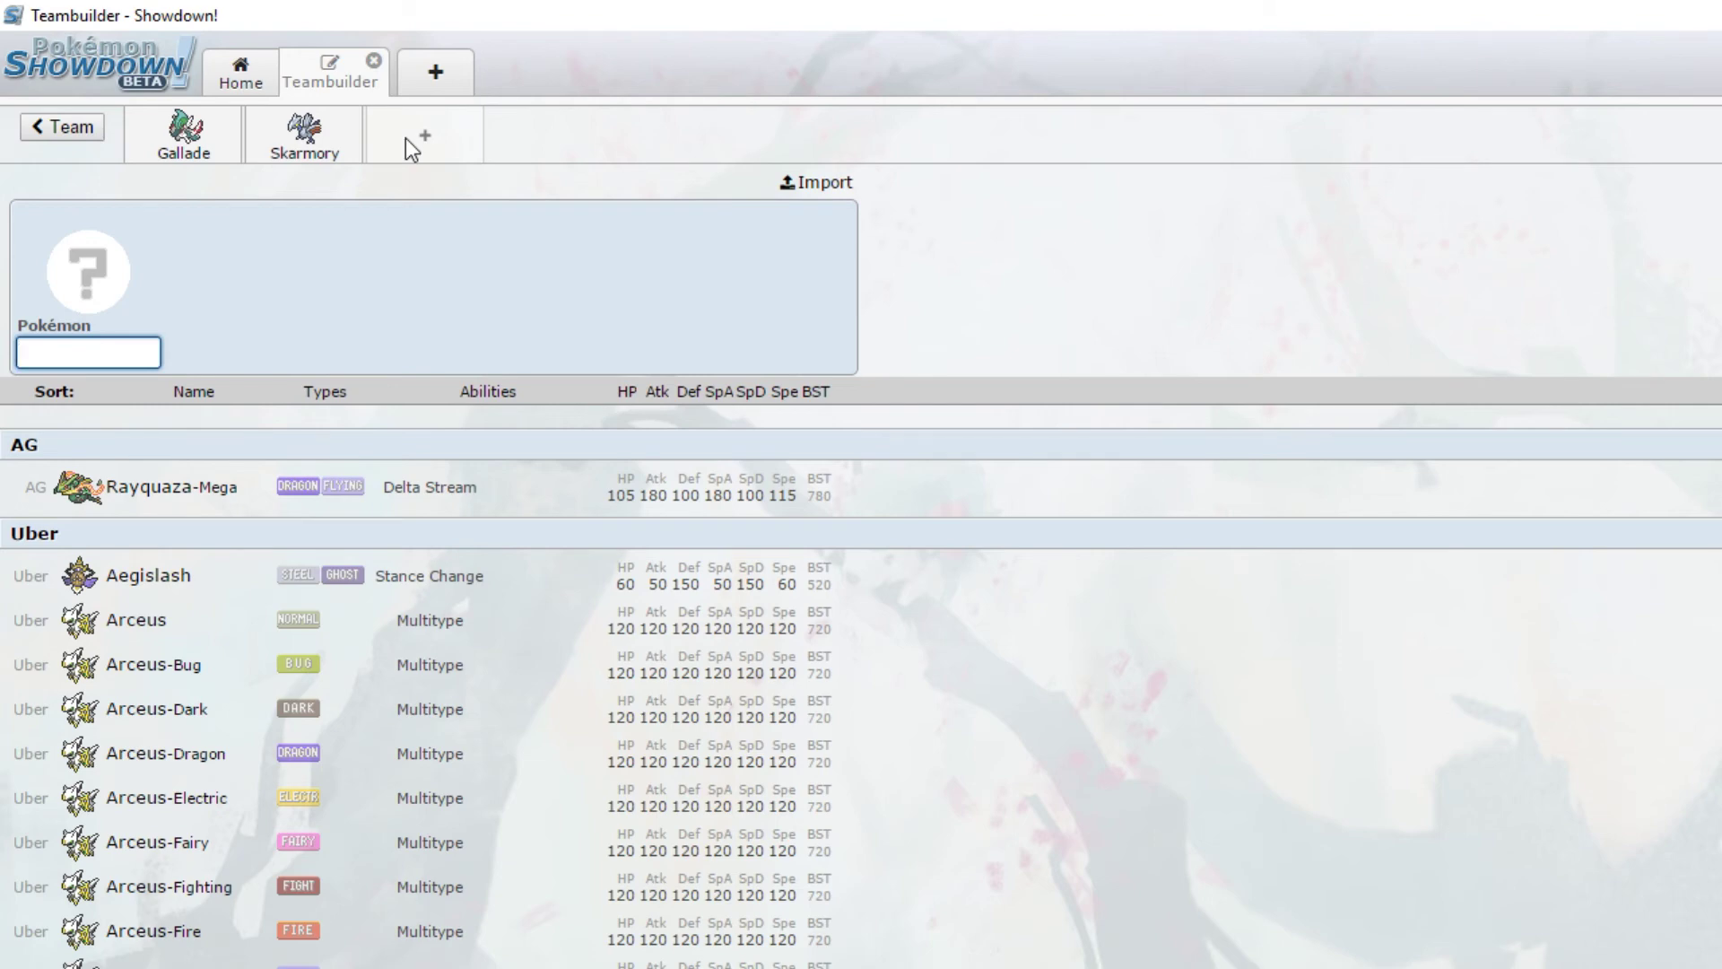
{"action": "type", "text": "e"}
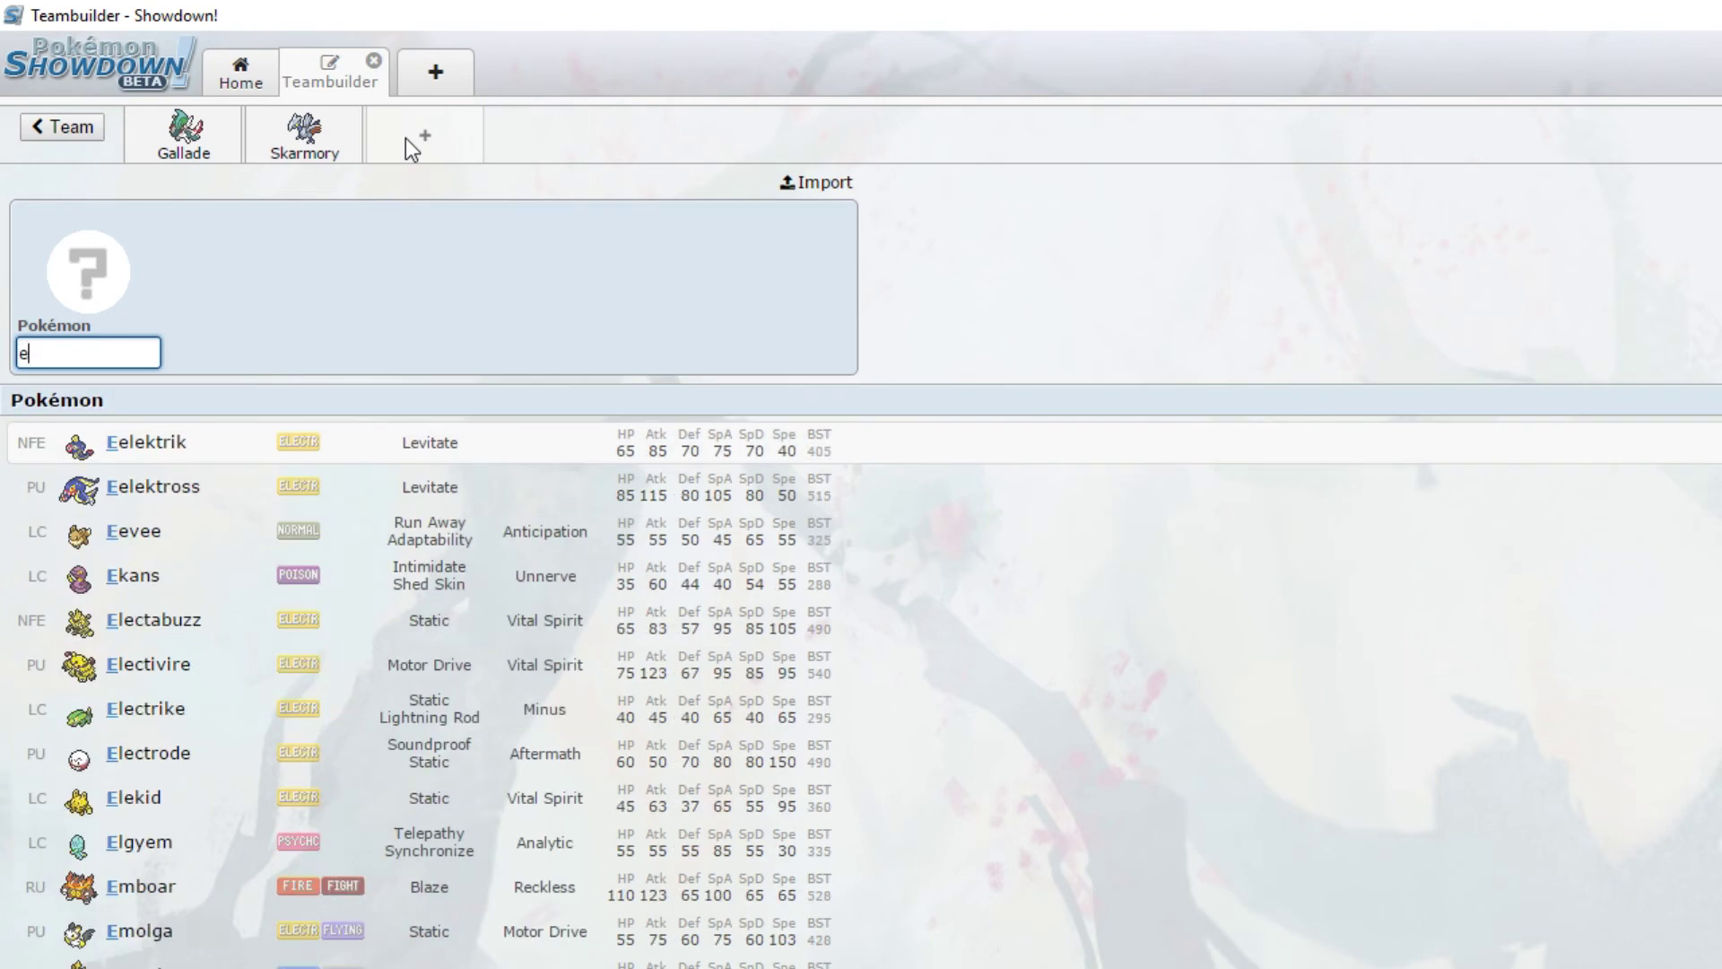
{"action": "type", "text": "lectiv"}
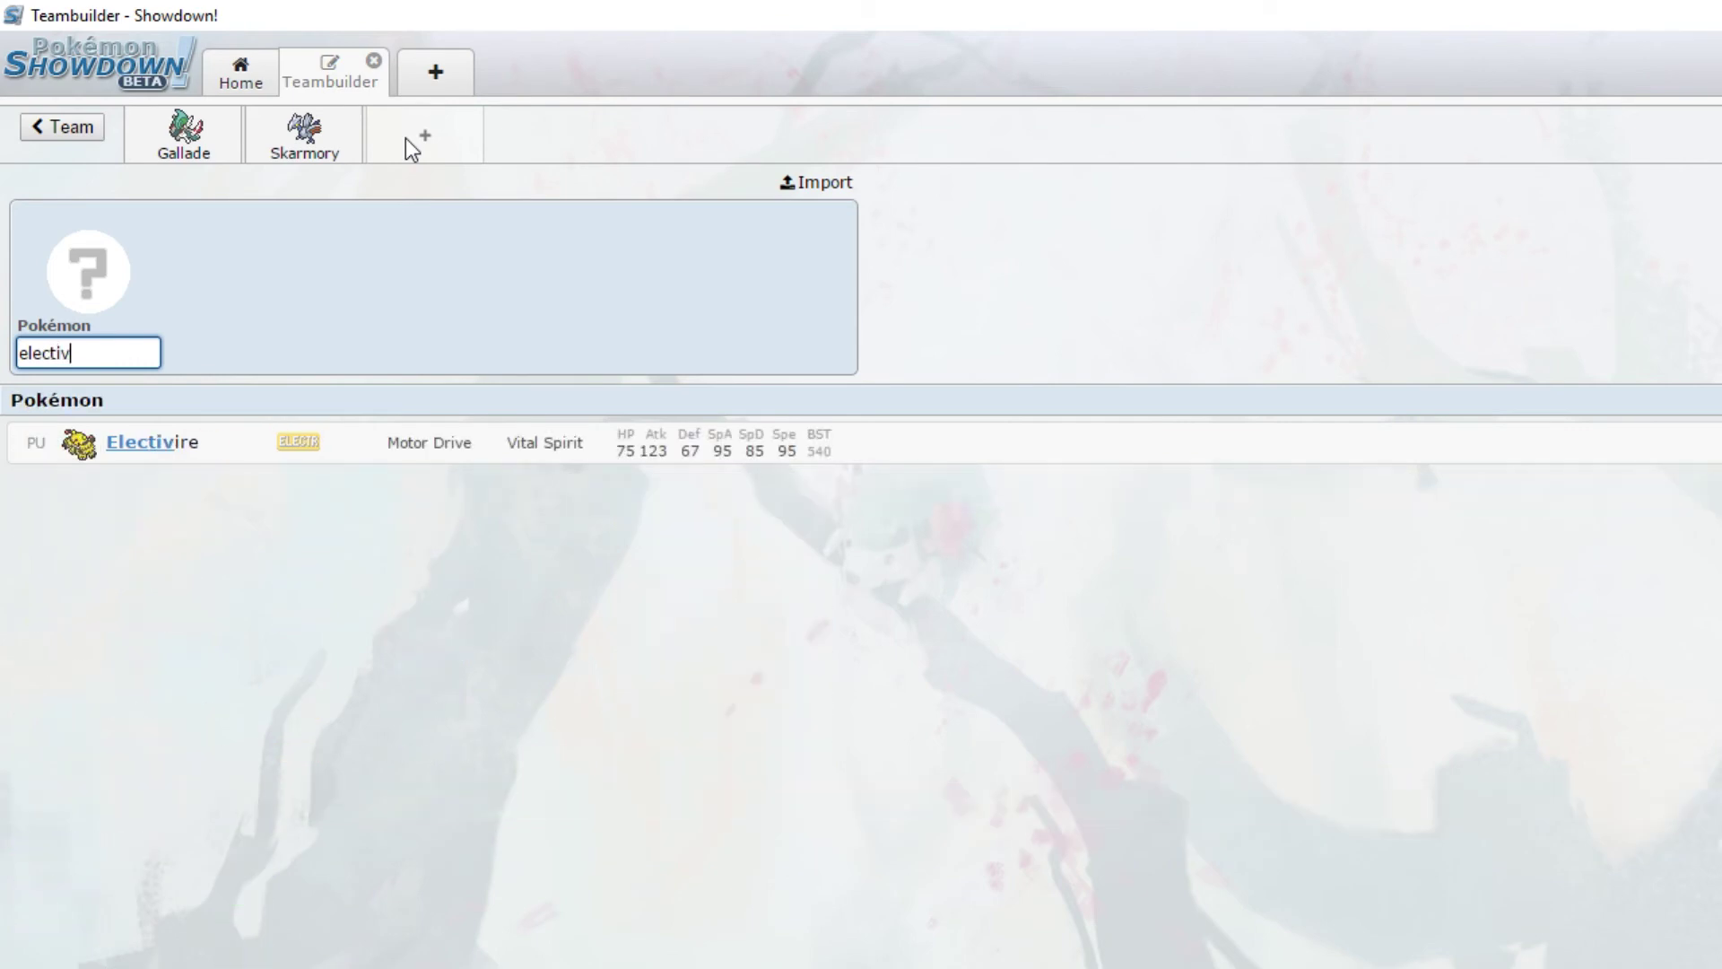
{"action": "left_click", "coordinate": [723, 457]}
Step: Examine Electivire's ability choices and base stats, along with the popular held items
{"action": "left_click", "coordinate": [430, 350]}
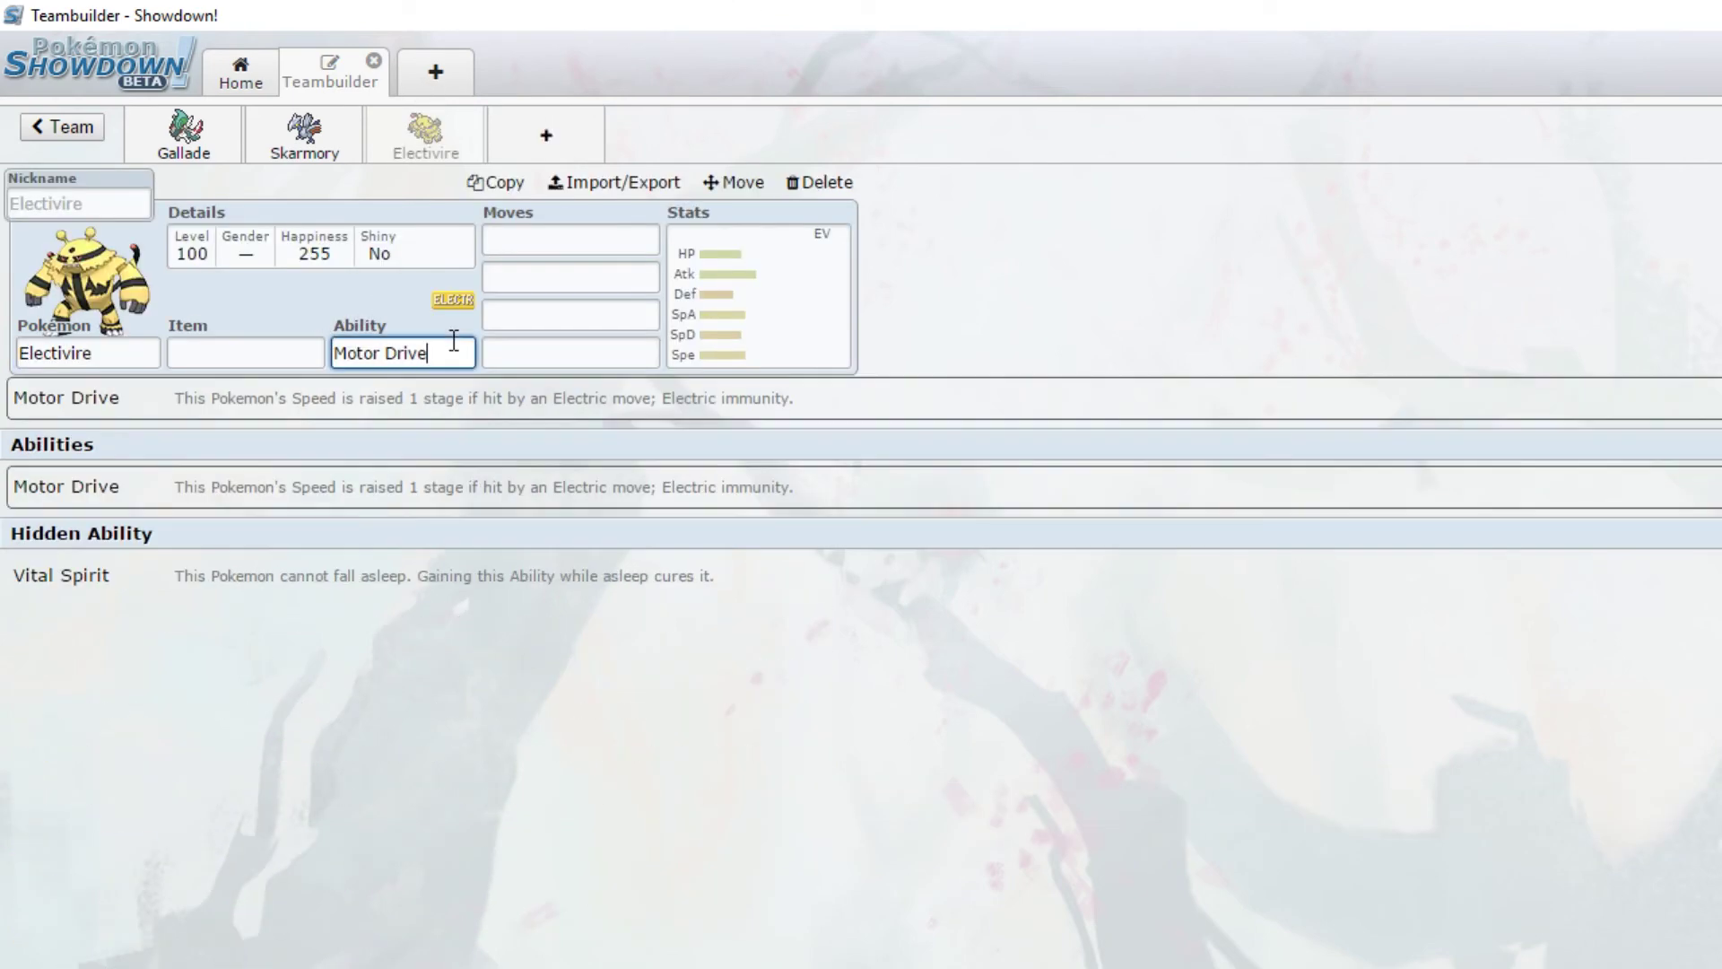
{"action": "left_click", "coordinate": [256, 351]}
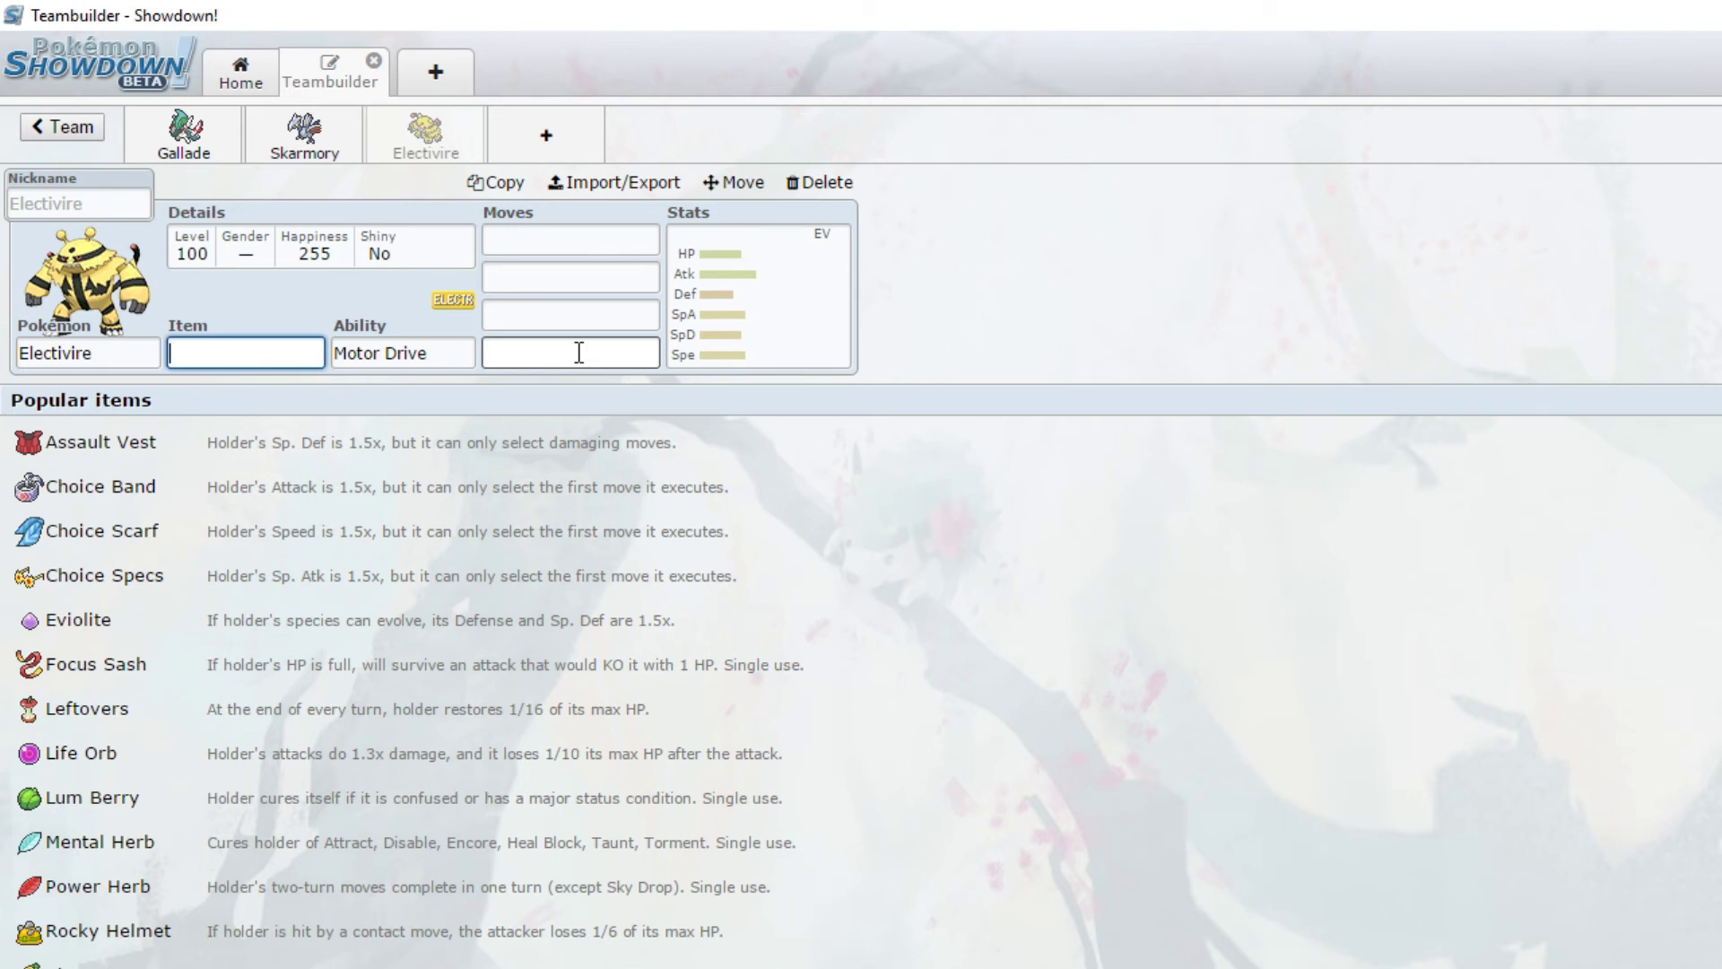
{"action": "left_click", "coordinate": [792, 350]}
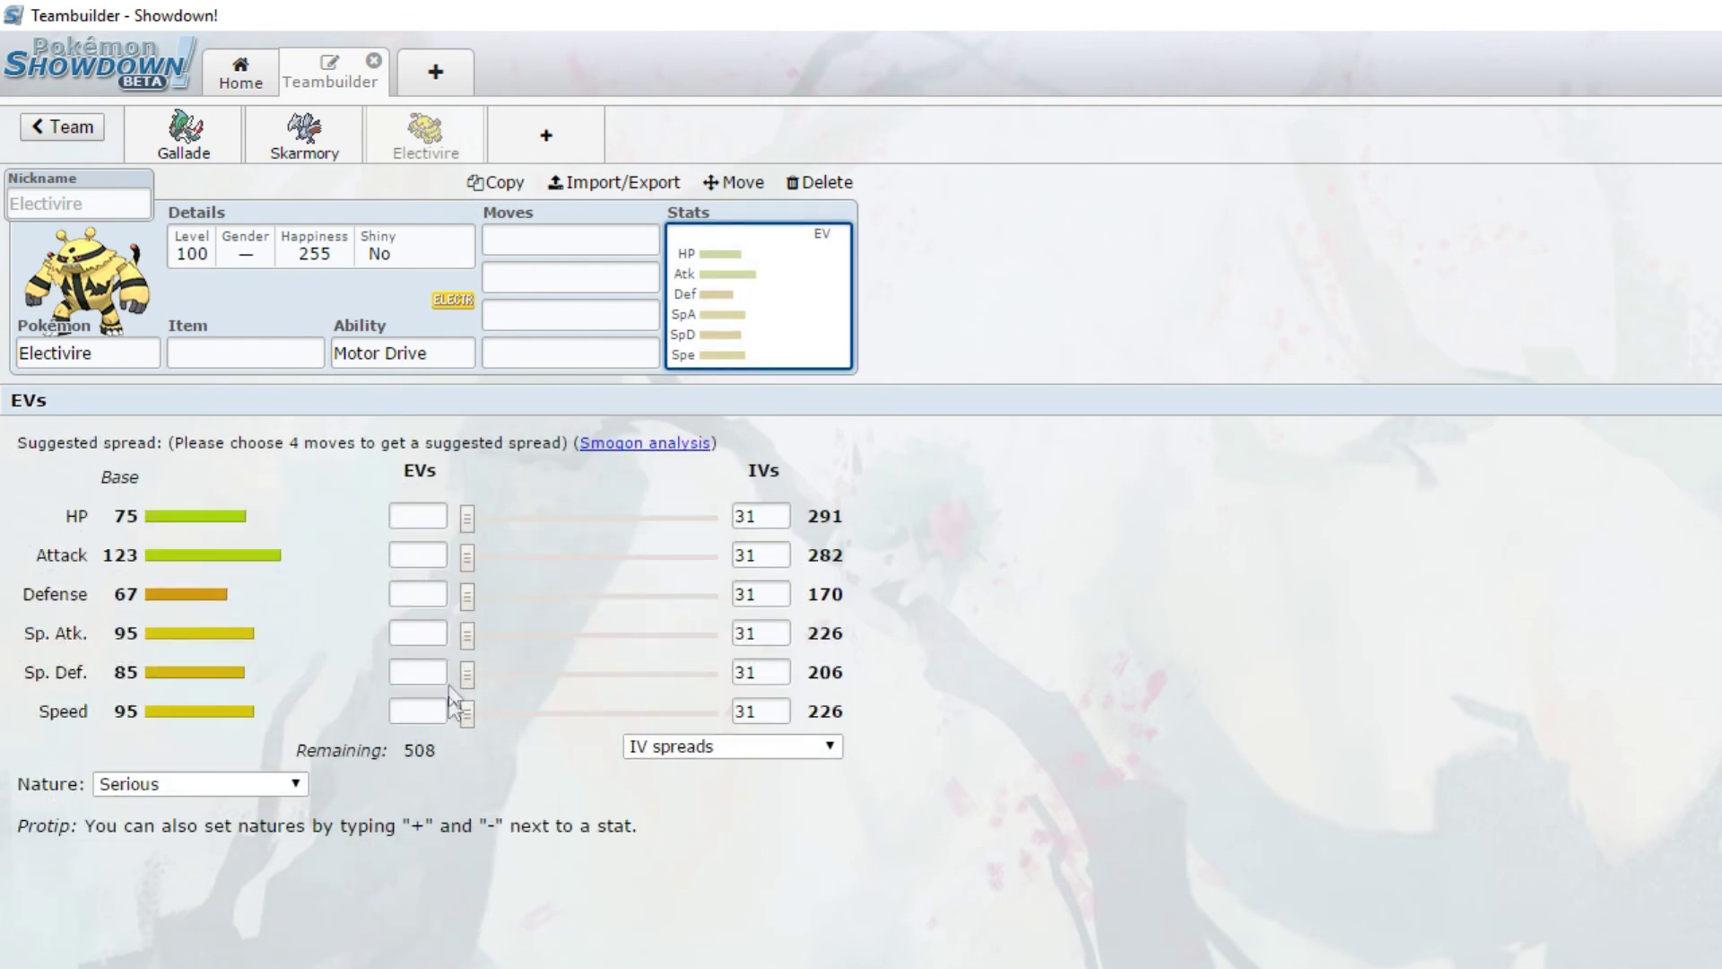
{"action": "left_click", "coordinate": [301, 353]}
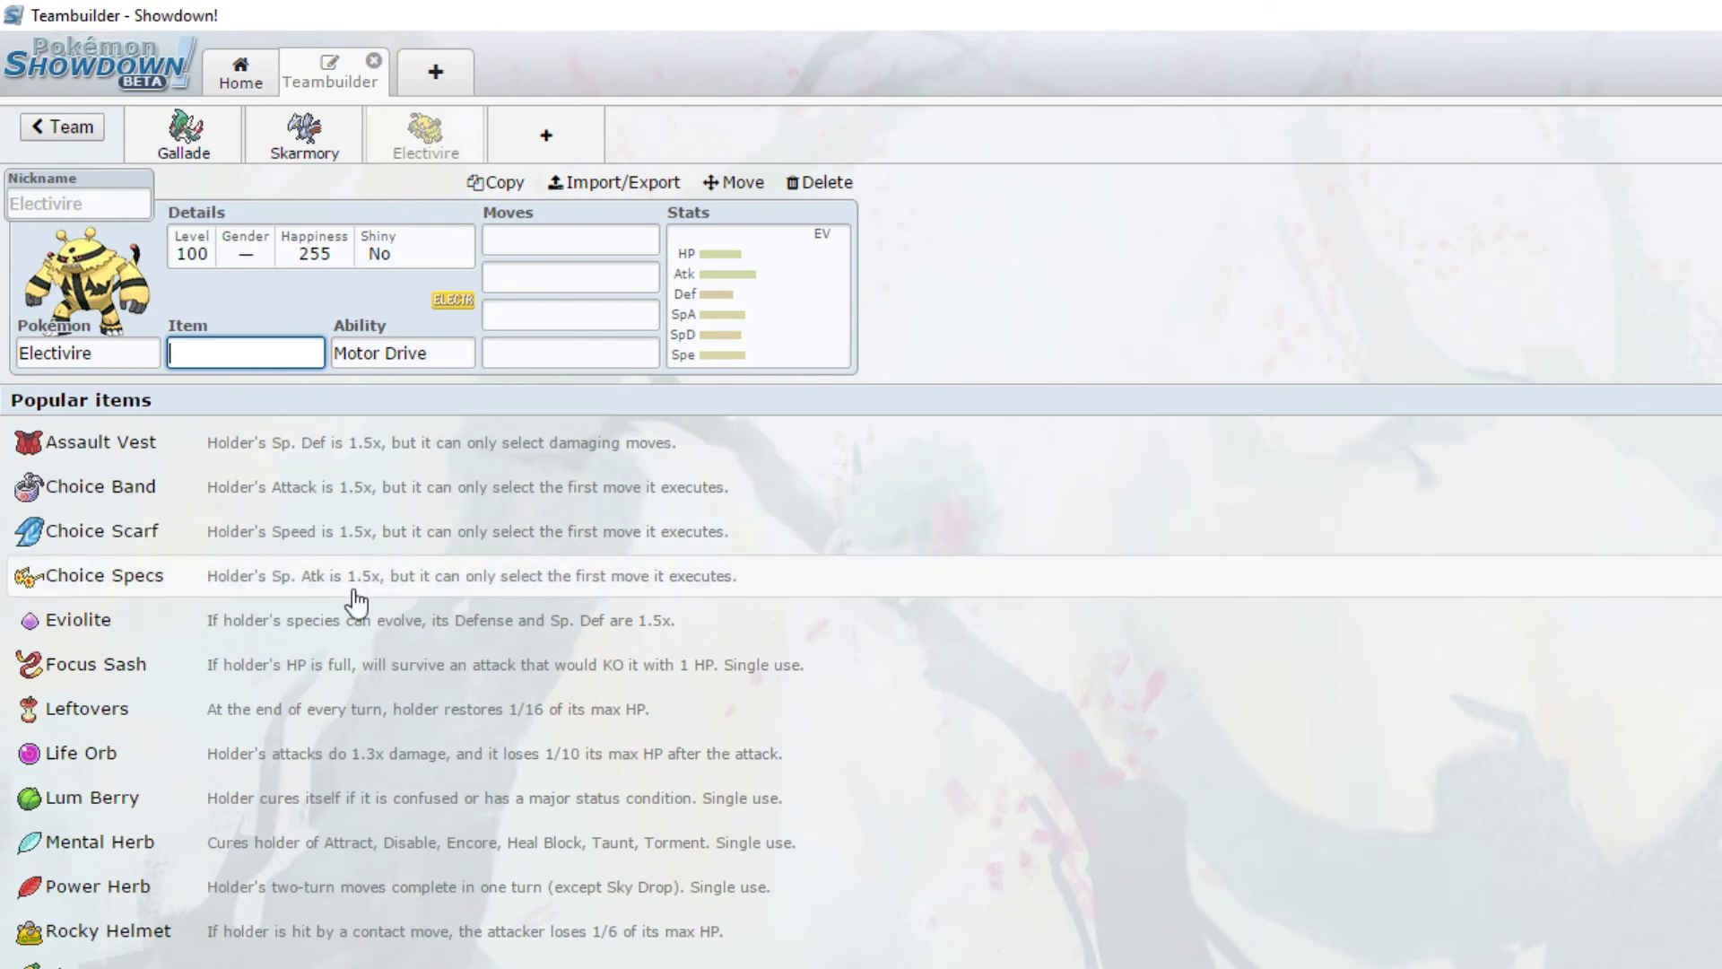
{"action": "left_click", "coordinate": [569, 244]}
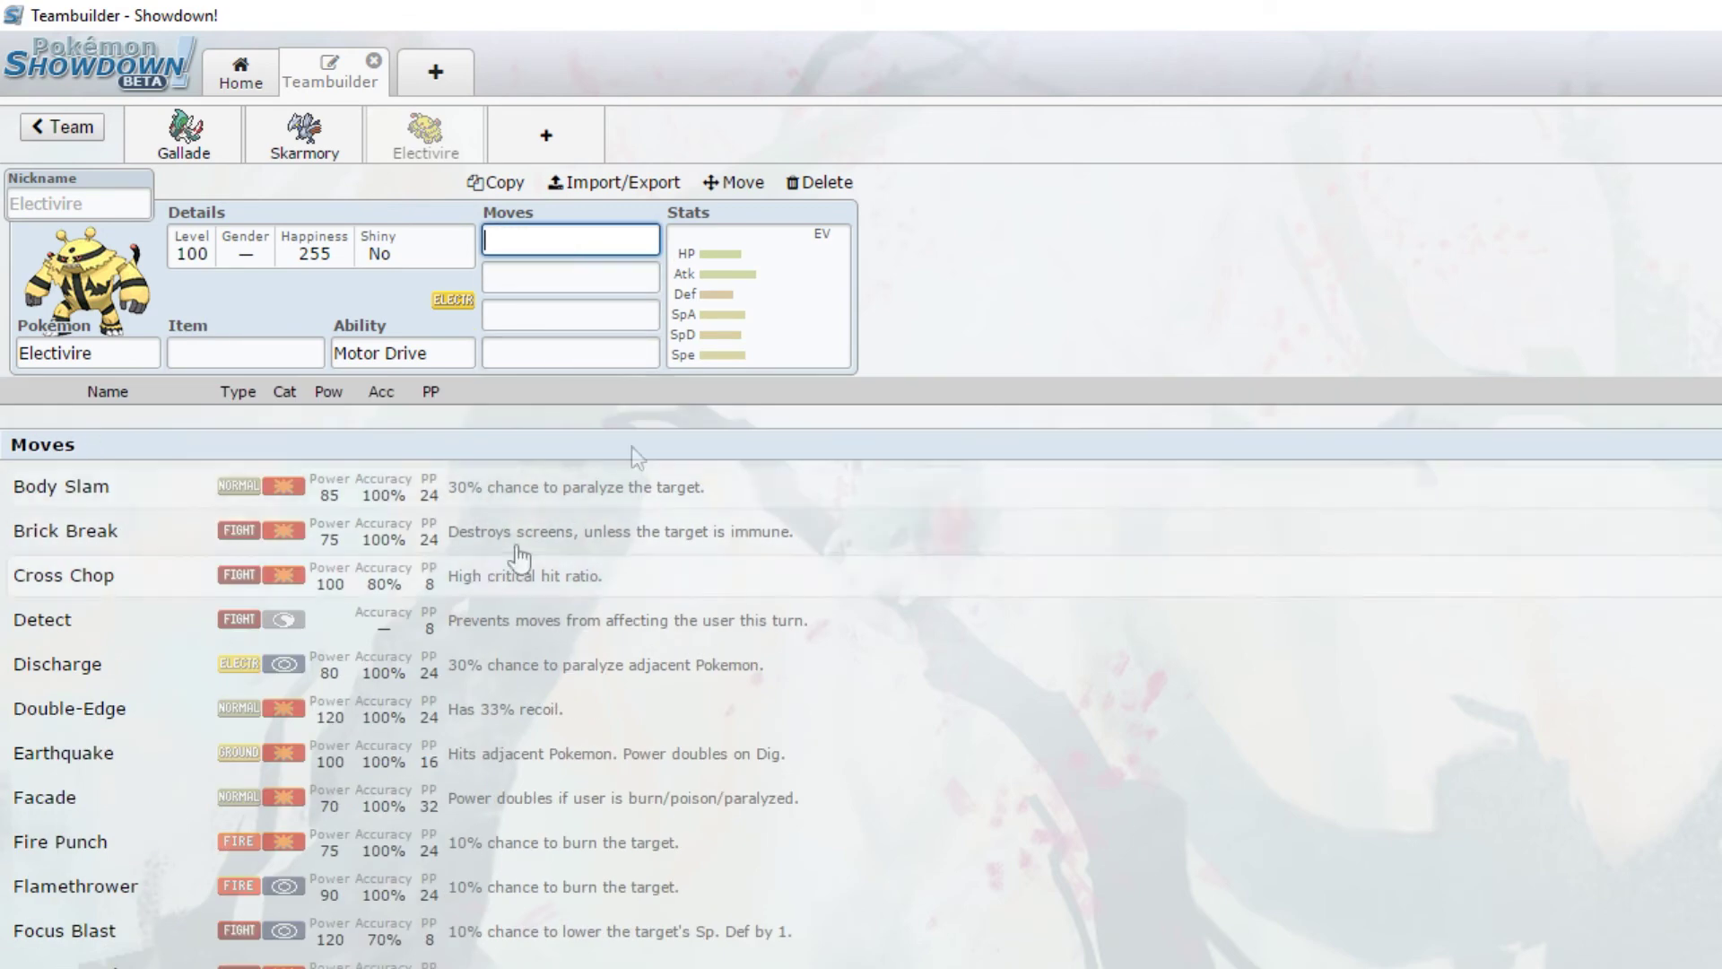
{"action": "left_click", "coordinate": [741, 330]}
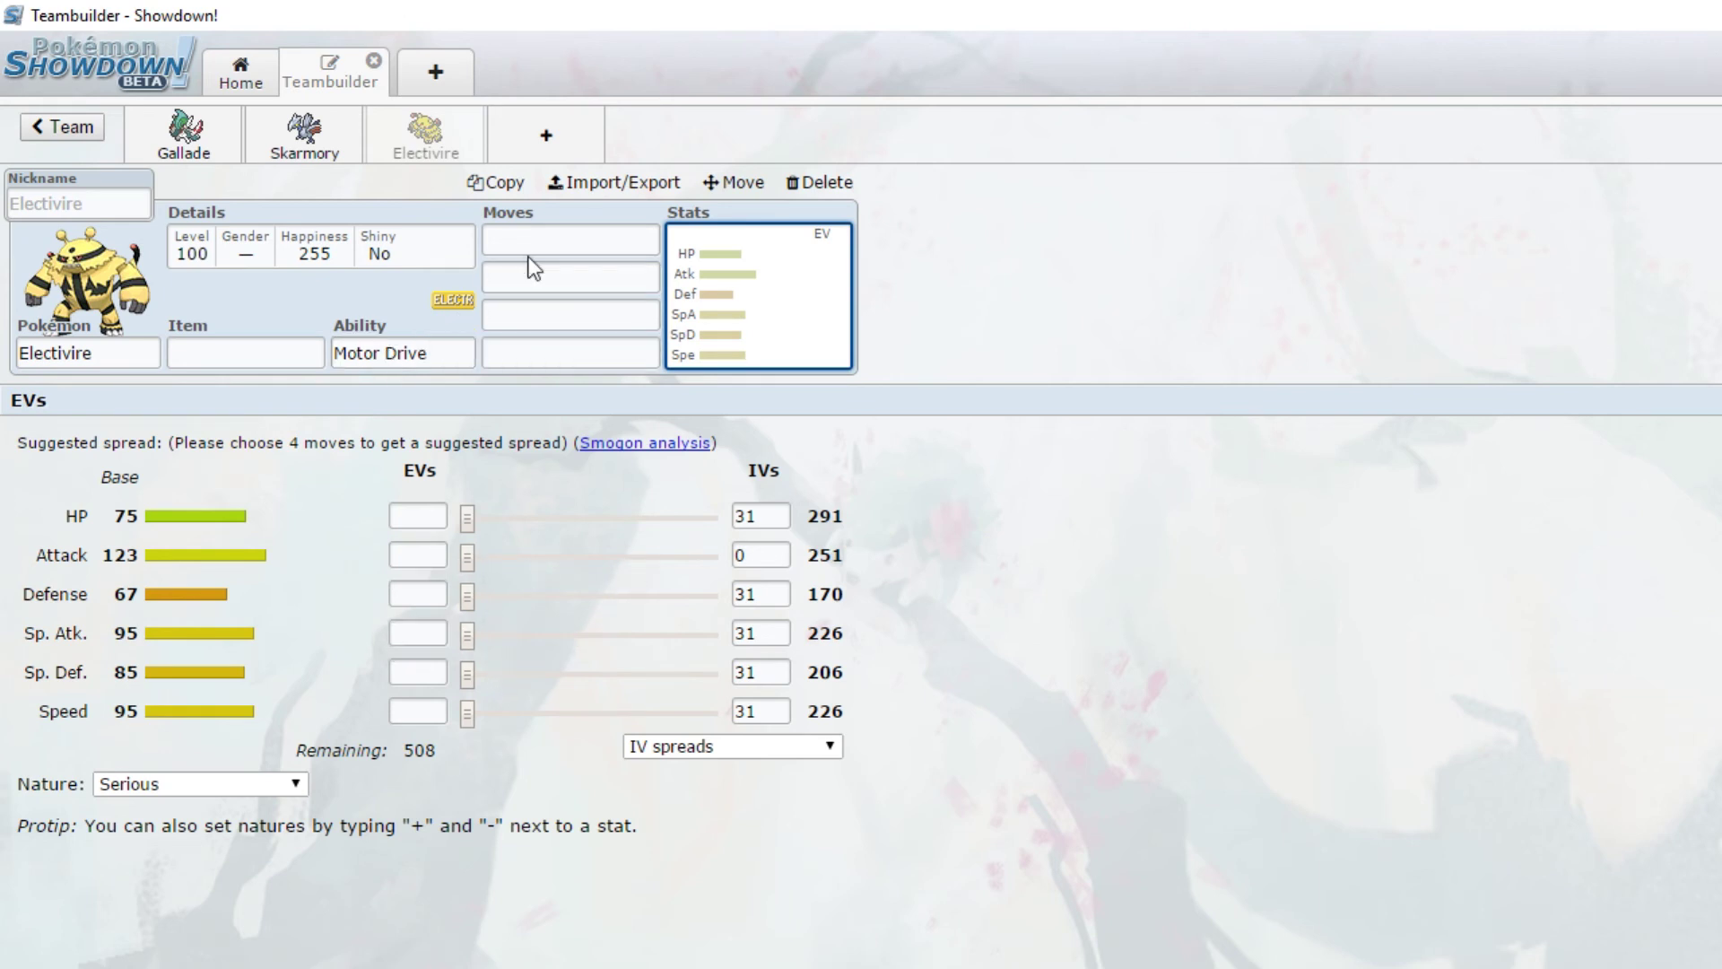
{"action": "left_click", "coordinate": [265, 350]}
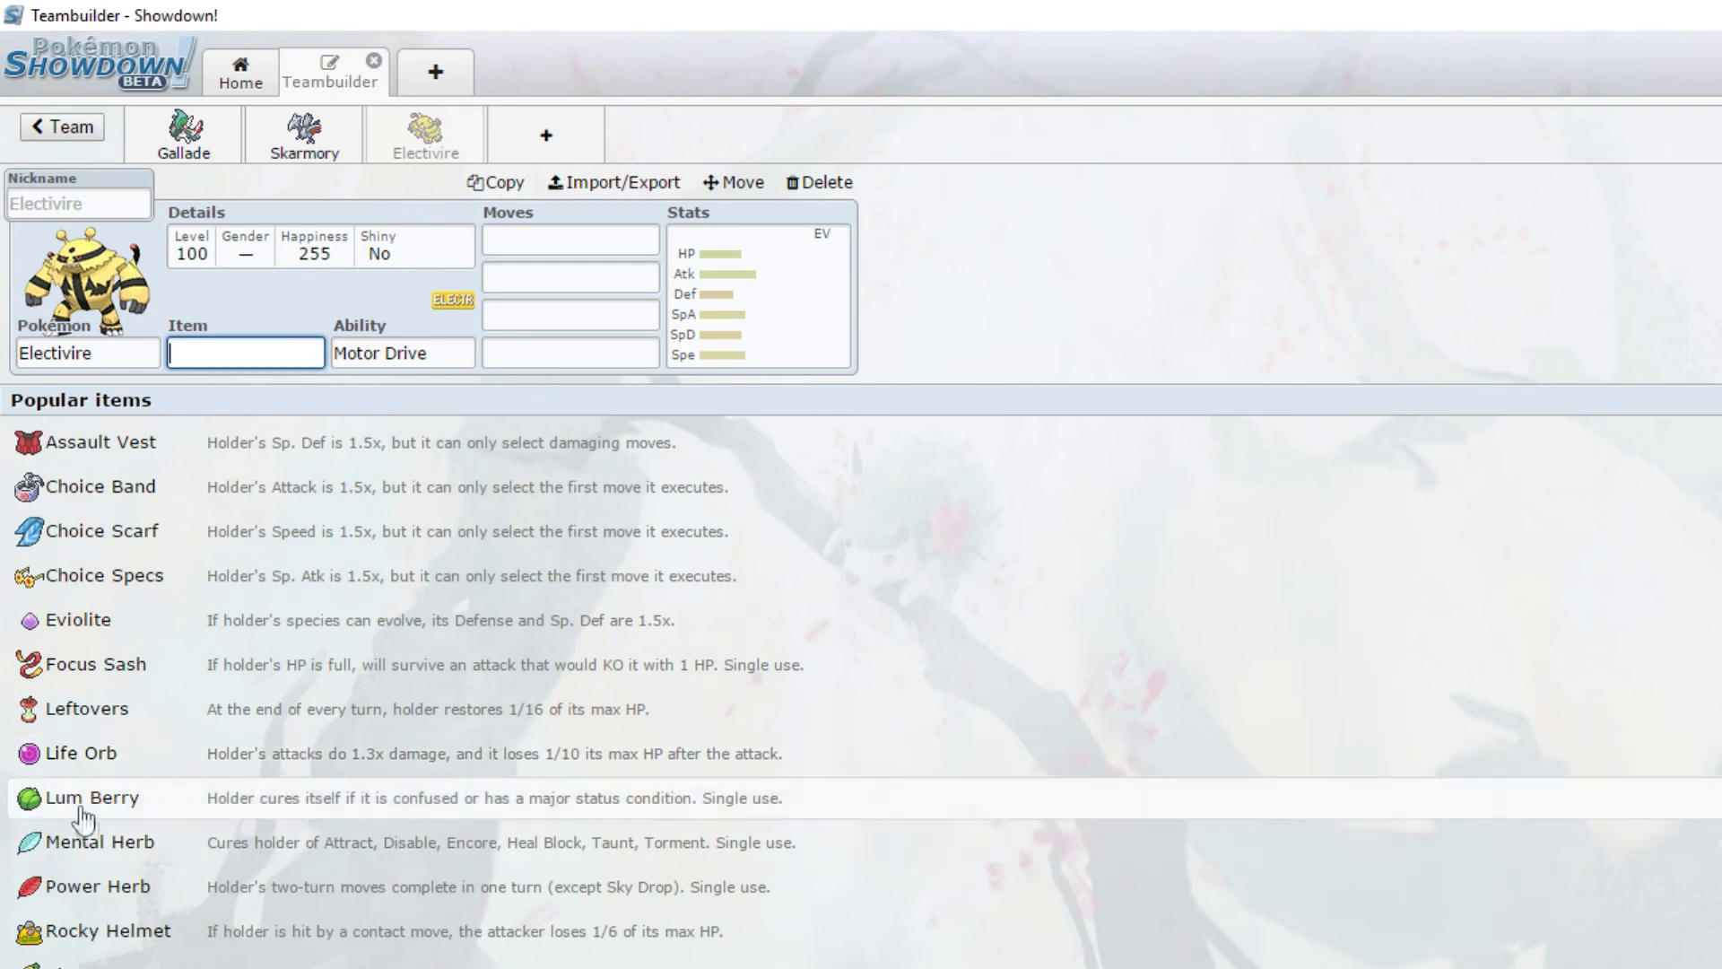
Step: Examine Electivire's list of available moves, comparing types, power and effects
{"action": "left_click", "coordinate": [519, 242]}
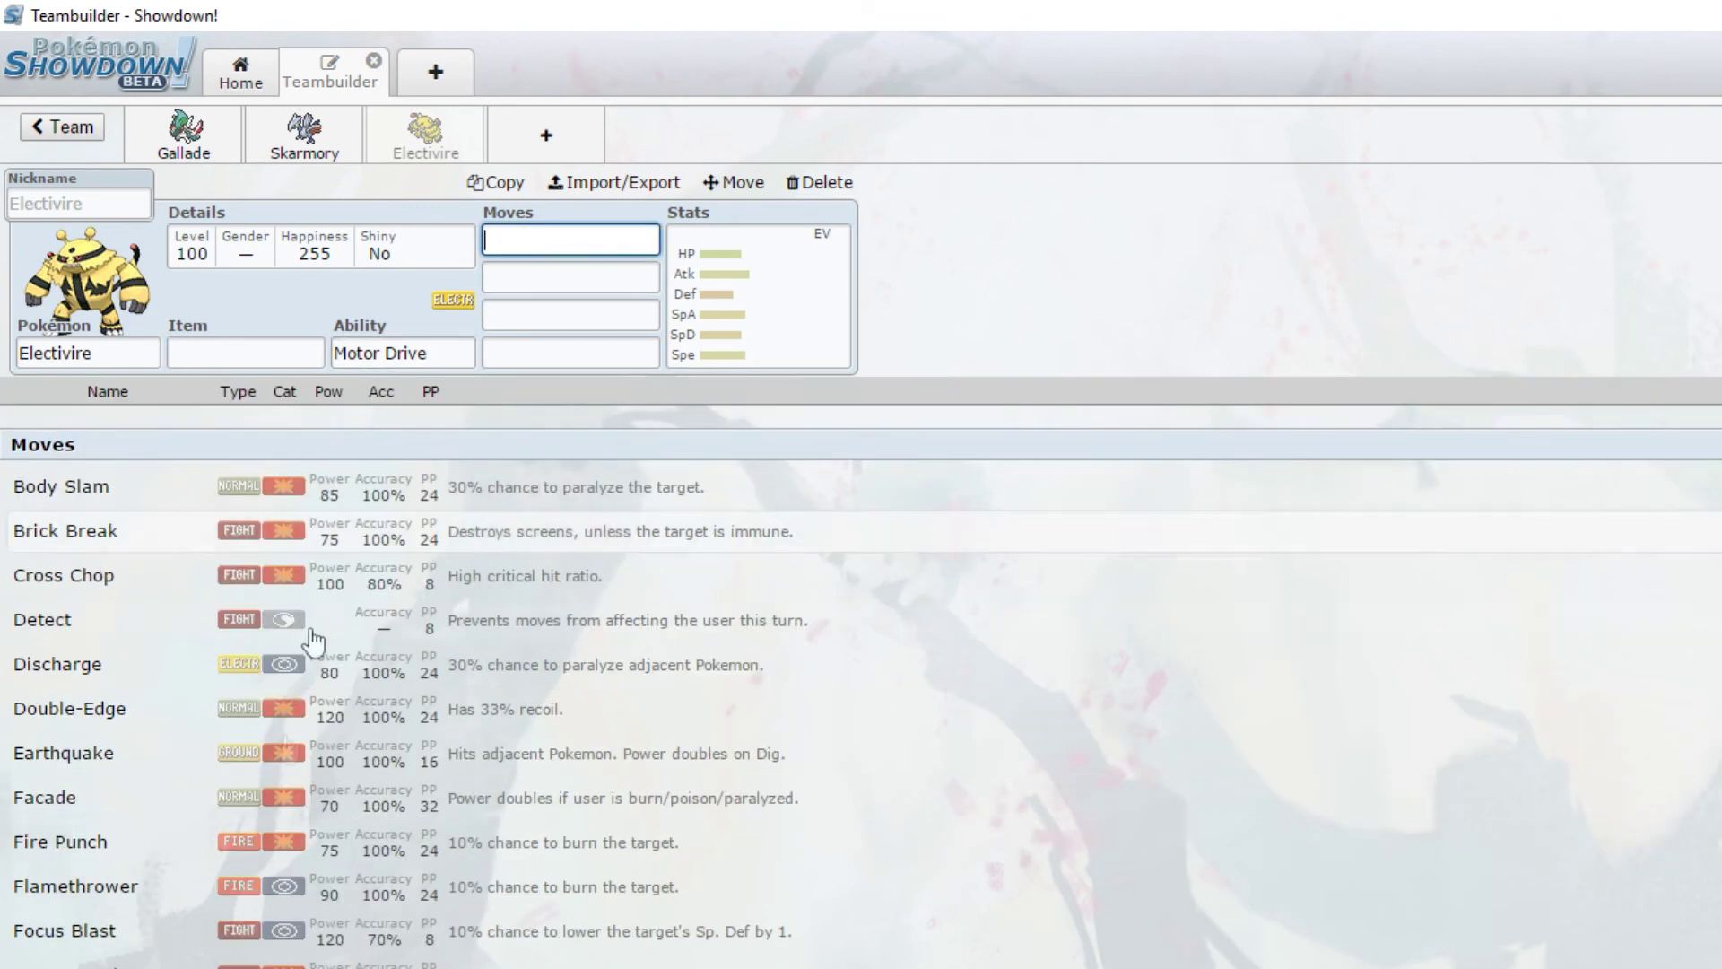
{"action": "scroll", "coordinate": [446, 668], "scroll_direction": "down", "scroll_amount": 15}
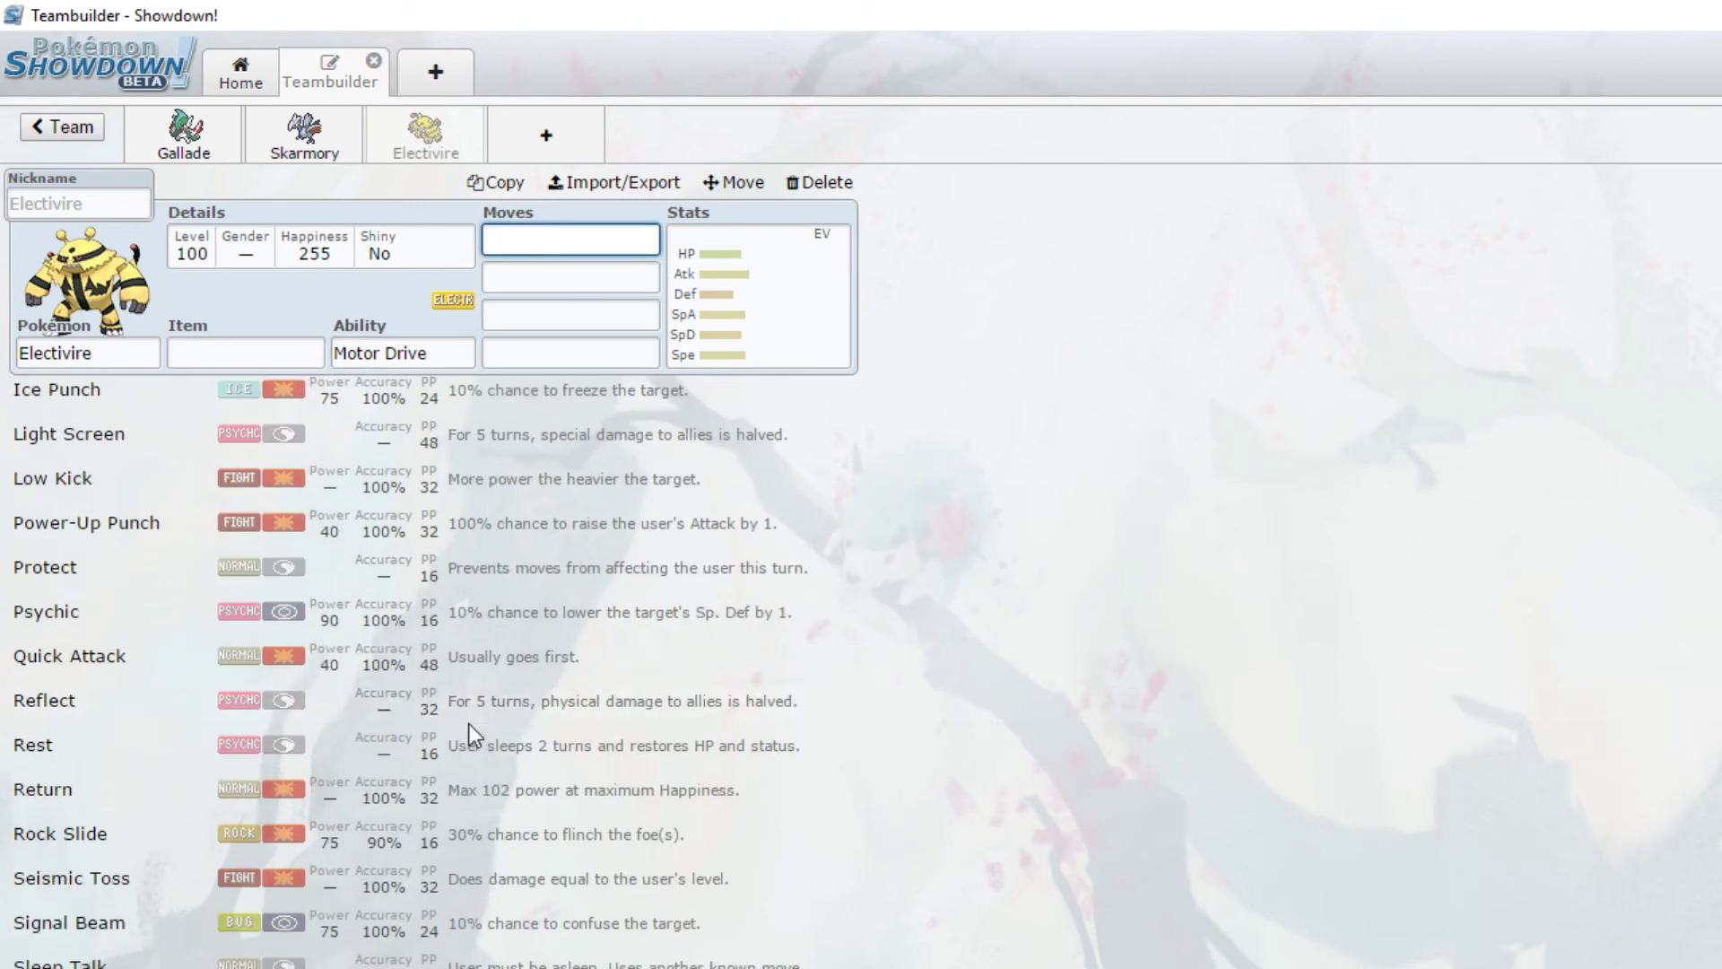
{"action": "scroll", "coordinate": [506, 737], "scroll_direction": "up", "scroll_amount": 15}
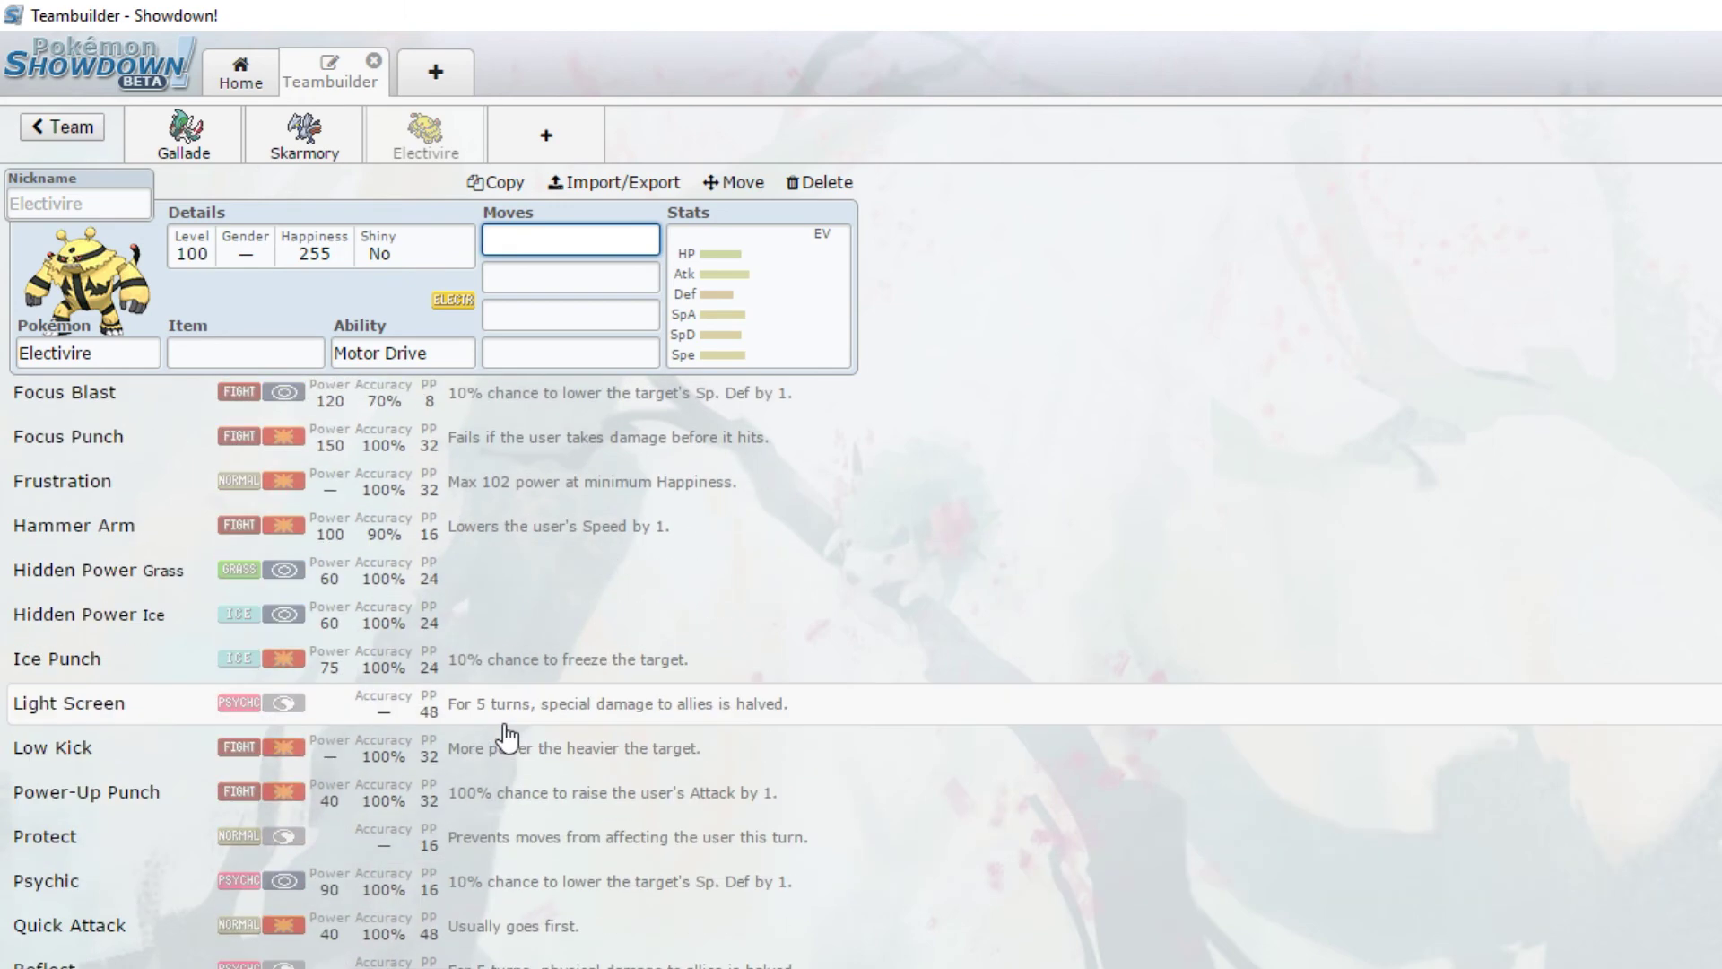
{"action": "scroll", "coordinate": [505, 737], "scroll_direction": "down", "scroll_amount": 5}
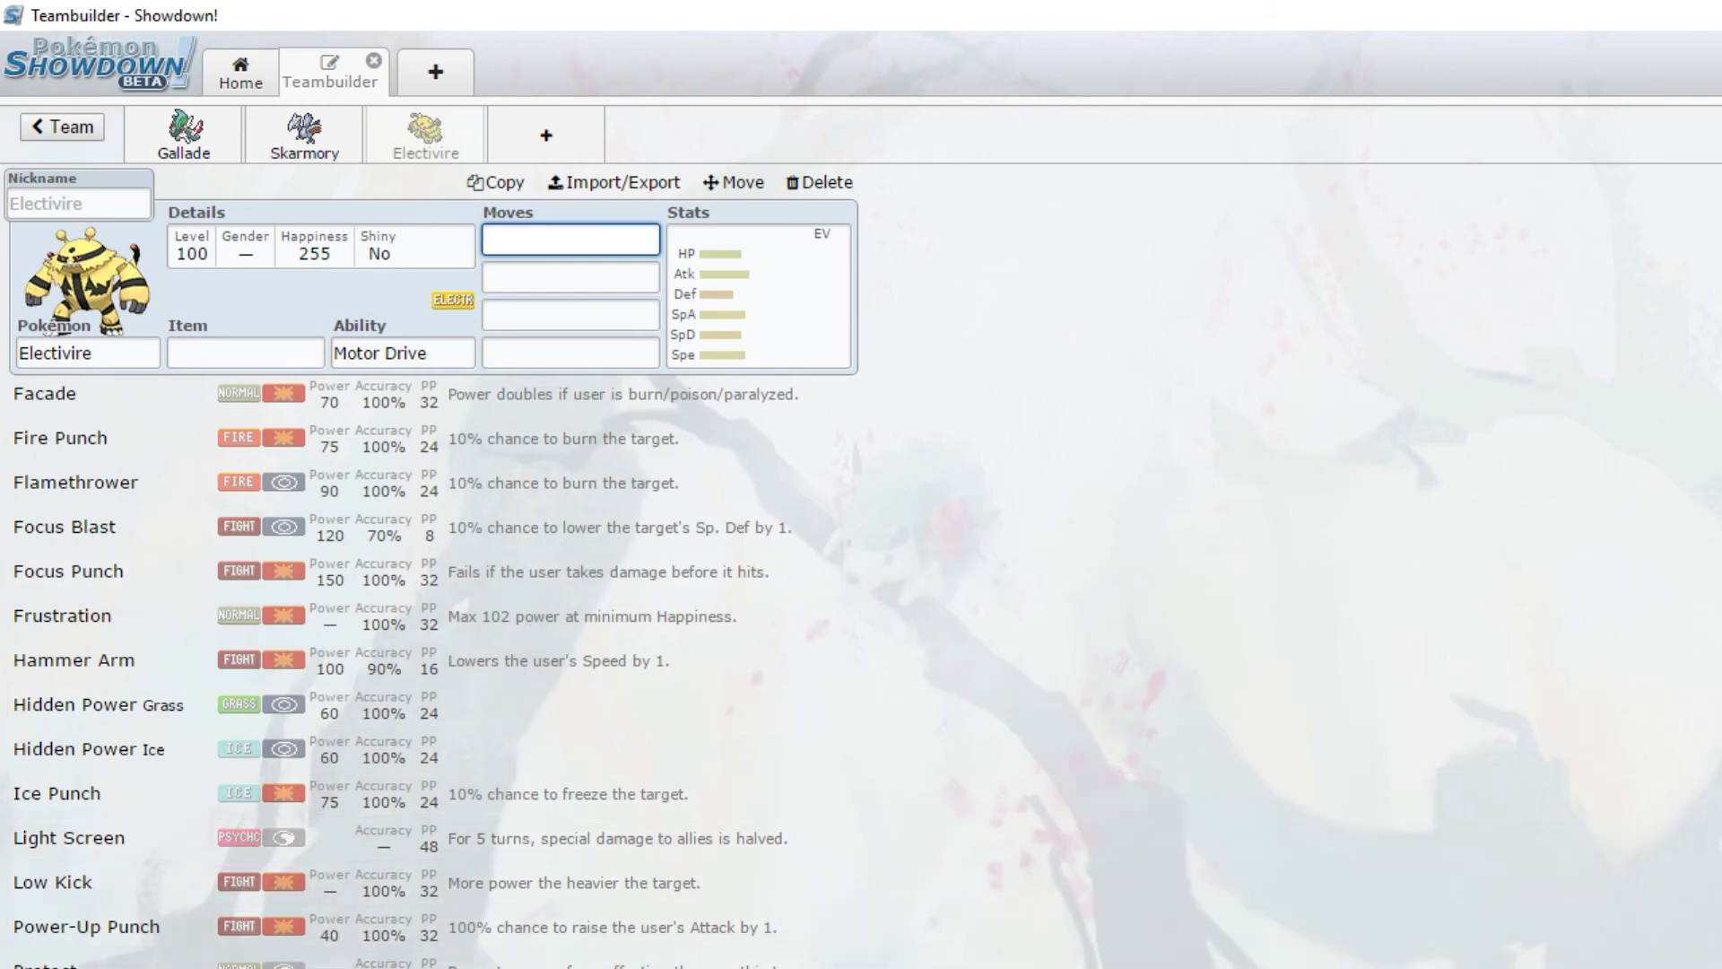
{"action": "scroll", "coordinate": [377, 897], "scroll_direction": "down", "scroll_amount": 3}
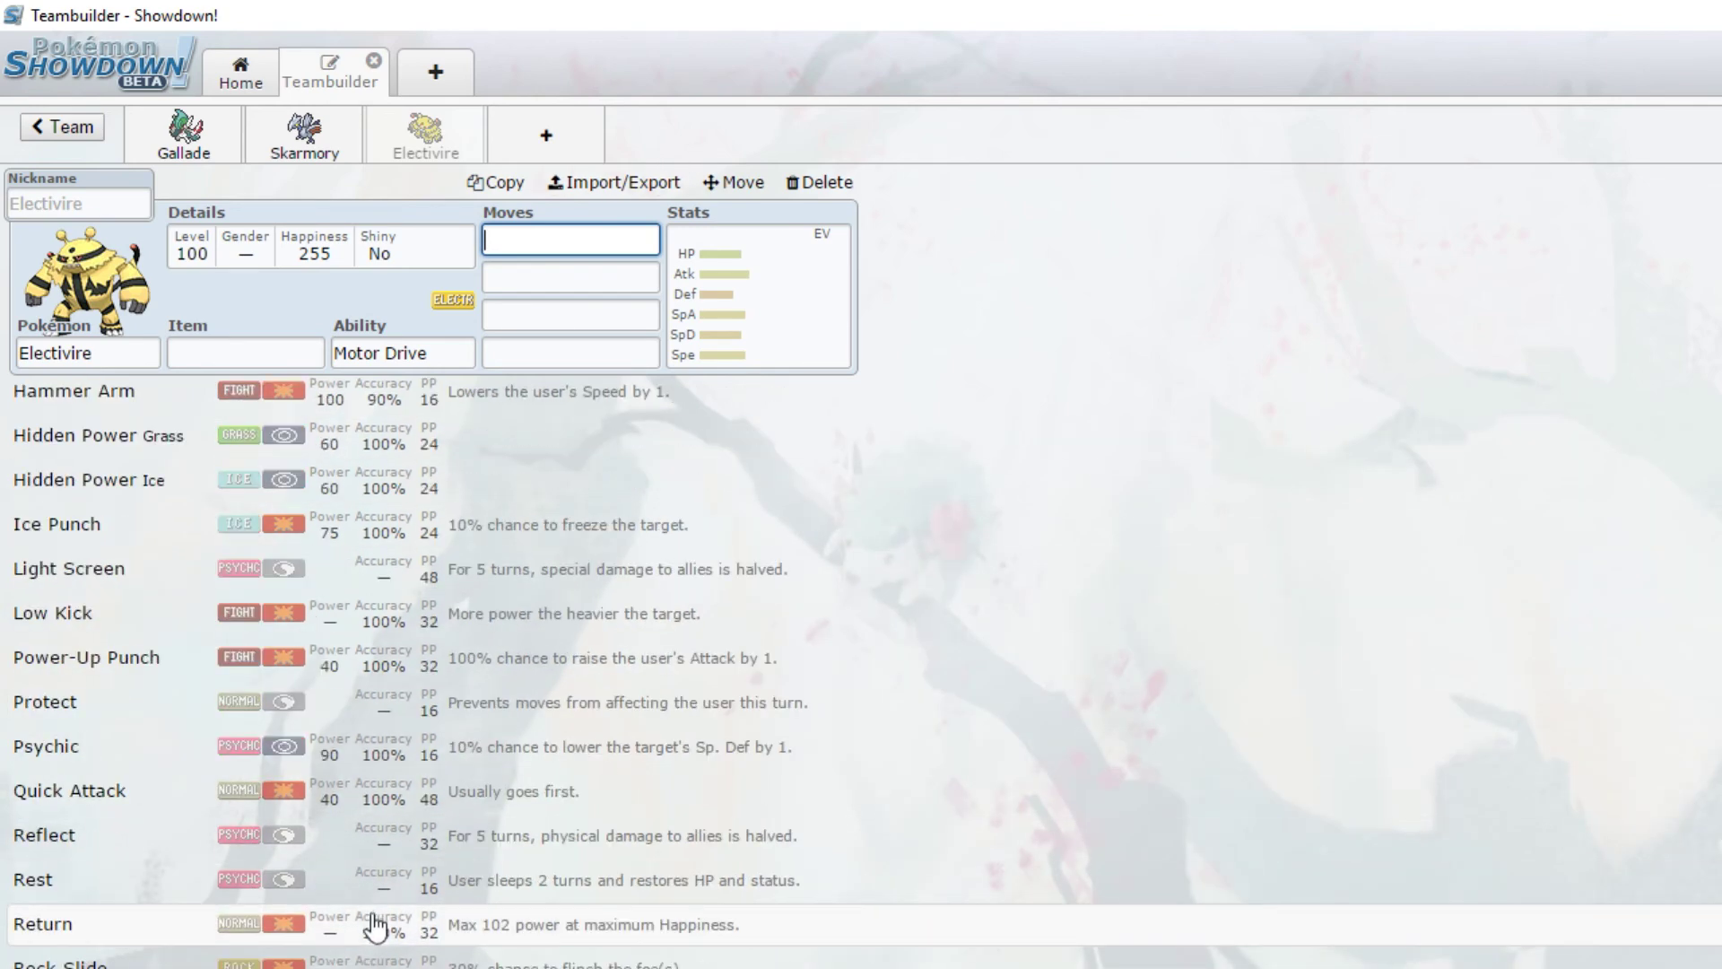
{"action": "scroll", "coordinate": [344, 704], "scroll_direction": "up", "scroll_amount": 2}
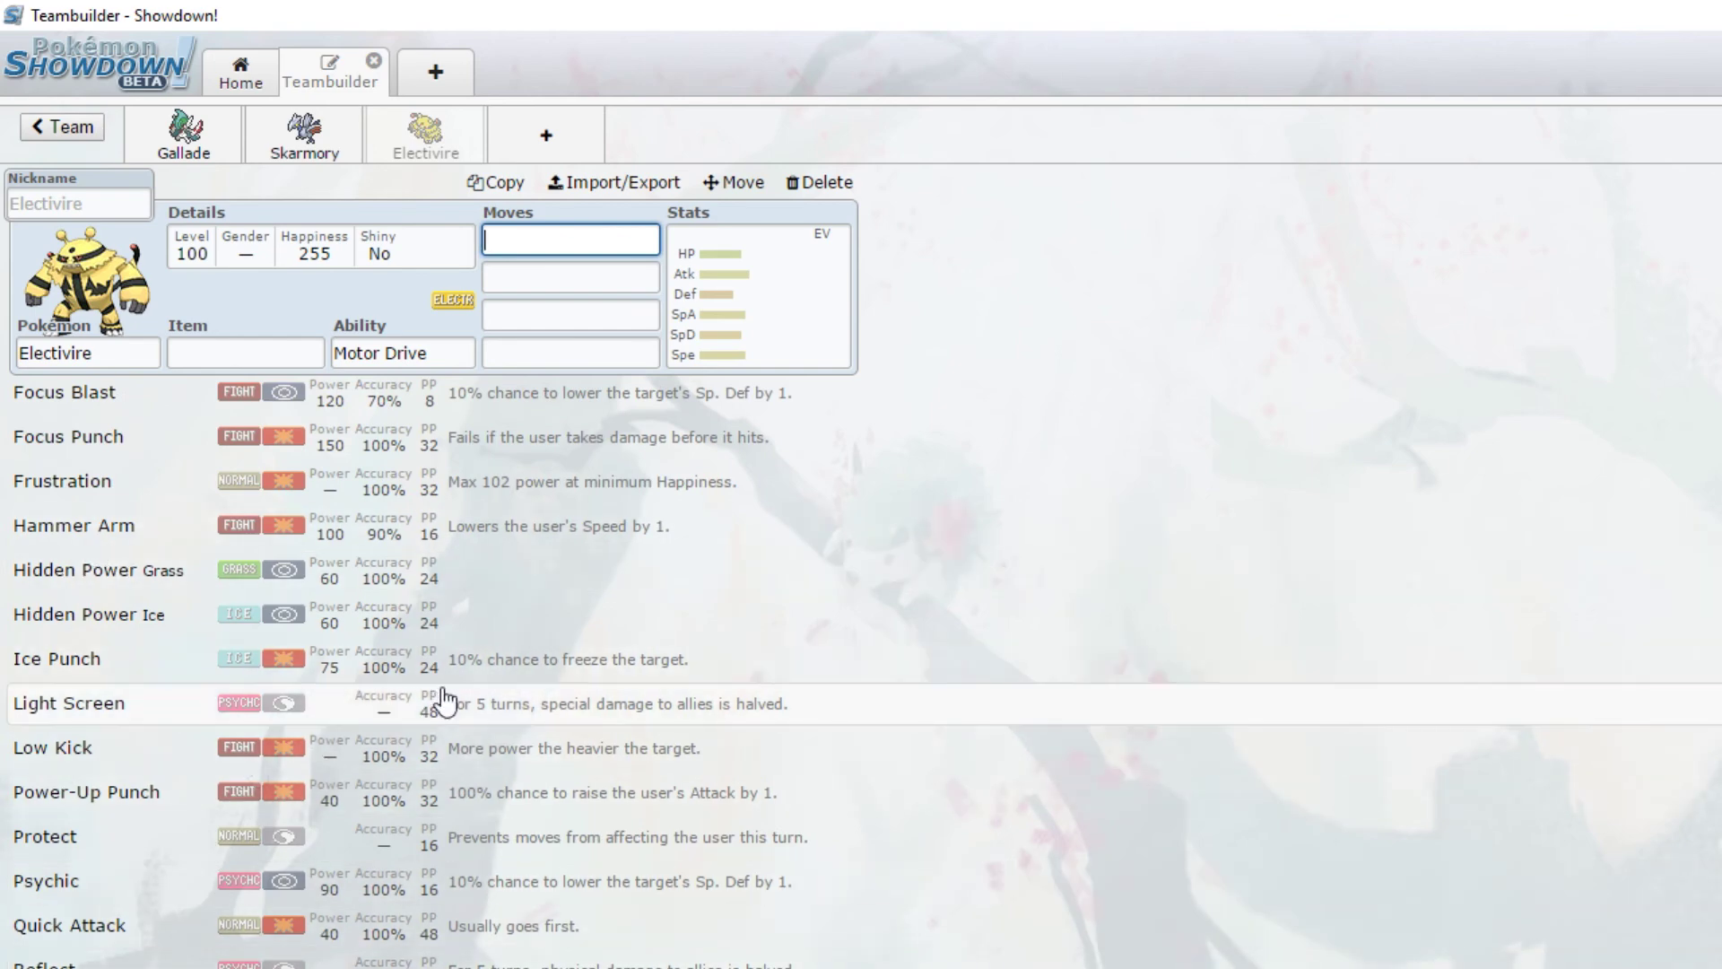
{"action": "scroll", "coordinate": [466, 708], "scroll_direction": "up", "scroll_amount": 3}
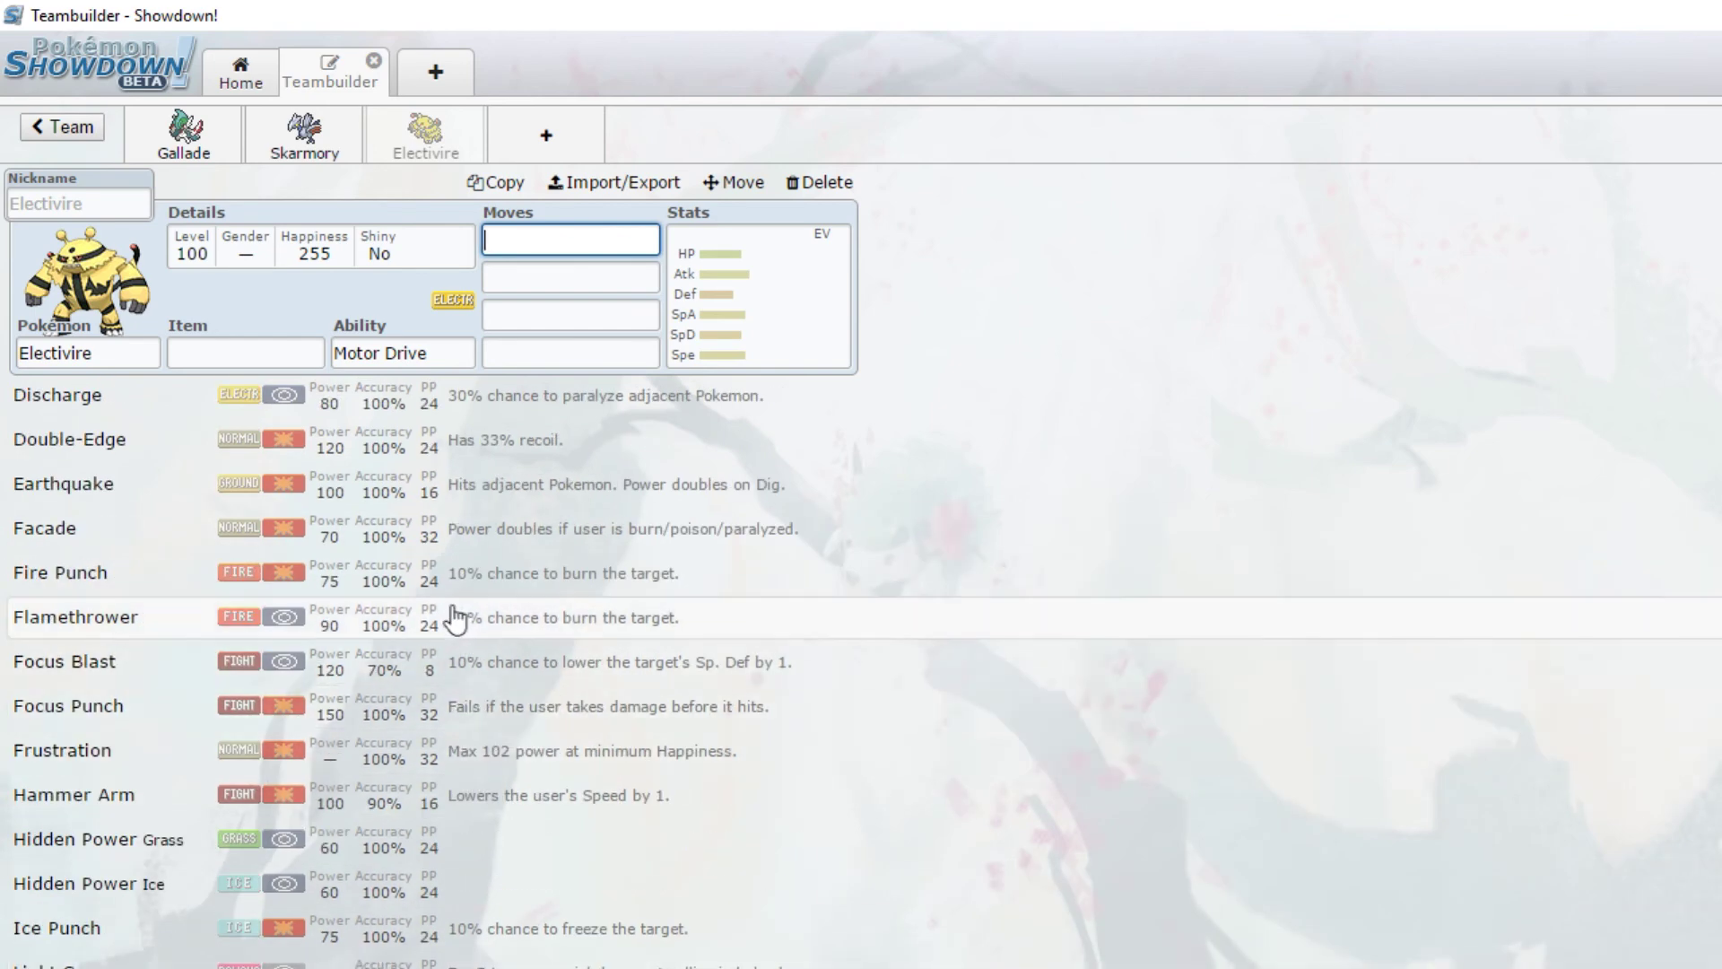
Step: Add Ambipom to the team as the fourth Pokémon
{"action": "left_click", "coordinate": [547, 136]}
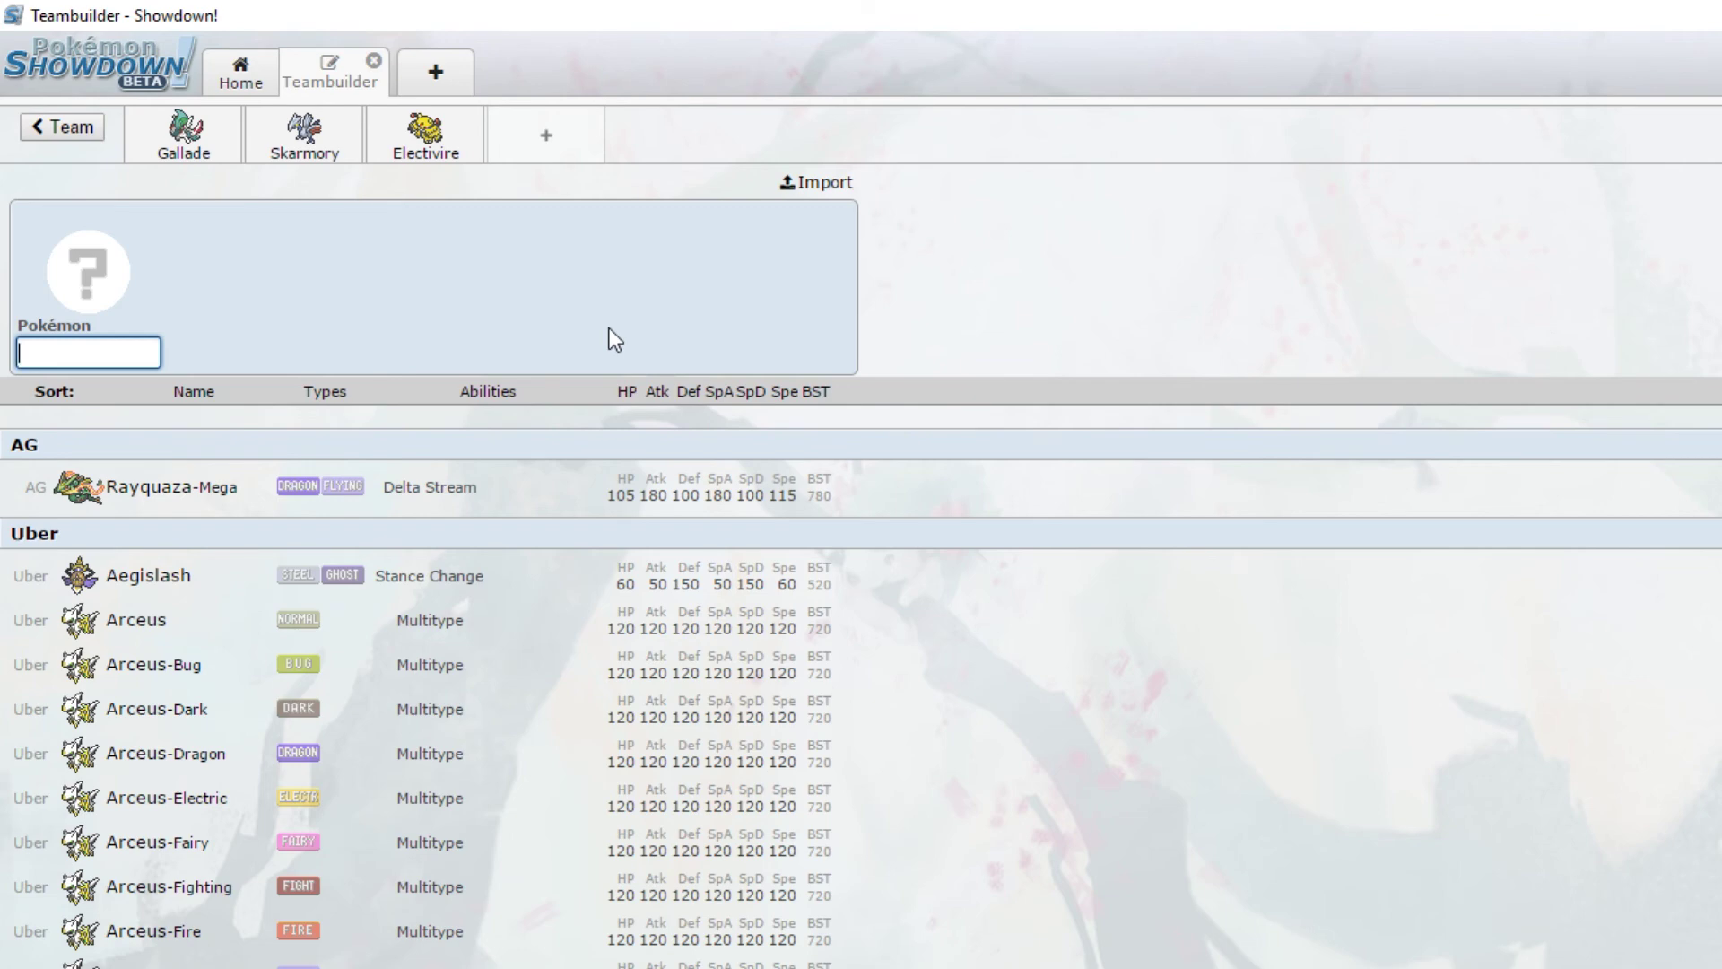
{"action": "type", "text": "ambi"}
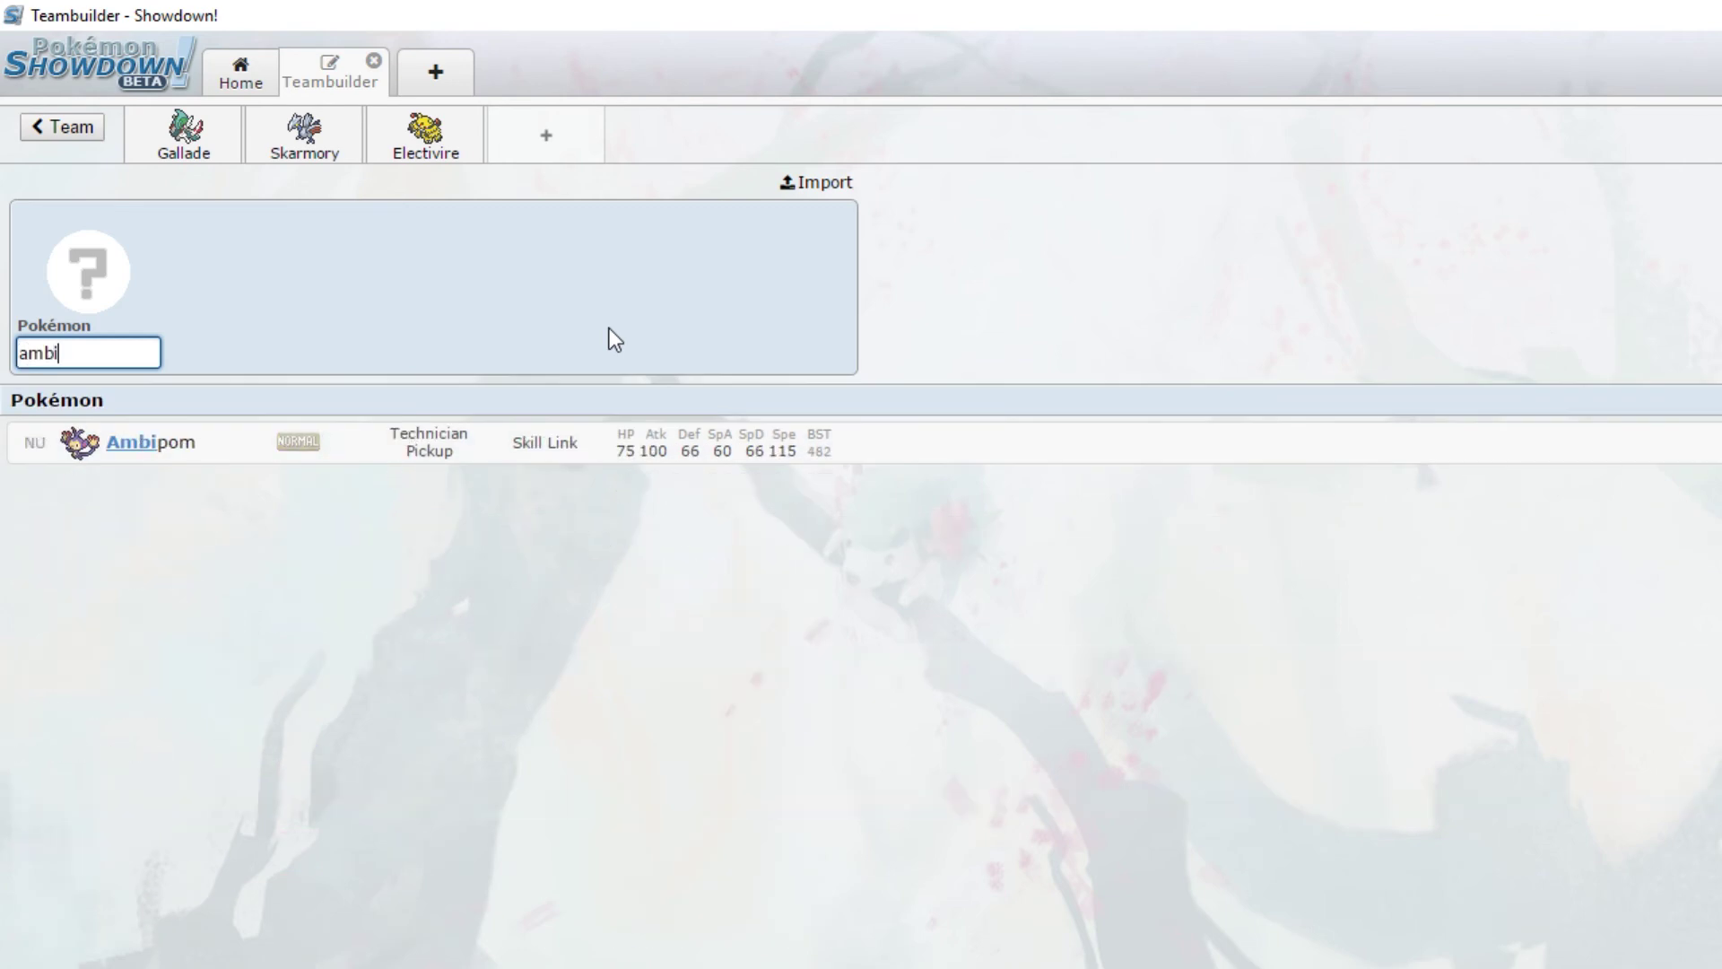
{"action": "key", "text": "Return"}
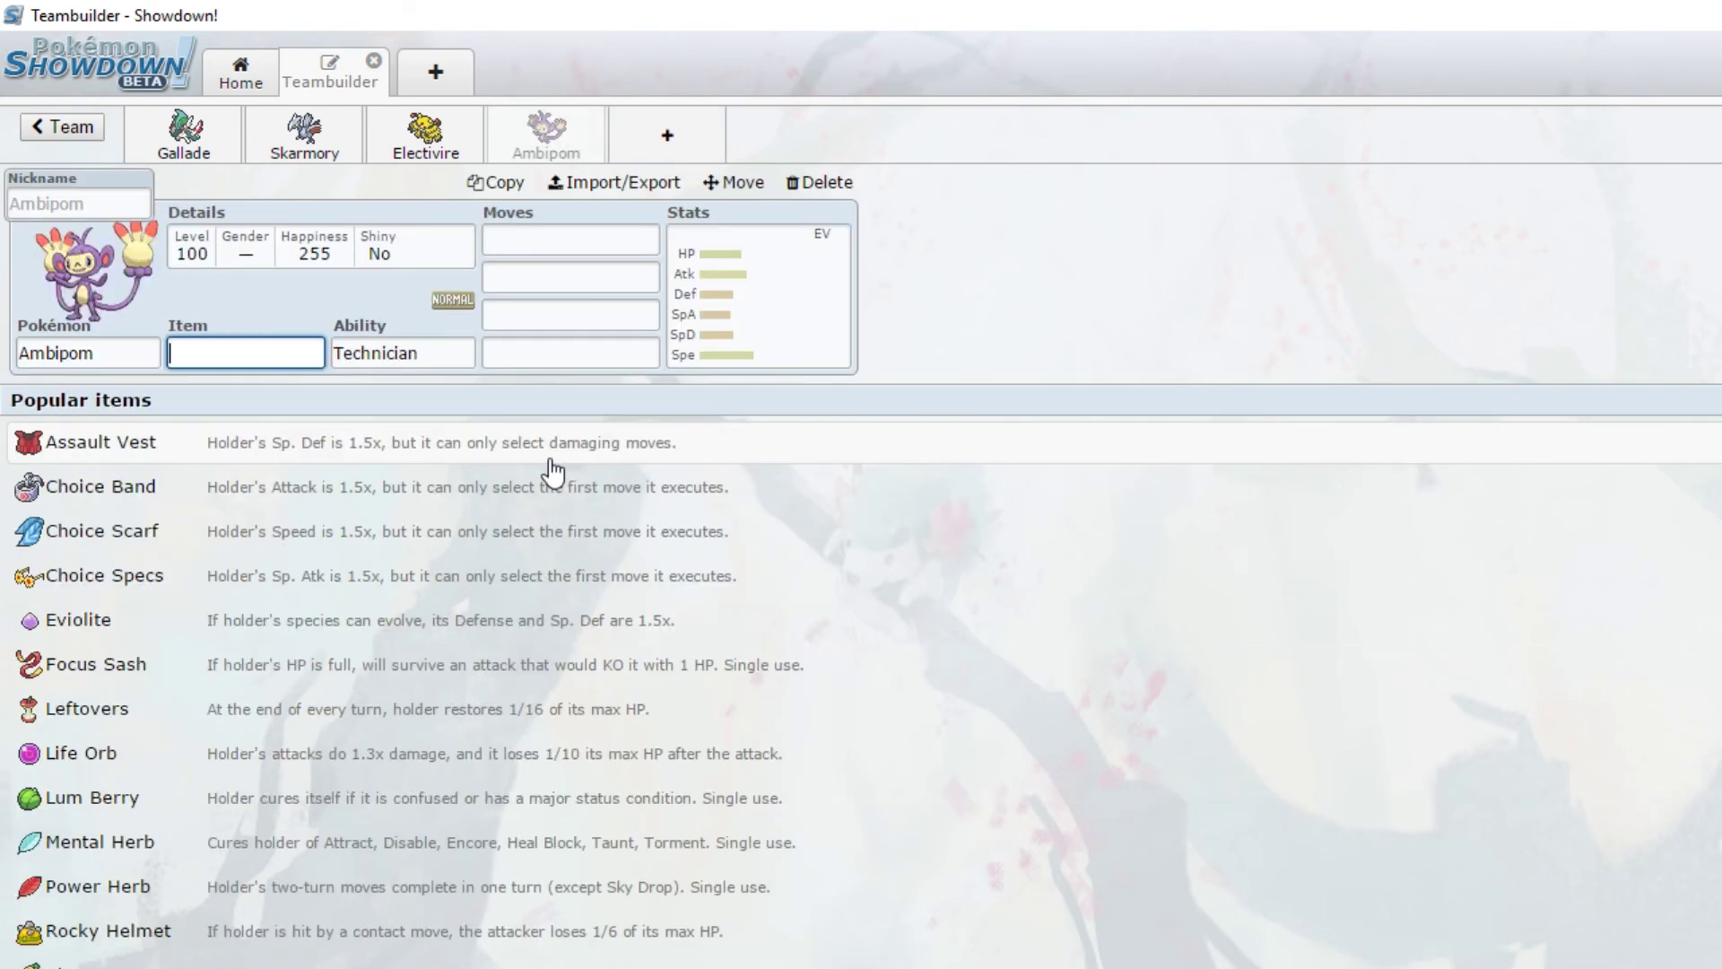
Step: Examine Ambipom's ability choices, popular held items and the special and status moves it can learn
{"action": "left_click", "coordinate": [444, 350]}
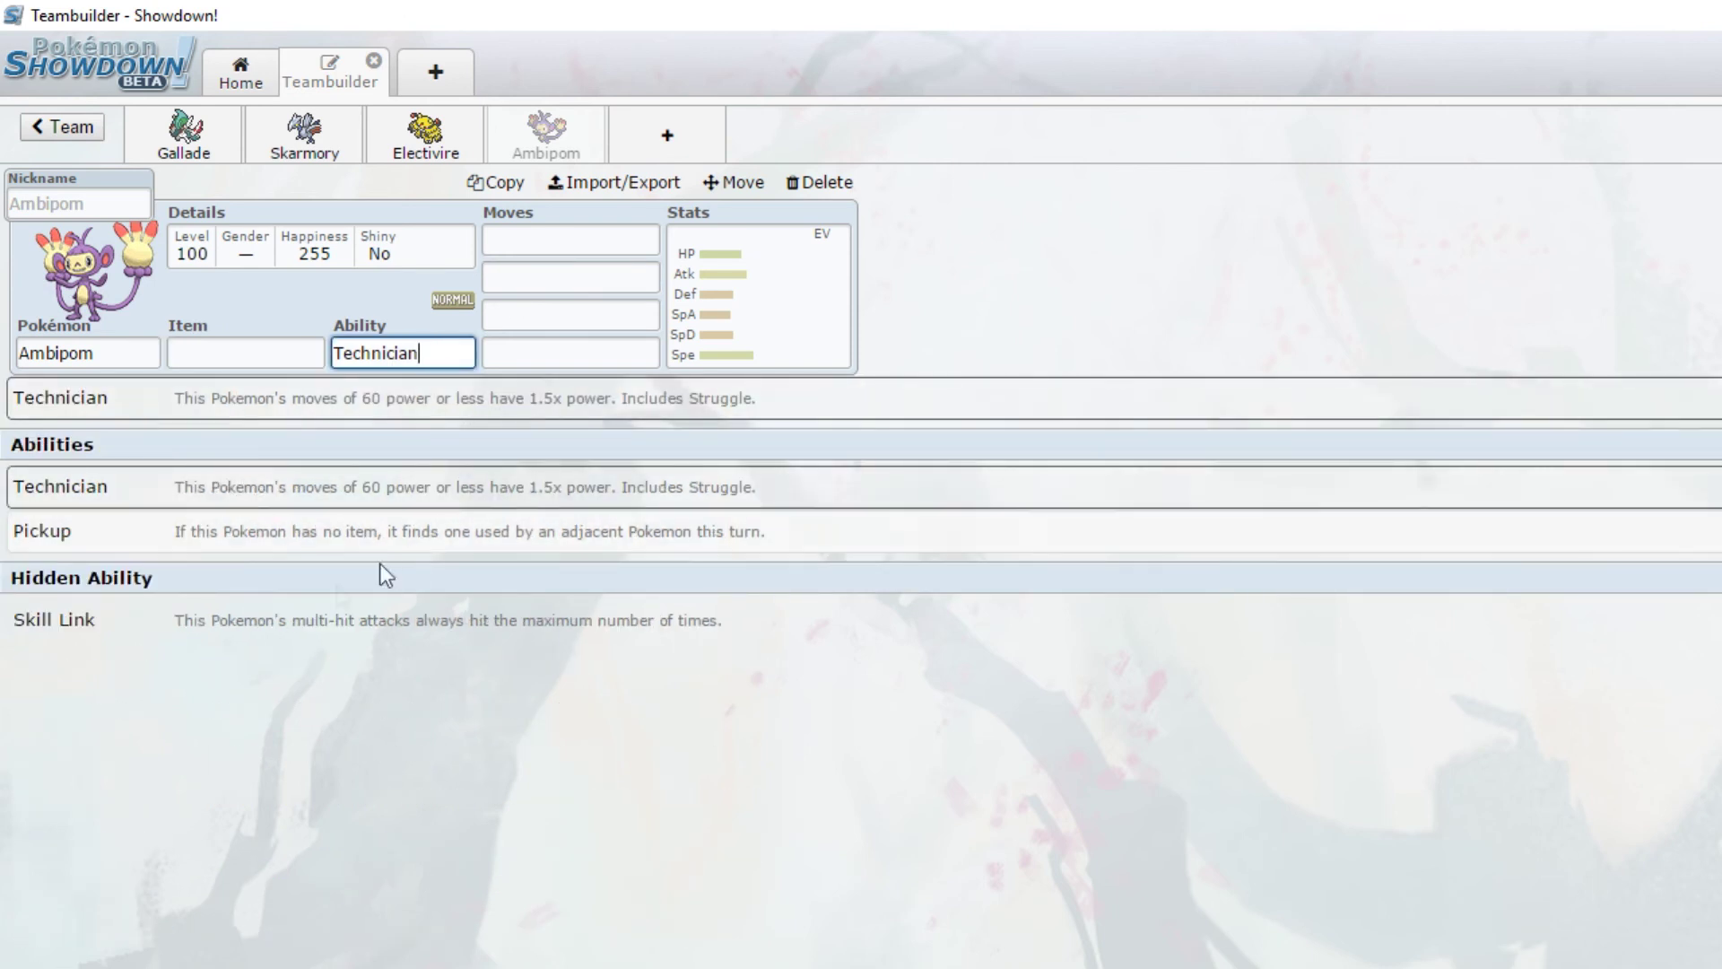
{"action": "left_click", "coordinate": [246, 350]}
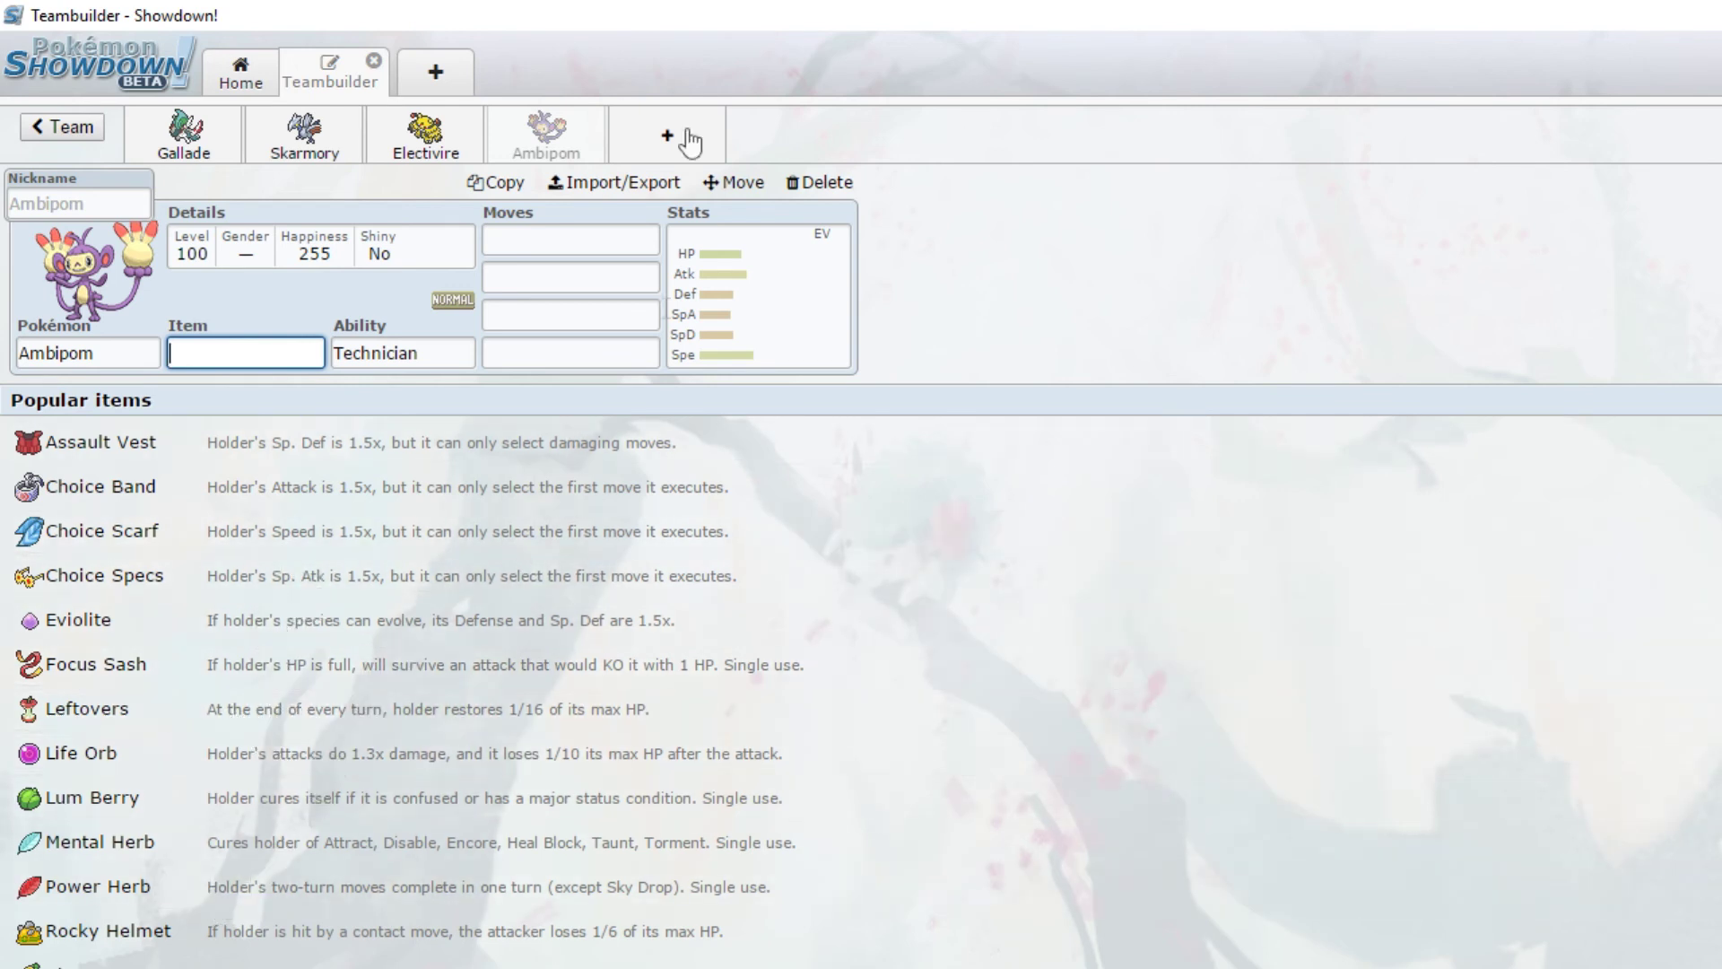
{"action": "left_click", "coordinate": [631, 240]}
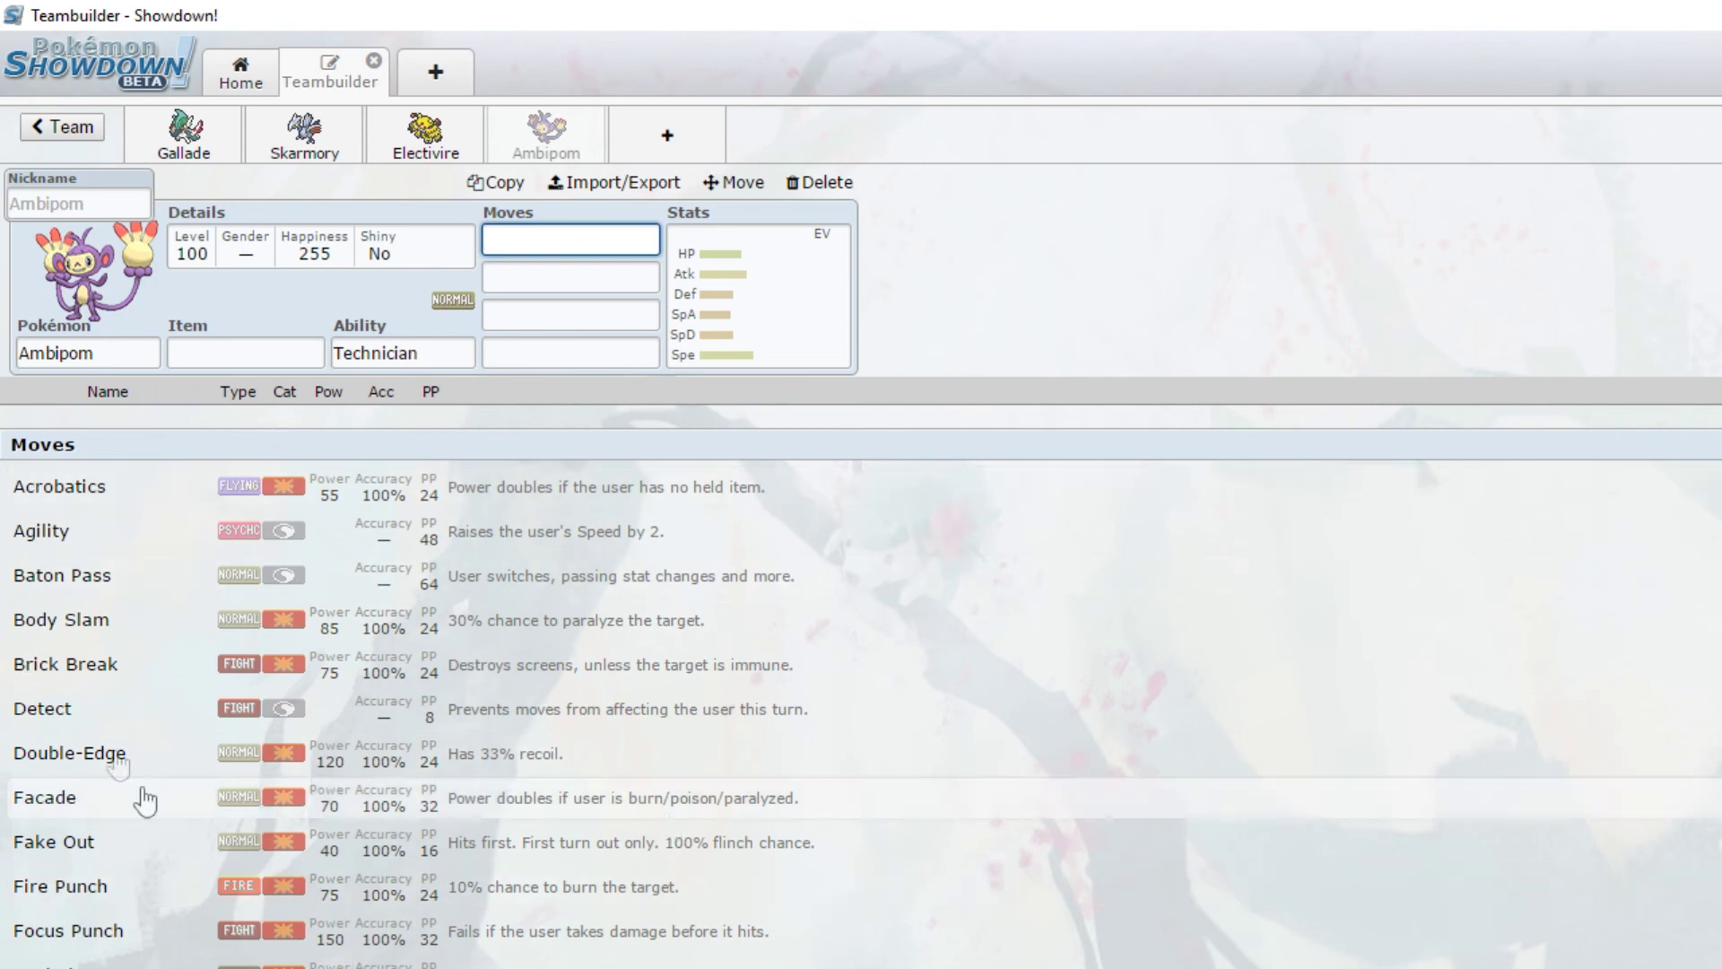
{"action": "scroll", "coordinate": [117, 741], "scroll_direction": "down", "scroll_amount": 3}
{"action": "scroll", "coordinate": [269, 672], "scroll_direction": "down", "scroll_amount": 5}
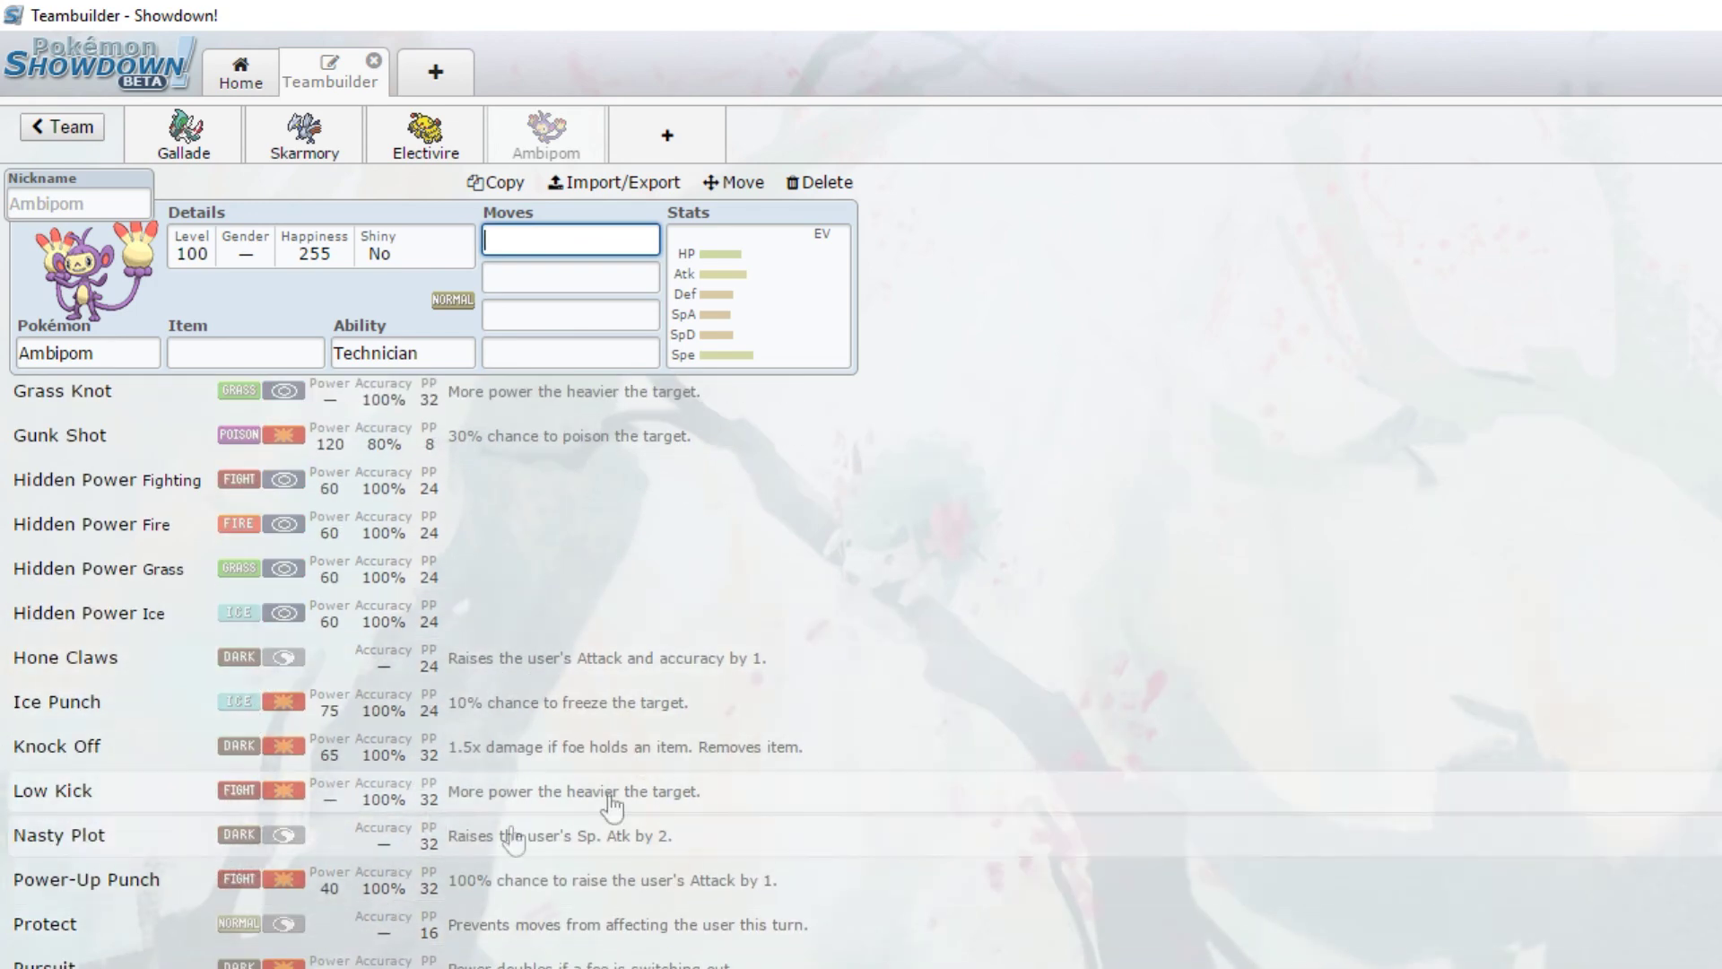
{"action": "scroll", "coordinate": [241, 827], "scroll_direction": "down", "scroll_amount": 3}
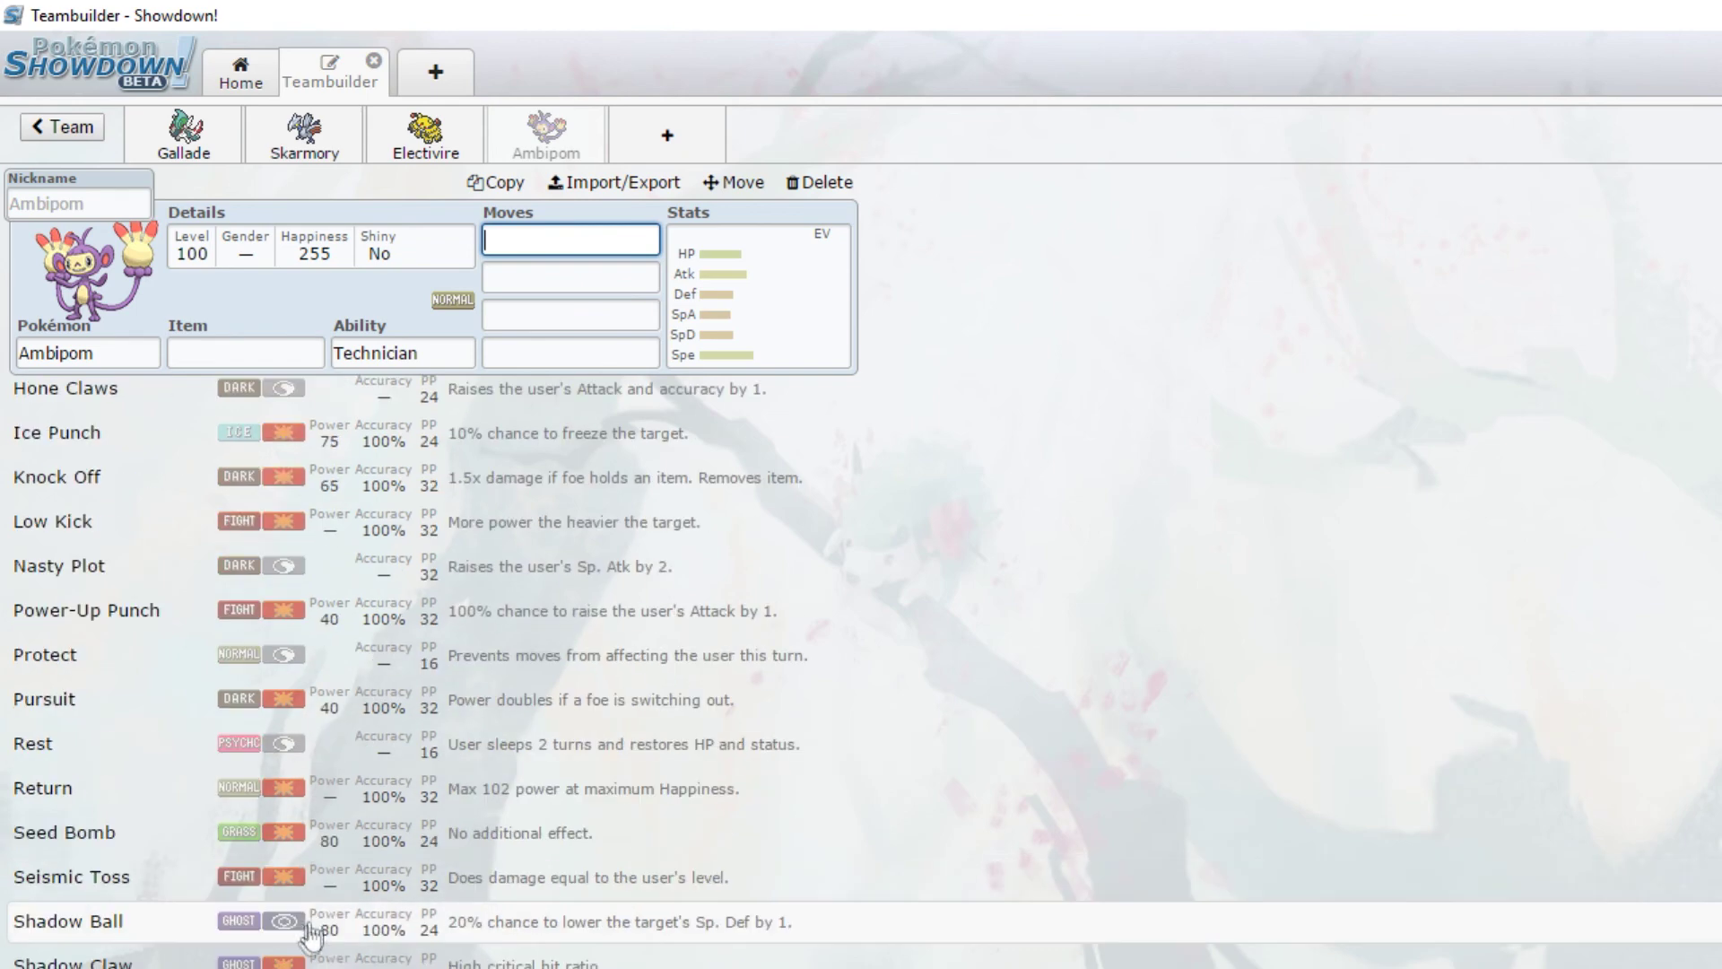
{"action": "left_click", "coordinate": [130, 567]}
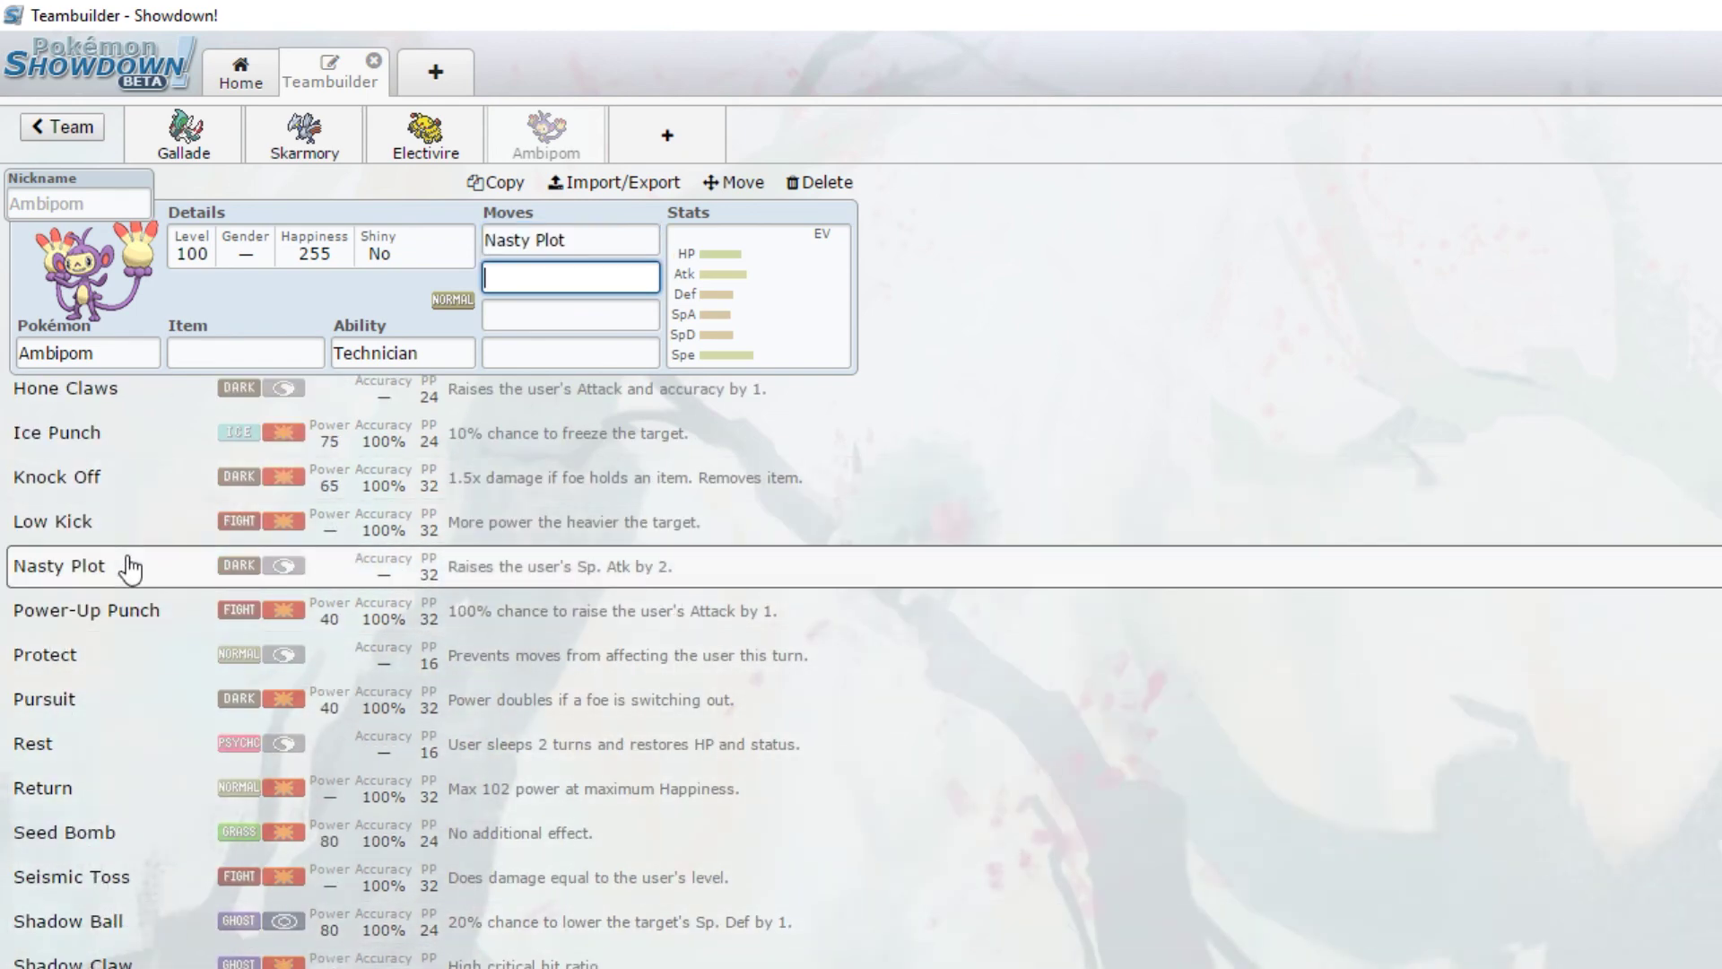
{"action": "left_click", "coordinate": [598, 237]}
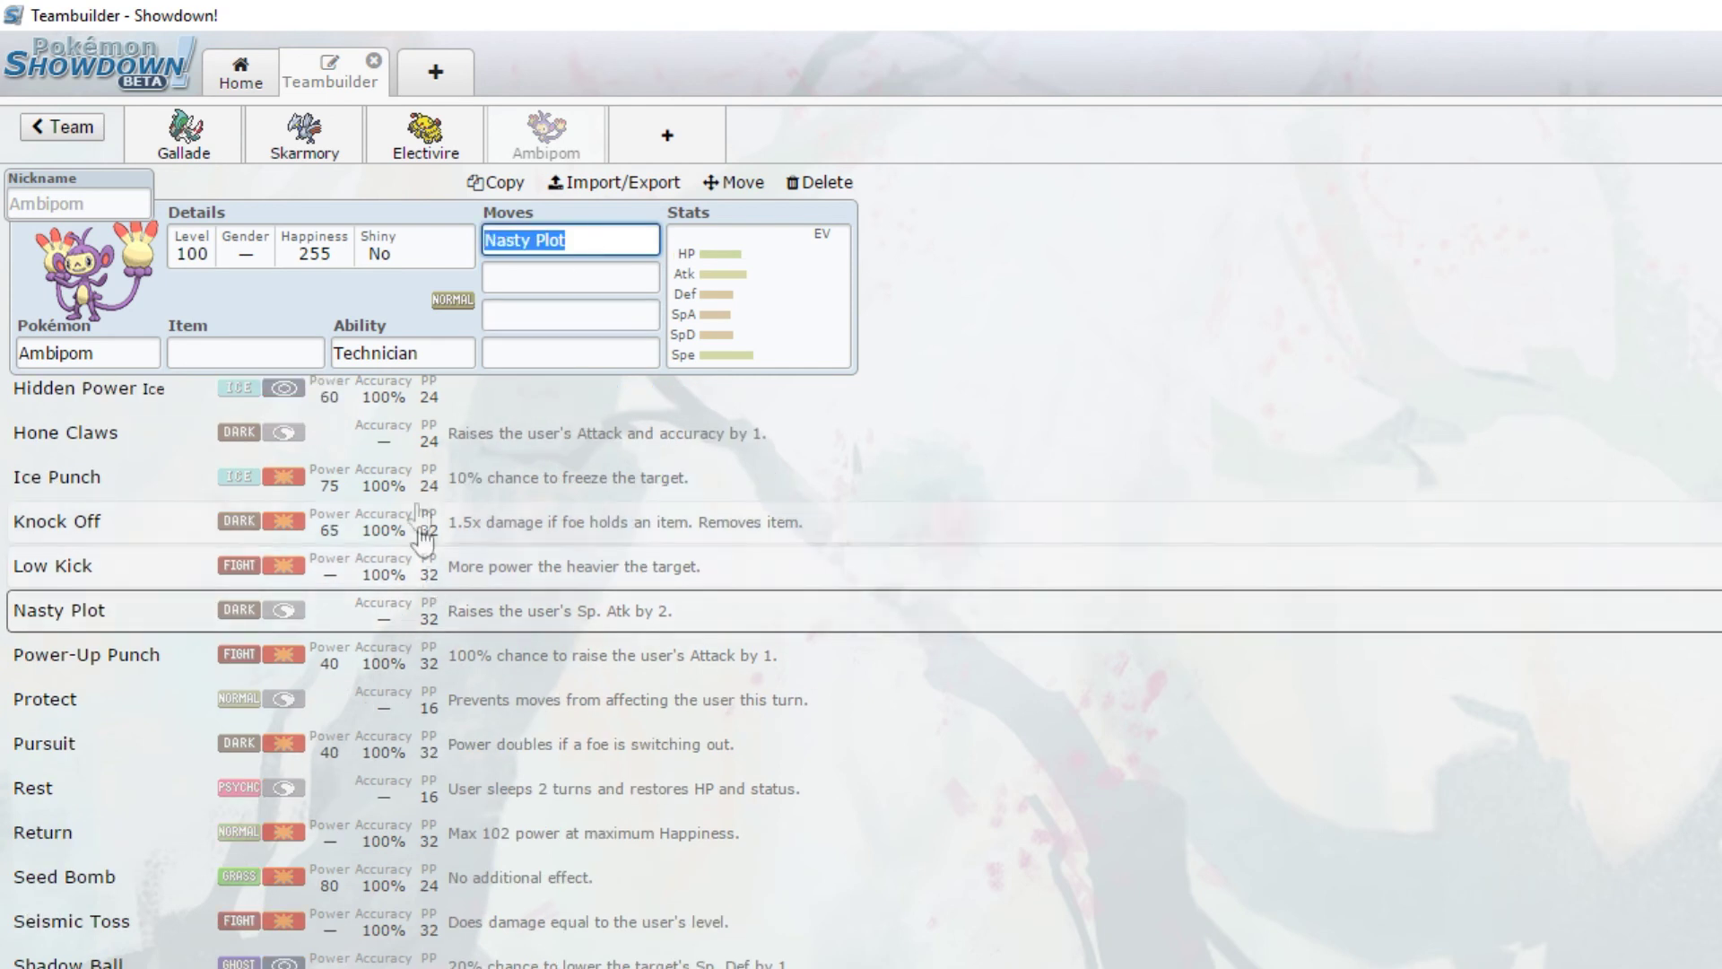
{"action": "key", "text": "BackSpace"}
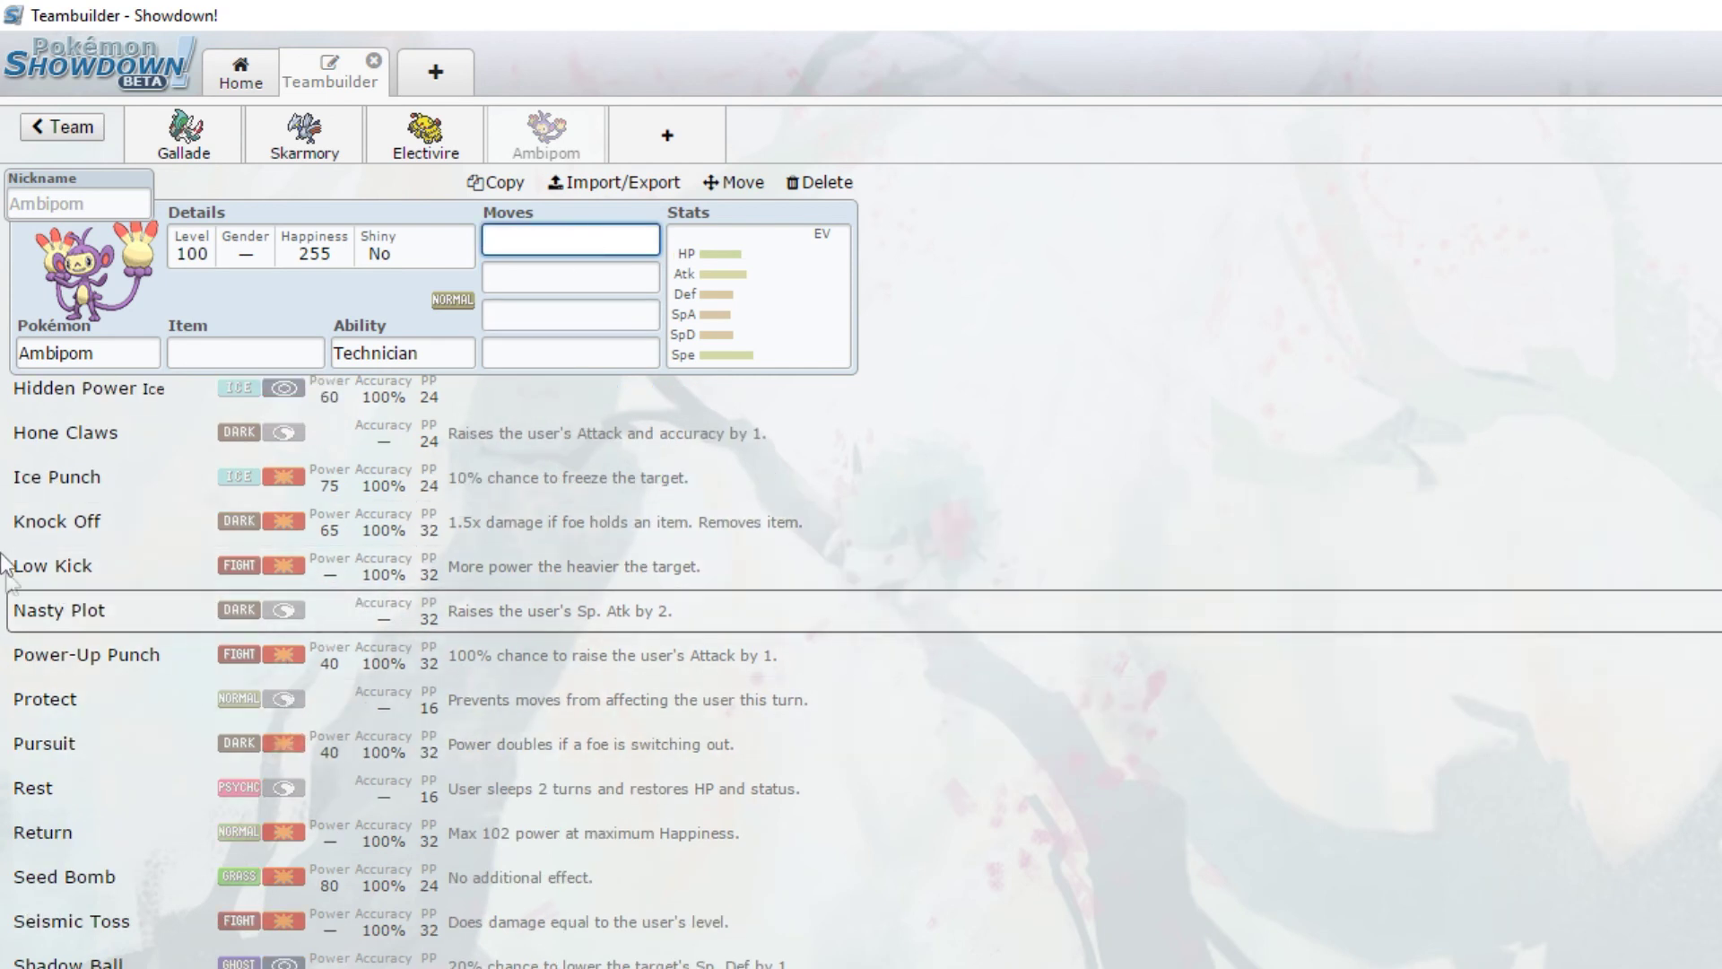
Step: Review Ambipom's full move list again, comparing the types, power and effects of its attacking moves
{"action": "scroll", "coordinate": [170, 718], "scroll_direction": "down", "scroll_amount": 3}
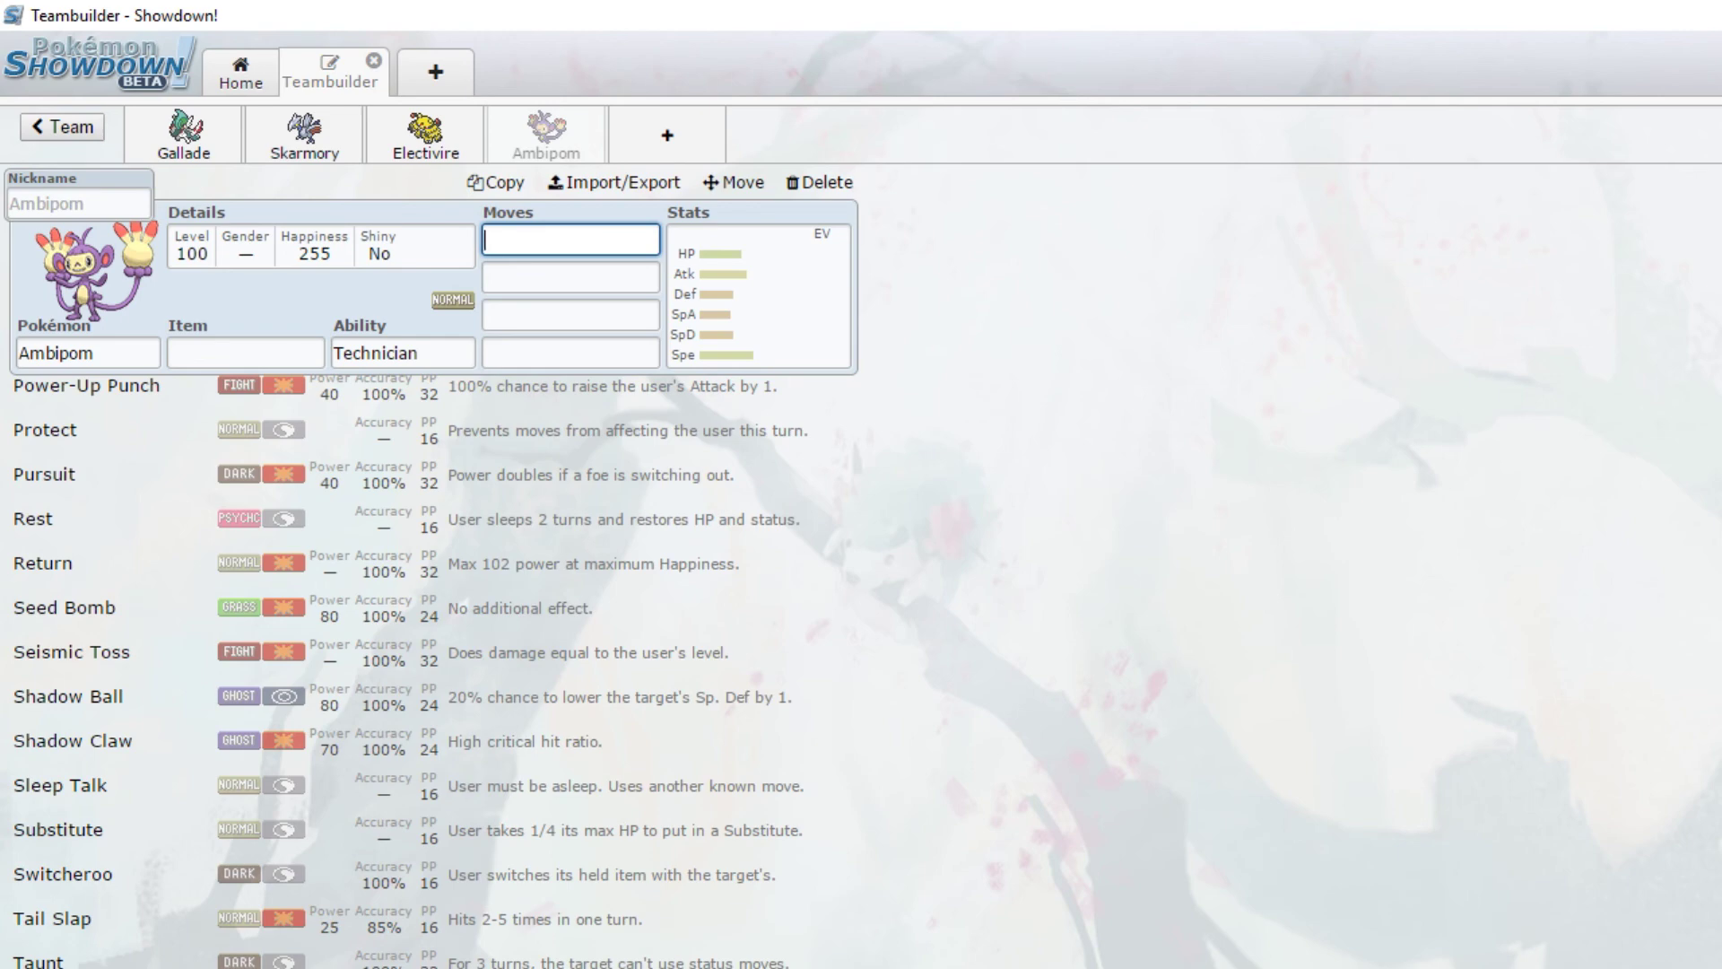
{"action": "key", "text": "Up"}
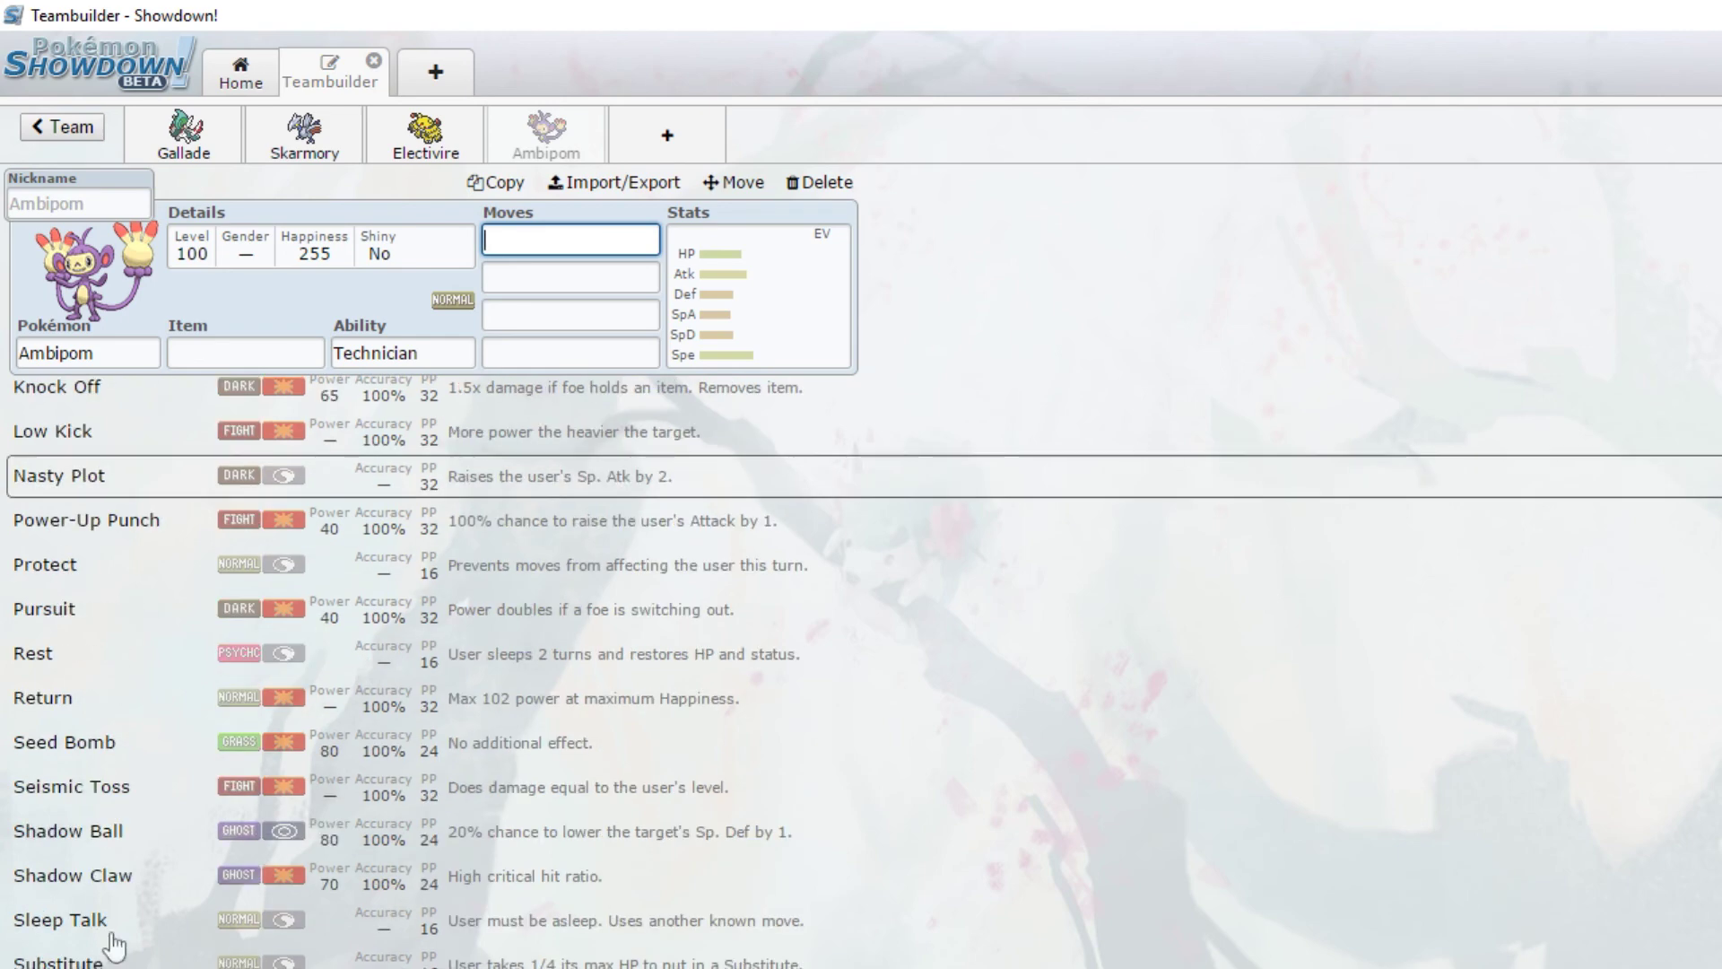
{"action": "scroll", "coordinate": [209, 892], "scroll_direction": "up", "scroll_amount": 3}
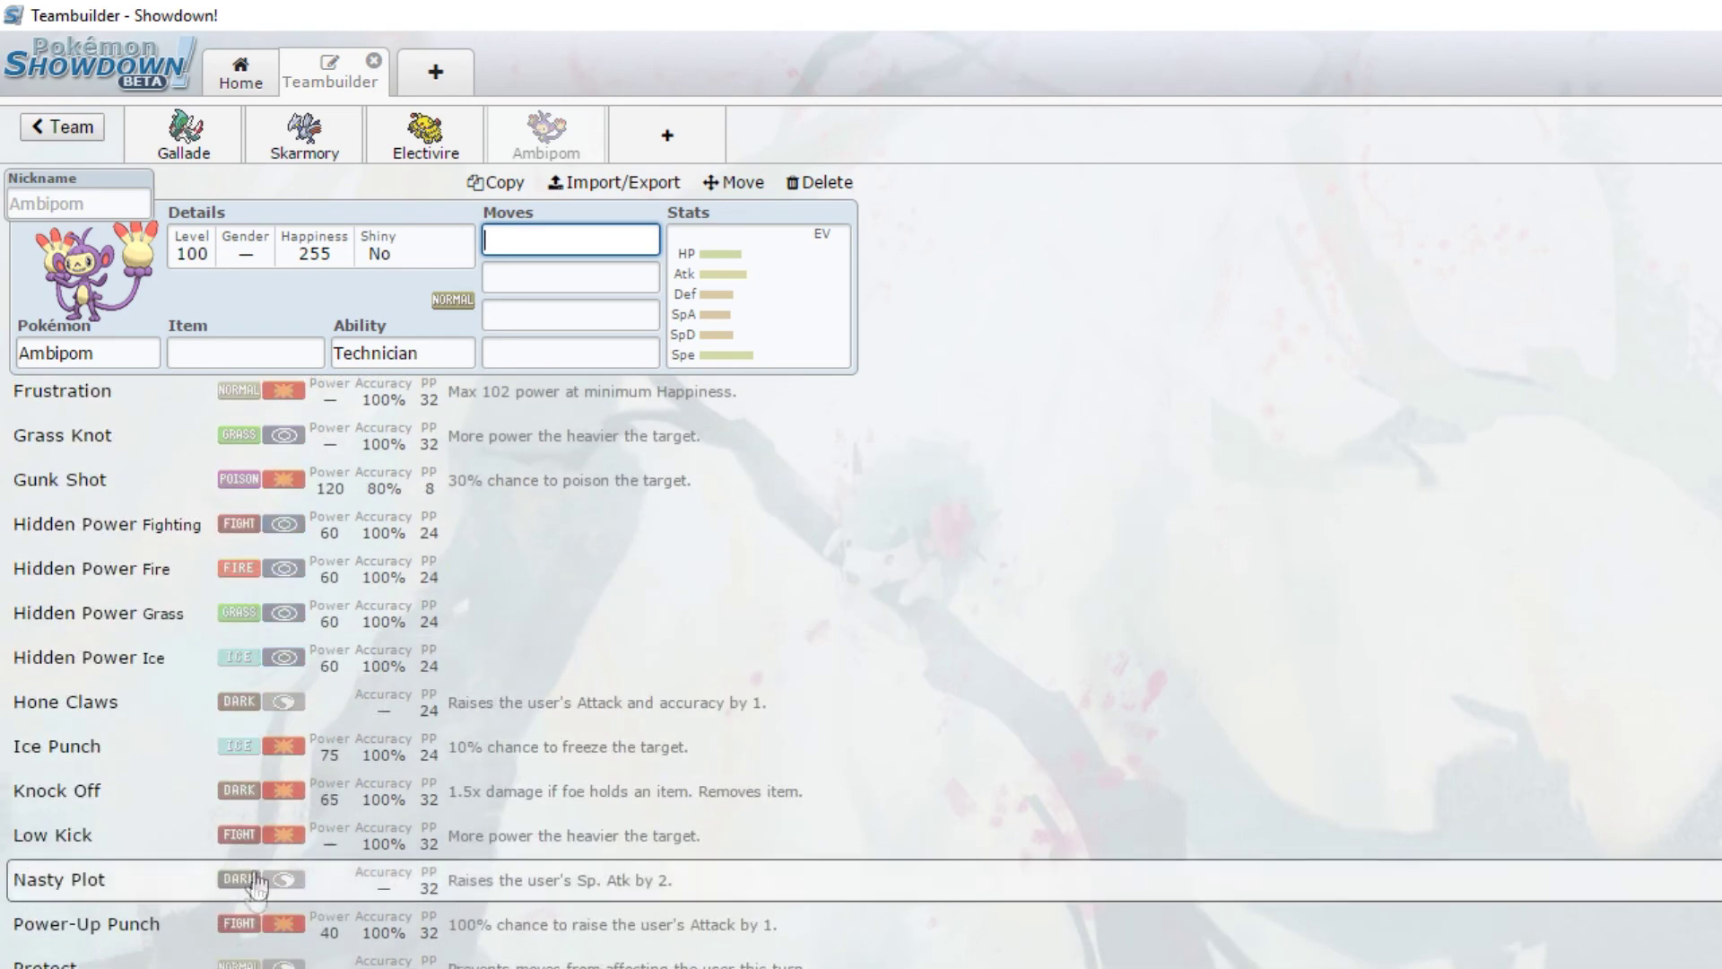
{"action": "scroll", "coordinate": [209, 892], "scroll_direction": "up", "scroll_amount": 2}
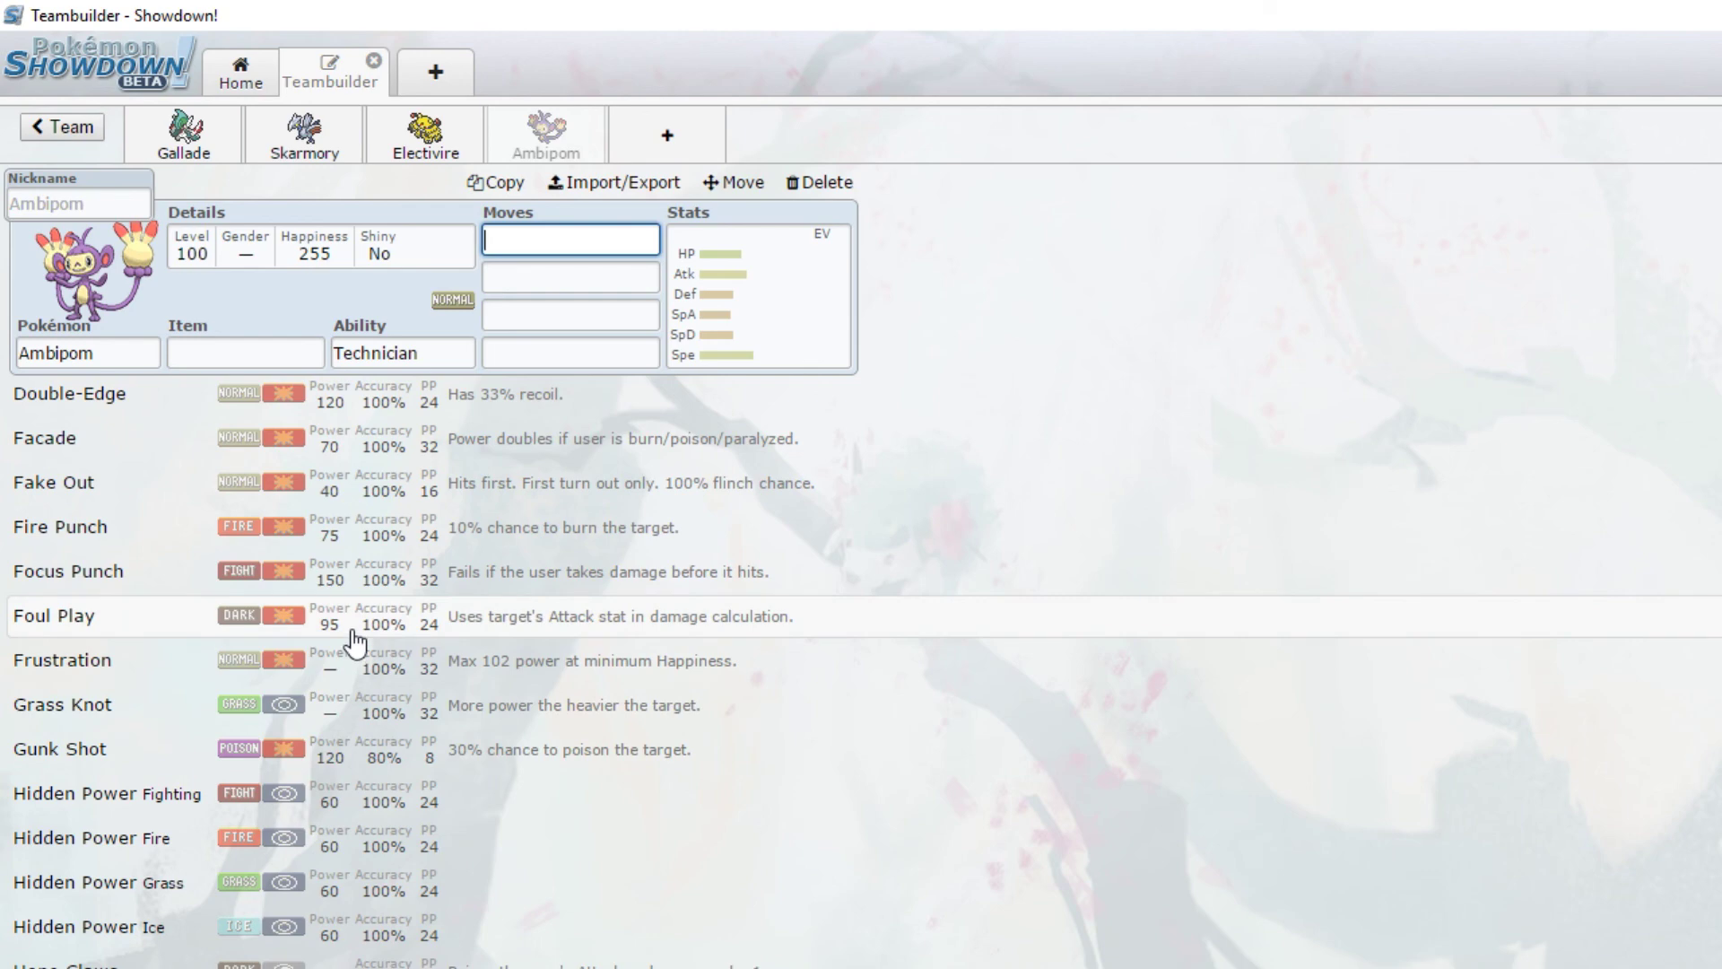
{"action": "scroll", "coordinate": [173, 574], "scroll_direction": "down", "scroll_amount": 3}
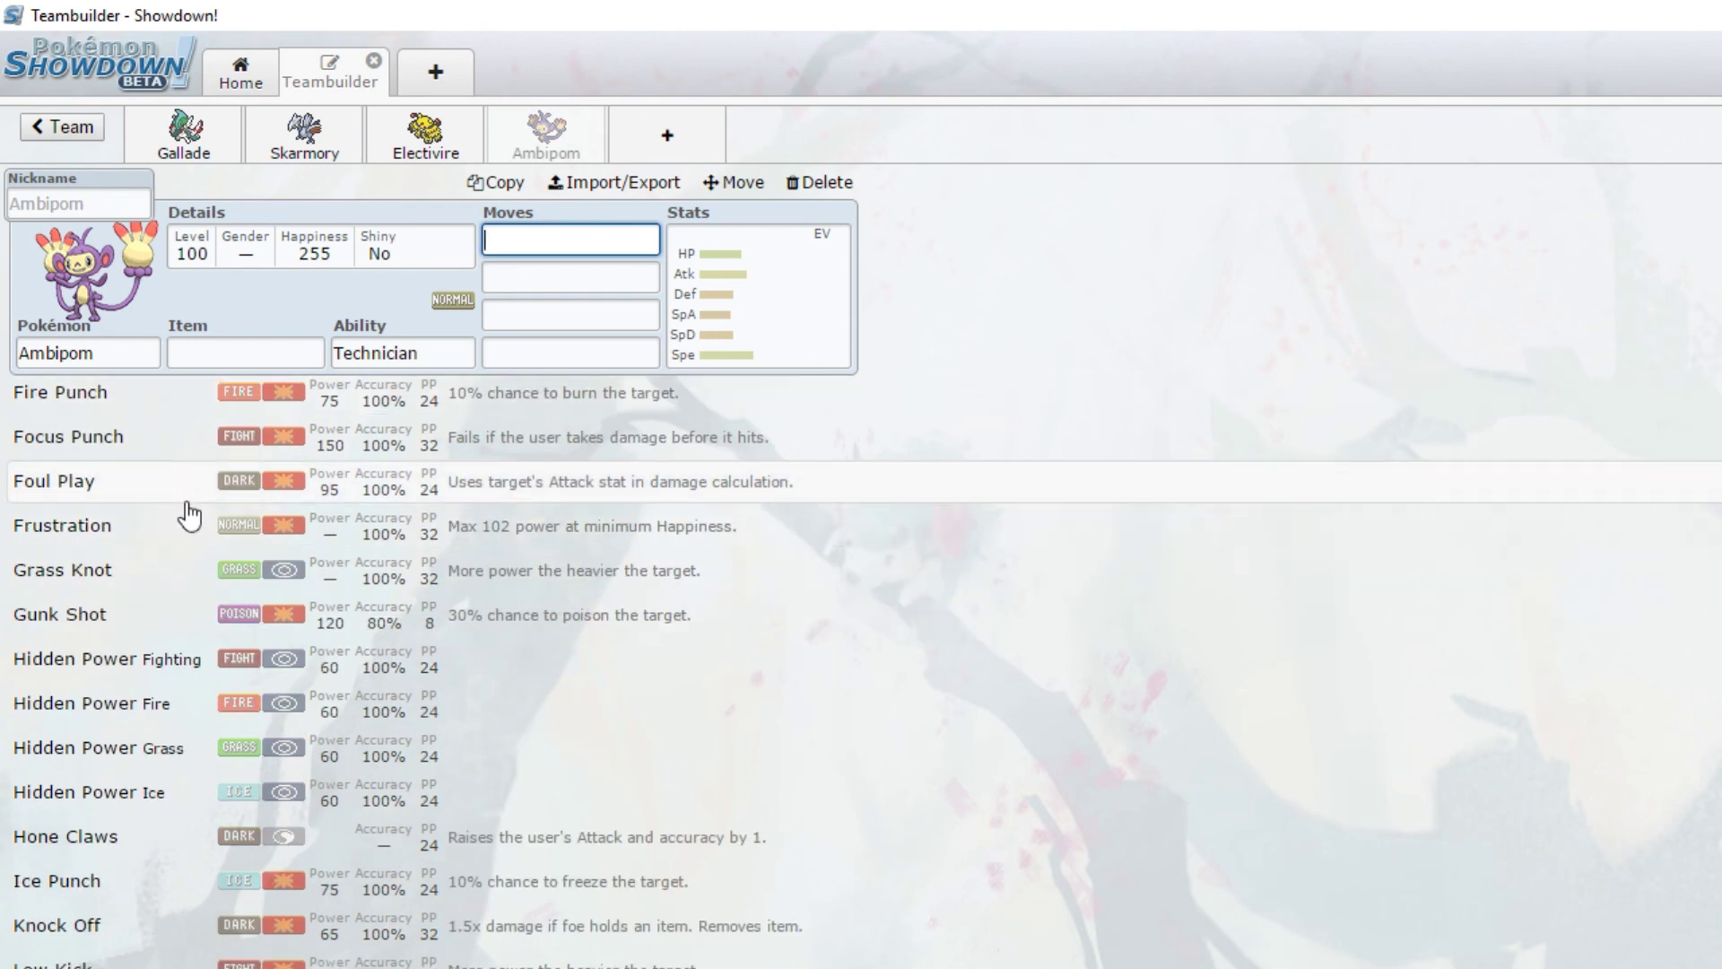
{"action": "scroll", "coordinate": [184, 501], "scroll_direction": "up", "scroll_amount": 3}
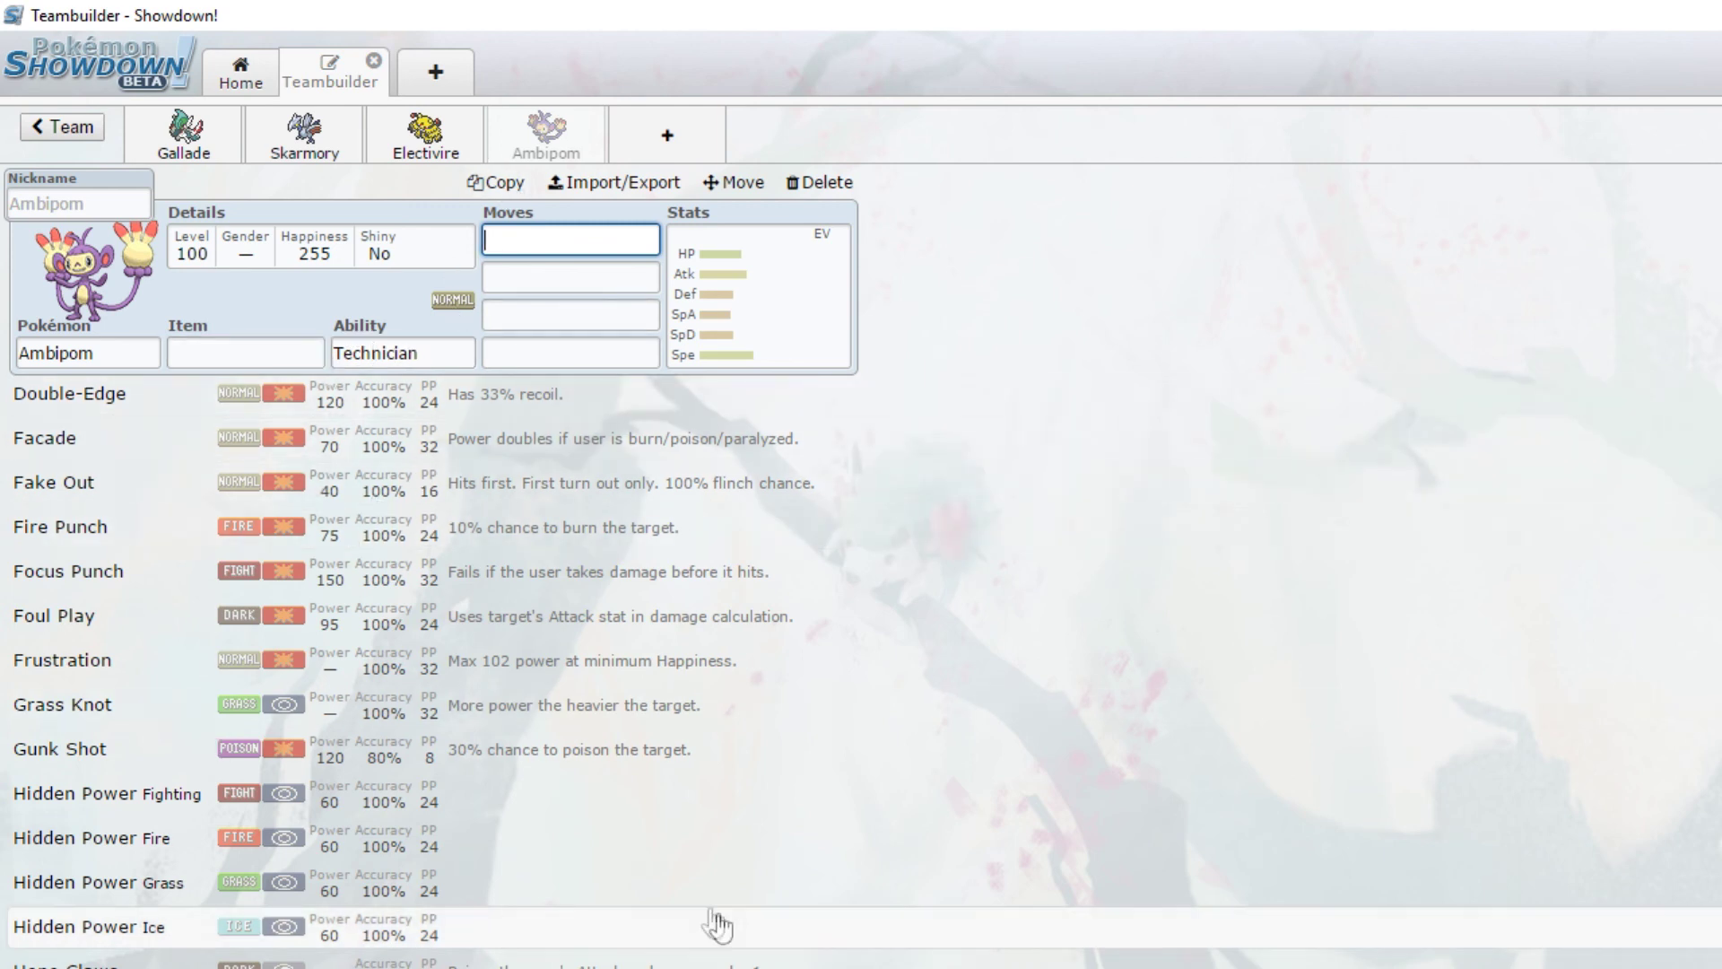
{"action": "scroll", "coordinate": [332, 790], "scroll_direction": "up", "scroll_amount": 5}
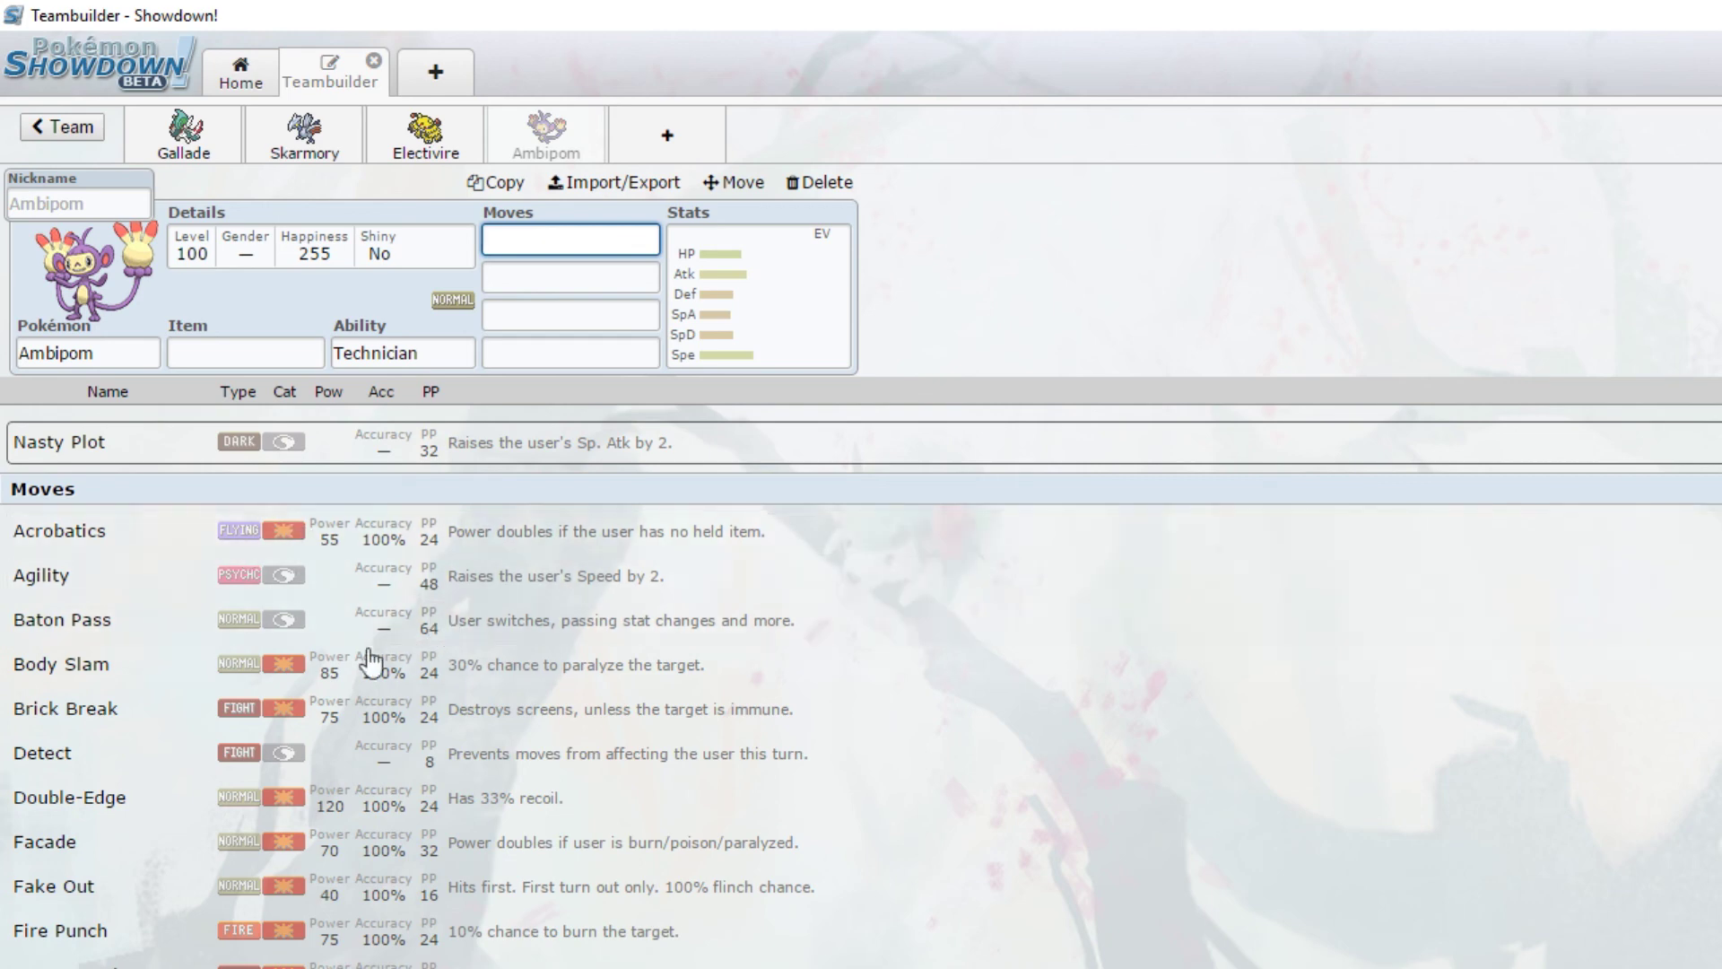
Step: Add Delphox to the team as the fifth Pokémon
{"action": "left_click", "coordinate": [659, 137]}
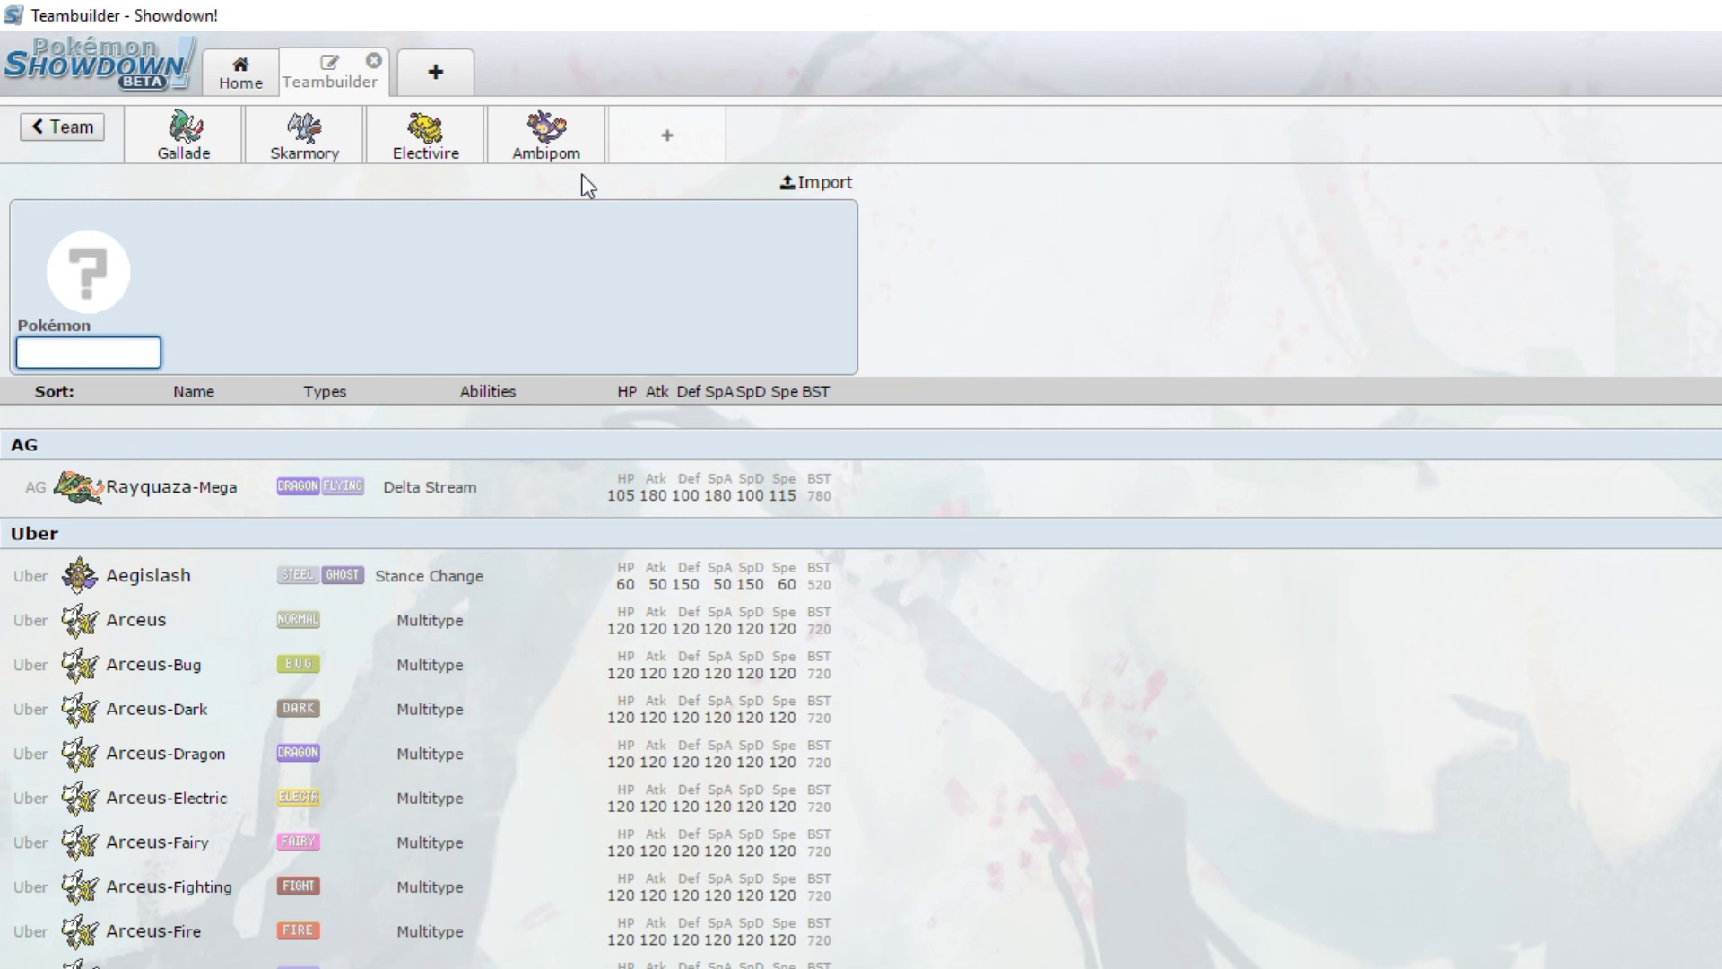
{"action": "type", "text": "delph"}
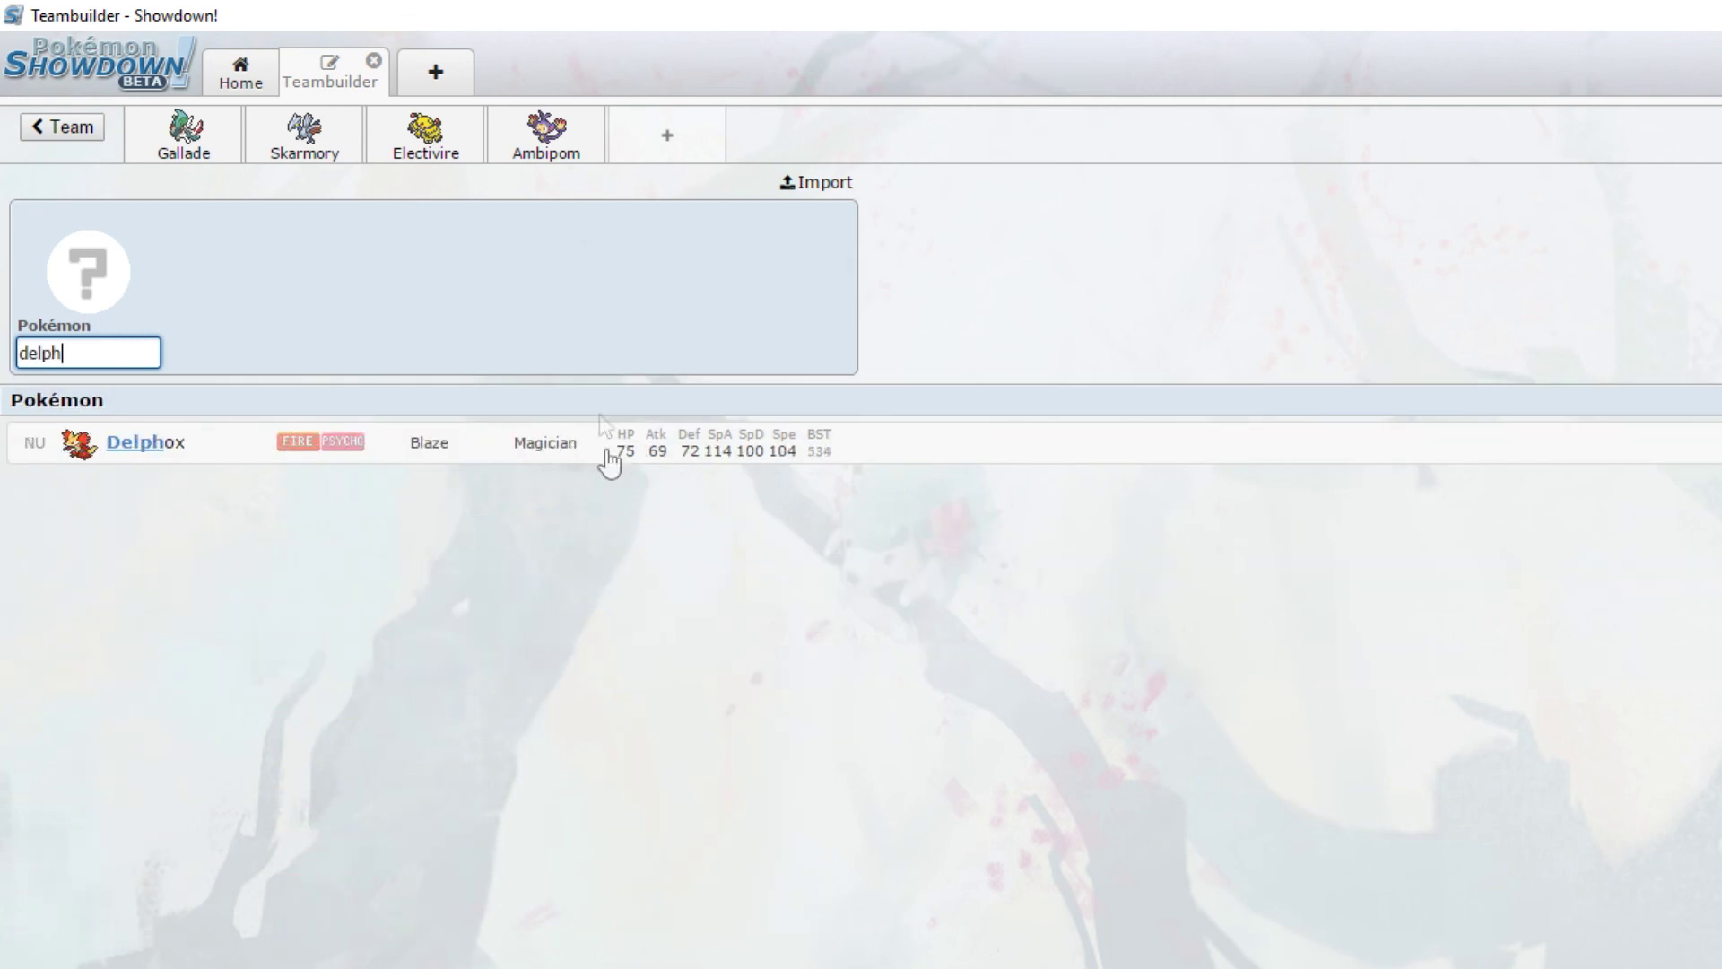
{"action": "left_click", "coordinate": [542, 453]}
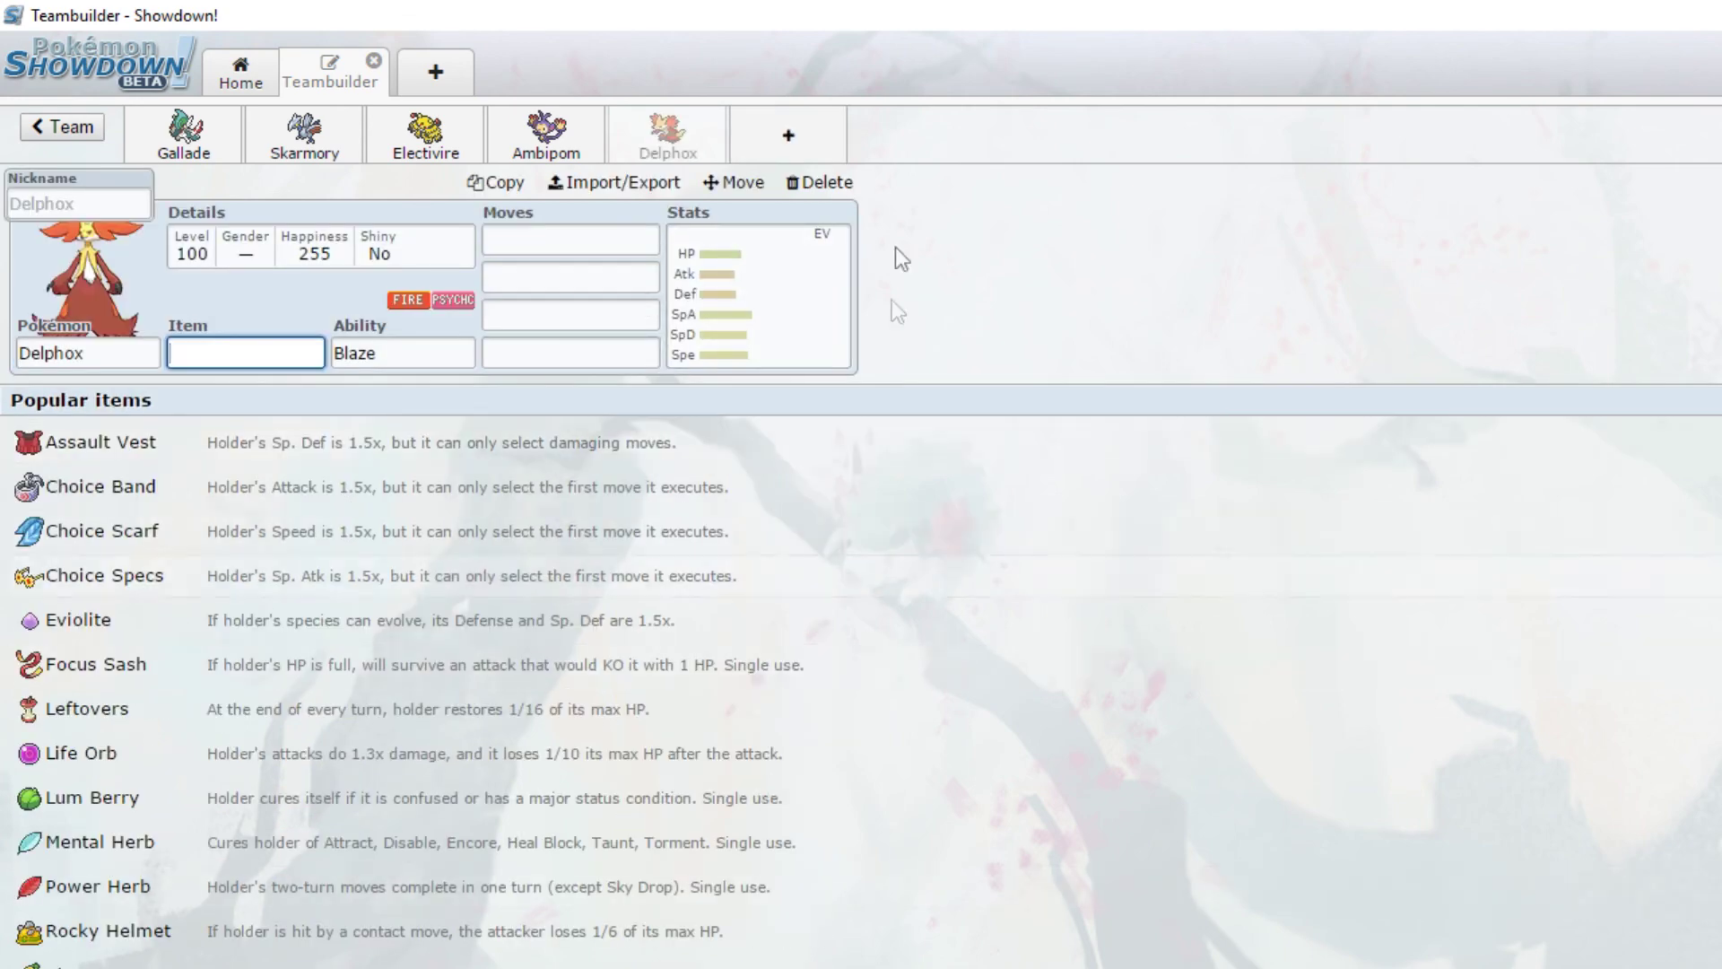
Step: Examine Delphox's base stats and the list of moves it can learn
{"action": "left_click", "coordinate": [757, 320]}
{"action": "left_click", "coordinate": [789, 314]}
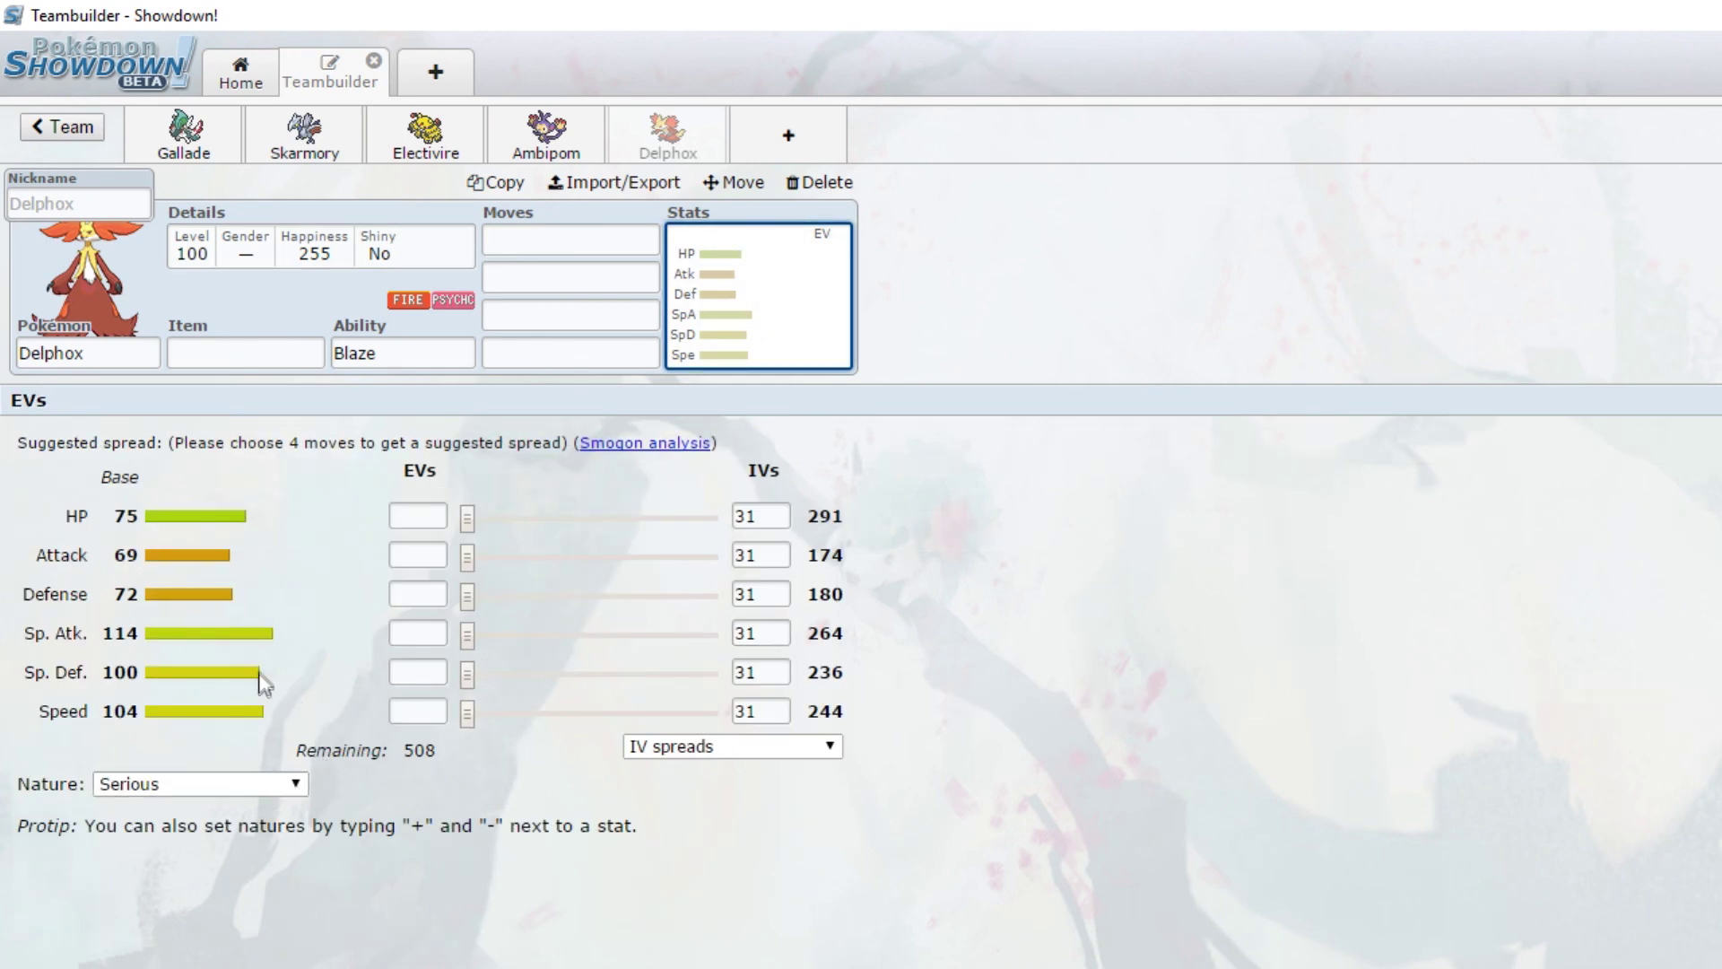
{"action": "left_click", "coordinate": [553, 237]}
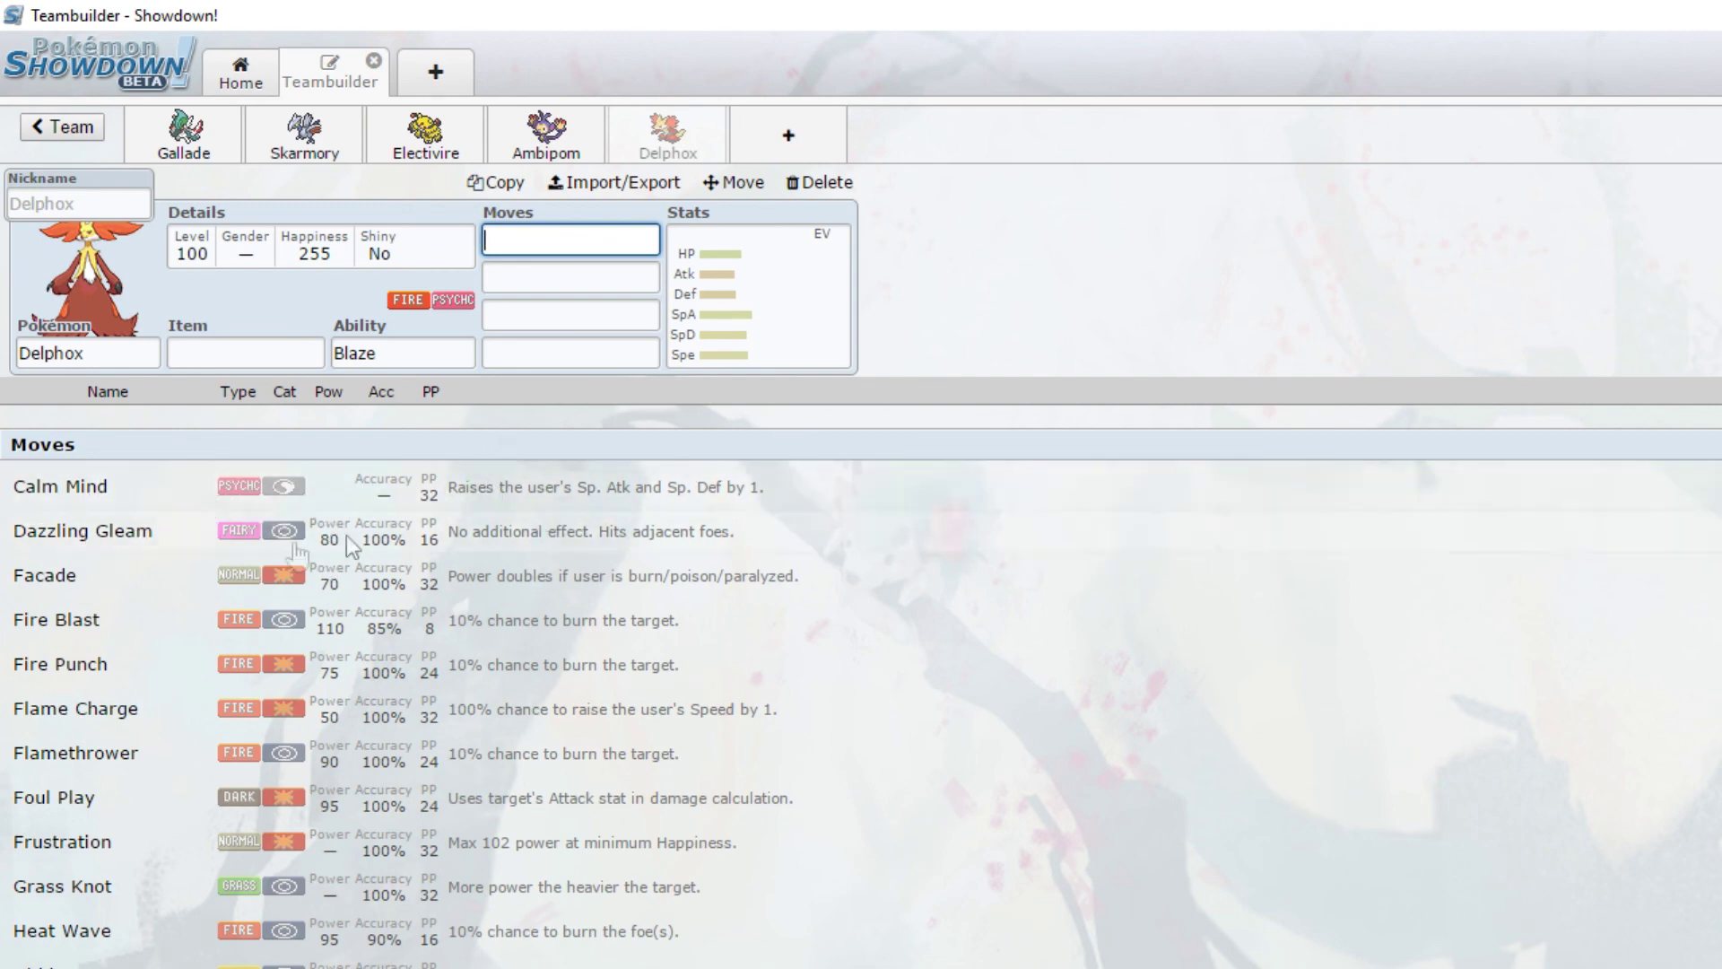
{"action": "scroll", "coordinate": [318, 489], "scroll_direction": "down", "scroll_amount": 10}
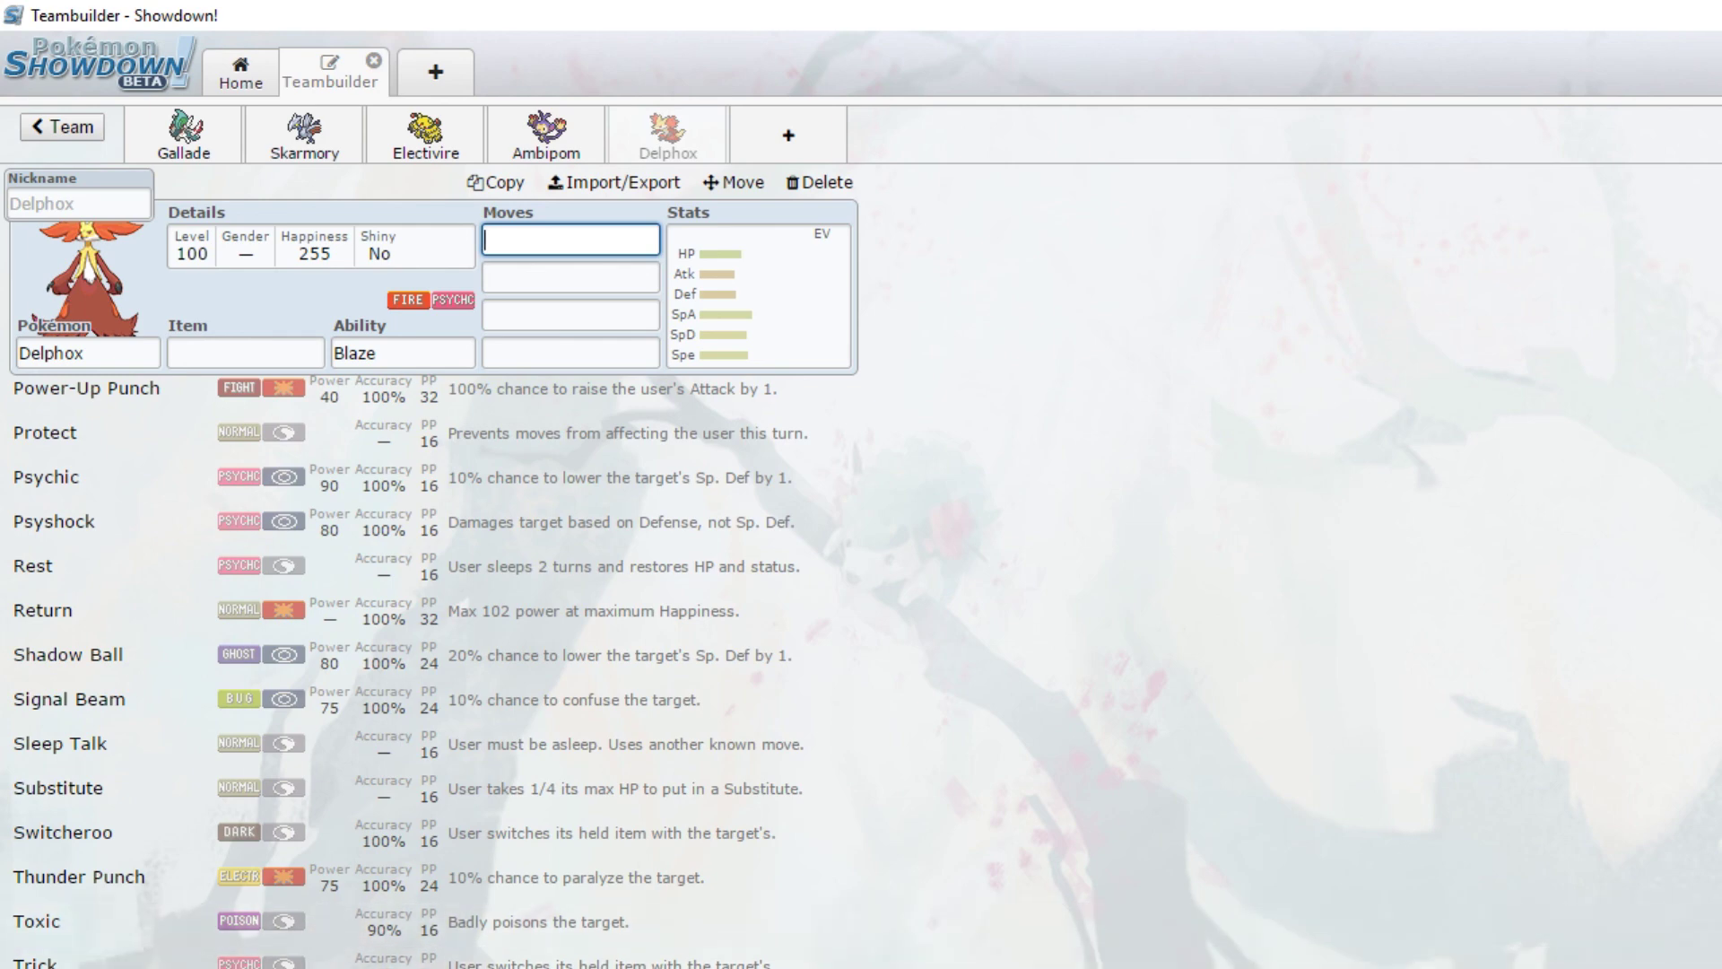
Step: Give Delphox 252 EVs in Sp. Def. and choose Wish as its first move
{"action": "left_click", "coordinate": [738, 308]}
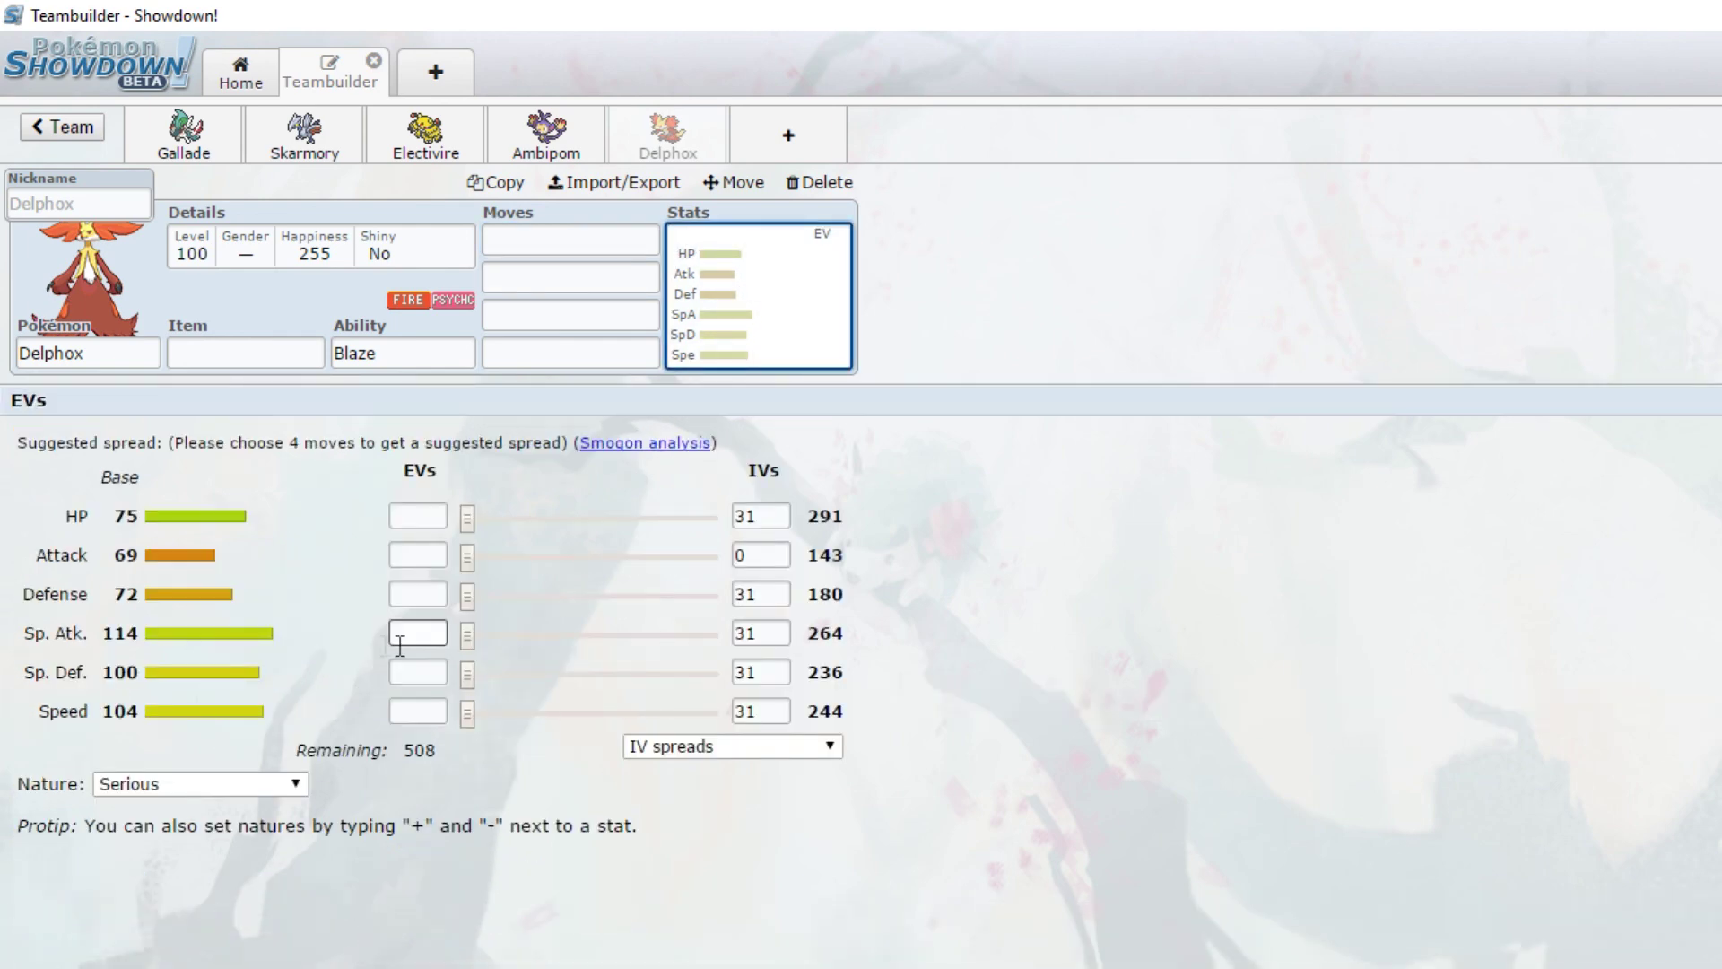
{"action": "left_click_drag", "start_coordinate": [467, 674], "coordinate": [1108, 677]}
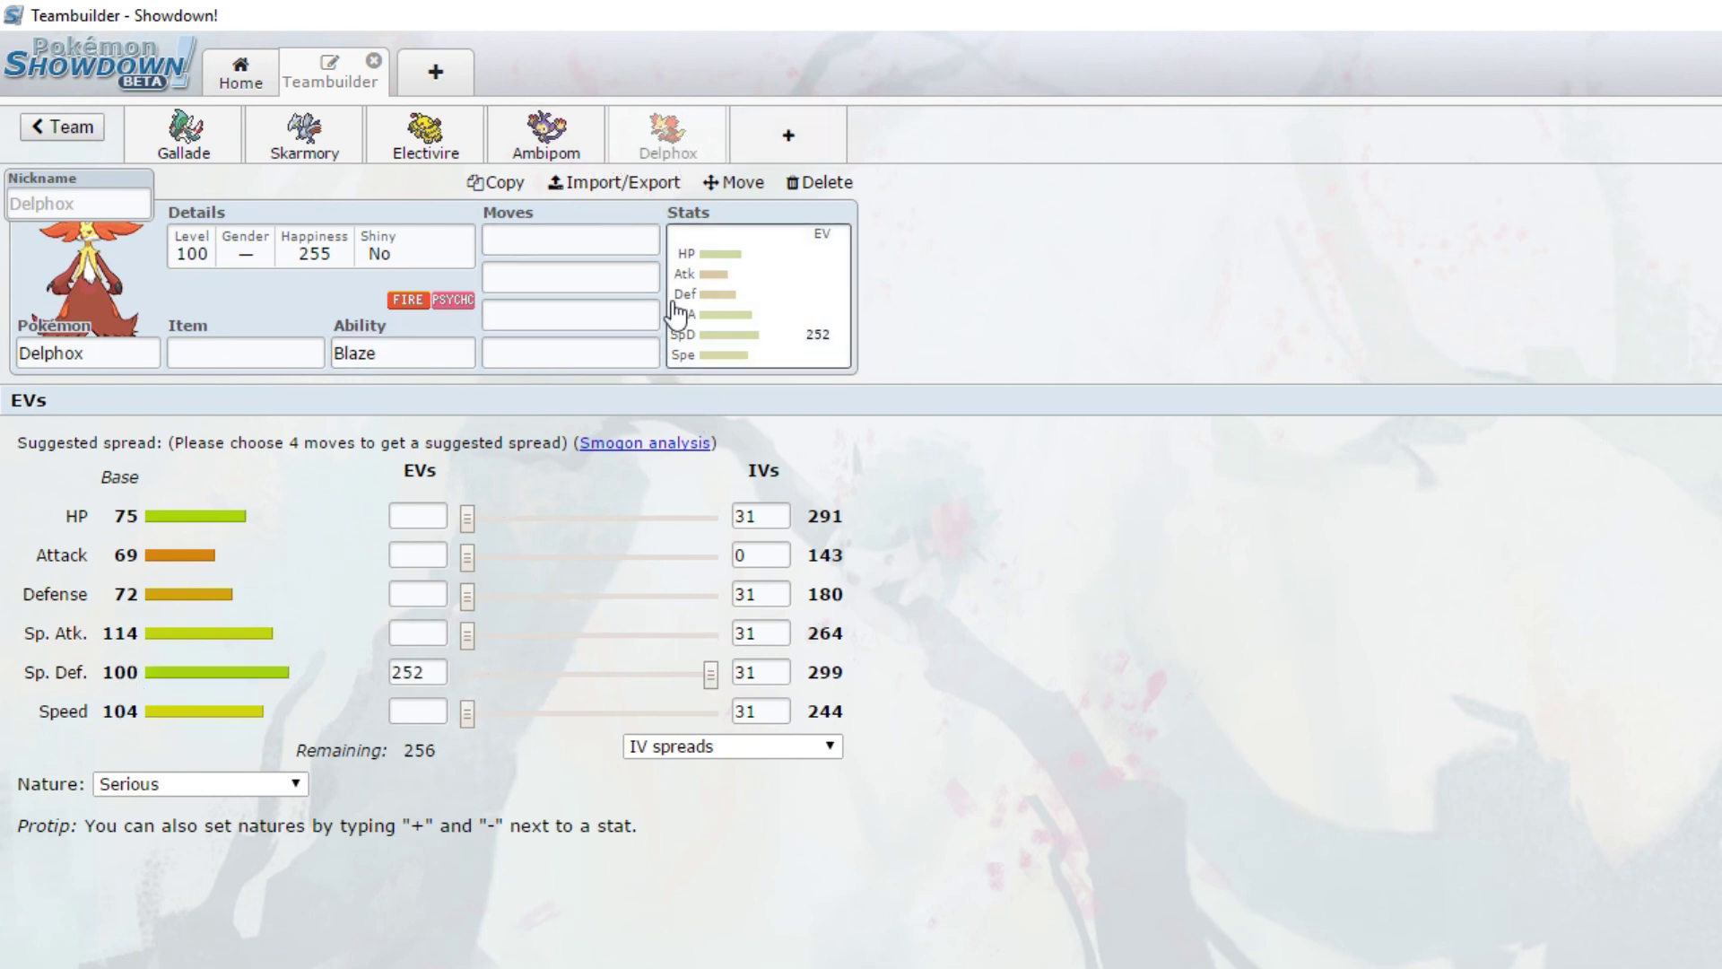
{"action": "left_click", "coordinate": [634, 242]}
{"action": "type", "text": "wish"}
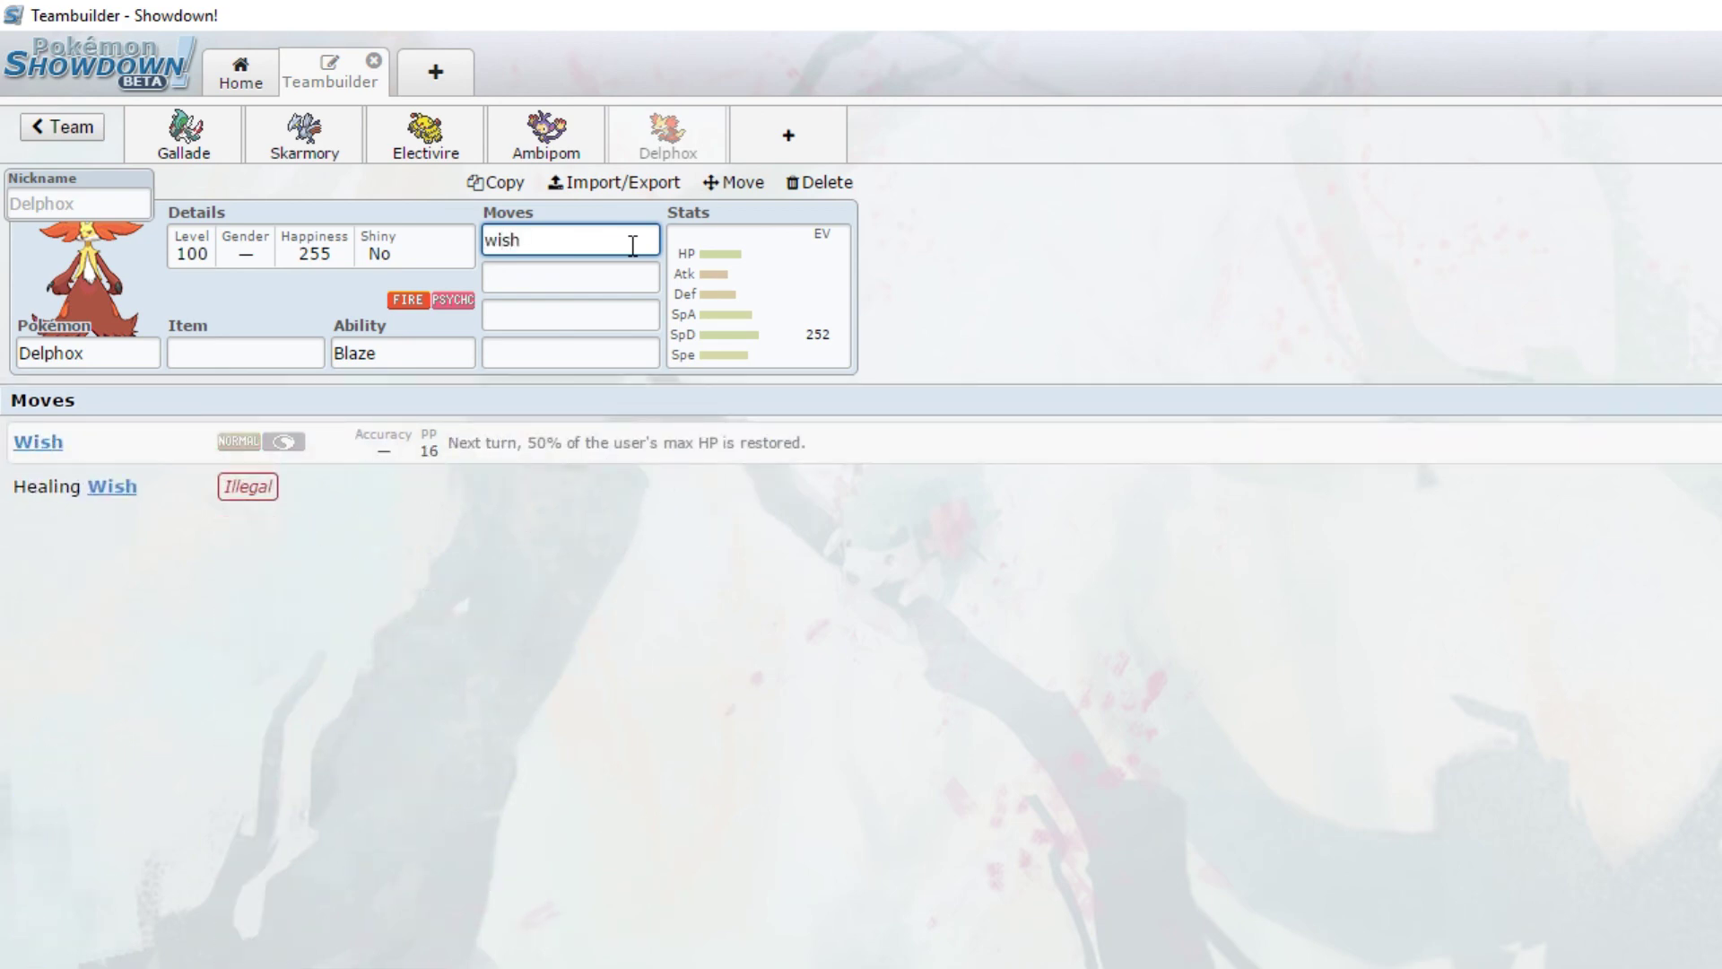
{"action": "left_click", "coordinate": [601, 446]}
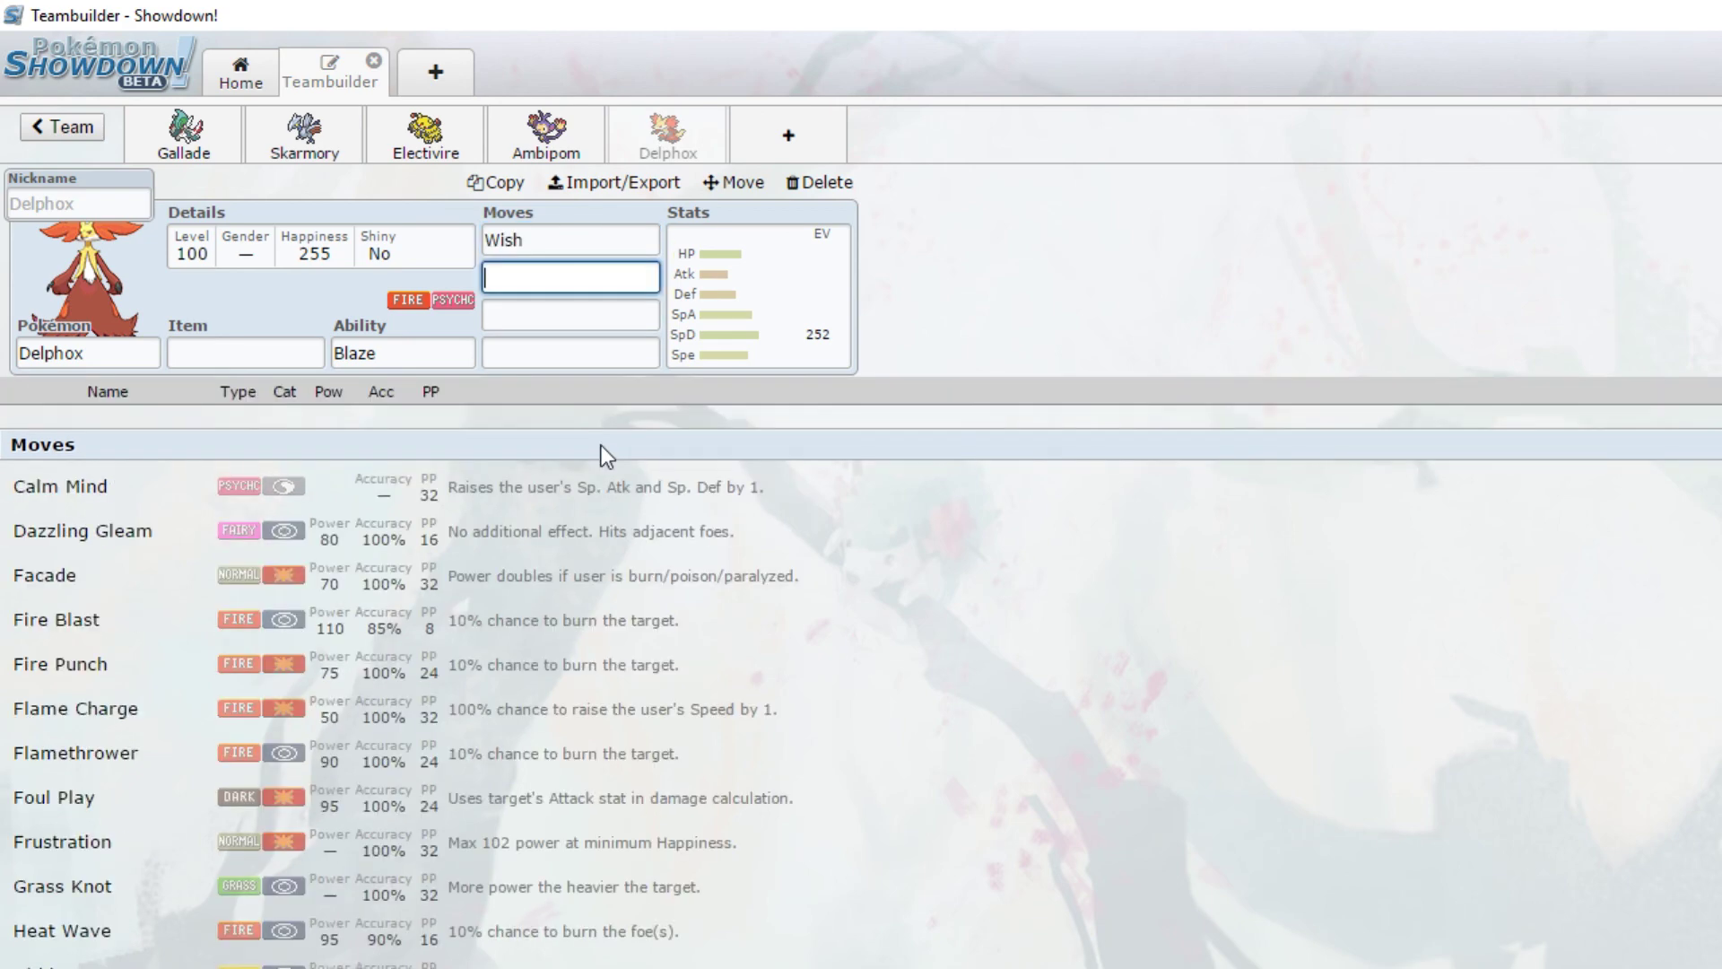